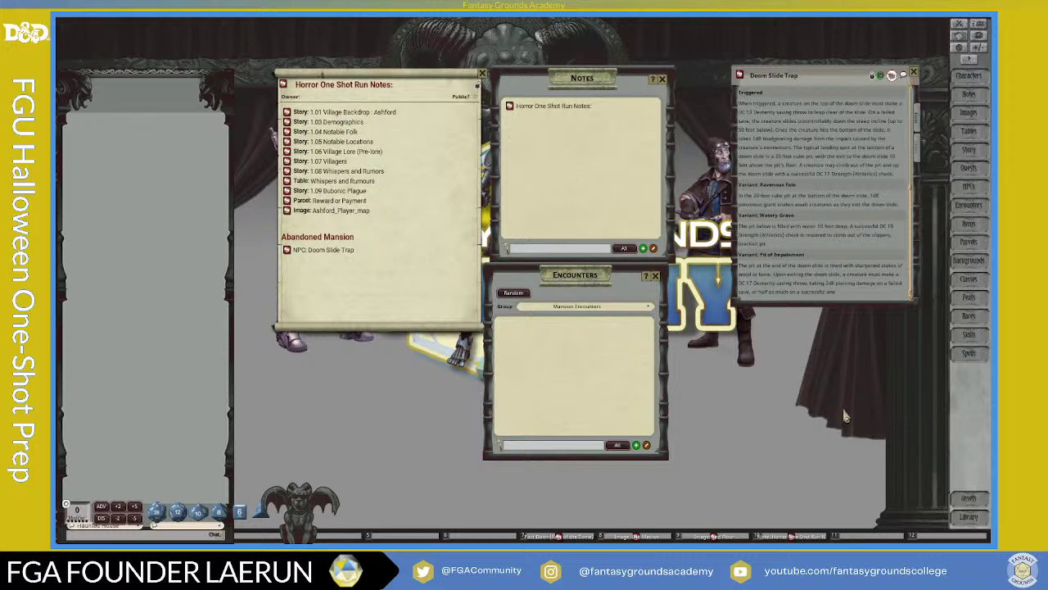
# Step: Rearrange the Horror One Shot Run Notes, Notes and Encounters windows so they do not overlap and the desktop artwork shows between them
pyautogui.moveTo(382, 75); pyautogui.dragTo(258, 99)
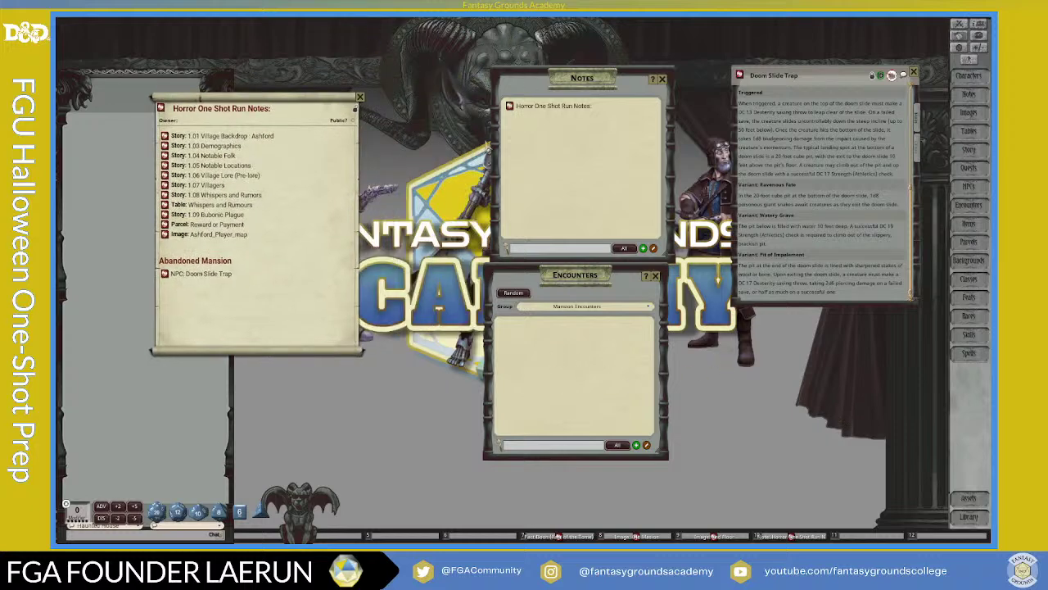
pyautogui.moveTo(582, 79); pyautogui.dragTo(766, 260)
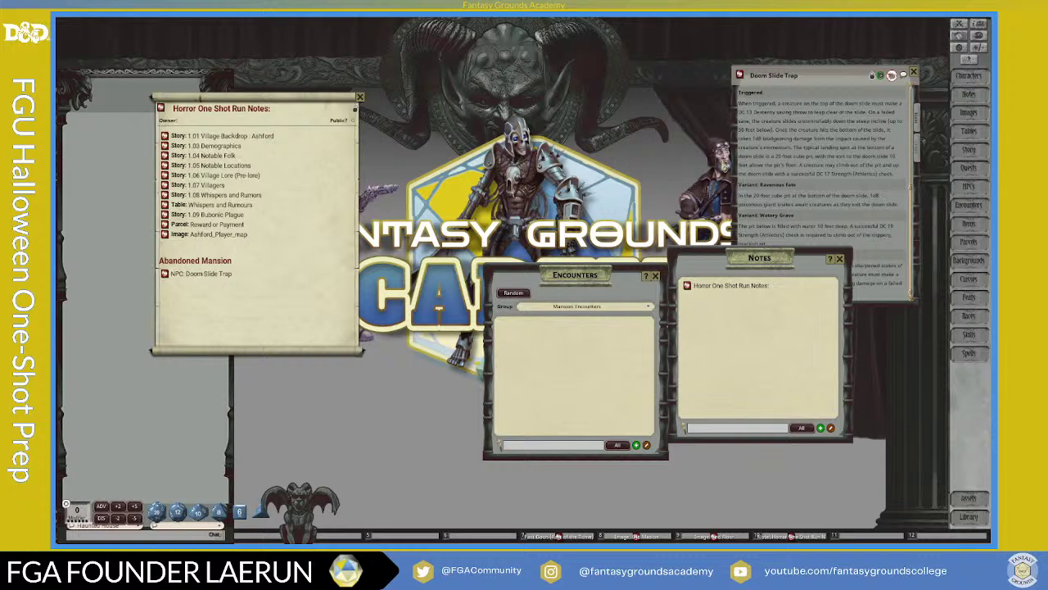
pyautogui.moveTo(575, 272); pyautogui.dragTo(580, 115)
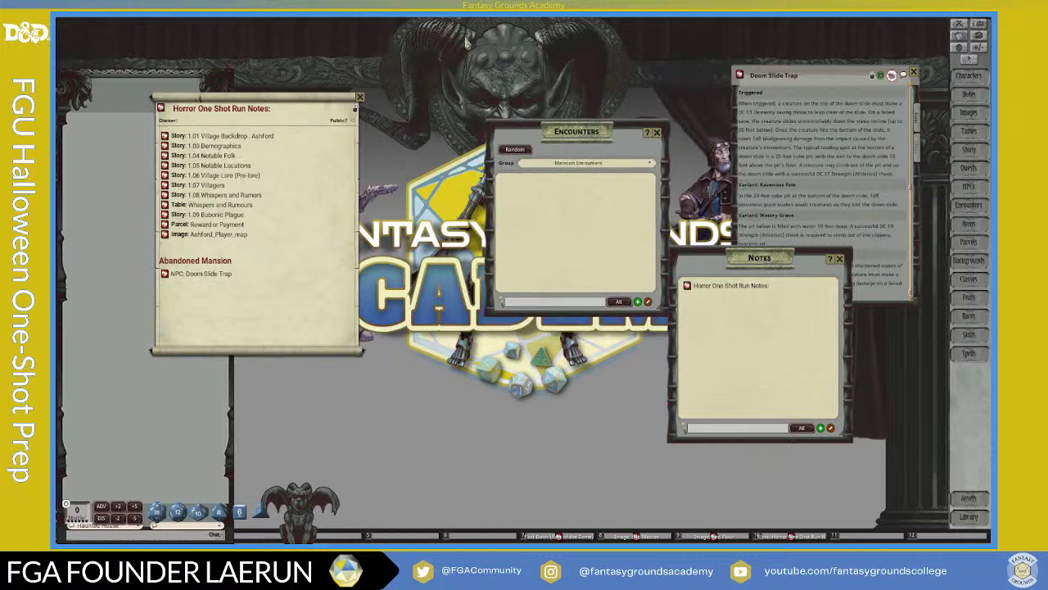
pyautogui.moveTo(291, 102); pyautogui.dragTo(397, 91)
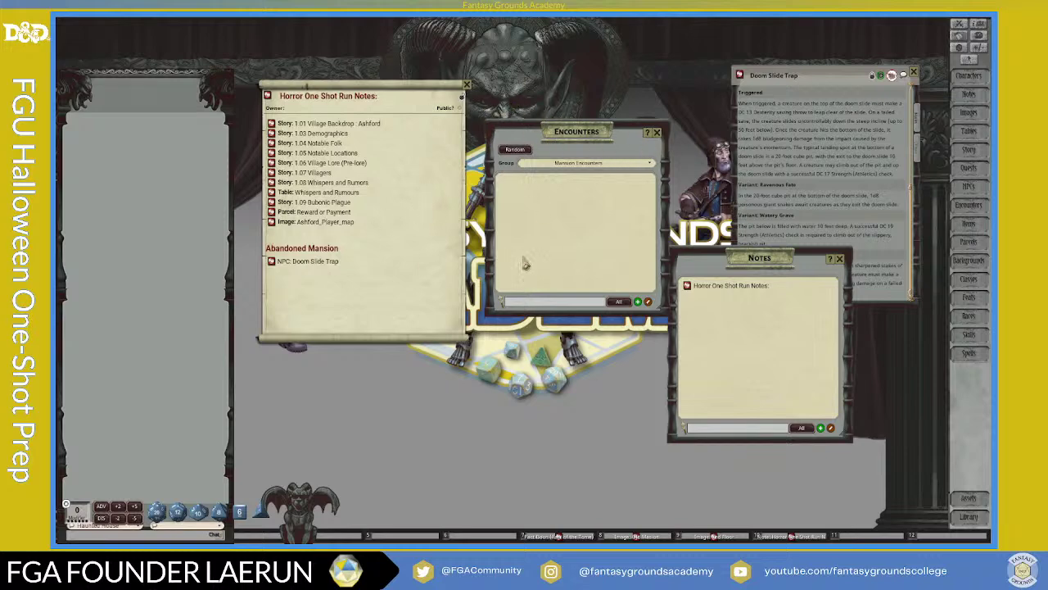
pyautogui.moveTo(426, 97); pyautogui.dragTo(373, 136)
pyautogui.moveTo(565, 131); pyautogui.dragTo(520, 277)
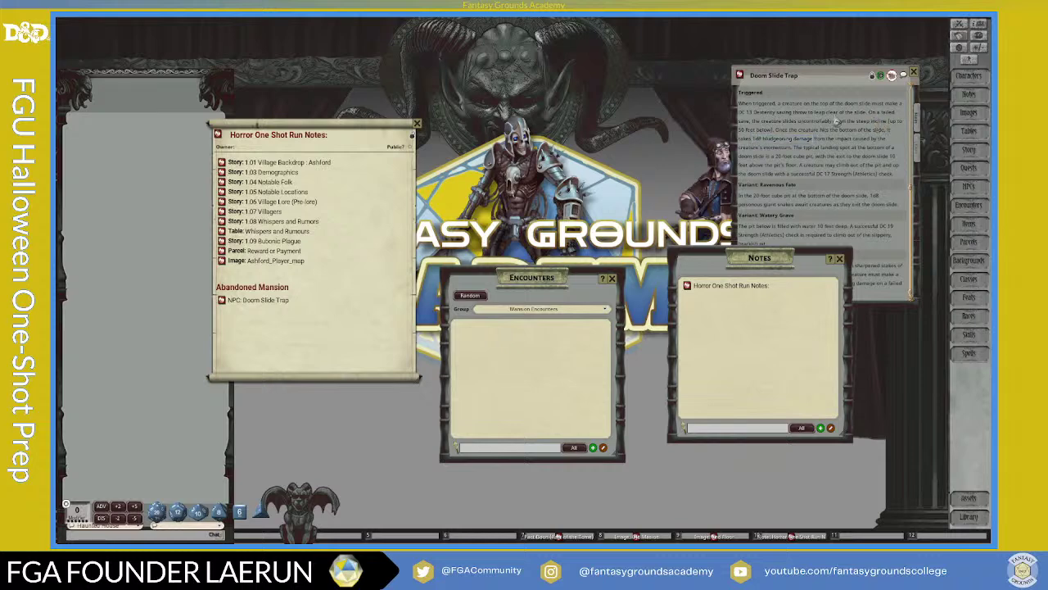
pyautogui.moveTo(381, 131); pyautogui.dragTo(363, 101)
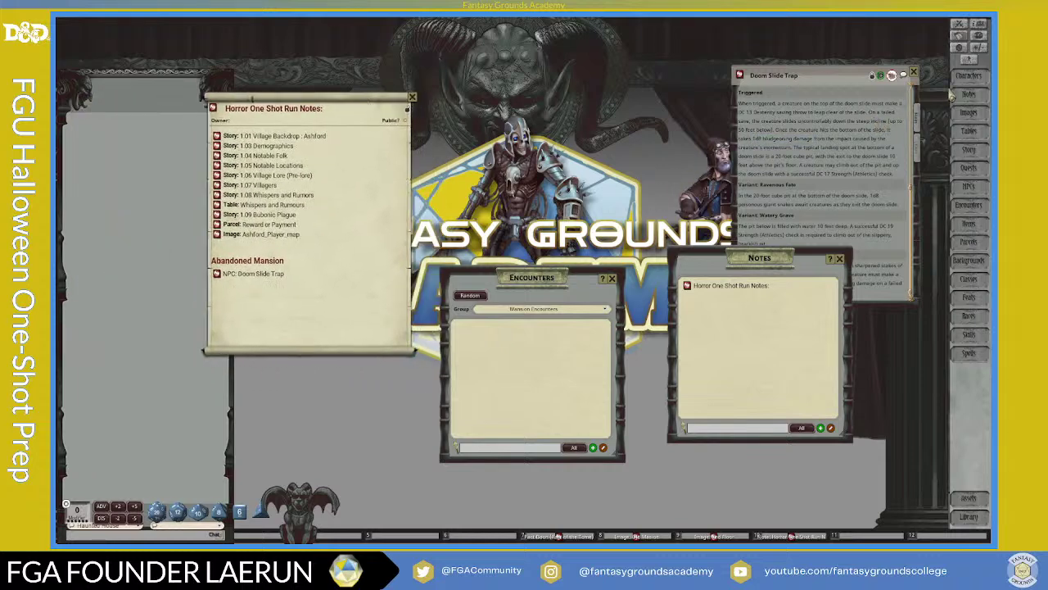
# Step: Open the options beside the desktop artwork and change the desktop decal image from the custom one to Strahd 1
pyautogui.click(959, 46)
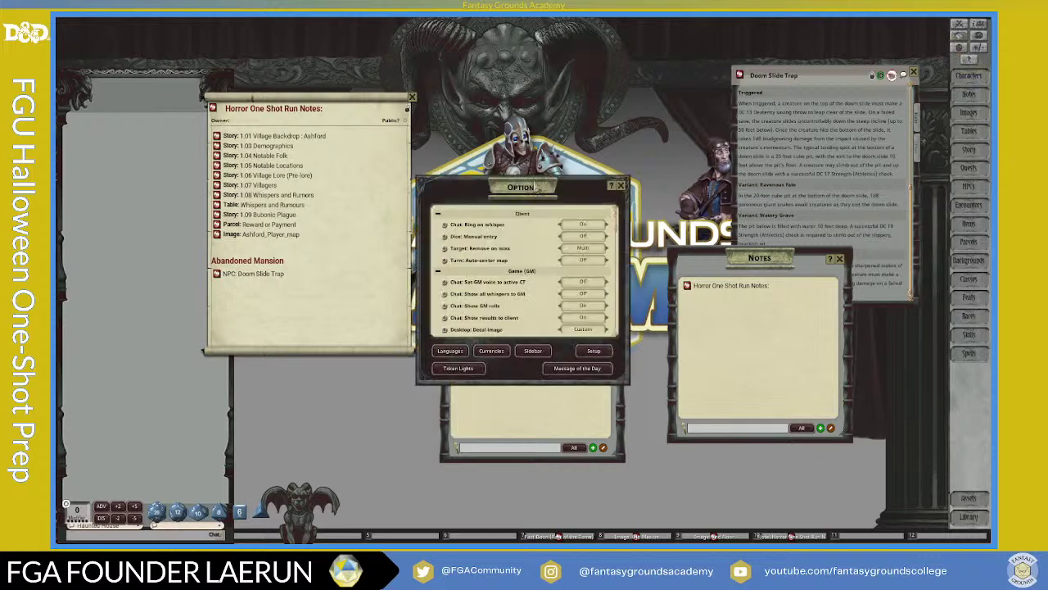
pyautogui.moveTo(539, 187); pyautogui.dragTo(607, 110)
pyautogui.scroll(-5, 629, 192)
pyautogui.scroll(-2, 622, 195)
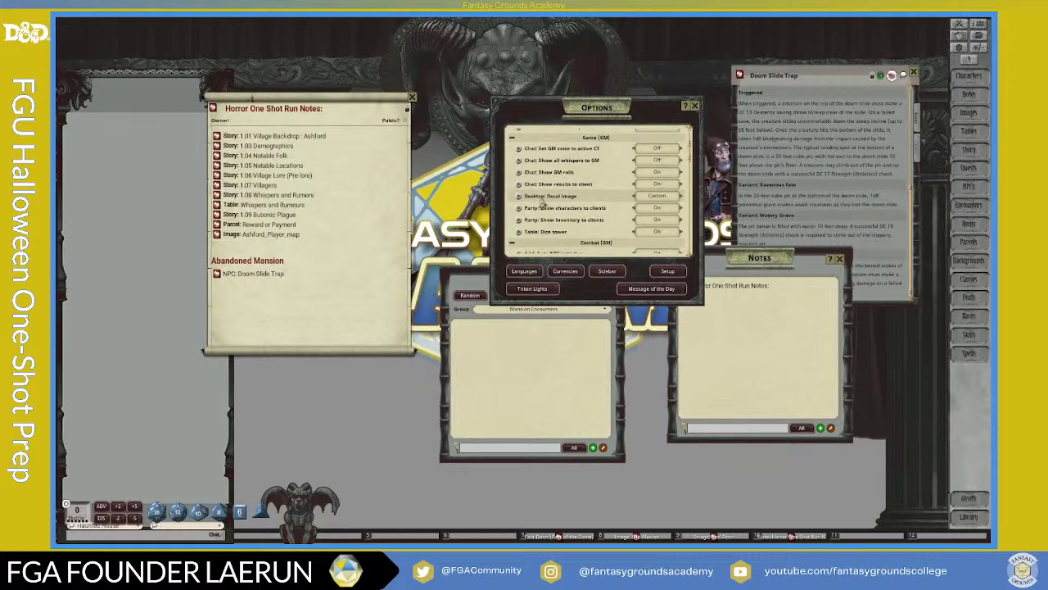
pyautogui.moveTo(601, 121); pyautogui.dragTo(333, 192)
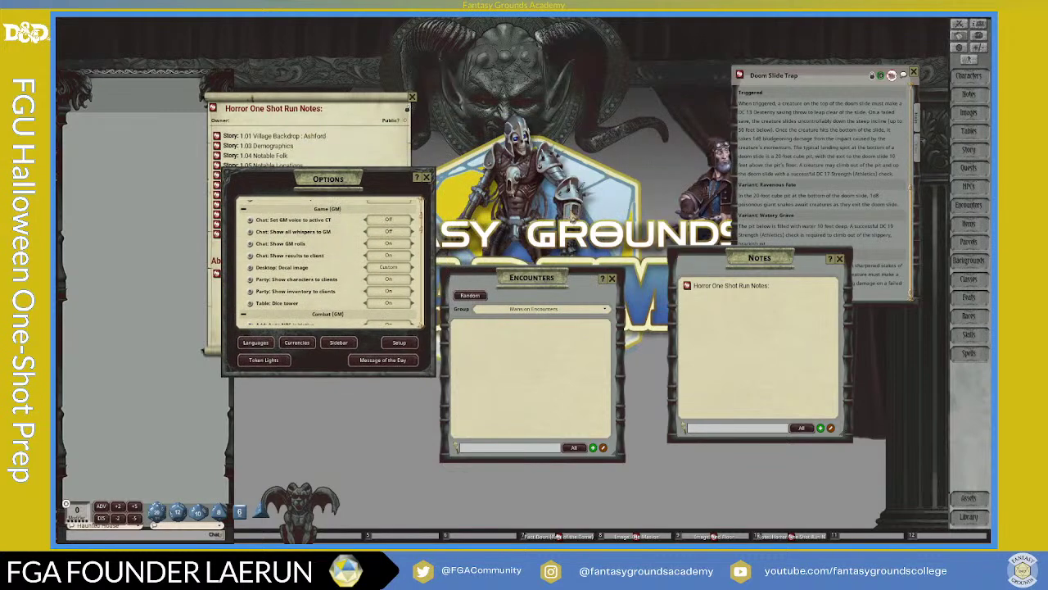
pyautogui.click(402, 272)
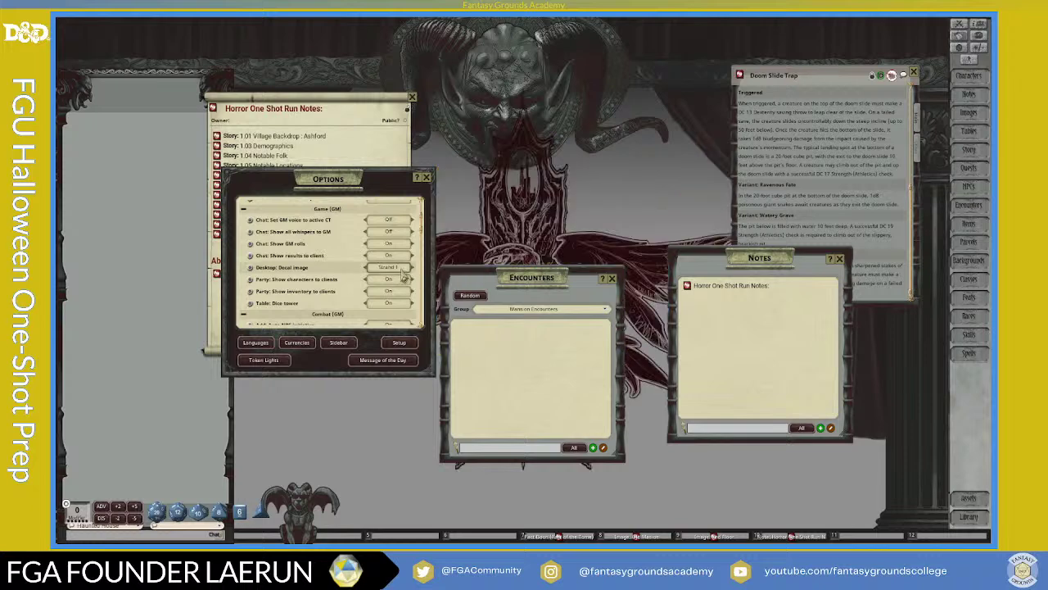
# Step: Clear the windows off the desktop artwork and cycle through the available desktop decal images, settling on Strahd 2
pyautogui.moveTo(381, 187); pyautogui.dragTo(337, 142)
pyautogui.moveTo(508, 275); pyautogui.dragTo(729, 296)
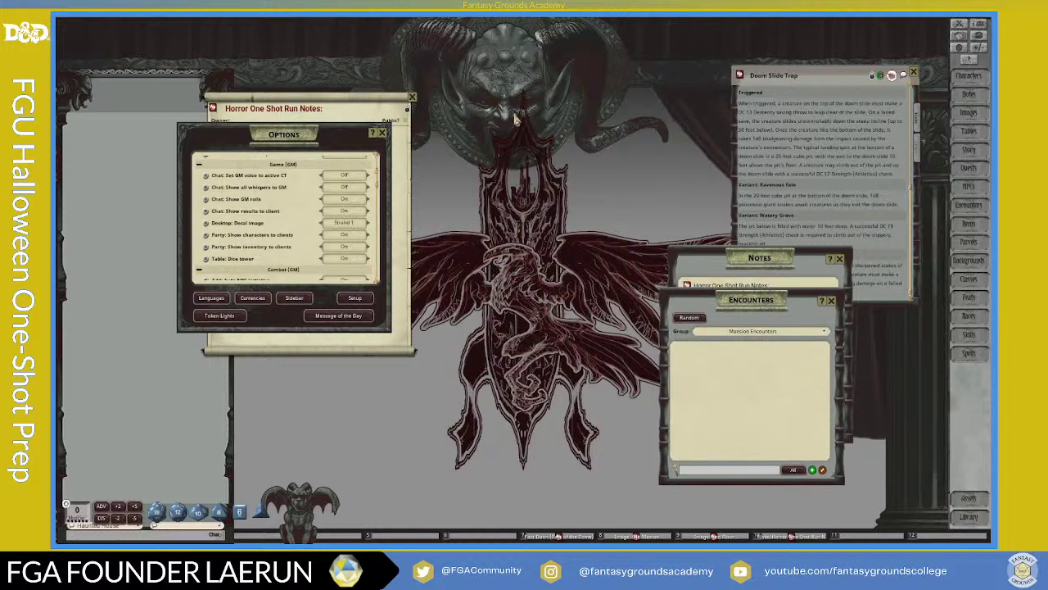
pyautogui.click(358, 226)
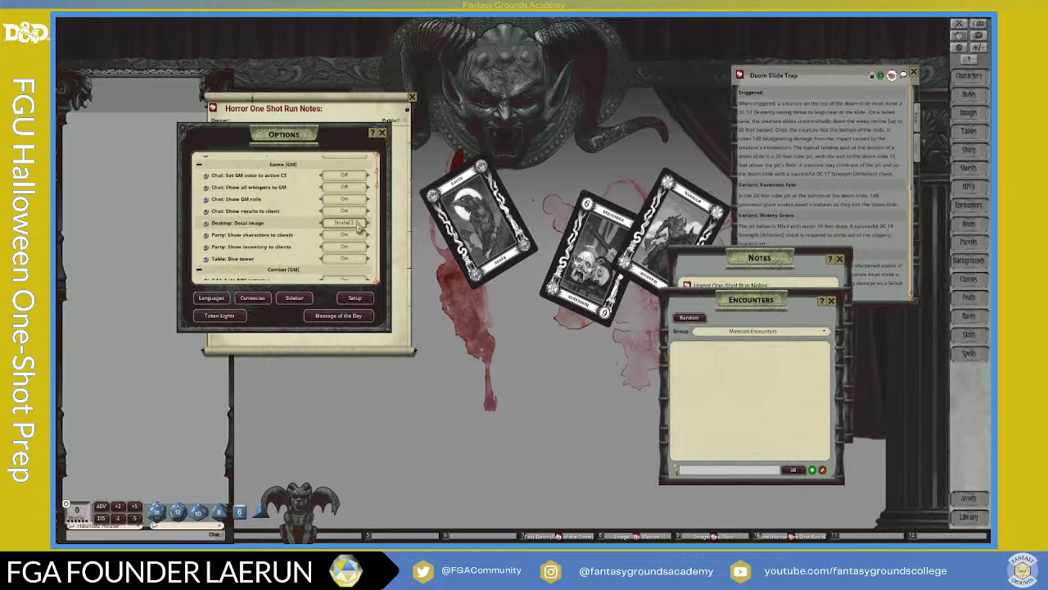
pyautogui.click(357, 226)
pyautogui.click(358, 226)
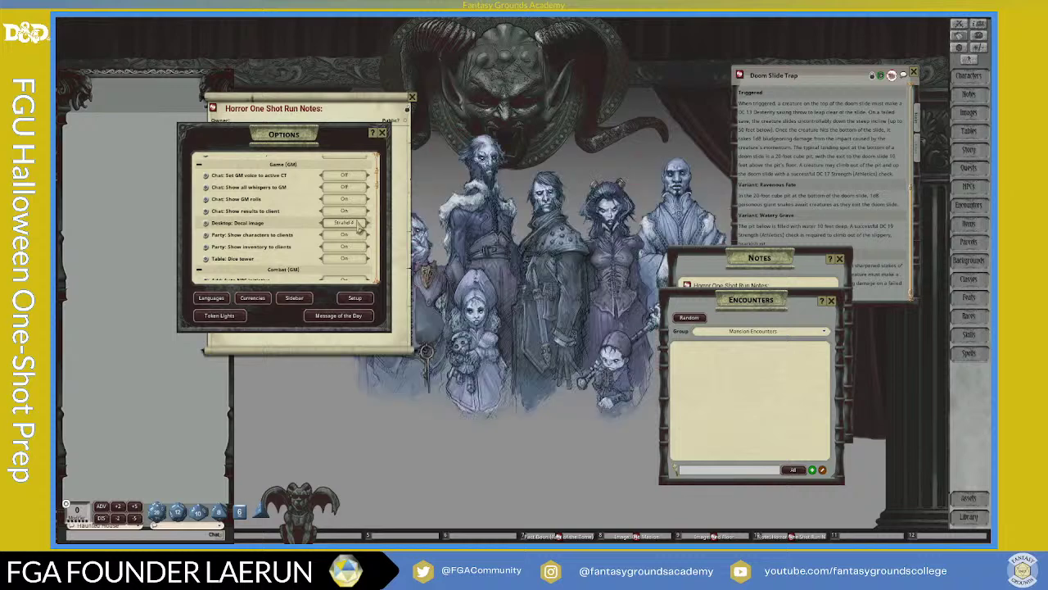
pyautogui.click(358, 226)
pyautogui.click(358, 226)
pyautogui.click(358, 226)
pyautogui.click(358, 226)
pyautogui.click(358, 226)
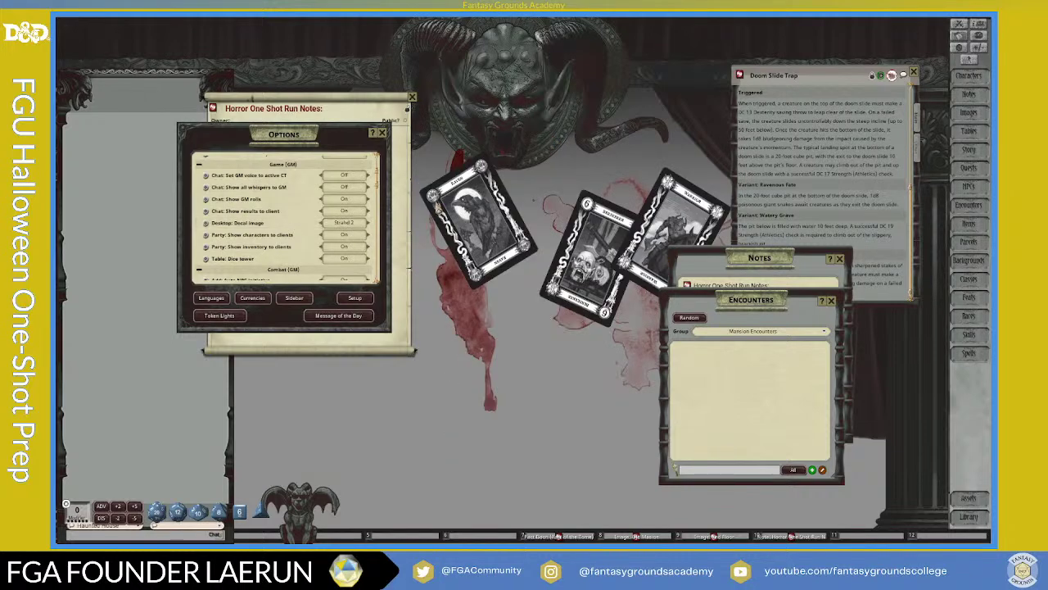
# Step: Move the Horror One Shot Run Notes off the Options window and below the card artwork, partly over the Encounters window
pyautogui.moveTo(358, 97); pyautogui.dragTo(460, 204)
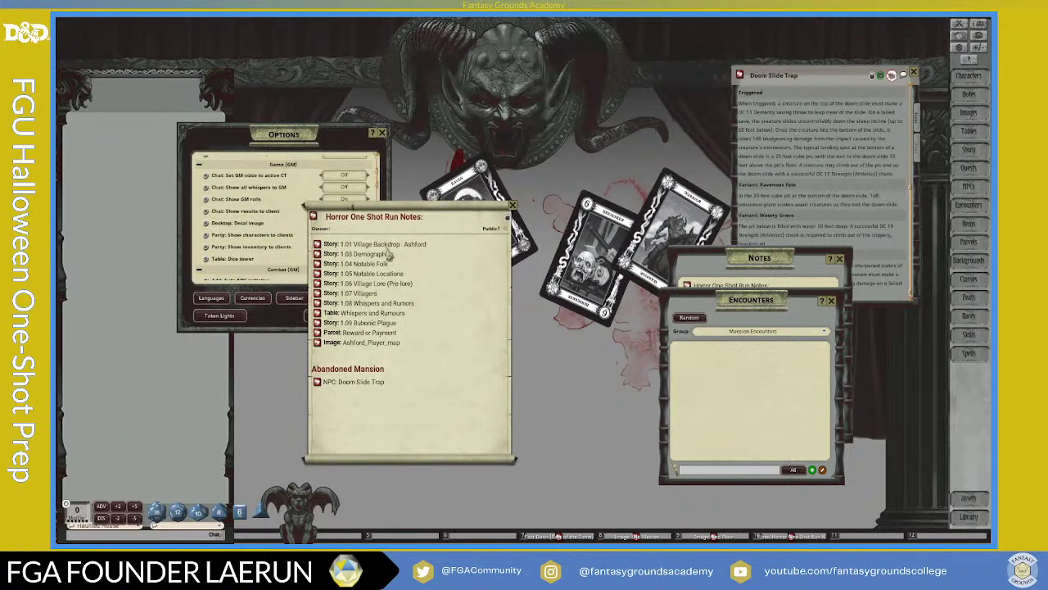
pyautogui.moveTo(422, 216); pyautogui.dragTo(515, 257)
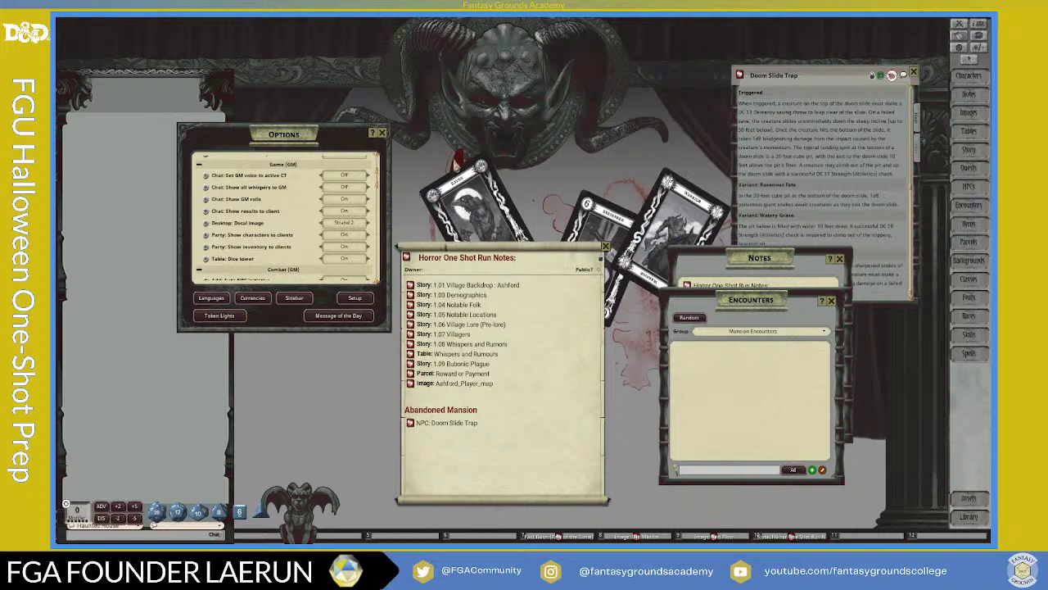
pyautogui.moveTo(497, 253); pyautogui.dragTo(582, 297)
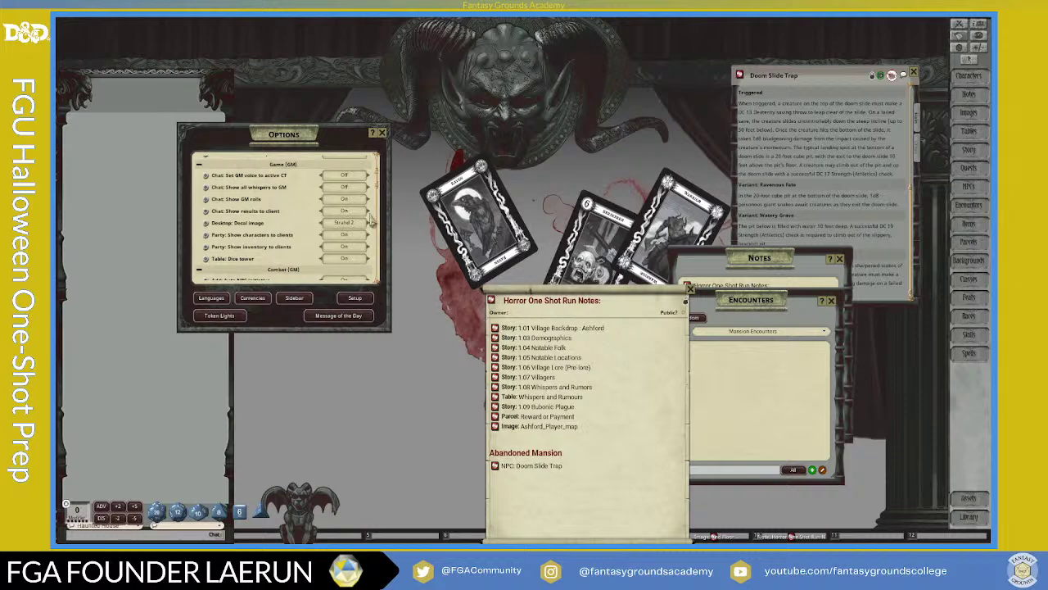
# Step: Roll a d20 through the dice tower
pyautogui.moveTo(306, 507)
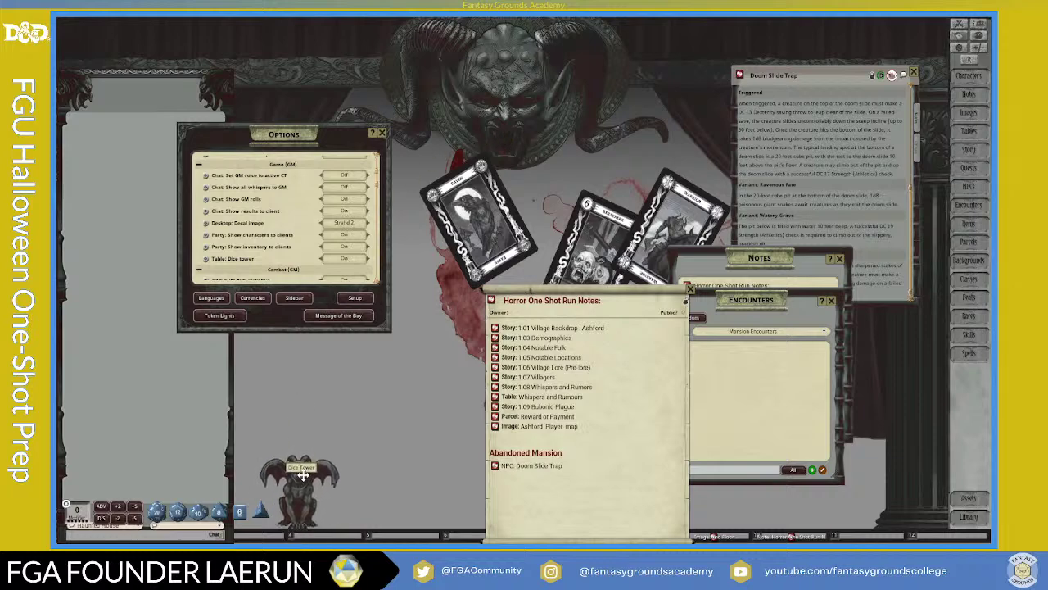
pyautogui.moveTo(157, 512); pyautogui.dragTo(299, 491)
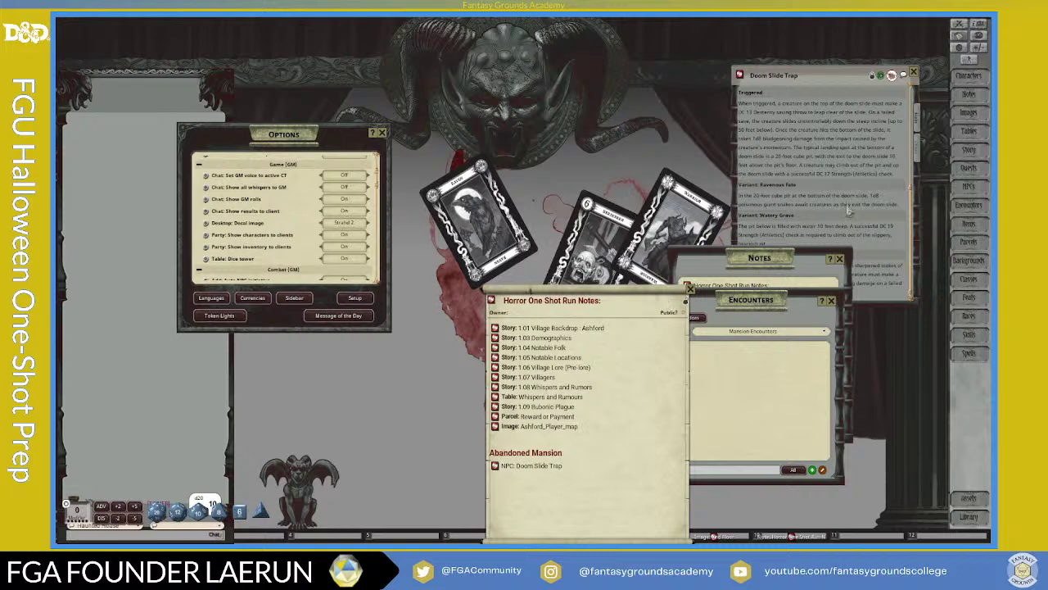
# Step: Open the dice colour settings and change the dice body colour to red
pyautogui.click(975, 35)
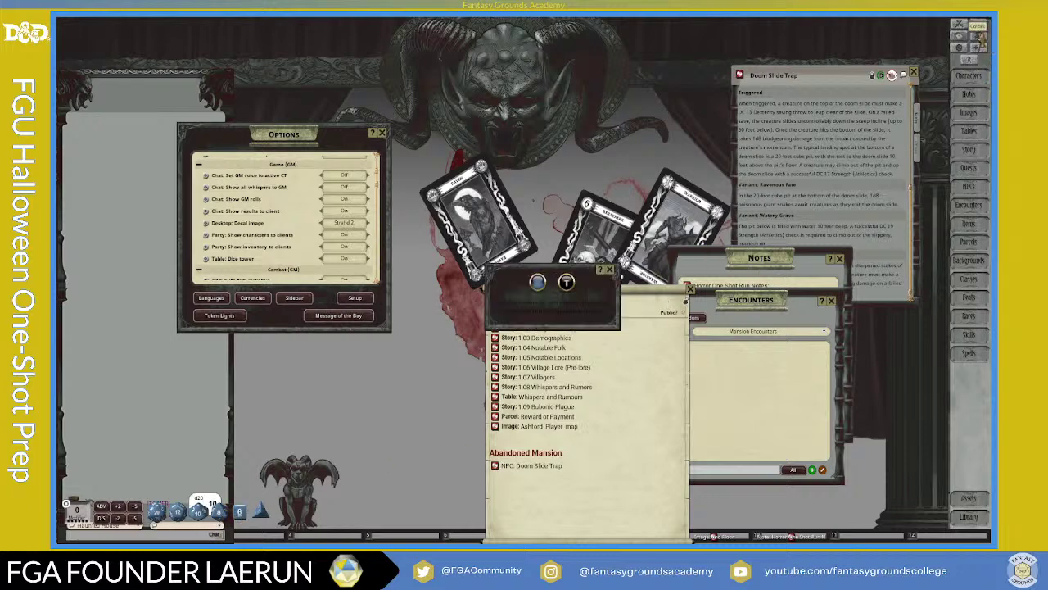
pyautogui.moveTo(603, 260); pyautogui.dragTo(706, 165)
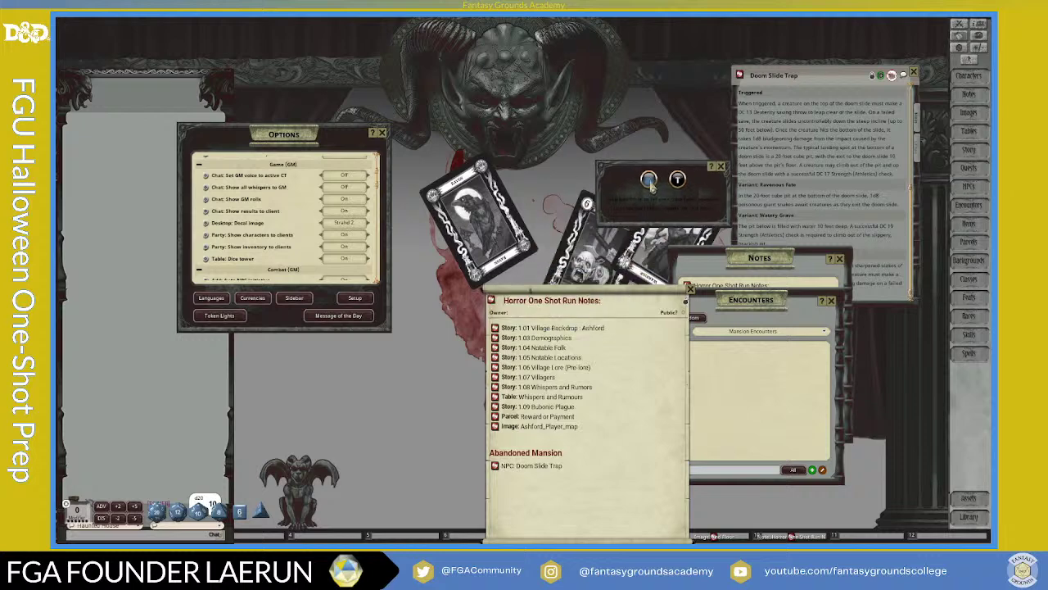
pyautogui.click(649, 181)
pyautogui.click(499, 250)
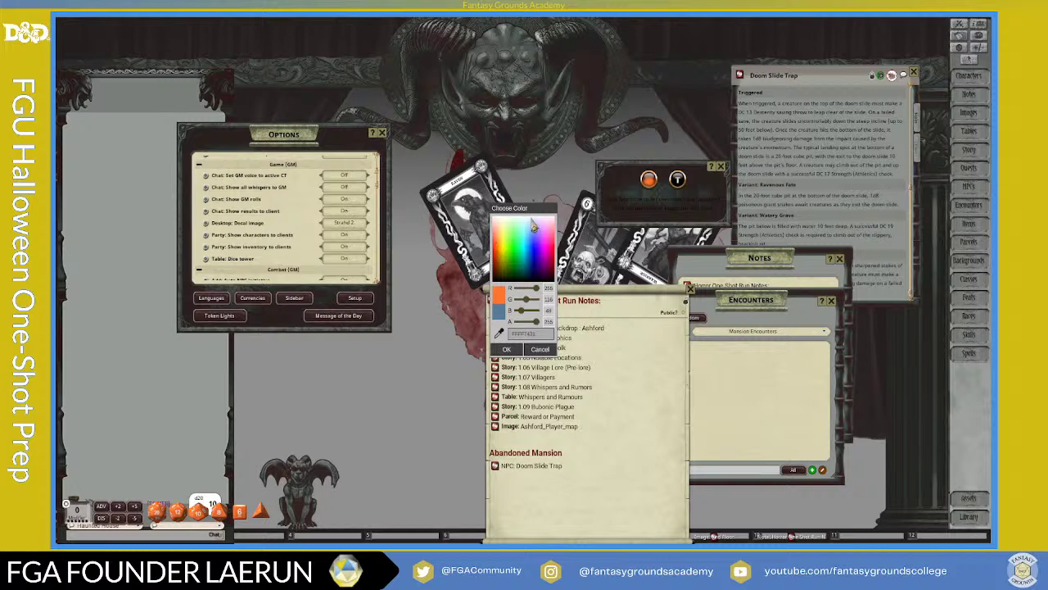
pyautogui.moveTo(533, 226); pyautogui.dragTo(627, 254)
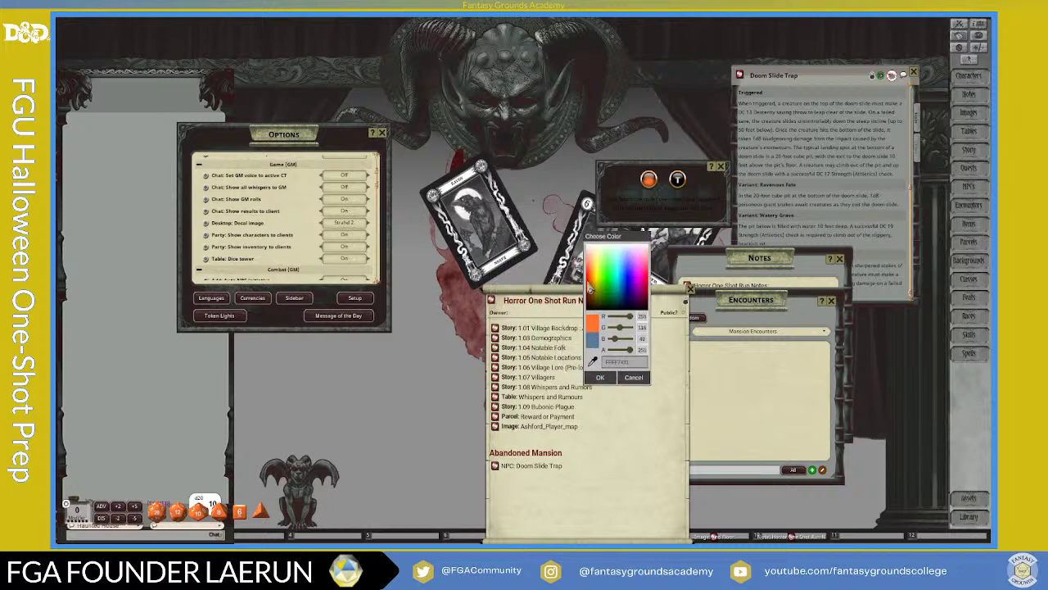
pyautogui.click(589, 283)
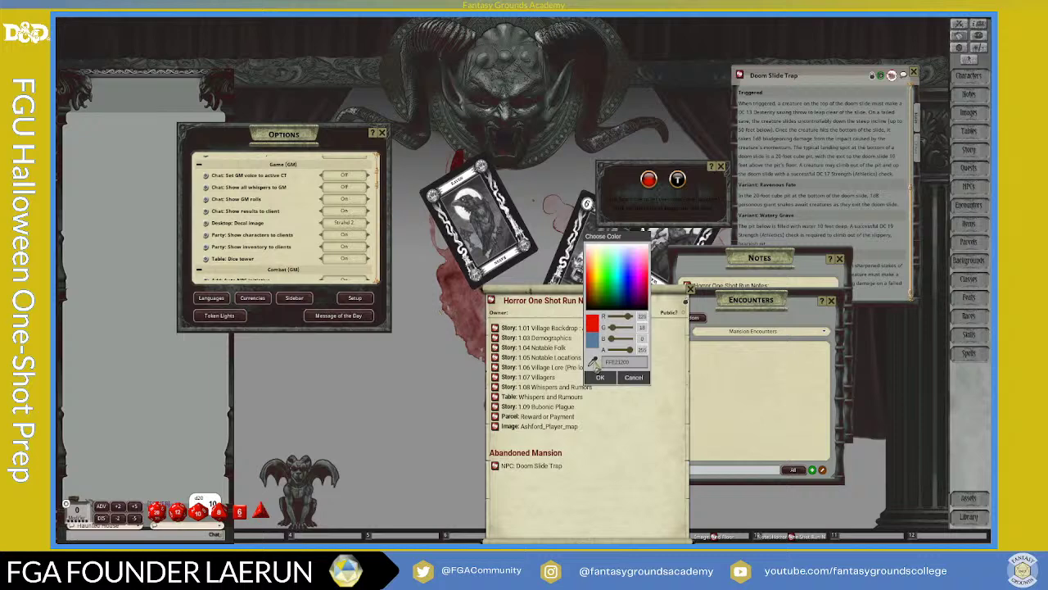
# Step: Sample a colour from the screen, adjust the dice body colour to a deeper pure red, and accept it
pyautogui.click(593, 362)
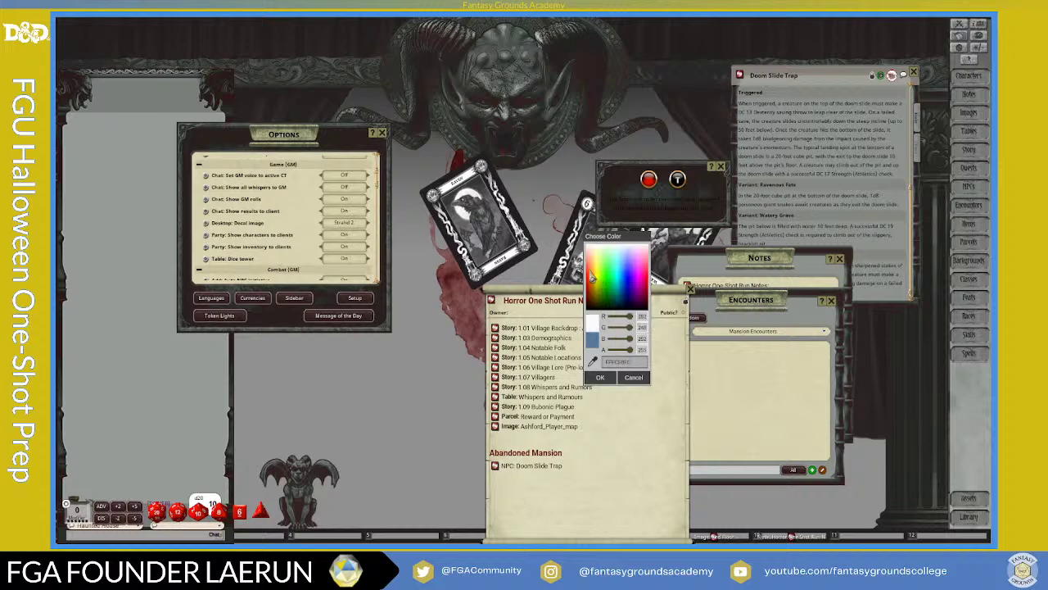
pyautogui.click(592, 280)
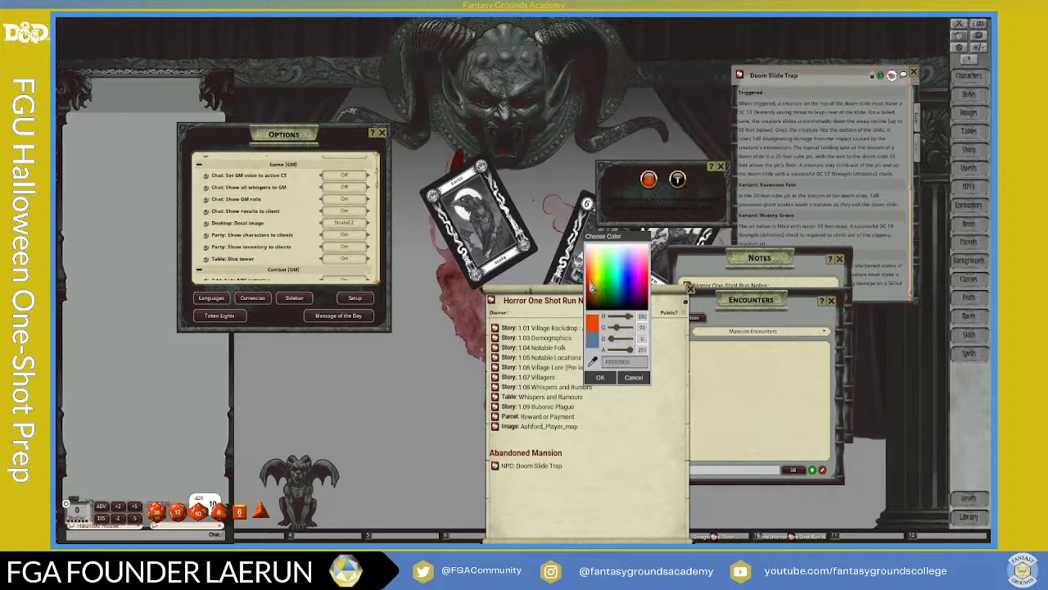
pyautogui.moveTo(591, 283)
pyautogui.mouseDown()
pyautogui.moveTo(593, 299)
pyautogui.moveTo(587, 283)
pyautogui.mouseUp()
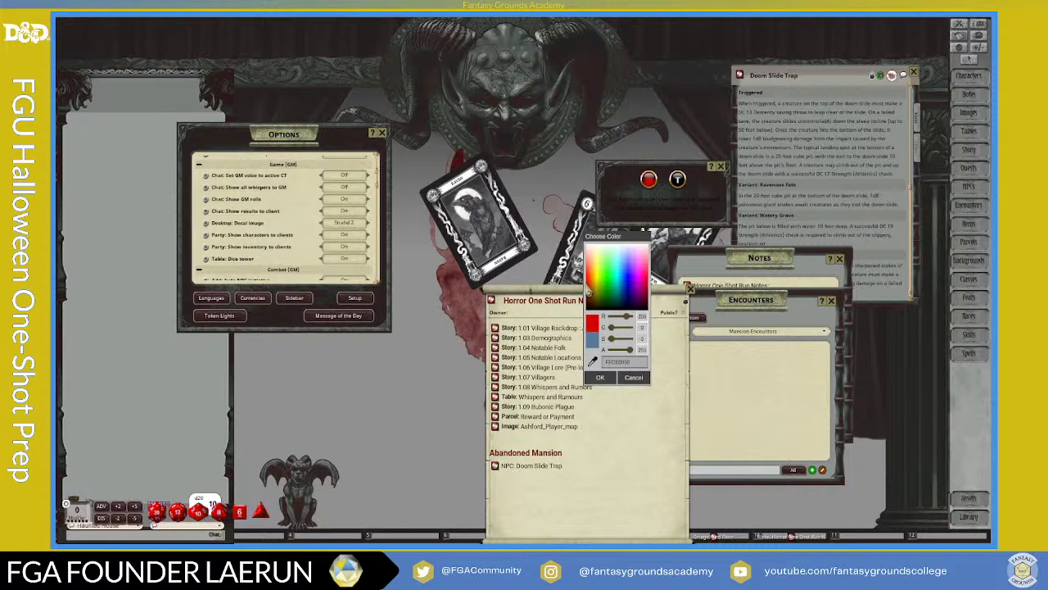
pyautogui.moveTo(588, 294); pyautogui.dragTo(590, 293)
pyautogui.click(602, 377)
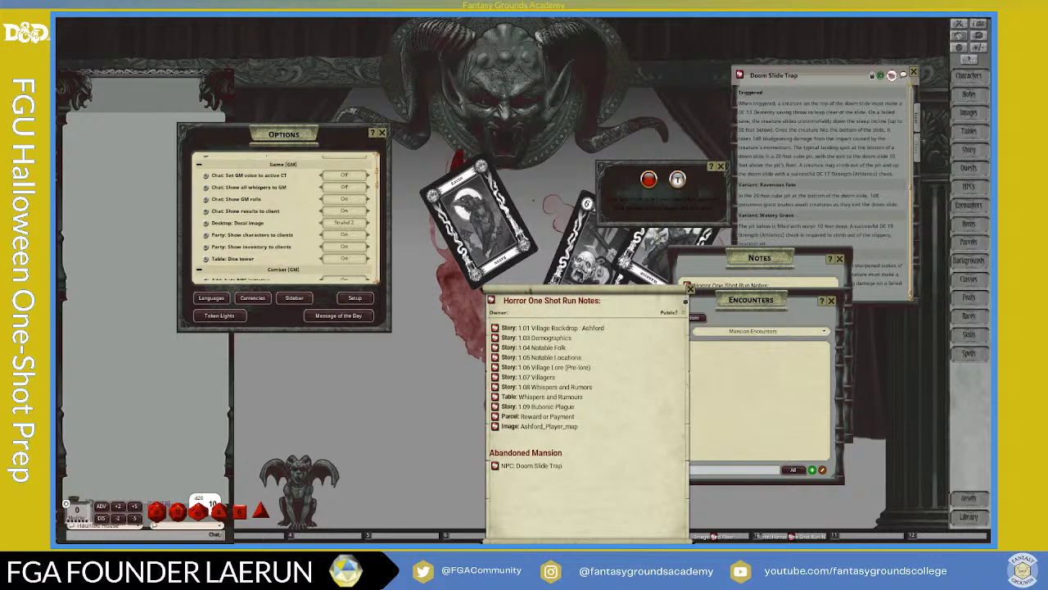
# Step: Move the Horror One Shot Run Notes beside the Options window and look through the combat and token options
pyautogui.moveTo(612, 300); pyautogui.dragTo(525, 279)
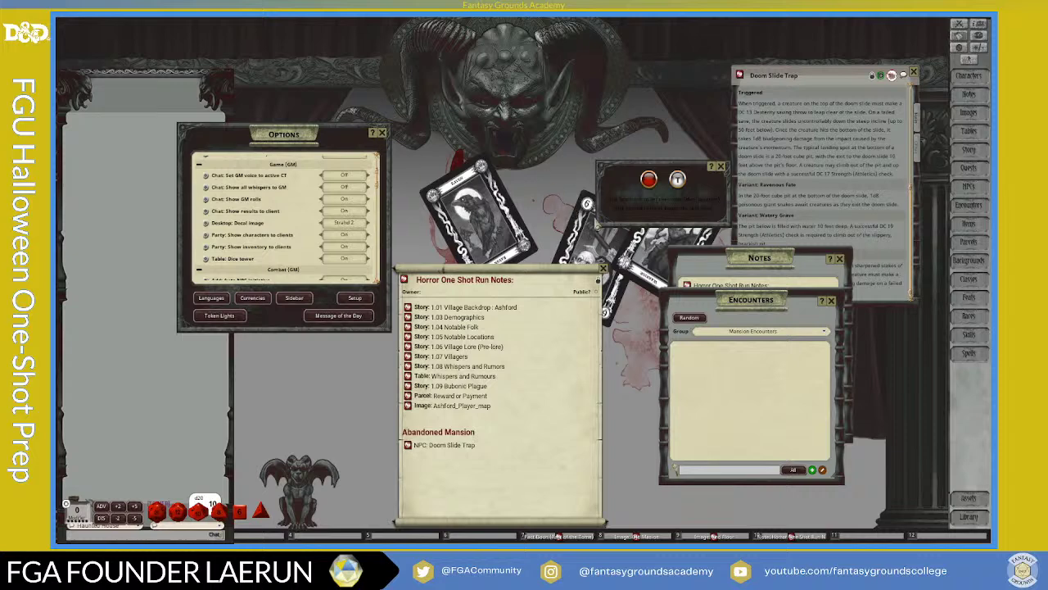
pyautogui.moveTo(519, 279); pyautogui.dragTo(518, 141)
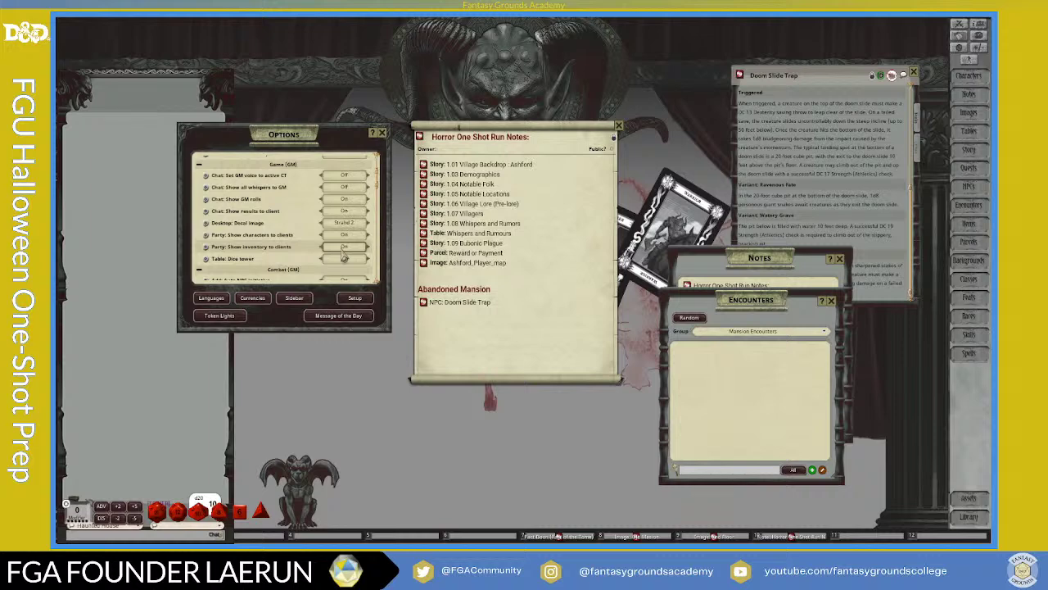
pyautogui.scroll(-5, 344, 257)
pyautogui.scroll(-5, 335, 271)
pyautogui.scroll(-3, 336, 270)
pyautogui.scroll(5, 336, 273)
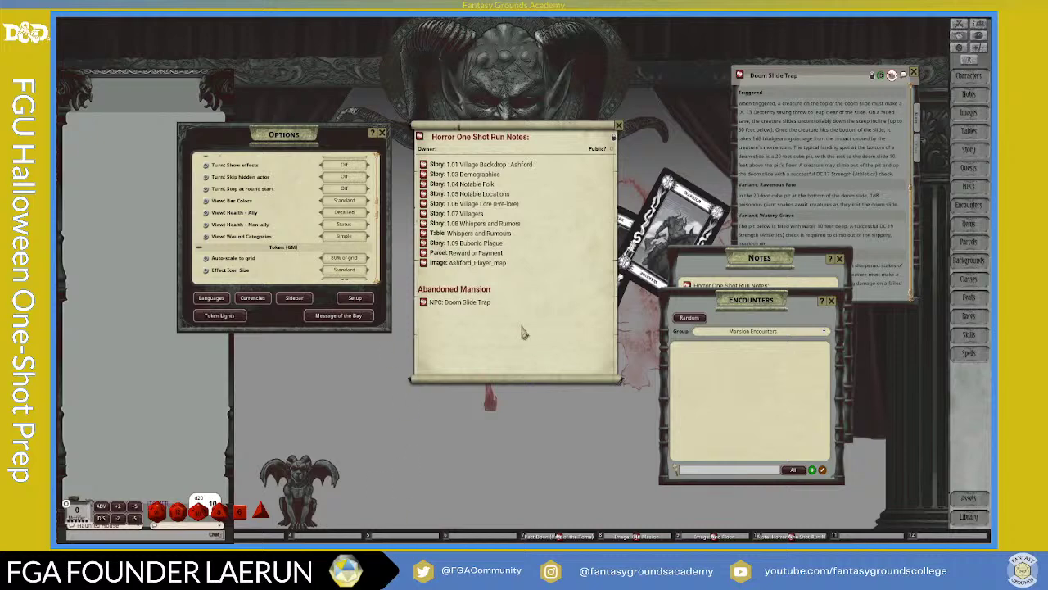
# Step: Spread out the Encounters, Horror One Shot Run Notes and Options windows, placing the options and run notes side by side
pyautogui.moveTo(770, 303); pyautogui.dragTo(799, 336)
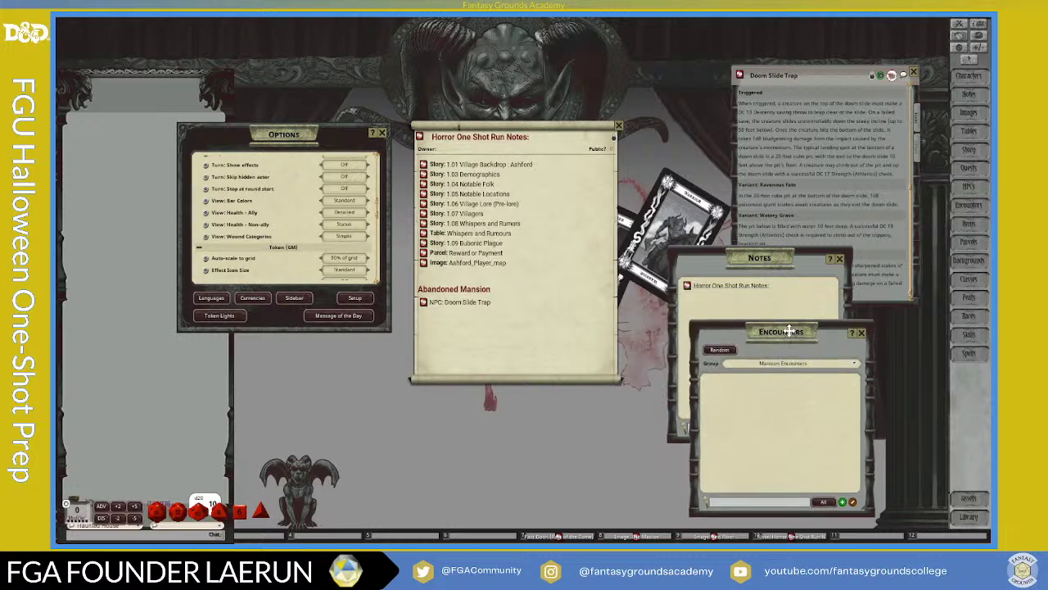
pyautogui.moveTo(494, 140); pyautogui.dragTo(593, 136)
pyautogui.moveTo(296, 139); pyautogui.dragTo(362, 134)
pyautogui.moveTo(583, 131); pyautogui.dragTo(538, 127)
pyautogui.moveTo(385, 130); pyautogui.dragTo(378, 88)
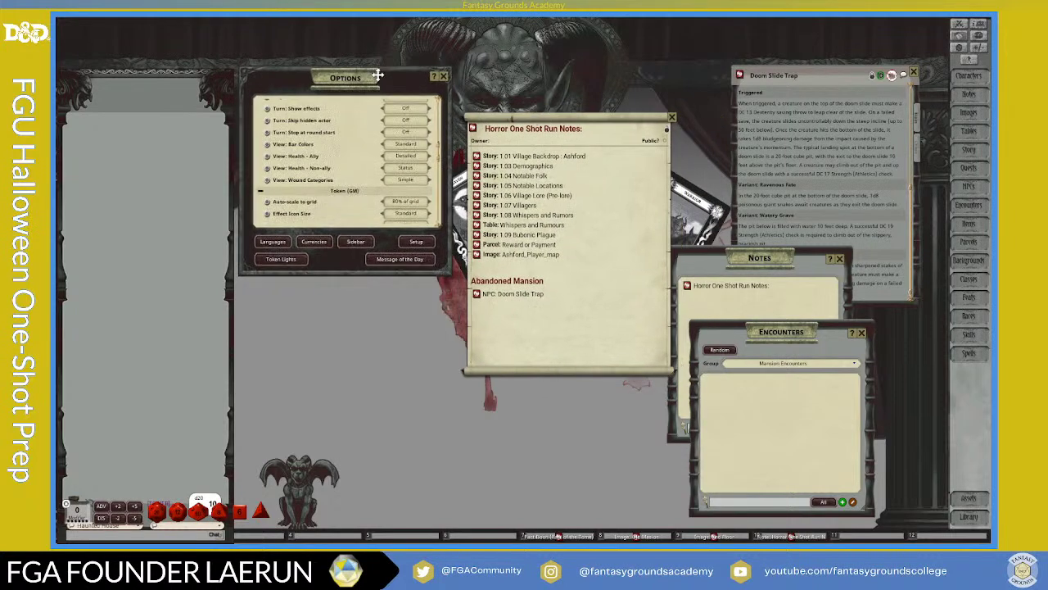
pyautogui.moveTo(551, 118); pyautogui.dragTo(546, 77)
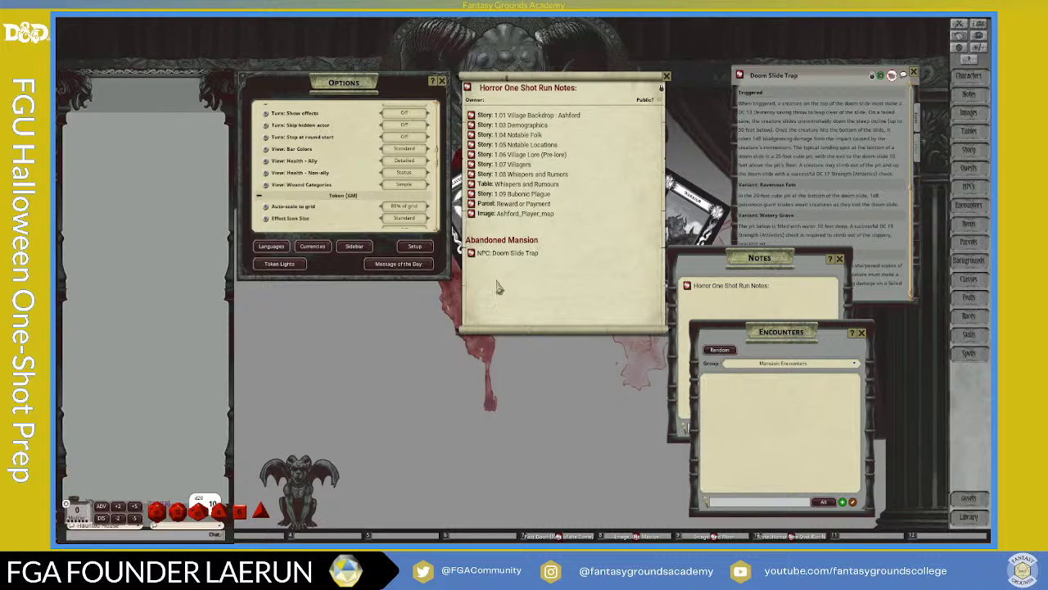
# Step: Look through the token effect, health and name display options and shift the Options window slightly
pyautogui.scroll(-1, 365, 212)
pyautogui.scroll(-3, 364, 213)
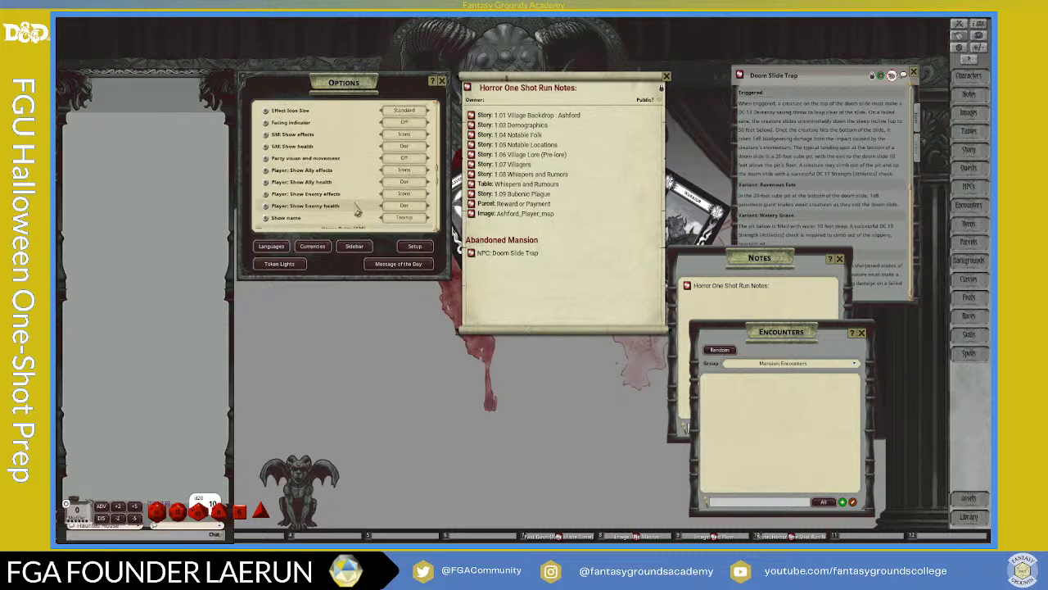
pyautogui.moveTo(363, 91); pyautogui.dragTo(366, 94)
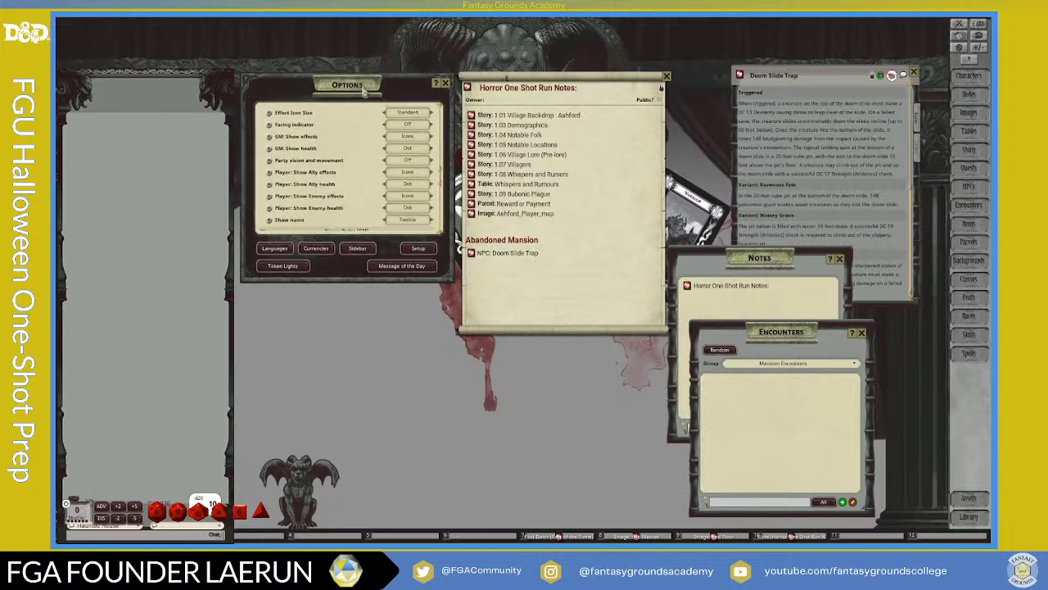
# Step: Open the Message of the Day window, start its text entry and place it over the lower part of the run notes
pyautogui.click(400, 270)
pyautogui.moveTo(532, 226); pyautogui.dragTo(571, 349)
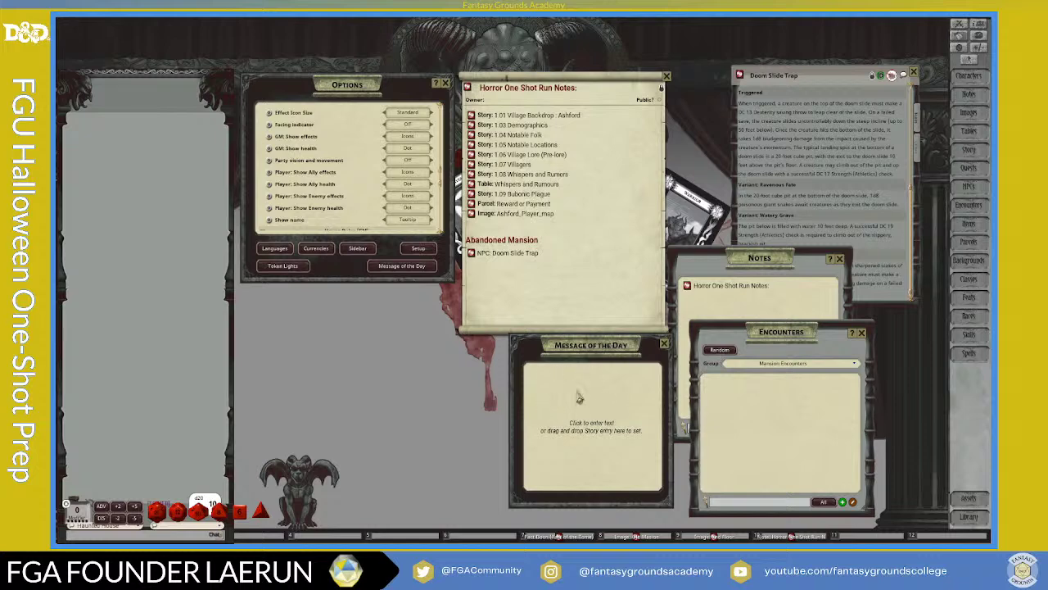
pyautogui.click(569, 380)
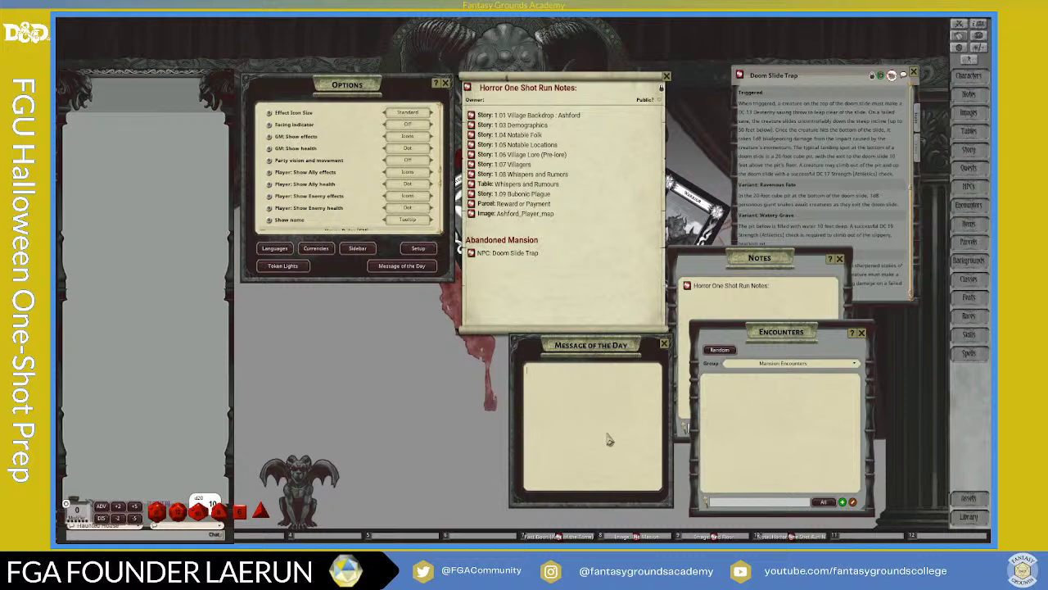
pyautogui.click(528, 420)
pyautogui.moveTo(592, 351); pyautogui.dragTo(545, 311)
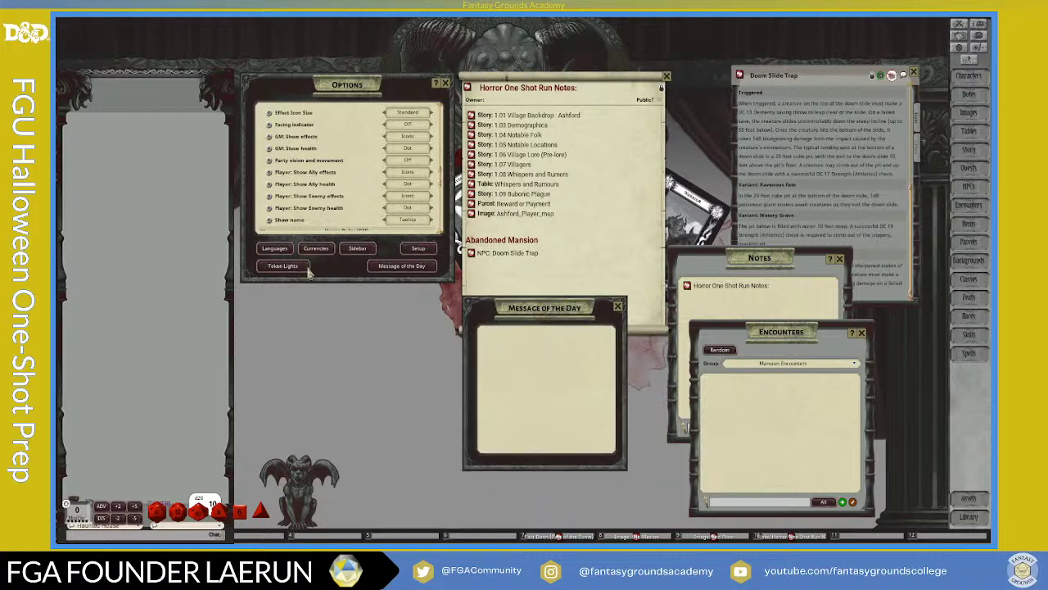
# Step: Unlock the chat window and resize it to end above the dice, and move the Message of the Day window below the Options window
pyautogui.rightClick(166, 119)
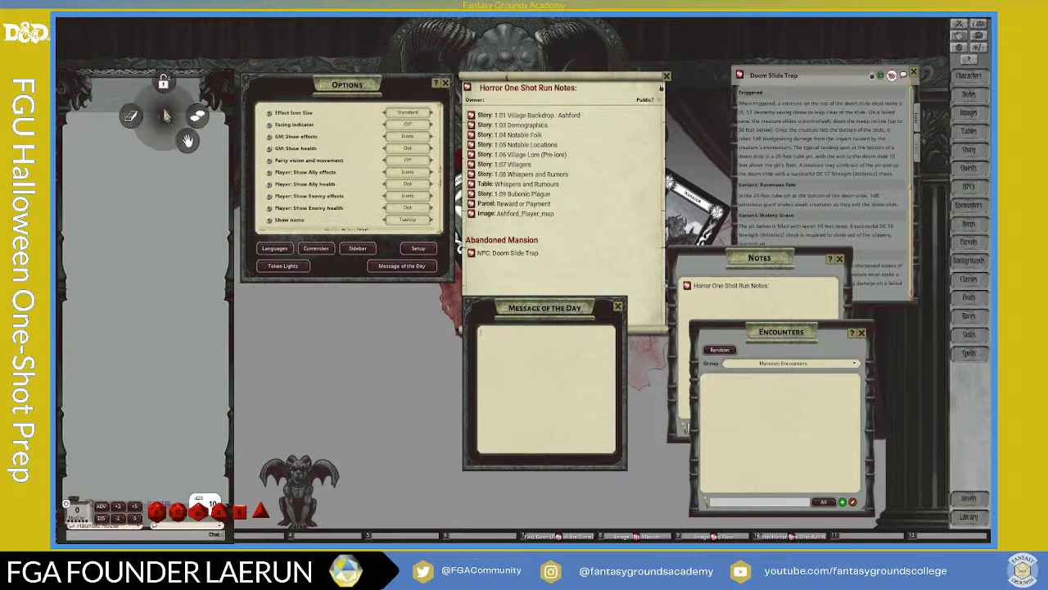
pyautogui.click(164, 84)
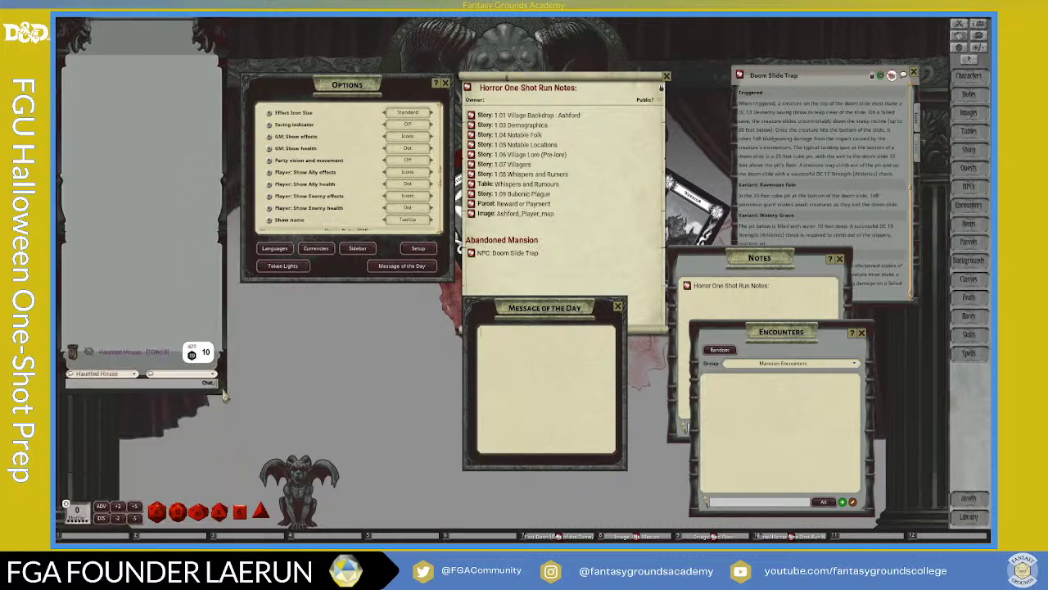
pyautogui.moveTo(167, 294); pyautogui.dragTo(138, 286)
pyautogui.moveTo(228, 434); pyautogui.dragTo(230, 485)
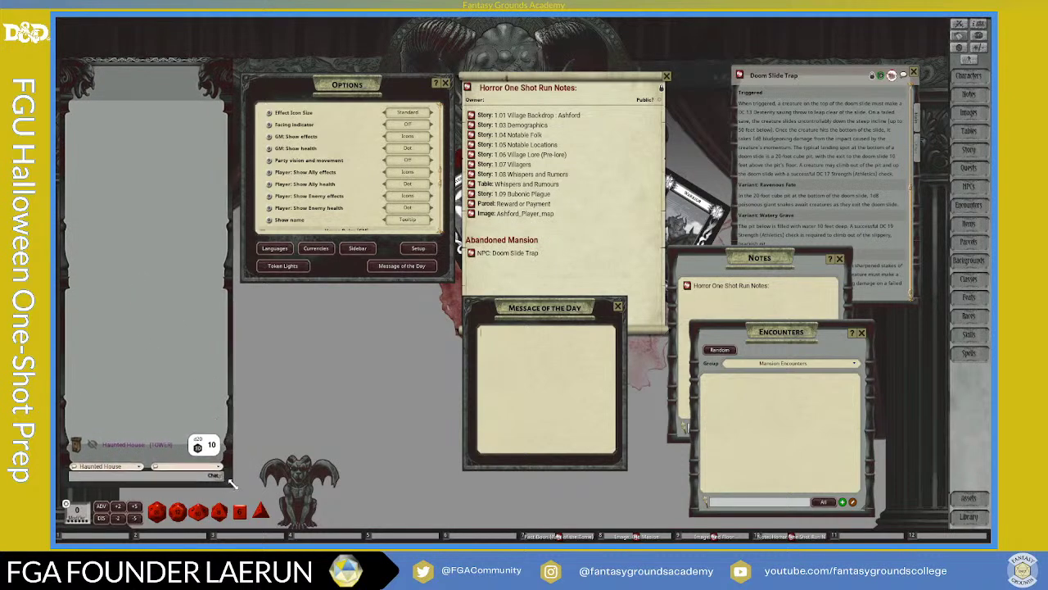
pyautogui.moveTo(547, 308); pyautogui.dragTo(327, 297)
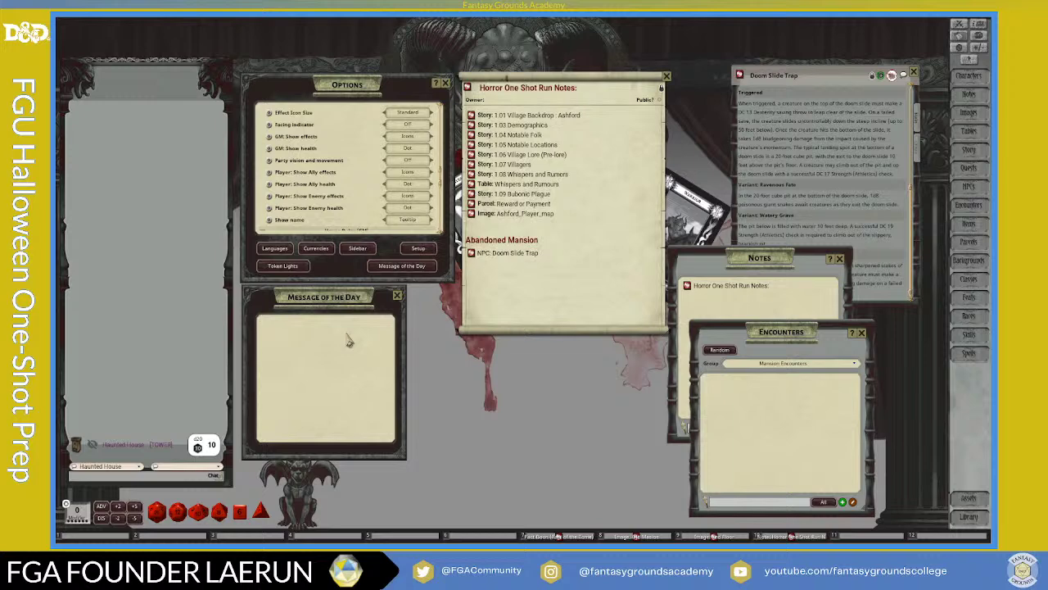
pyautogui.click(310, 328)
# Step: Examine the Death Indicators options covering indicator type, automatic death rolls, death saving throws and preset indicators for NPCs and PCs
pyautogui.scroll(-2, 357, 212)
pyautogui.scroll(-4, 357, 211)
pyautogui.scroll(-4, 357, 211)
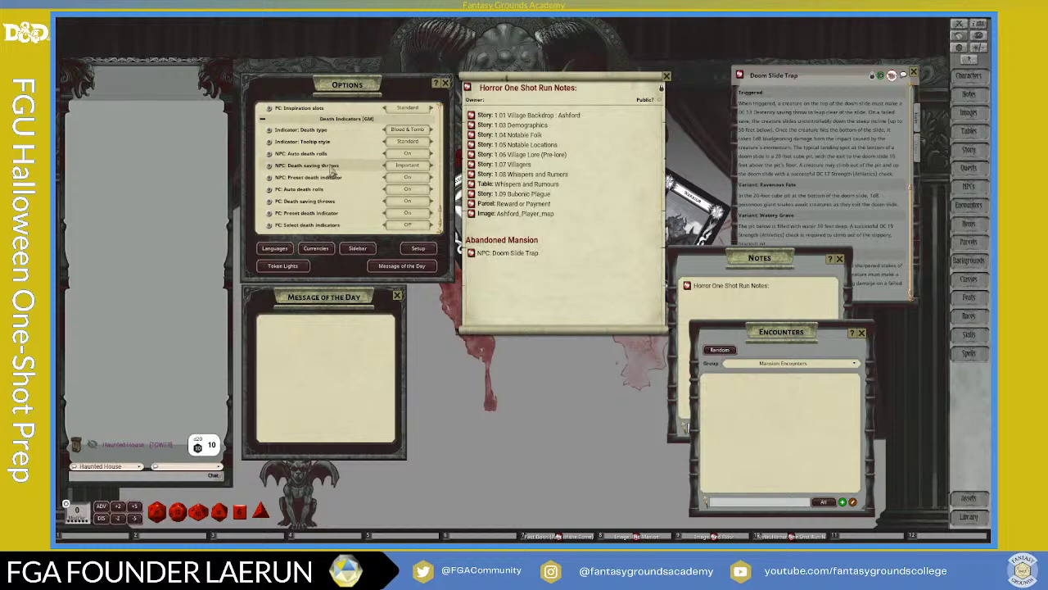
pyautogui.scroll(2, 348, 187)
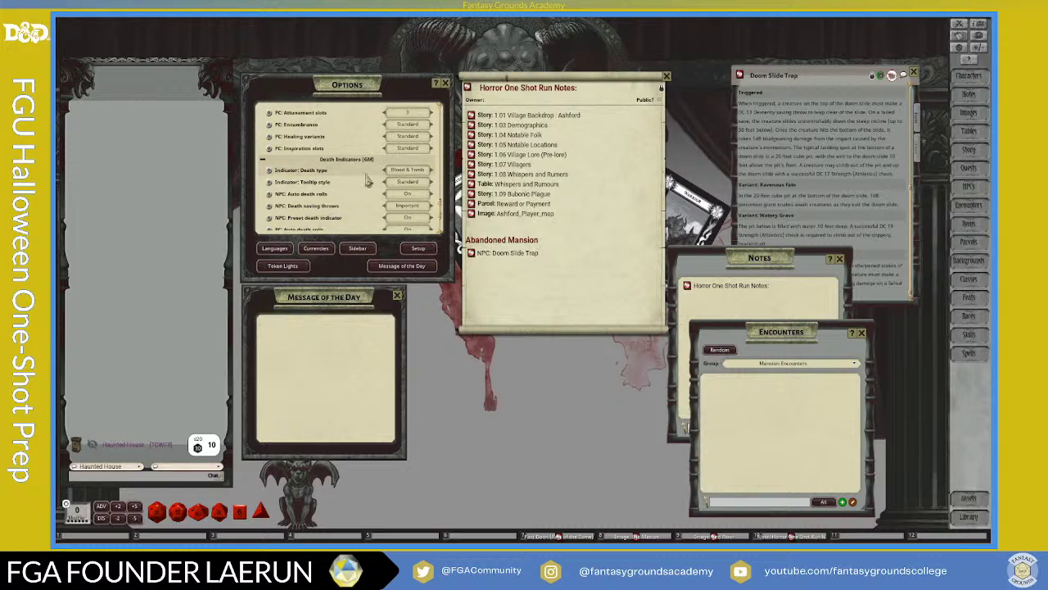
pyautogui.scroll(-1, 337, 172)
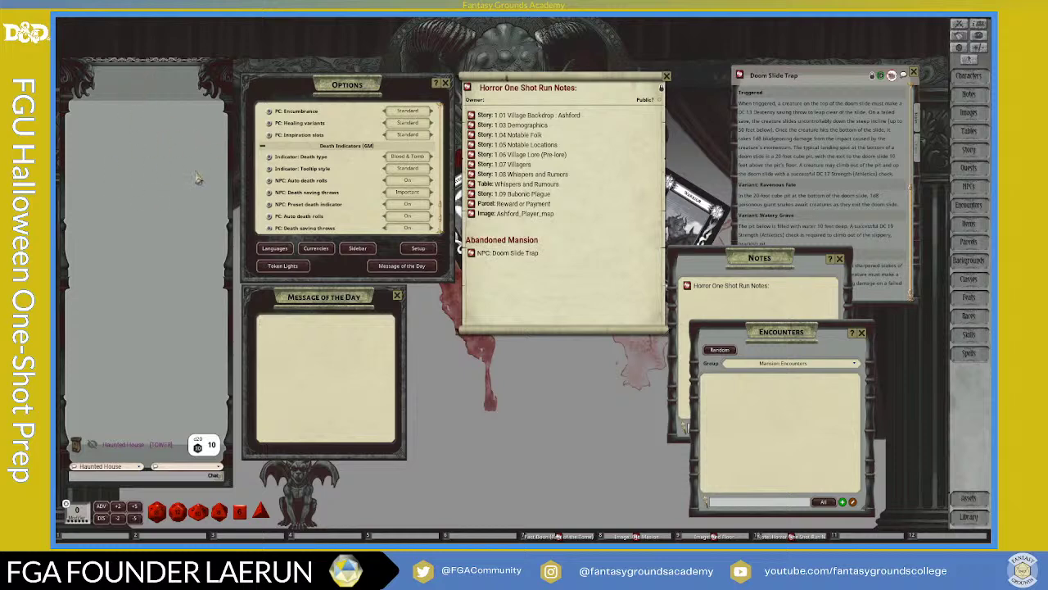
pyautogui.scroll(-1, 270, 203)
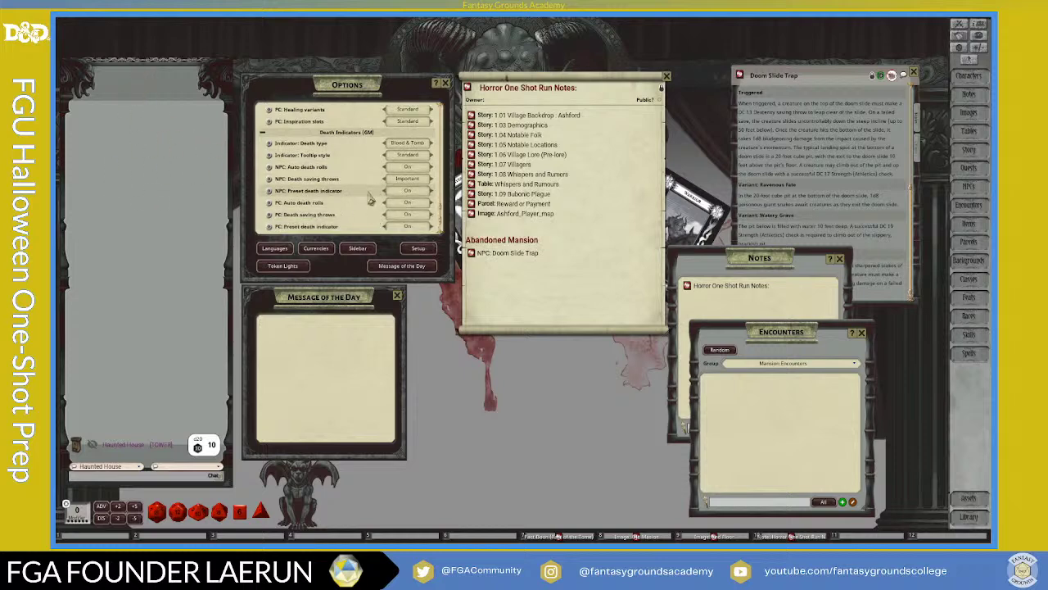
pyautogui.click(399, 192)
pyautogui.scroll(-2, 357, 210)
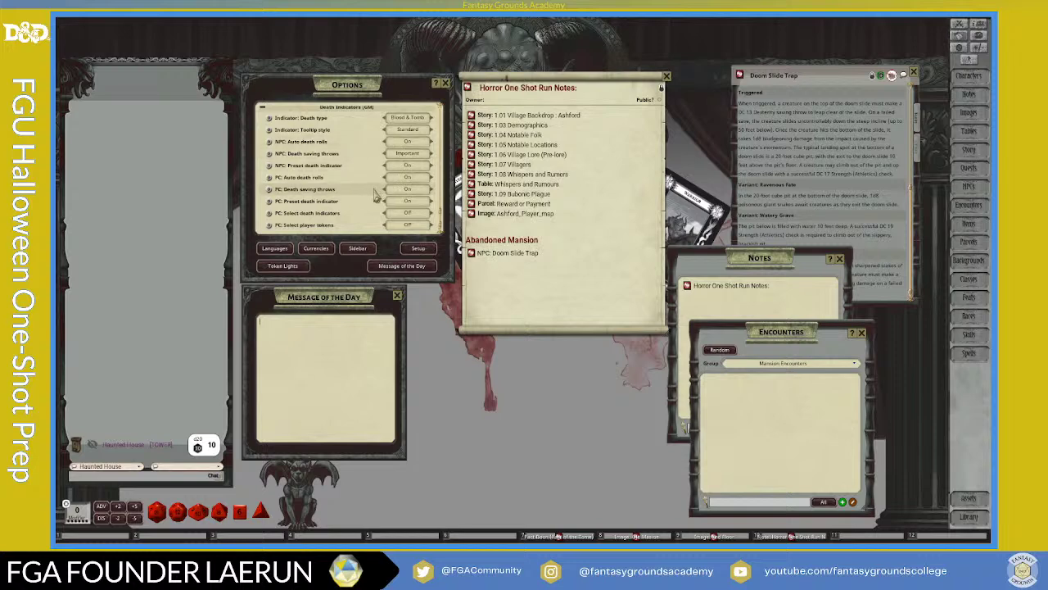
pyautogui.scroll(1, 347, 191)
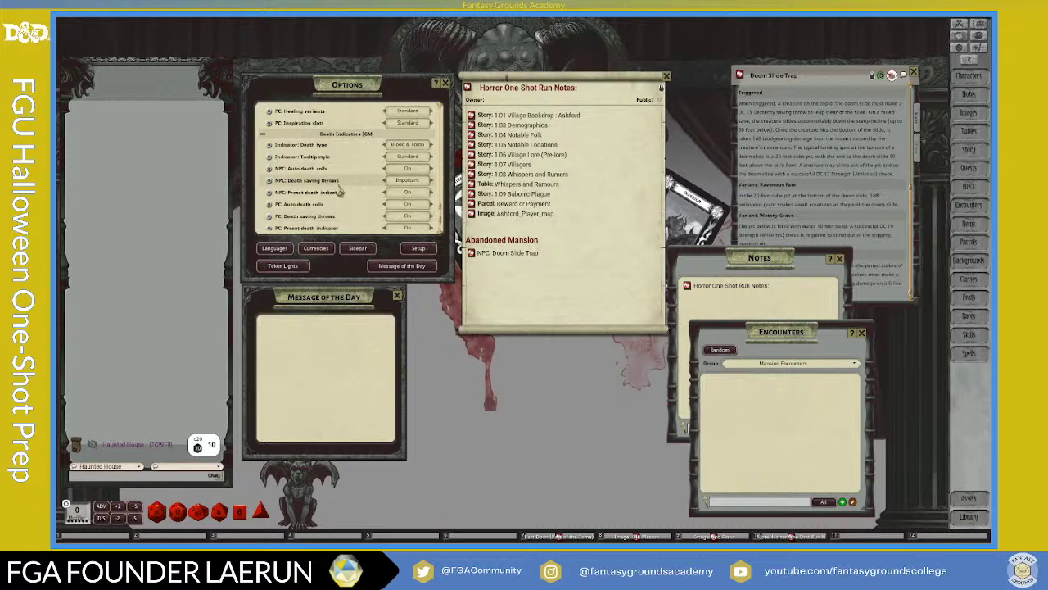
pyautogui.scroll(-1, 351, 196)
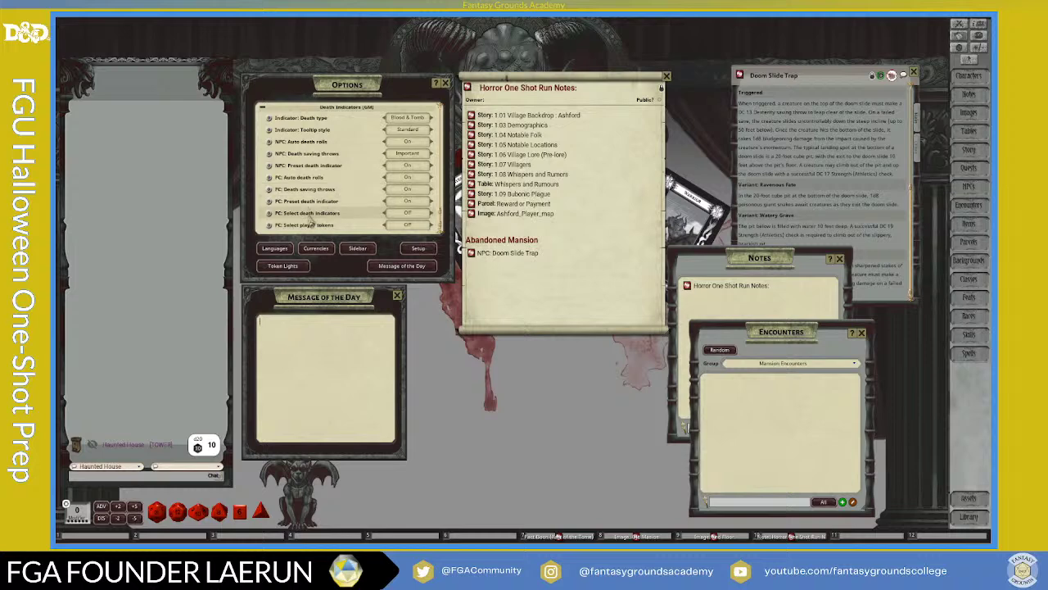
# Step: Shift the Message of the Day and Options windows a little and go over the PC and Death Indicators options again
pyautogui.moveTo(361, 297); pyautogui.dragTo(402, 305)
pyautogui.scroll(2, 395, 186)
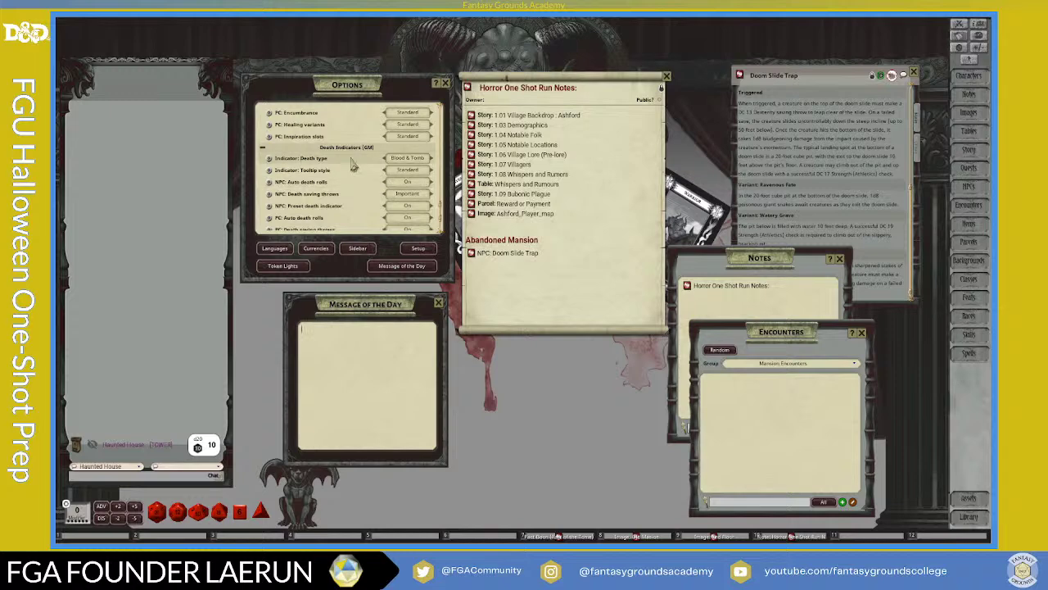
pyautogui.scroll(-1, 365, 176)
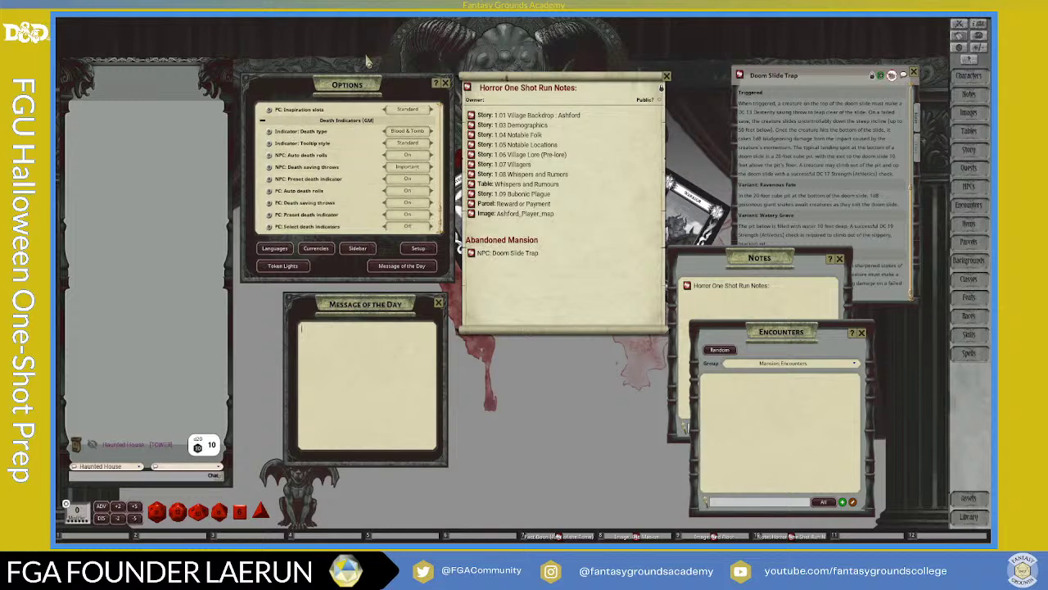
pyautogui.moveTo(380, 86); pyautogui.dragTo(375, 75)
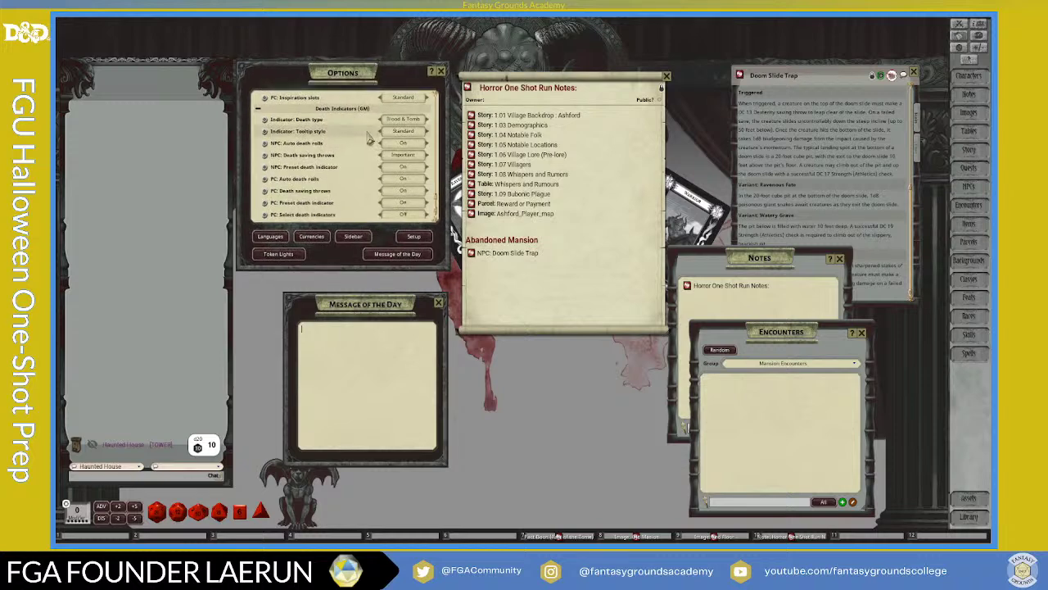
pyautogui.scroll(-1, 356, 161)
pyautogui.scroll(8, 354, 162)
pyautogui.scroll(-8, 352, 163)
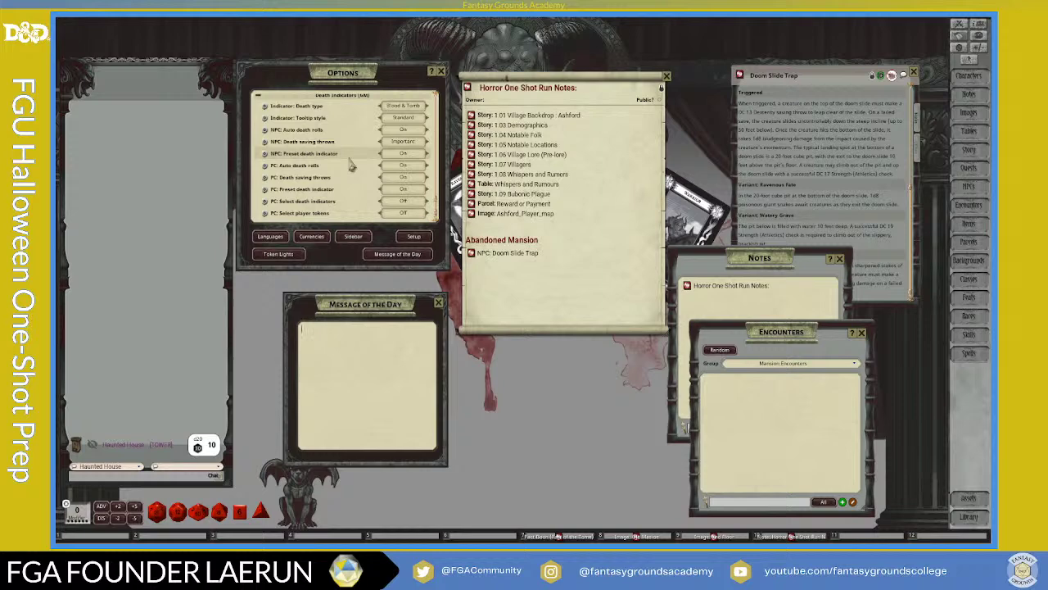
pyautogui.scroll(2, 350, 165)
pyautogui.scroll(-2, 349, 165)
pyautogui.scroll(2, 349, 164)
pyautogui.scroll(-2, 350, 165)
# Step: Reposition the Message of the Day window directly below the Horror One Shot Run Notes
pyautogui.moveTo(363, 304); pyautogui.dragTo(315, 285)
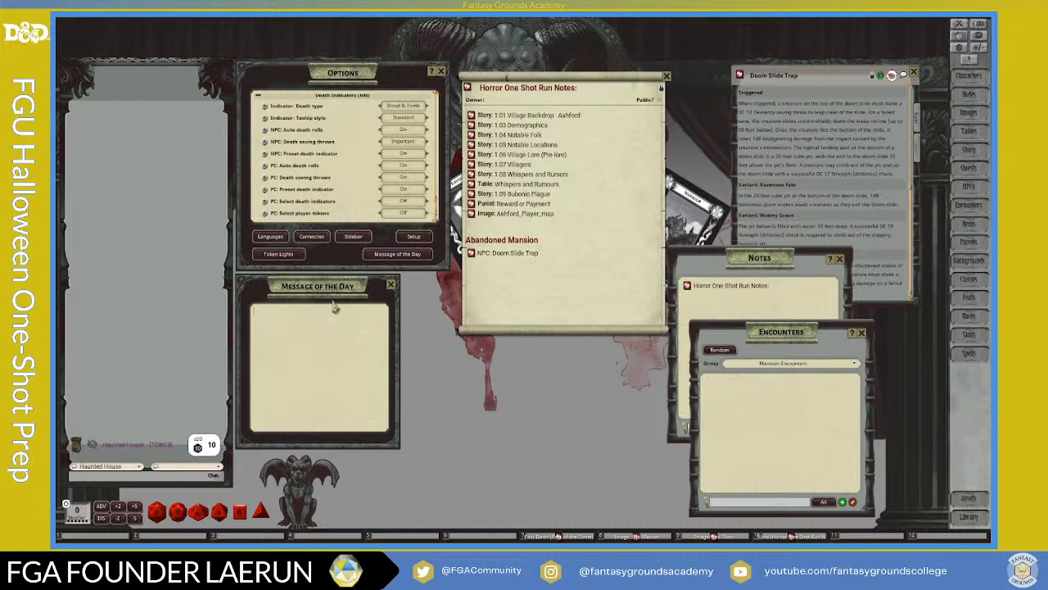
pyautogui.moveTo(330, 284); pyautogui.dragTo(560, 353)
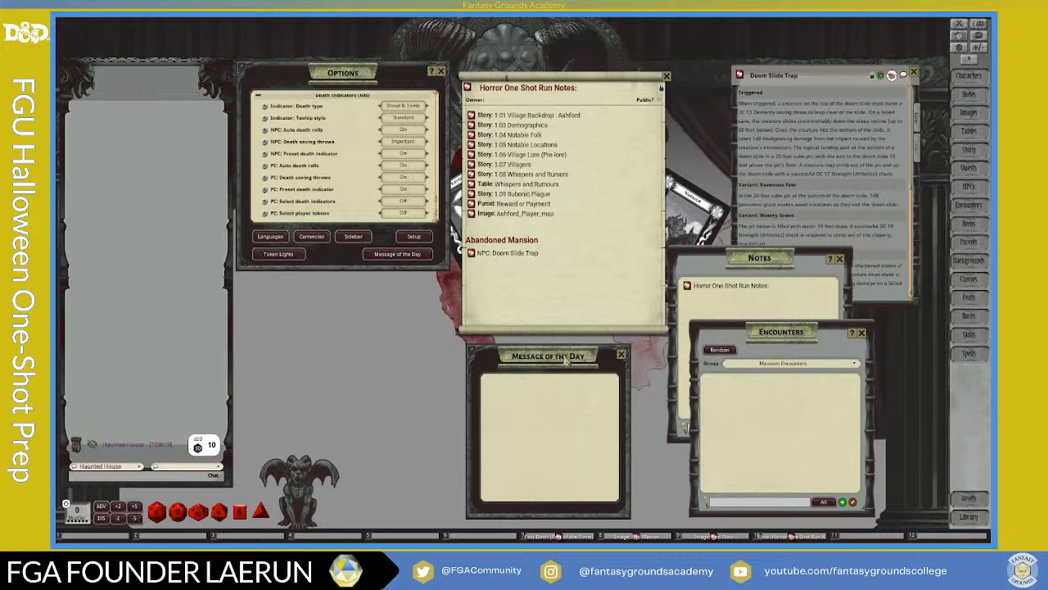
pyautogui.moveTo(557, 357); pyautogui.dragTo(552, 353)
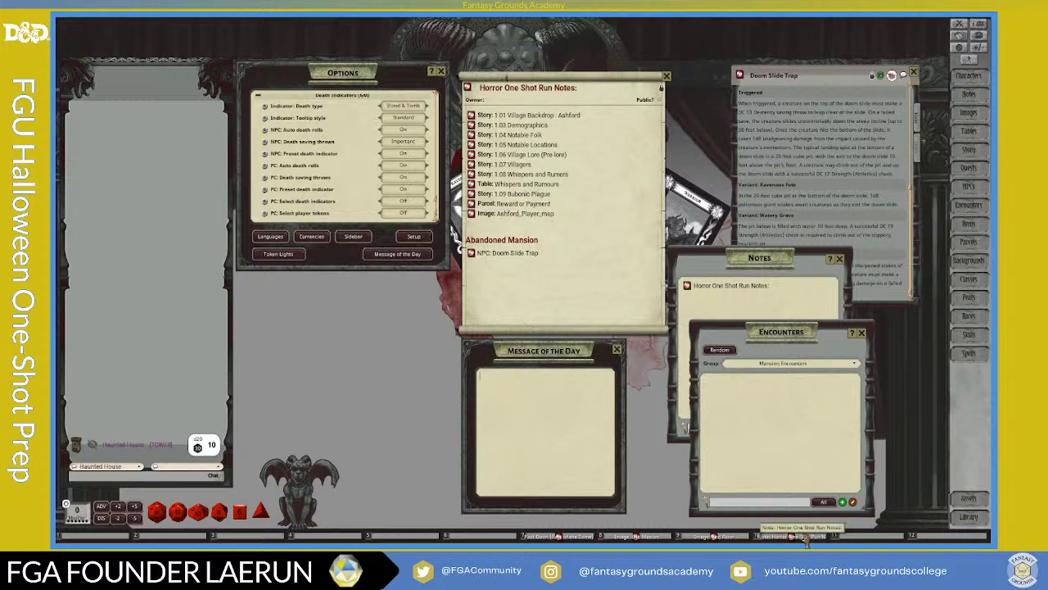
# Step: View the 2nd Floor map of the horror house in an enlarged window, and close it
pyautogui.click(732, 540)
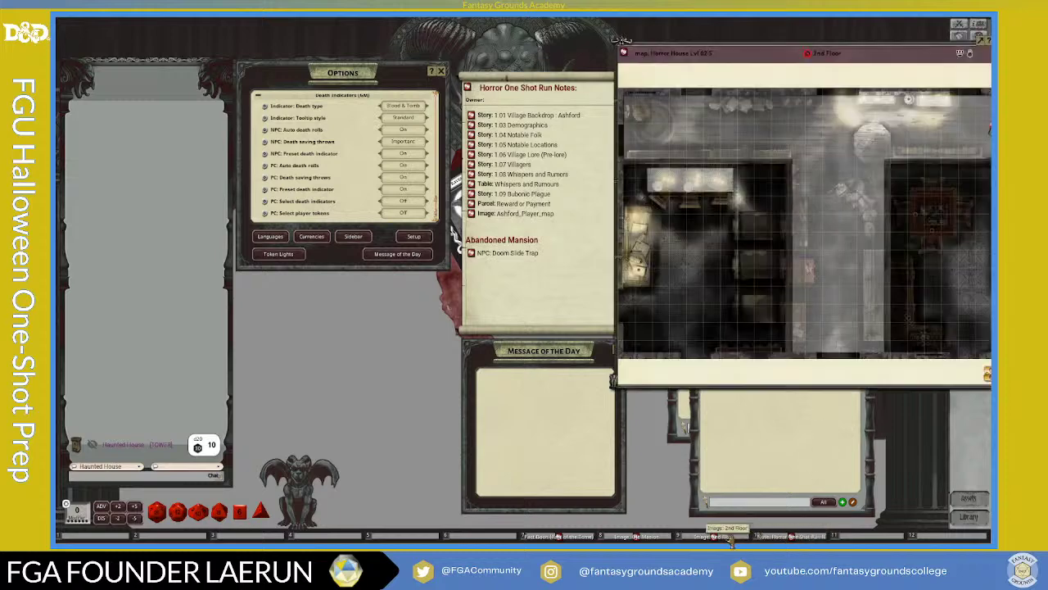
pyautogui.moveTo(871, 55); pyautogui.dragTo(695, 82)
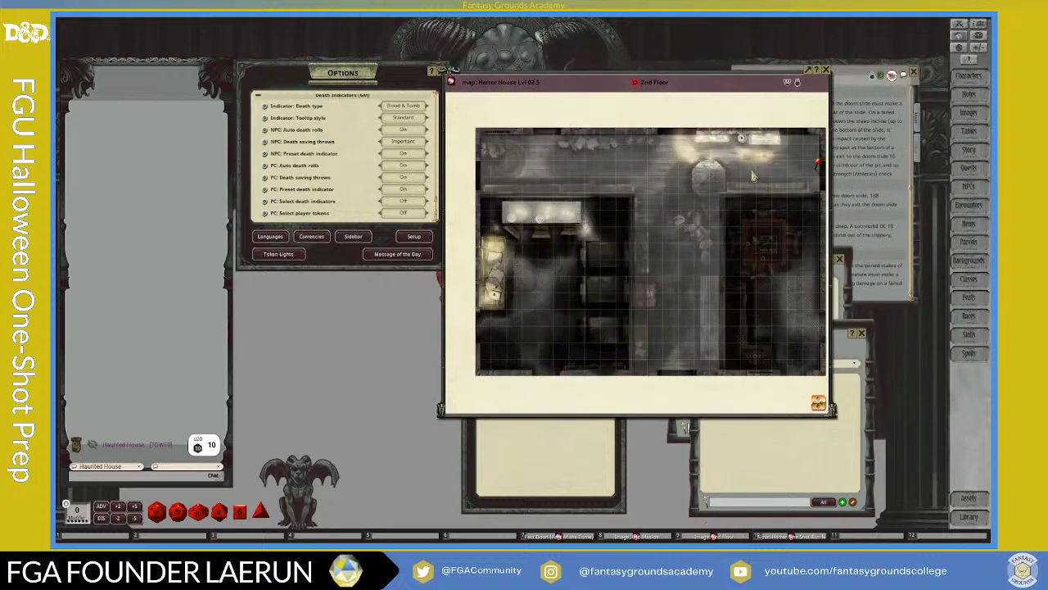
pyautogui.moveTo(831, 412); pyautogui.dragTo(907, 456)
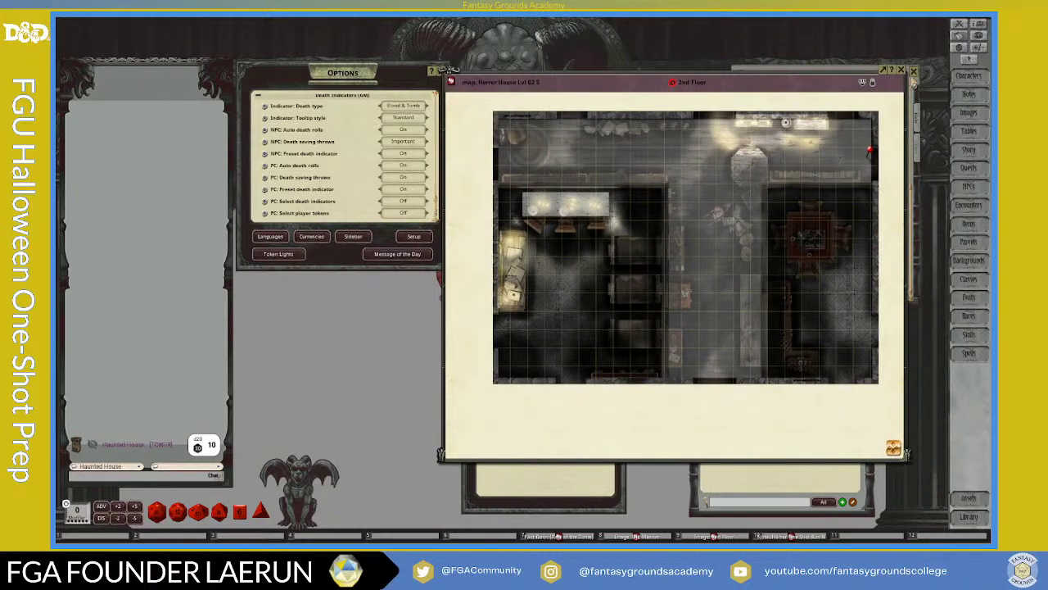
pyautogui.click(913, 71)
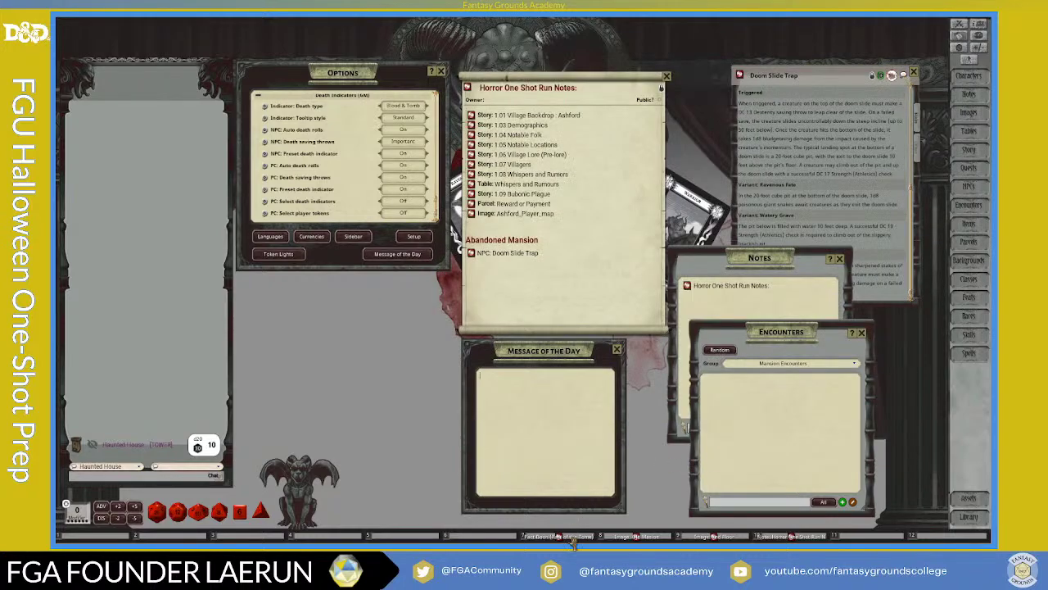
# Step: Open the old mansion's bottom floor map with the player tokens and review the characters in the party sheet, closing the sheet
pyautogui.click(630, 544)
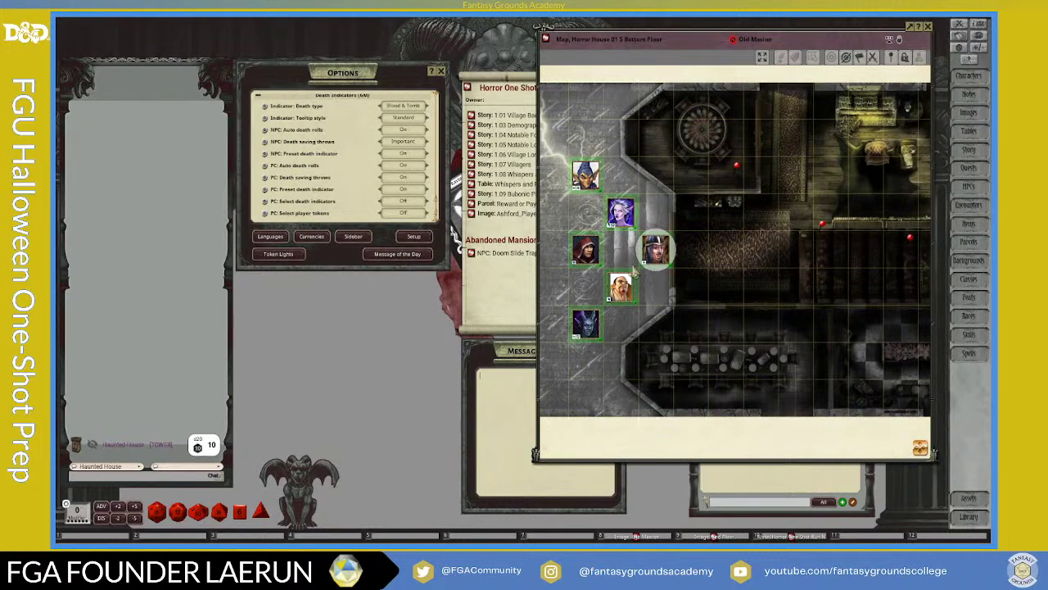
pyautogui.moveTo(824, 31); pyautogui.dragTo(793, 32)
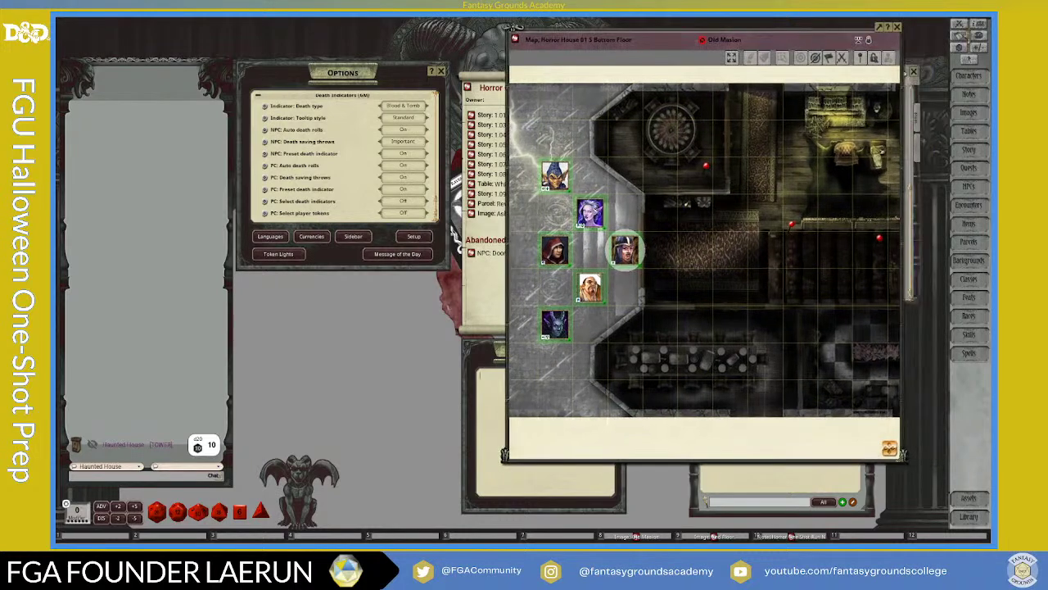
pyautogui.click(976, 33)
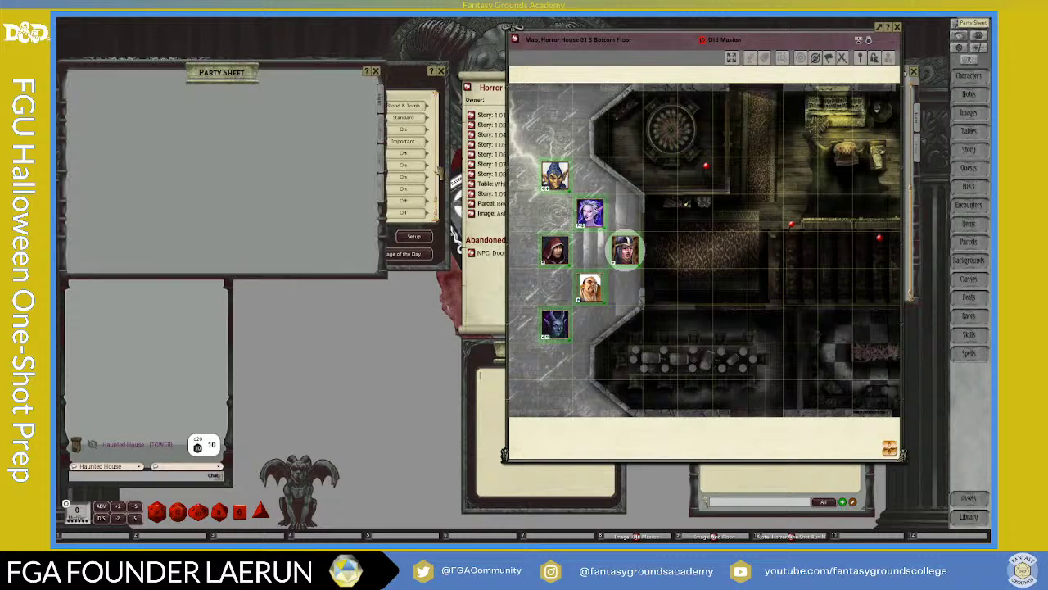
pyautogui.scroll(-1, 245, 119)
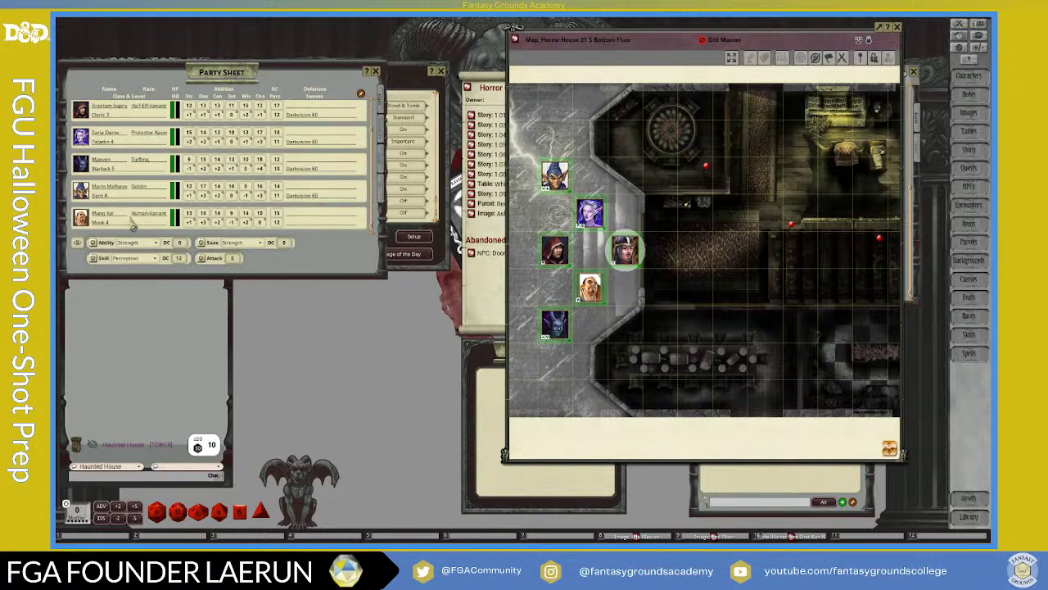
pyautogui.click(375, 71)
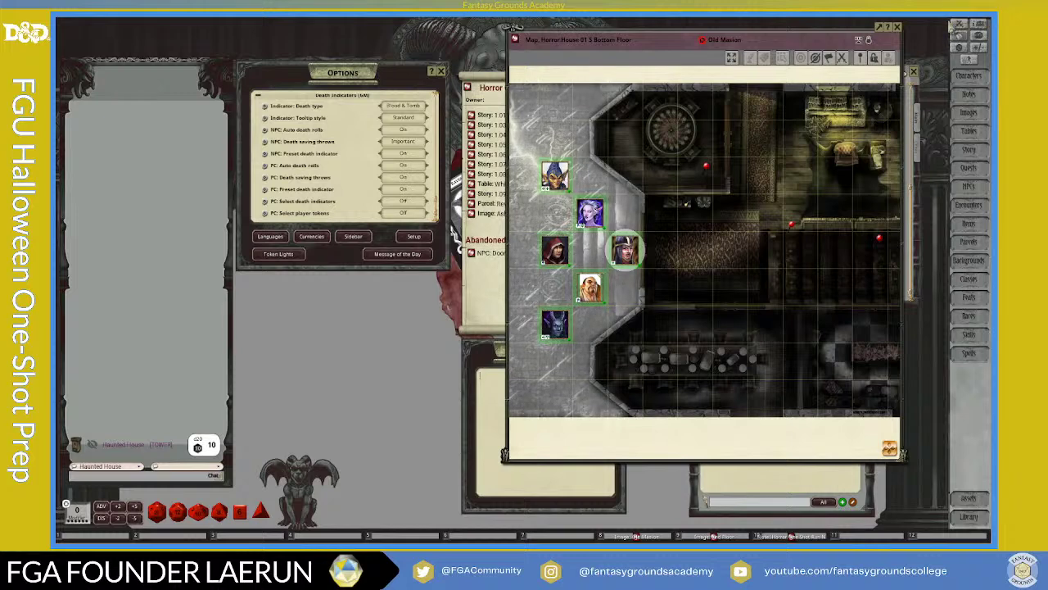
# Step: Open the Library and browse the loaded rules, map pack, trap and village modules
pyautogui.click(966, 519)
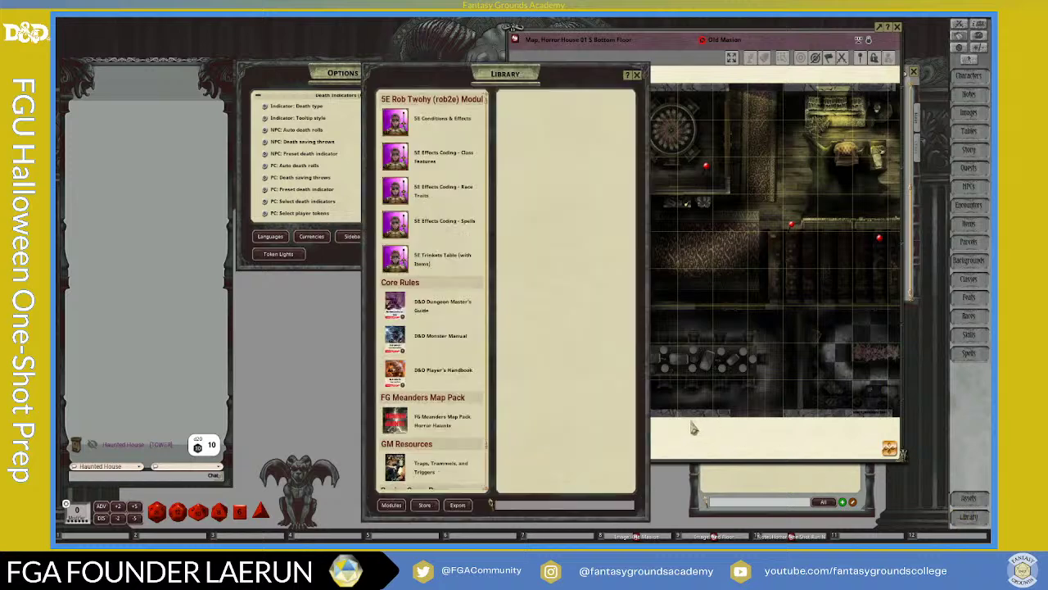
pyautogui.scroll(-3, 432, 414)
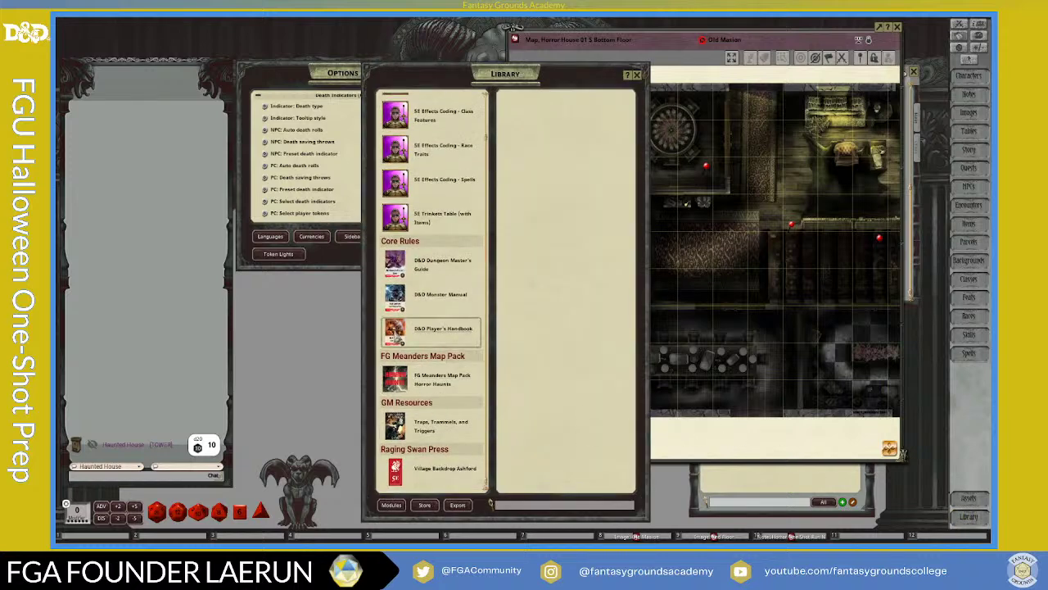
pyautogui.scroll(1, 409, 323)
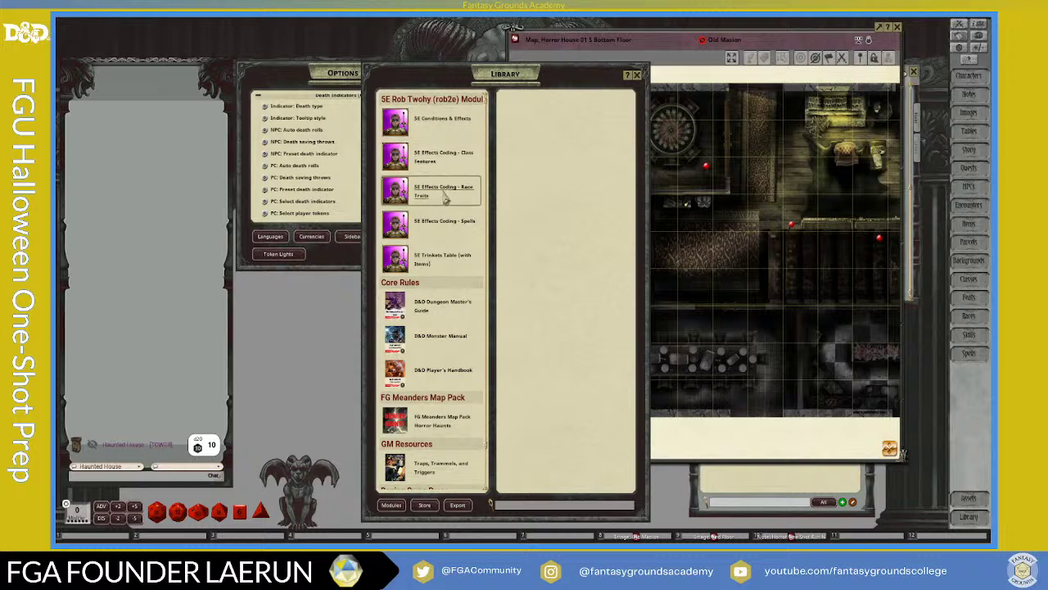
# Step: List only the loaded data modules and unload 5E Effects Coding - Class Features and 5E Effects Coding - Race Traits
pyautogui.click(392, 504)
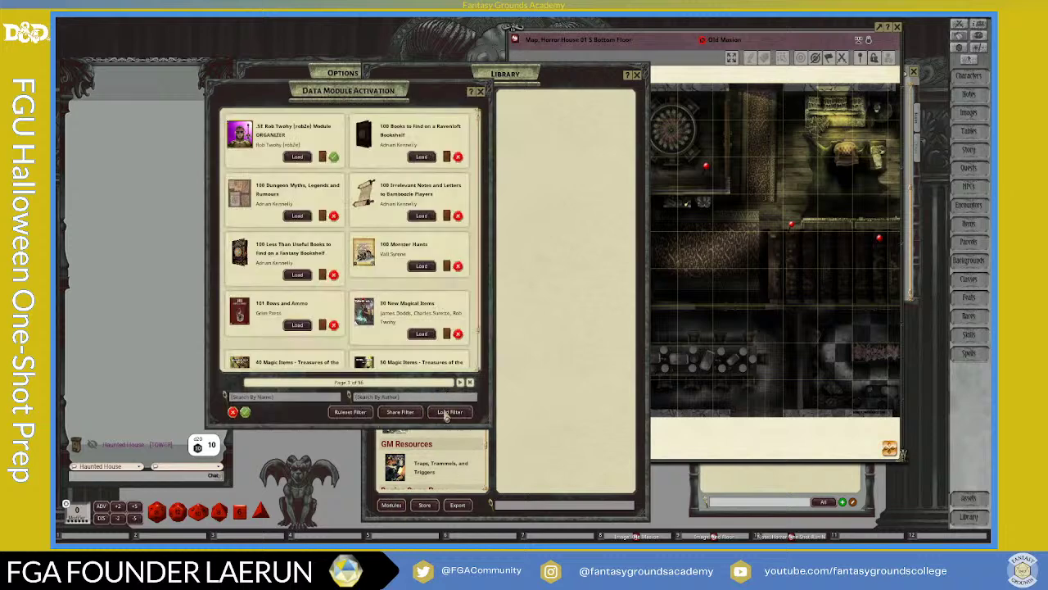
pyautogui.click(451, 412)
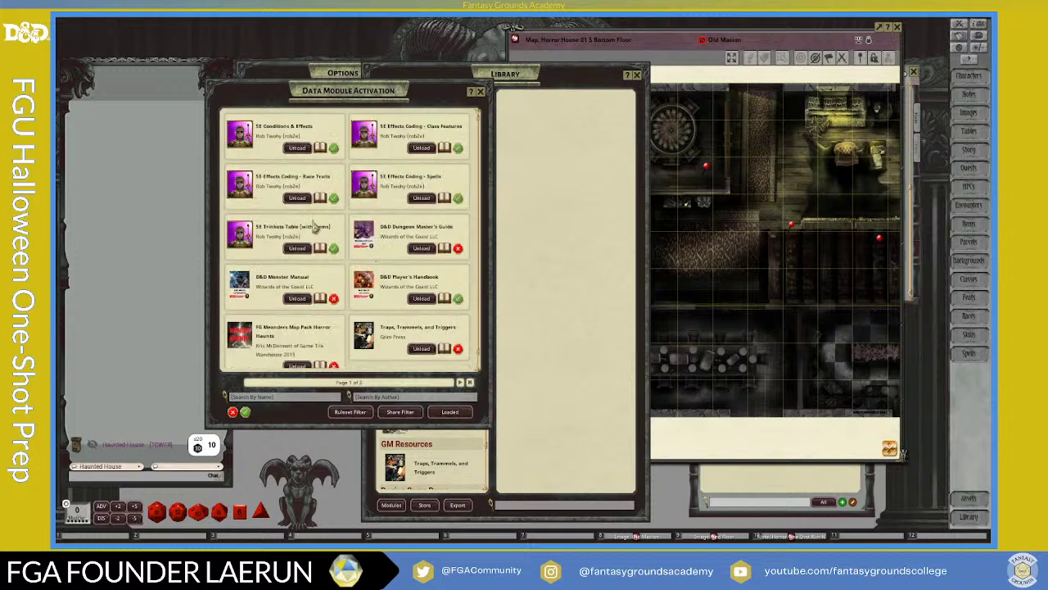
pyautogui.click(298, 201)
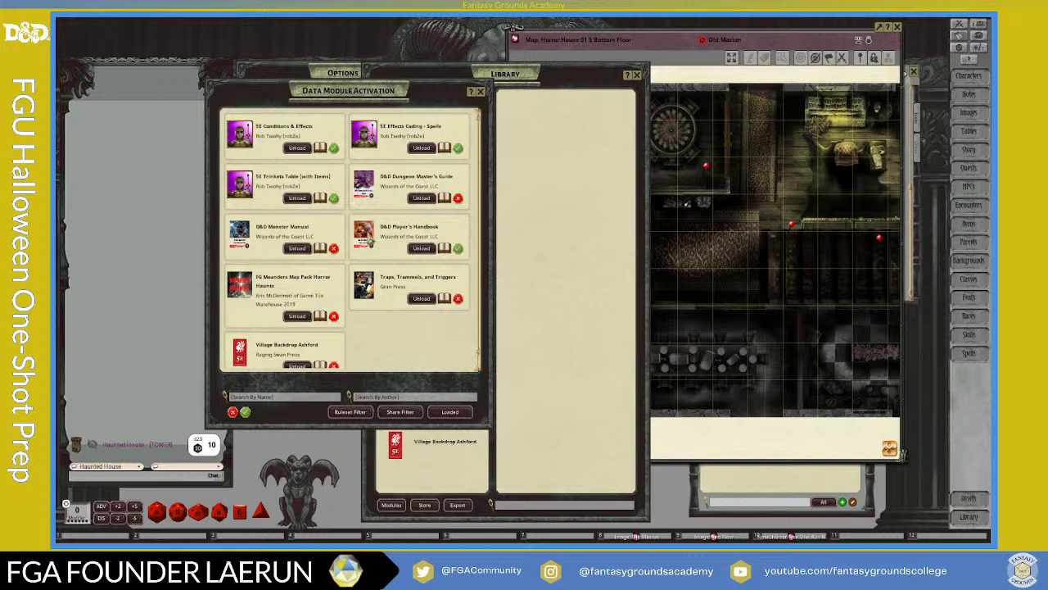
pyautogui.scroll(-1, 335, 246)
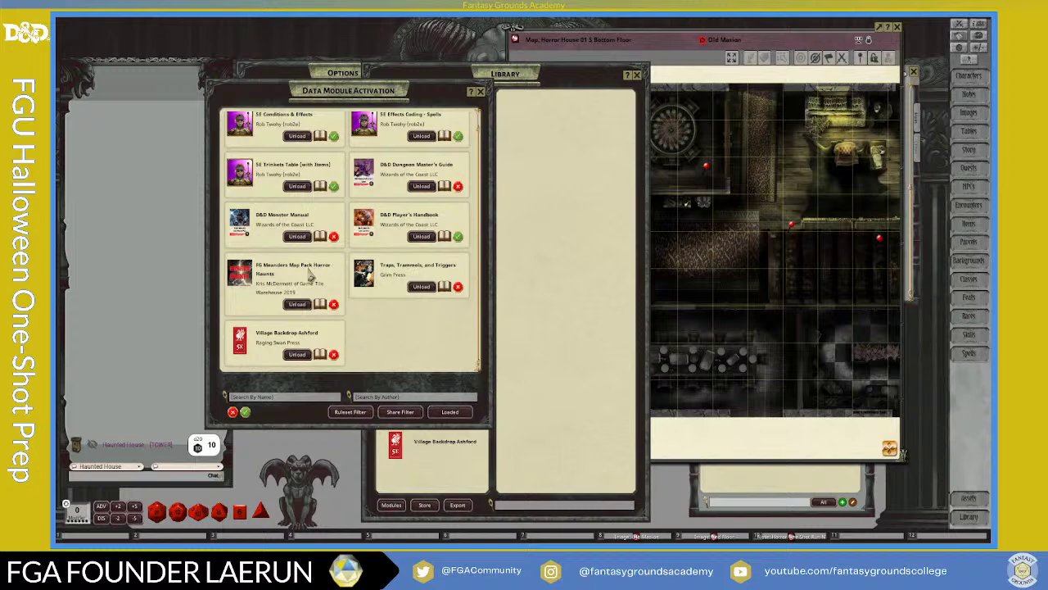
pyautogui.scroll(1, 315, 273)
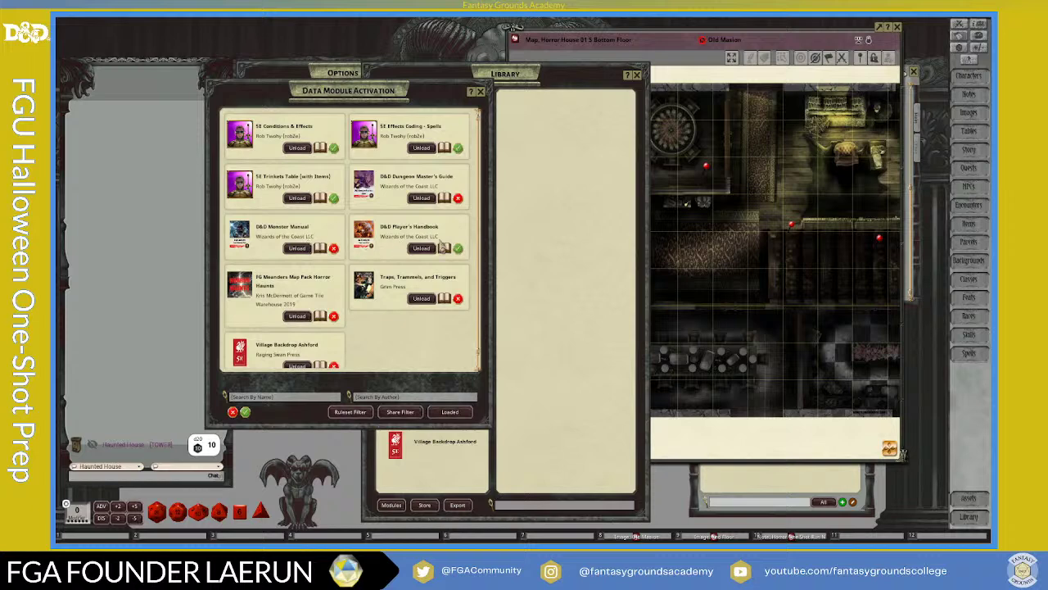
pyautogui.scroll(-1, 425, 283)
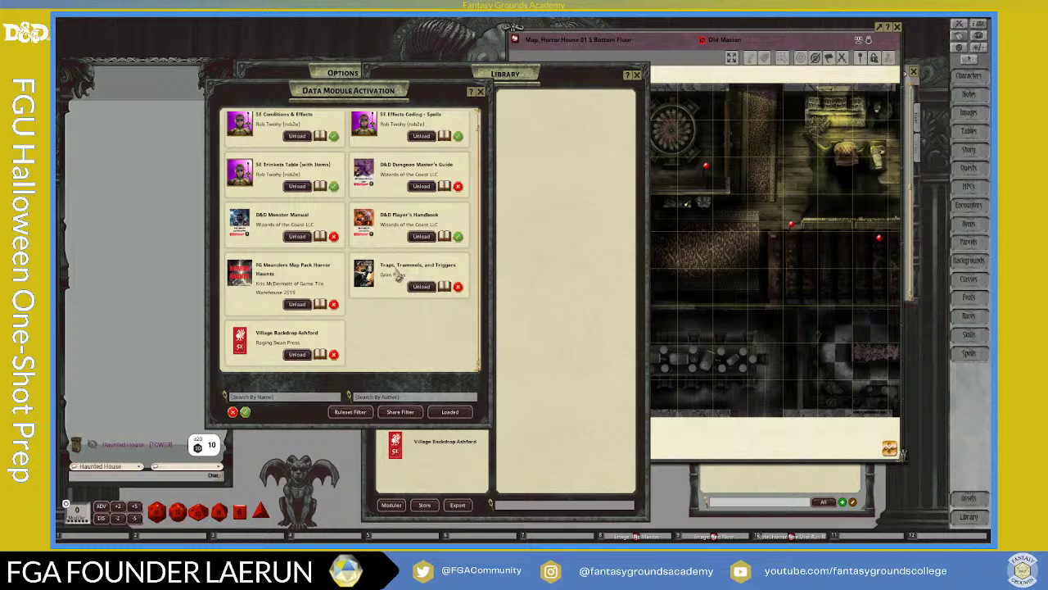
pyautogui.scroll(1, 399, 276)
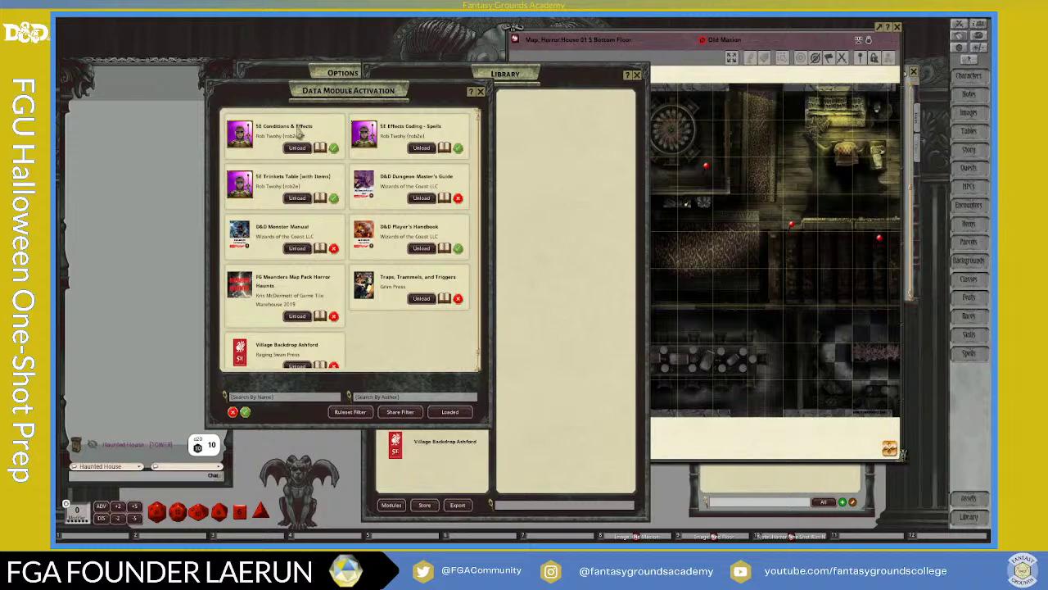
# Step: Open the Effects window beside the module activation window, enlarge it and browse the first page of custom effects
pyautogui.moveTo(349, 96); pyautogui.dragTo(381, 78)
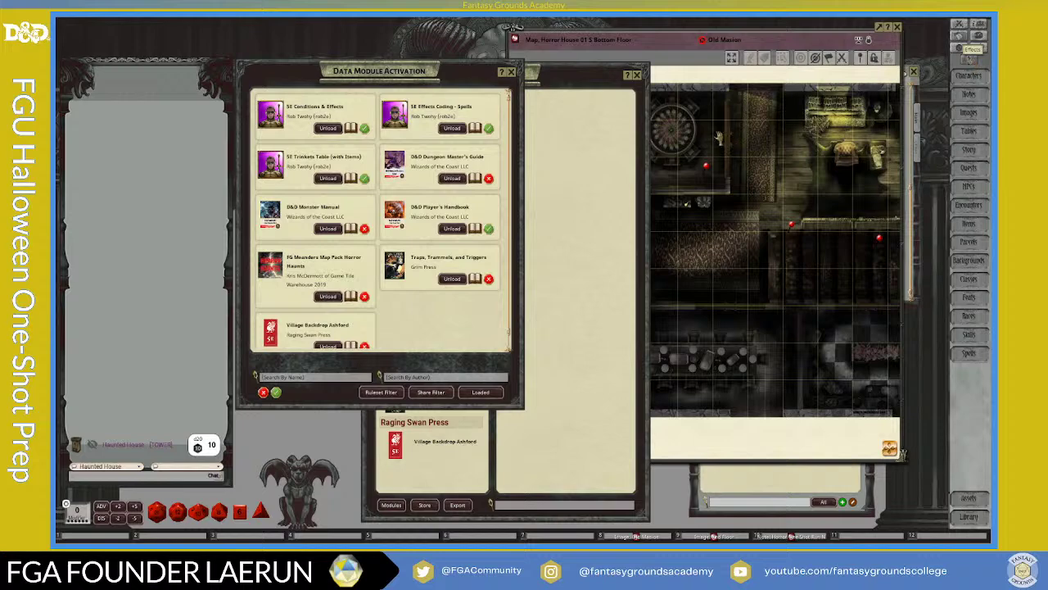
pyautogui.moveTo(841, 71); pyautogui.dragTo(674, 70)
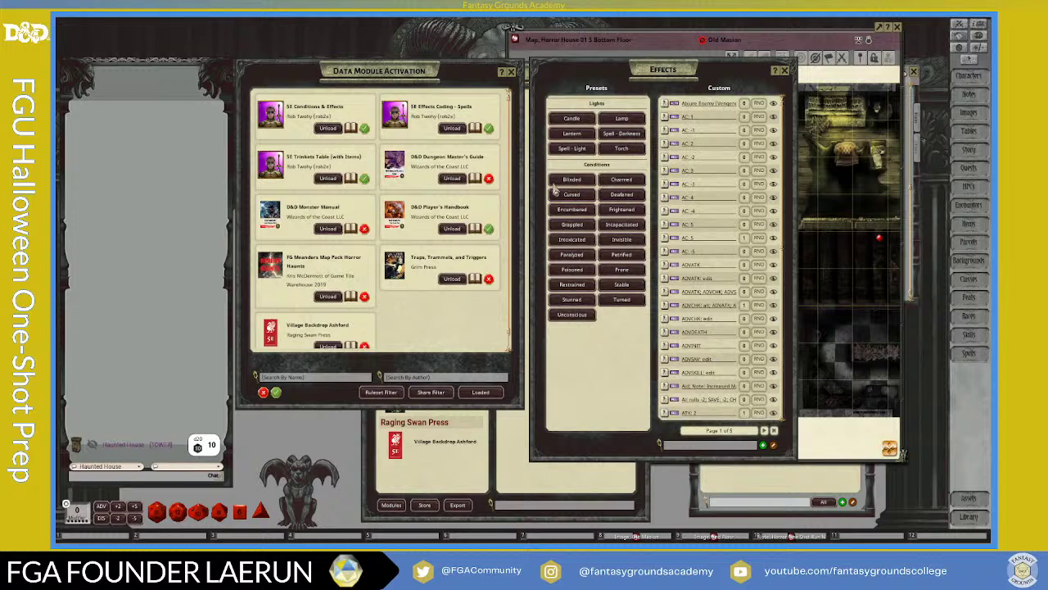
pyautogui.scroll(-3, 703, 189)
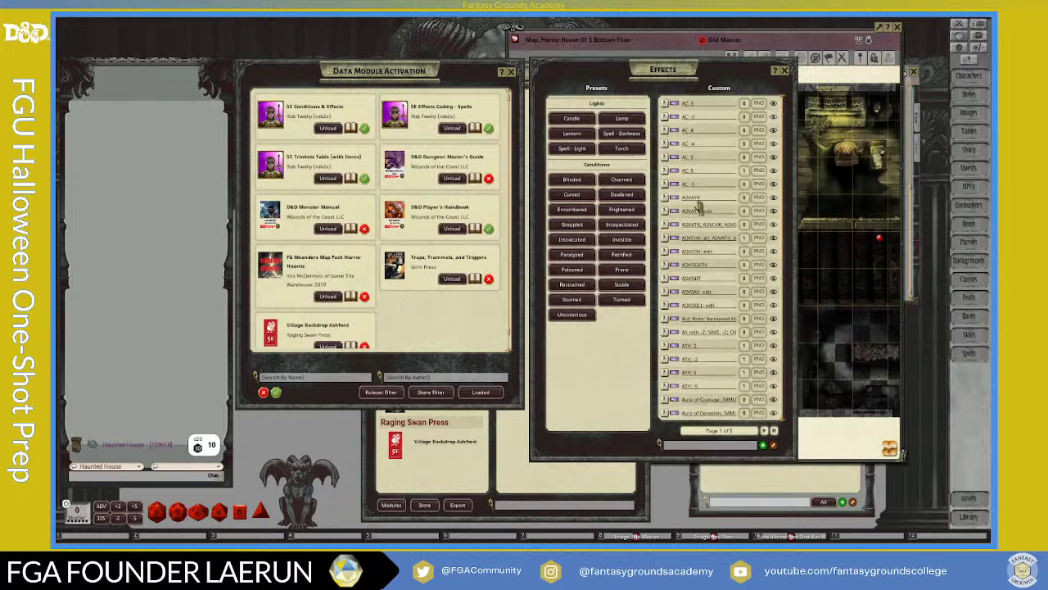
pyautogui.scroll(-10, 703, 211)
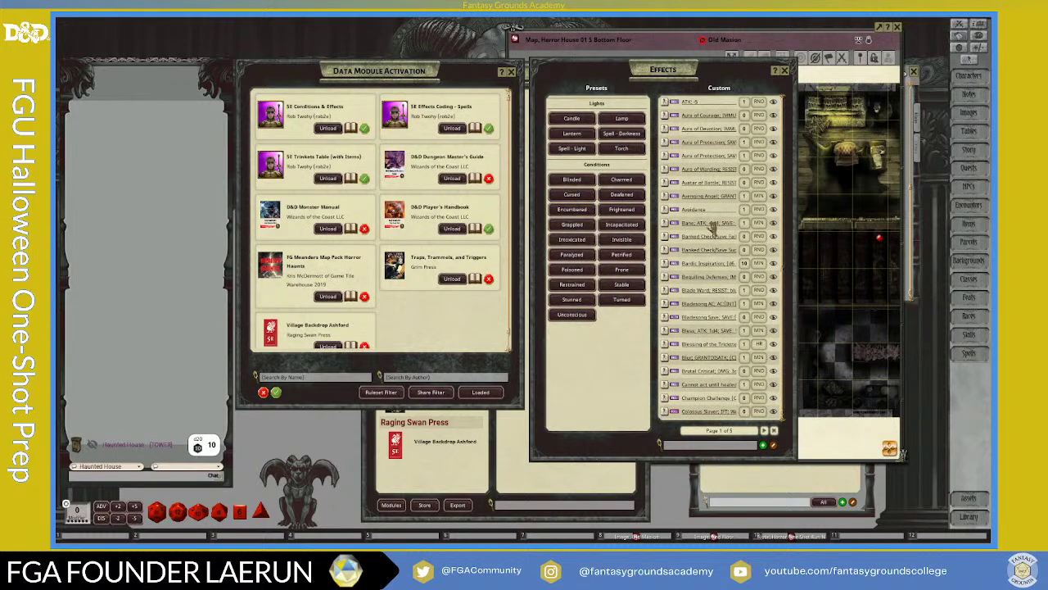
pyautogui.scroll(2, 709, 271)
pyautogui.scroll(-2, 709, 269)
pyautogui.moveTo(797, 460); pyautogui.dragTo(826, 496)
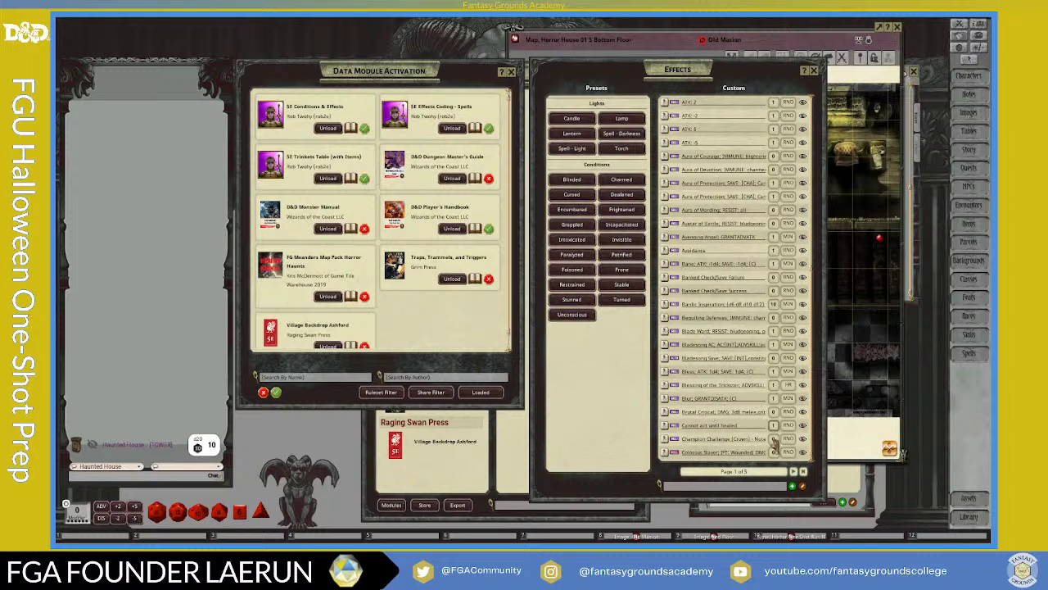
# Step: Browse pages 2 and 3 of the custom effects, including the exhaustion levels, and close the Effects window
pyautogui.click(792, 475)
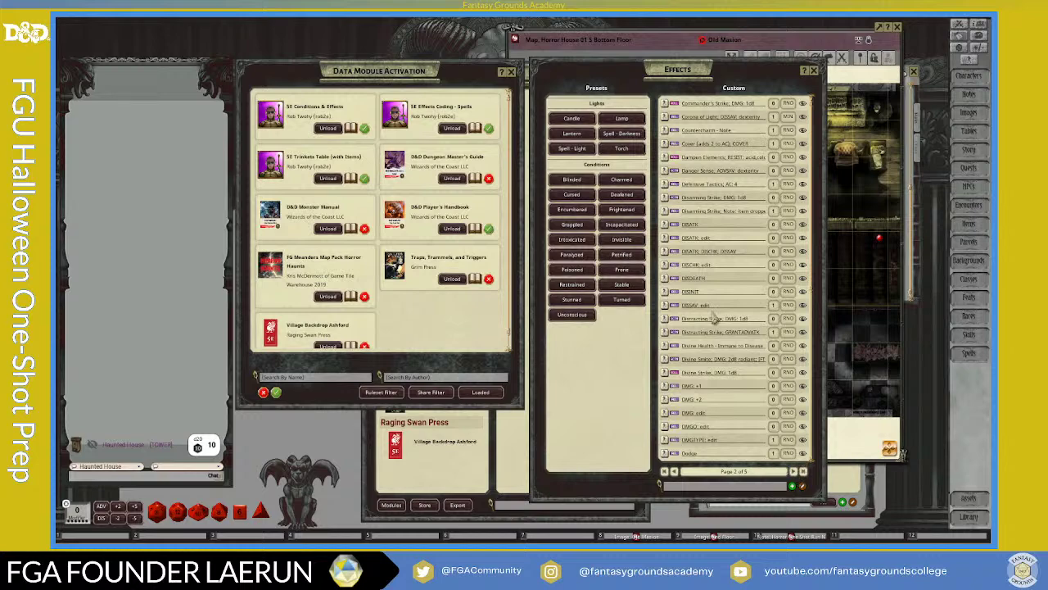
pyautogui.scroll(-2, 725, 373)
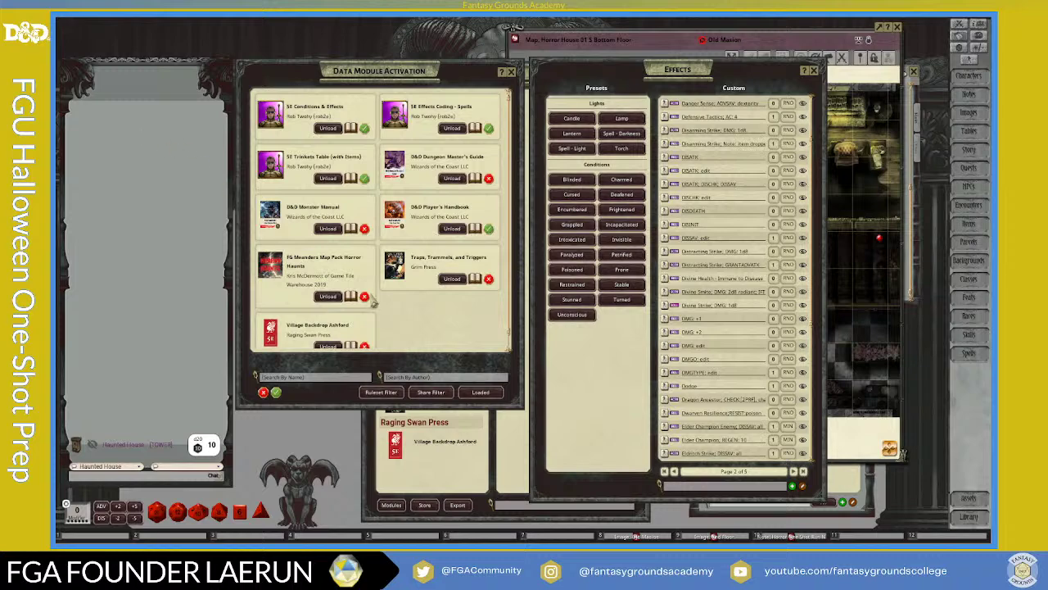
pyautogui.scroll(-5, 737, 385)
pyautogui.scroll(-4, 744, 390)
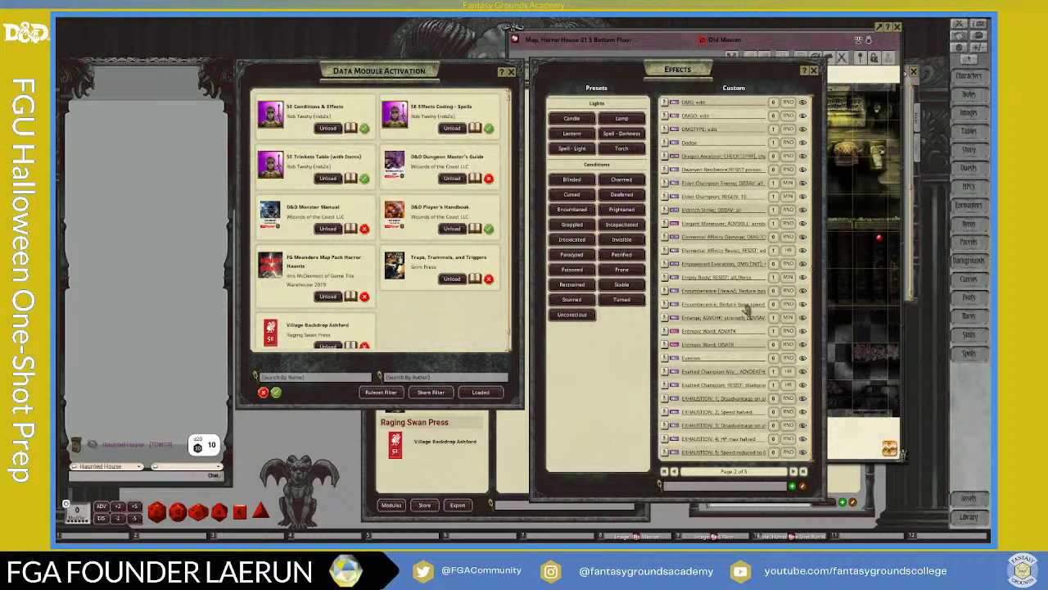
pyautogui.click(792, 471)
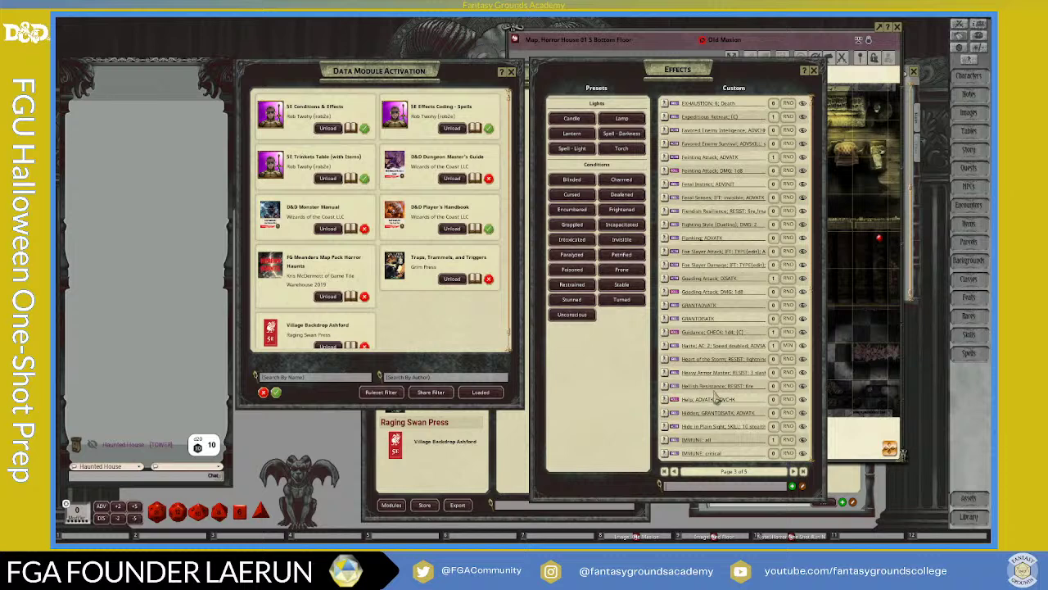
pyautogui.scroll(-5, 725, 328)
pyautogui.scroll(-4, 734, 310)
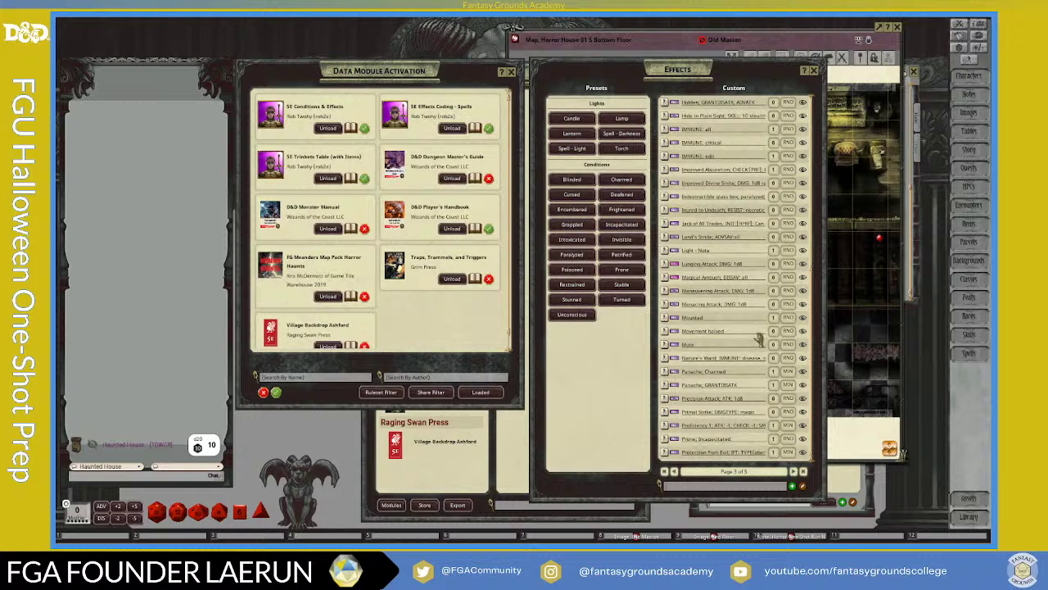
pyautogui.click(815, 72)
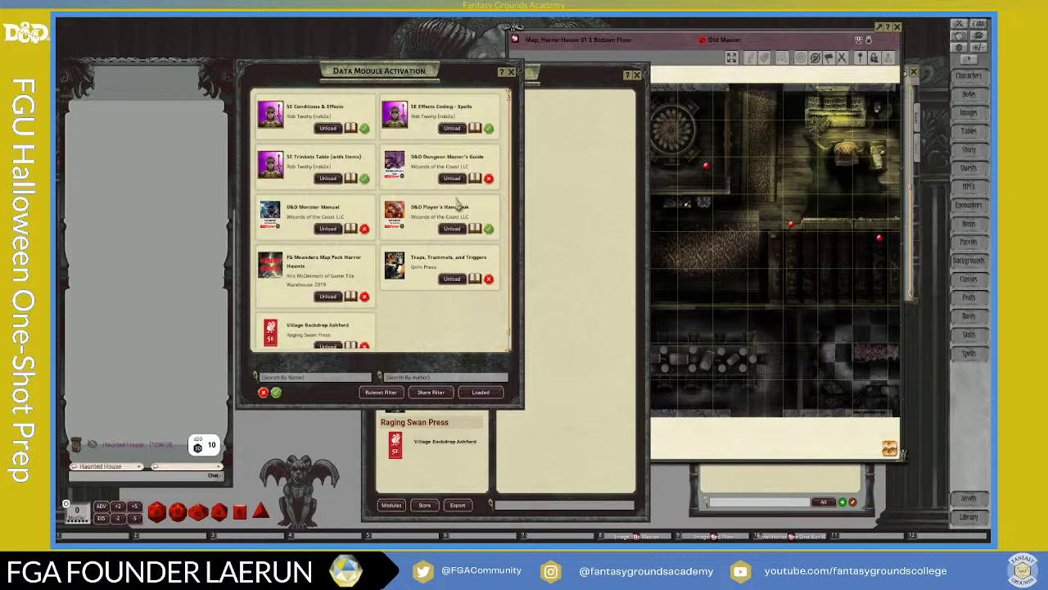
# Step: Examine the remaining loaded modules, including the core rulebooks, horror map pack, traps and Village Backdrop Ashford
pyautogui.scroll(-1, 364, 266)
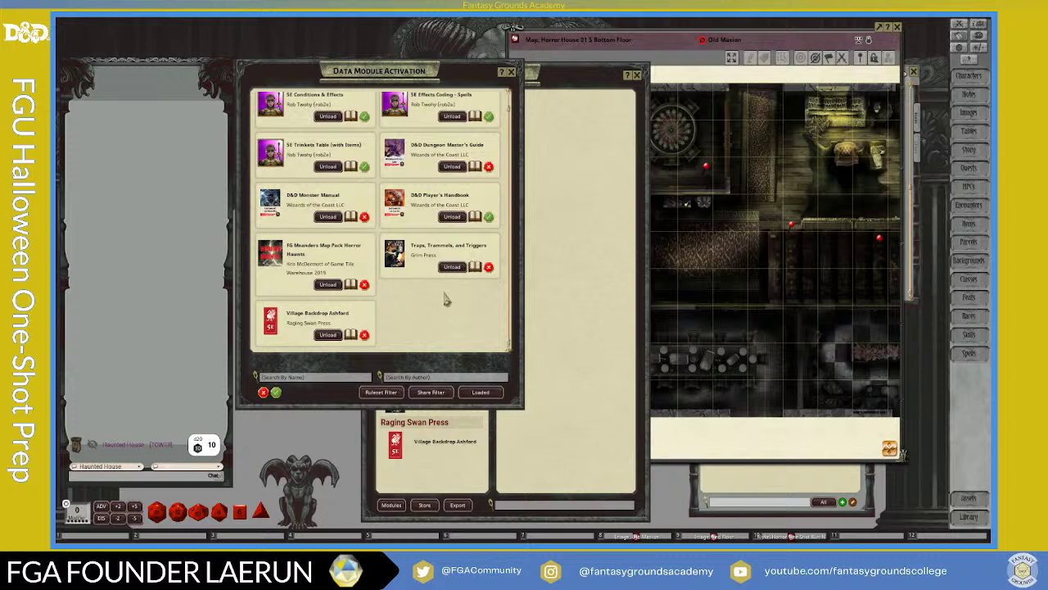
pyautogui.scroll(1, 447, 296)
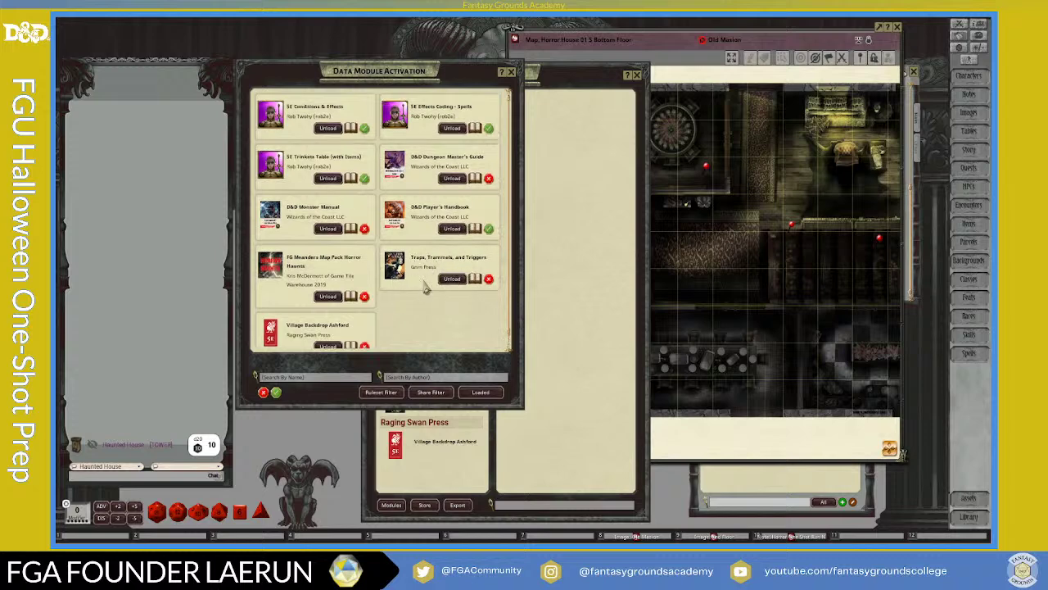
pyautogui.scroll(-1, 356, 313)
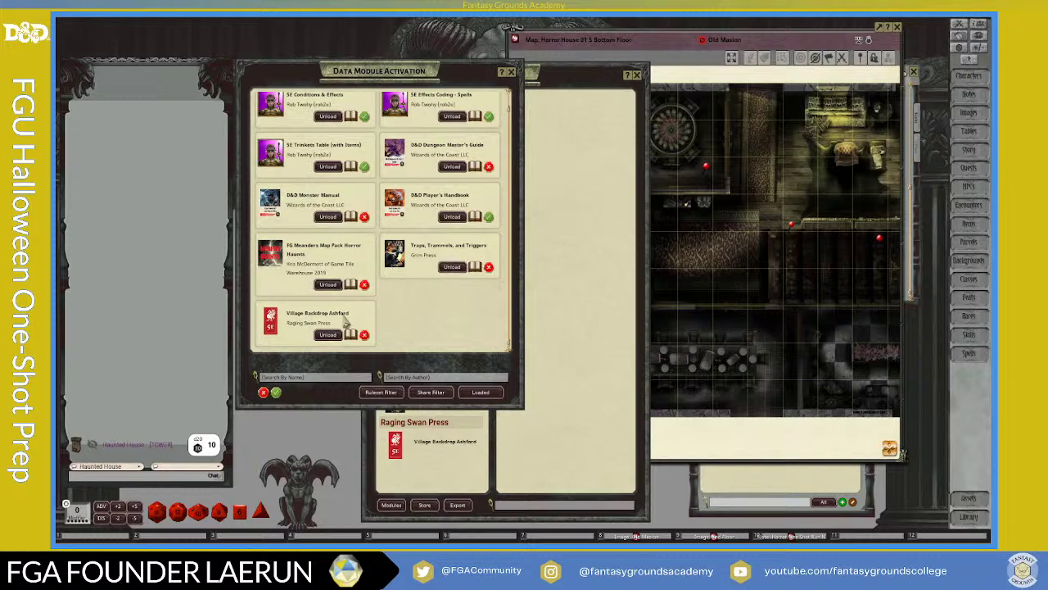
pyautogui.scroll(3, 718, 248)
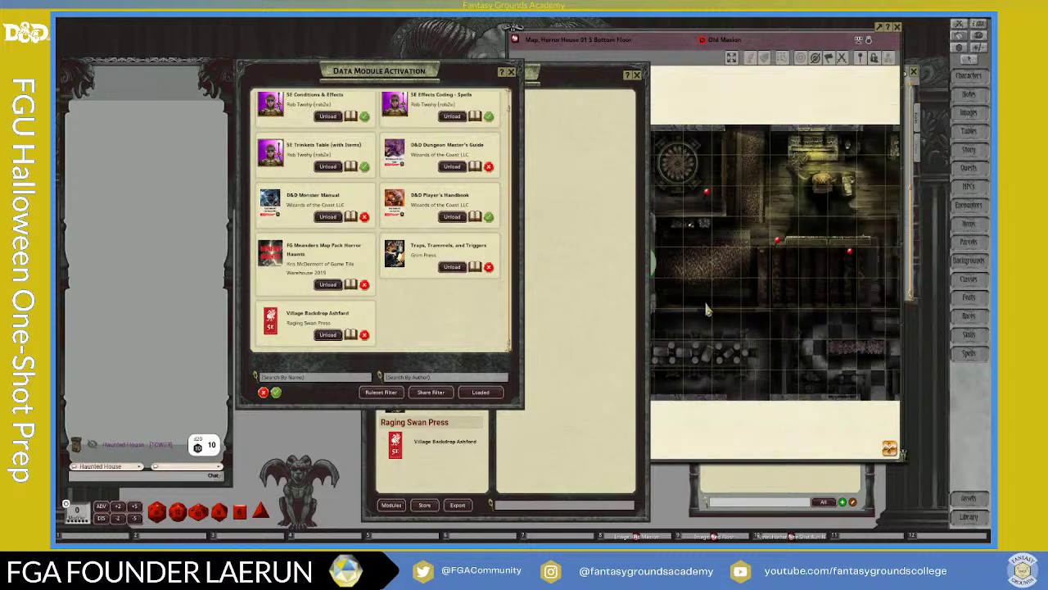
pyautogui.scroll(-2, 750, 280)
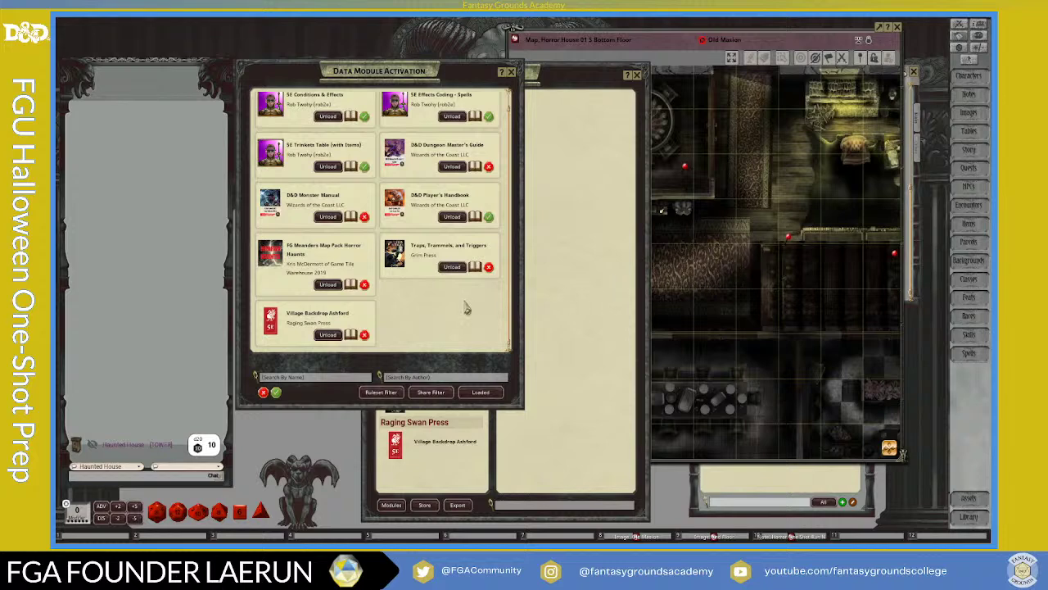
pyautogui.scroll(1, 357, 281)
pyautogui.scroll(-1, 357, 281)
pyautogui.scroll(1, 309, 280)
pyautogui.scroll(-1, 310, 280)
# Step: Place the module activation and Library windows side by side and view the contents of Village Backdrop Ashford and 5E Trinkets Table
pyautogui.moveTo(468, 78); pyautogui.dragTo(414, 78)
pyautogui.moveTo(536, 81); pyautogui.dragTo(659, 66)
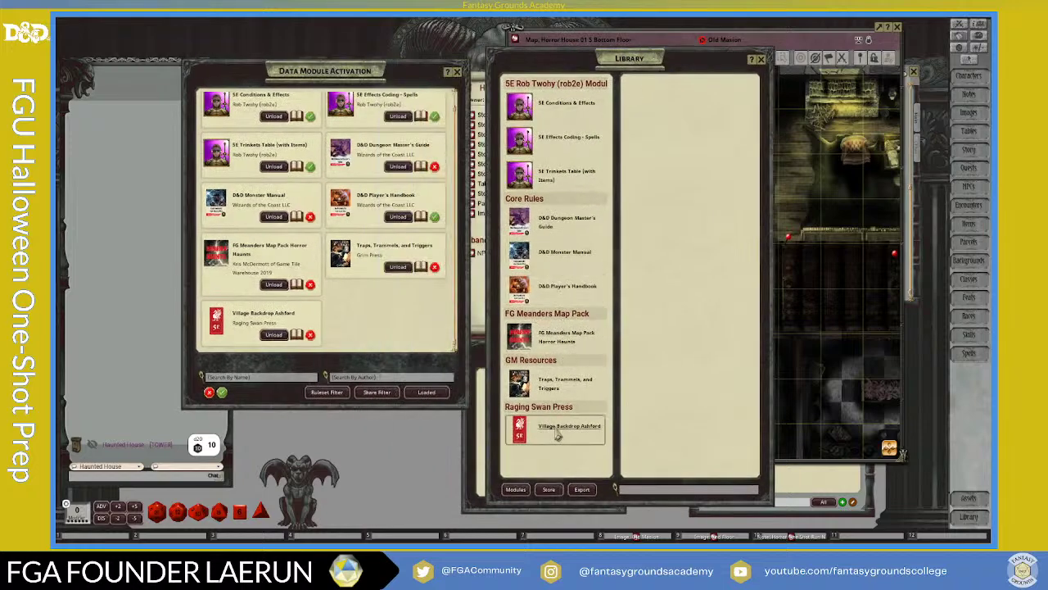
pyautogui.click(557, 437)
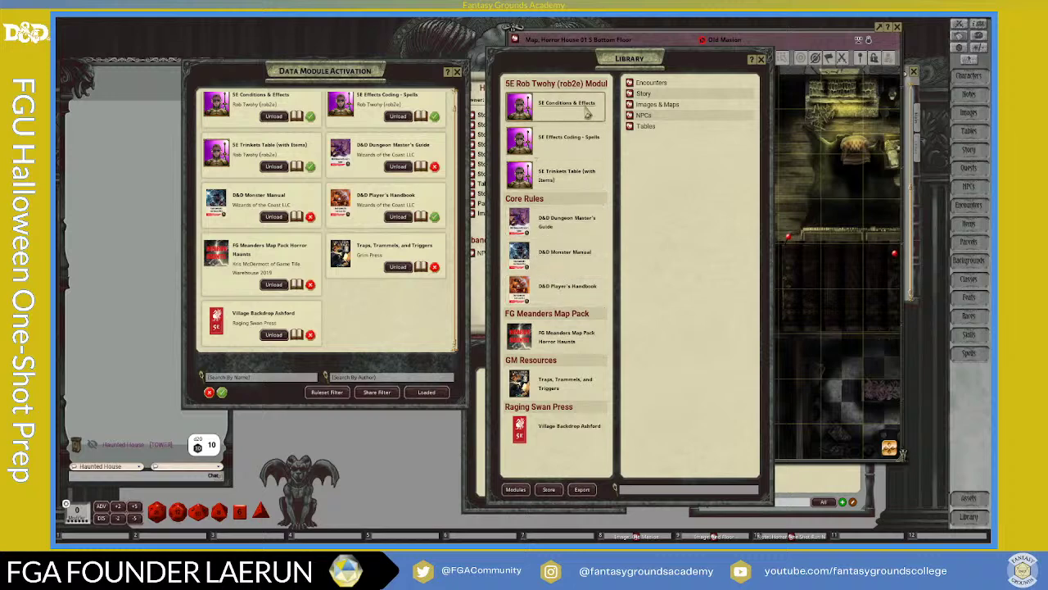
pyautogui.click(556, 180)
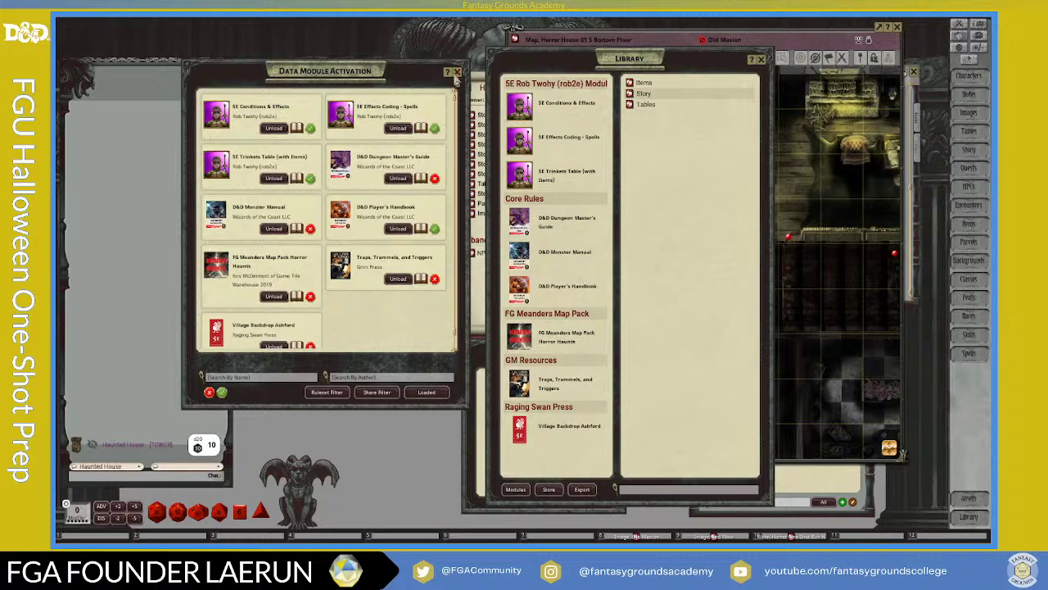
# Step: Close the module activation window and arrange the Options and Library windows side by side
pyautogui.click(457, 71)
pyautogui.moveTo(628, 69); pyautogui.dragTo(567, 77)
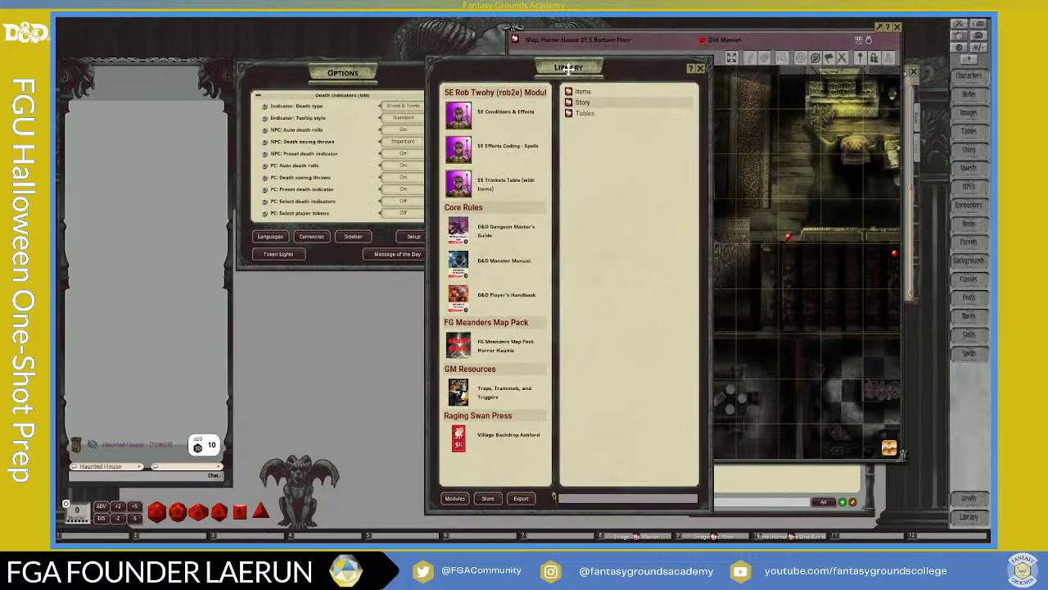
pyautogui.moveTo(398, 77); pyautogui.dragTo(356, 82)
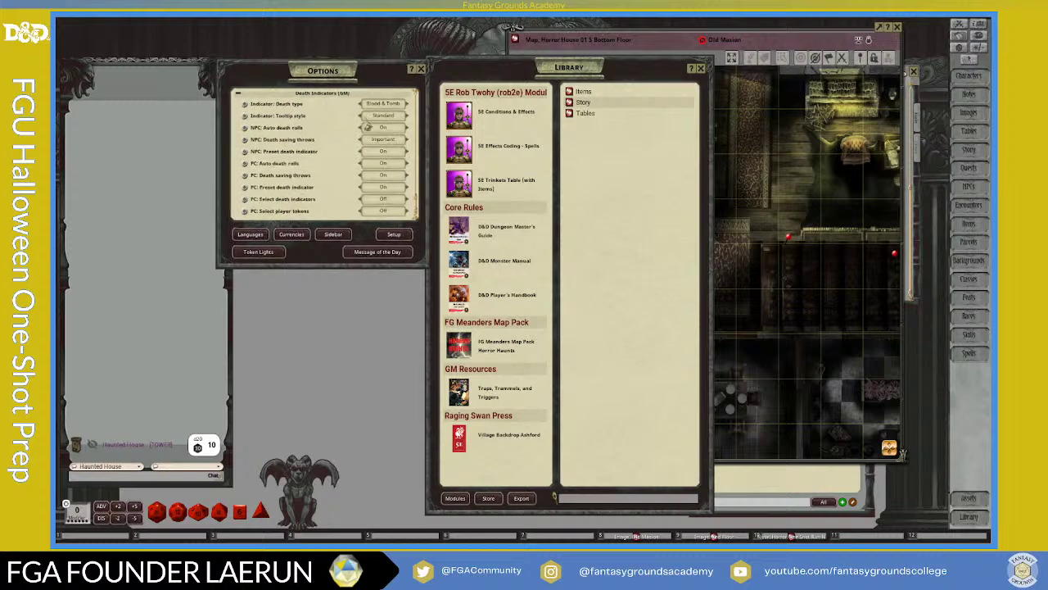
# Step: Set the combat tracker's NPC hit points house rule to Random in the Options
pyautogui.scroll(-10, 325, 148)
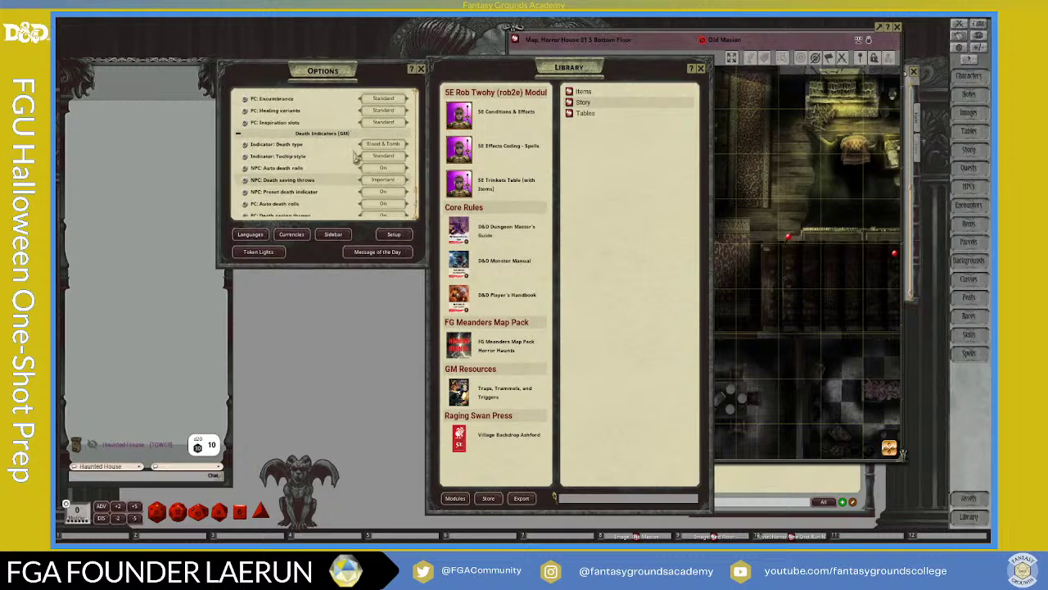
pyautogui.scroll(-6, 370, 170)
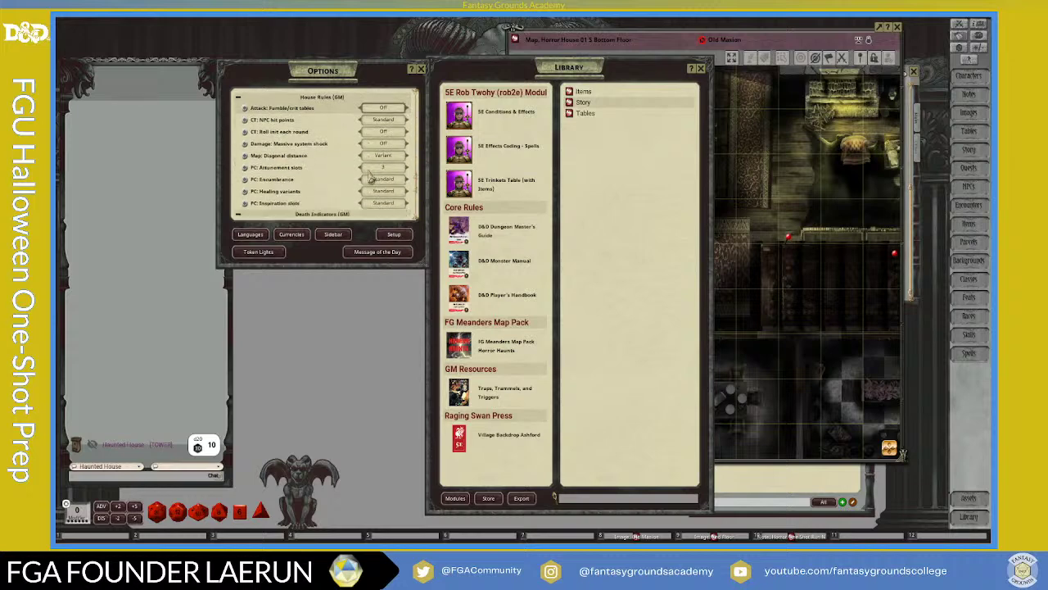
pyautogui.scroll(6, 371, 182)
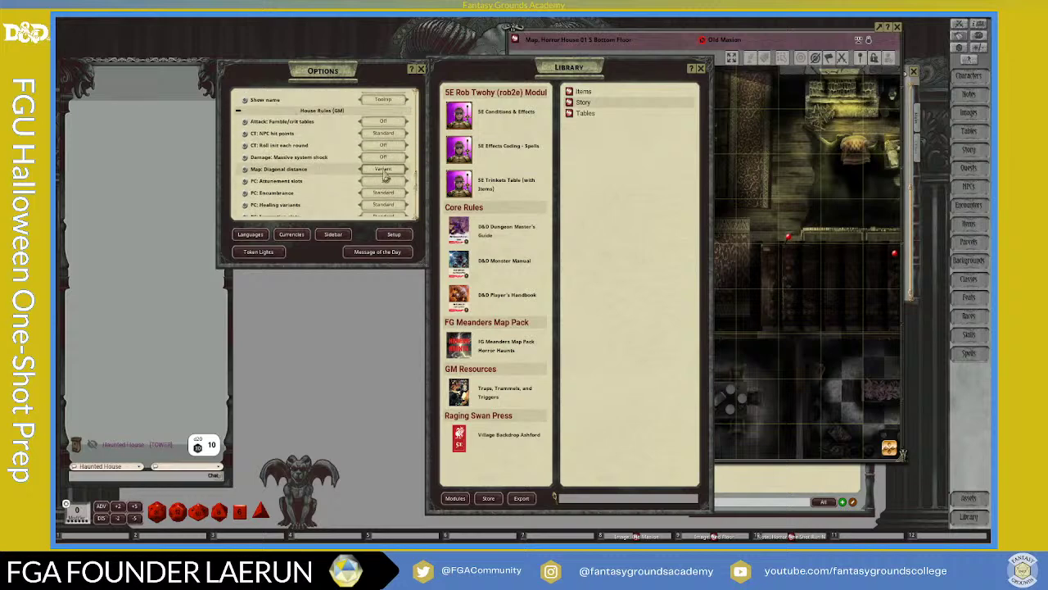
pyautogui.scroll(2, 344, 180)
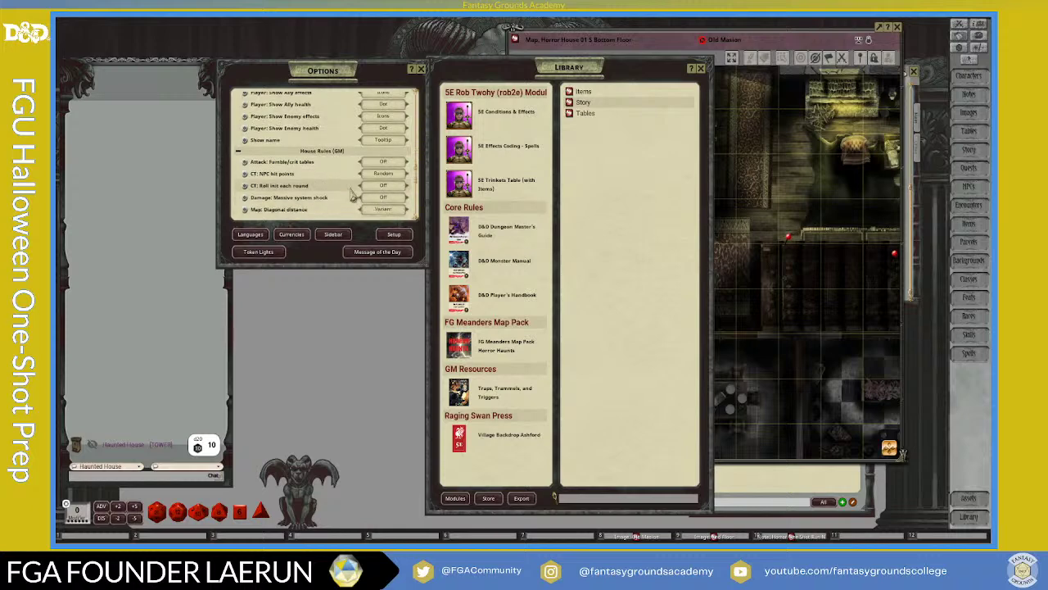
# Step: Review the Options from the house rules up through the token and combat settings to the game (GM) section
pyautogui.scroll(1, 352, 193)
pyautogui.scroll(1, 352, 193)
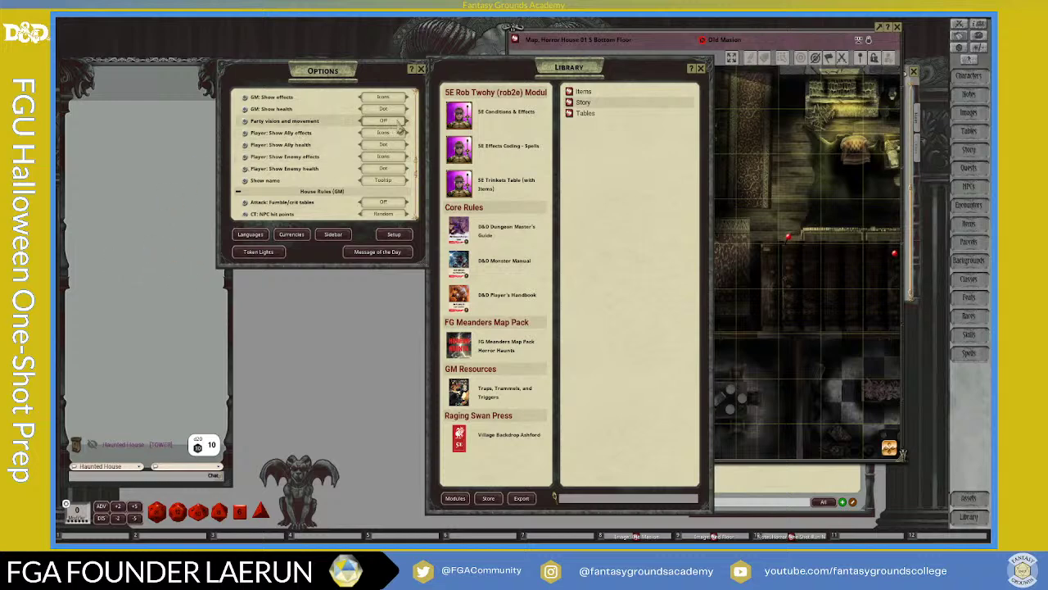
pyautogui.scroll(2, 316, 172)
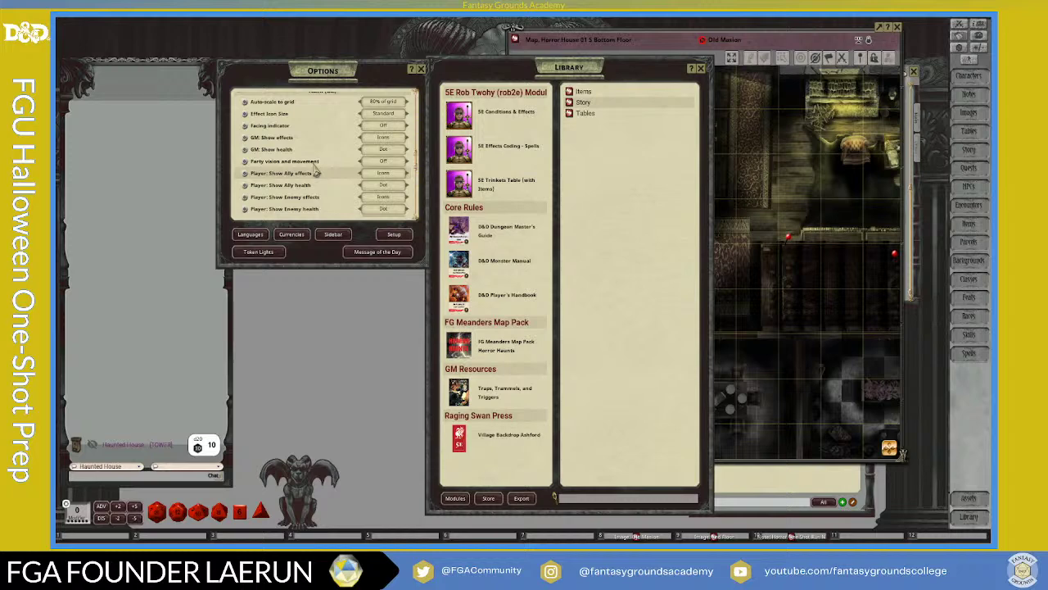
pyautogui.scroll(2, 344, 173)
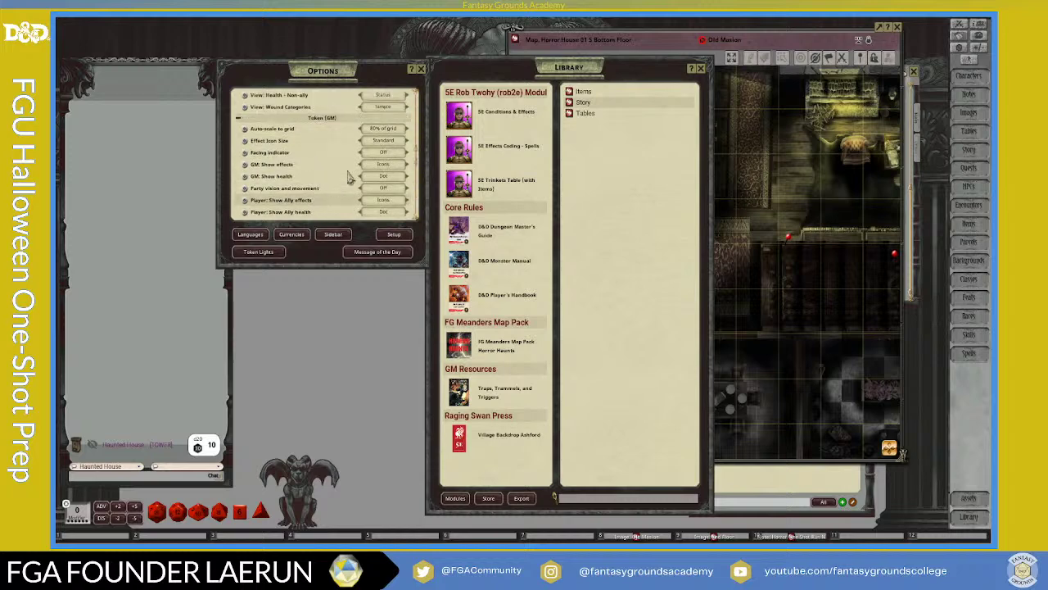
pyautogui.scroll(4, 348, 176)
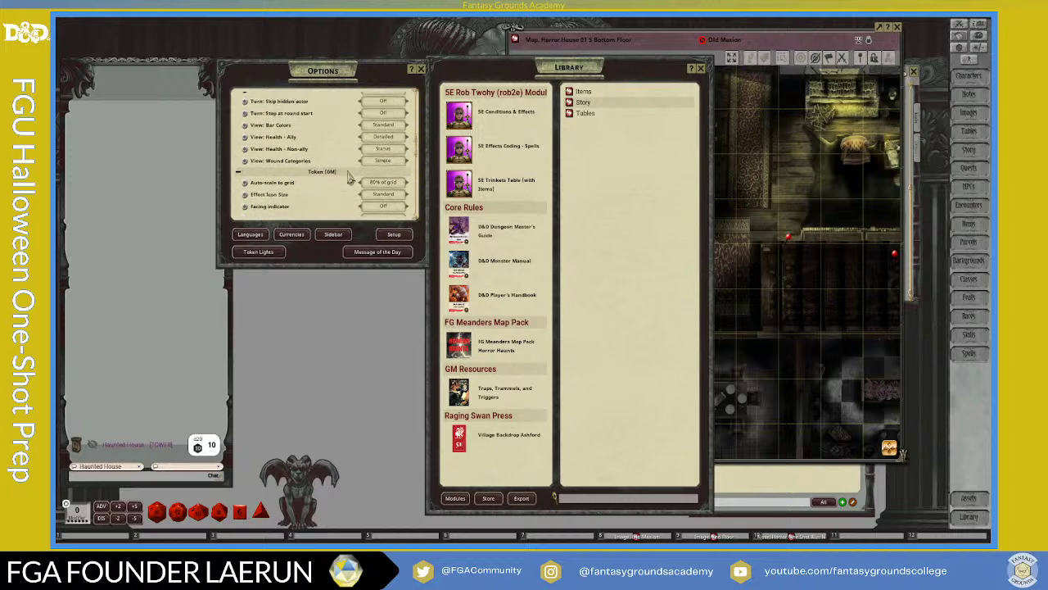
pyautogui.scroll(8, 348, 176)
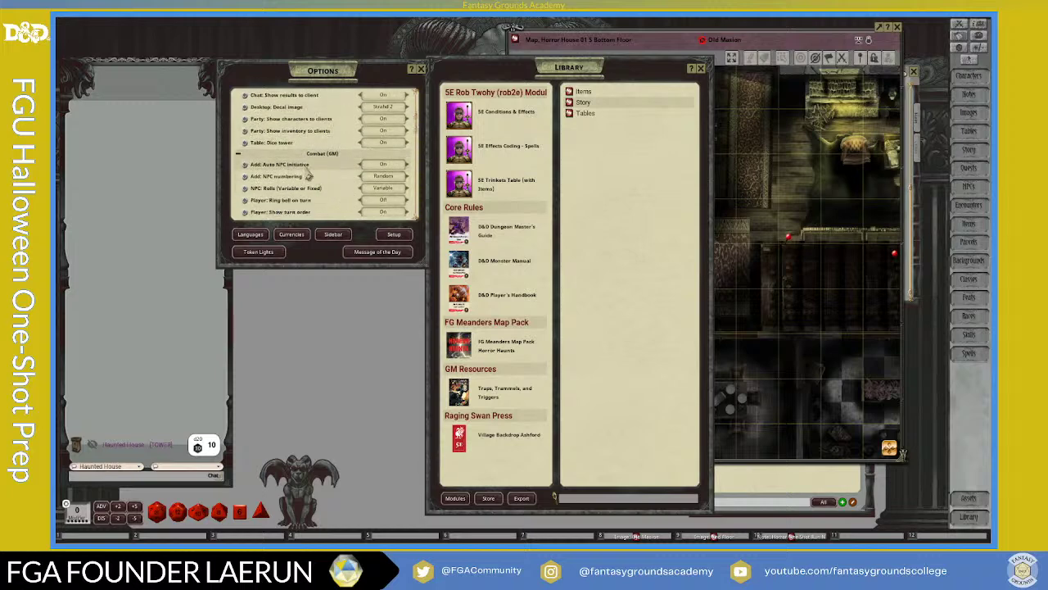
# Step: Arrange the Combat Tracker and Options windows side by side and widen the chat window slightly
pyautogui.moveTo(333, 72); pyautogui.dragTo(401, 75)
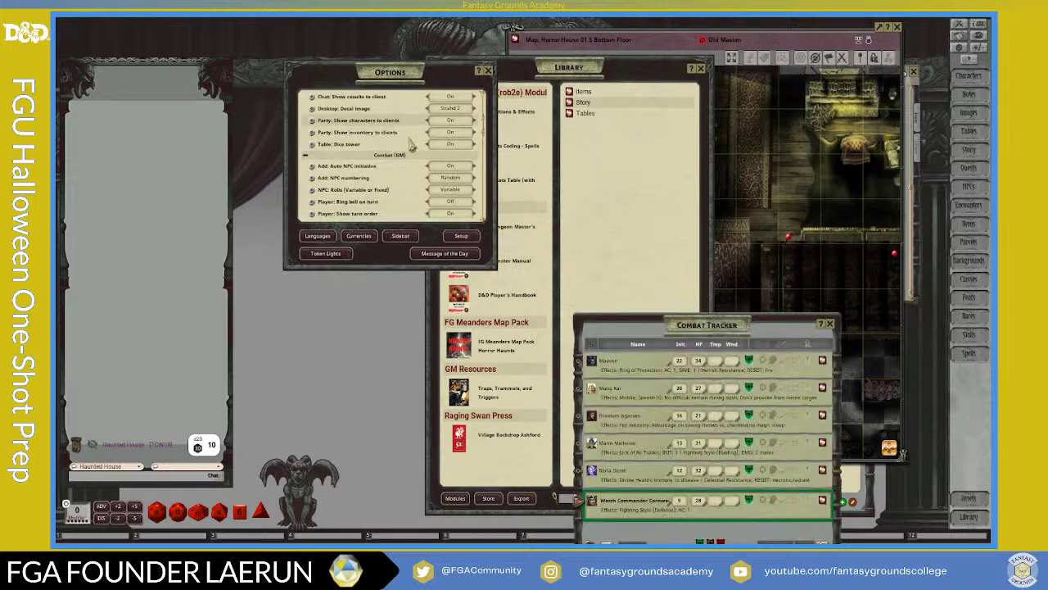
pyautogui.moveTo(706, 346); pyautogui.dragTo(181, 75)
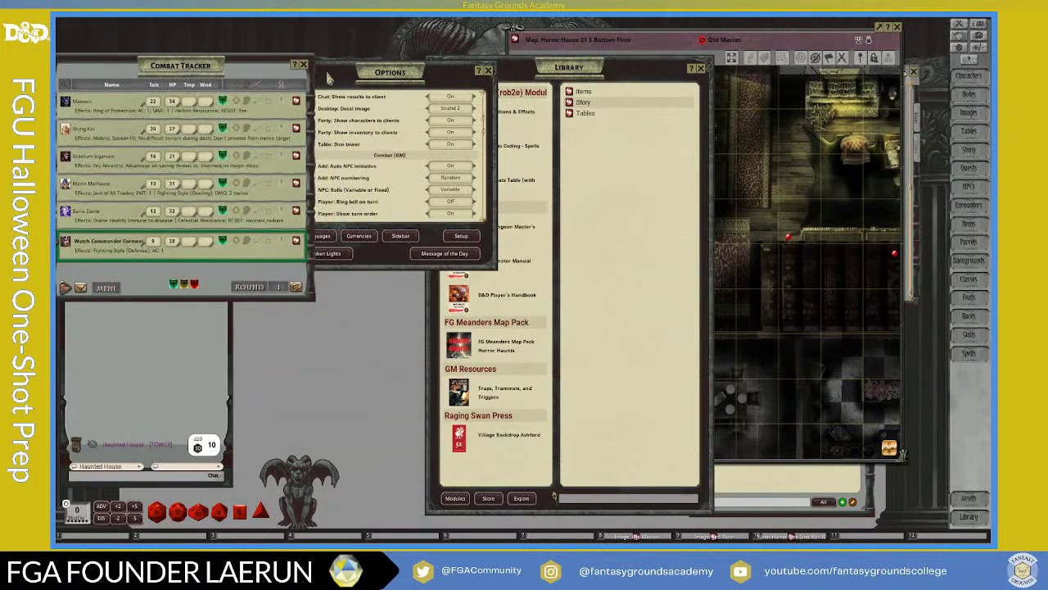
pyautogui.moveTo(327, 77); pyautogui.dragTo(440, 84)
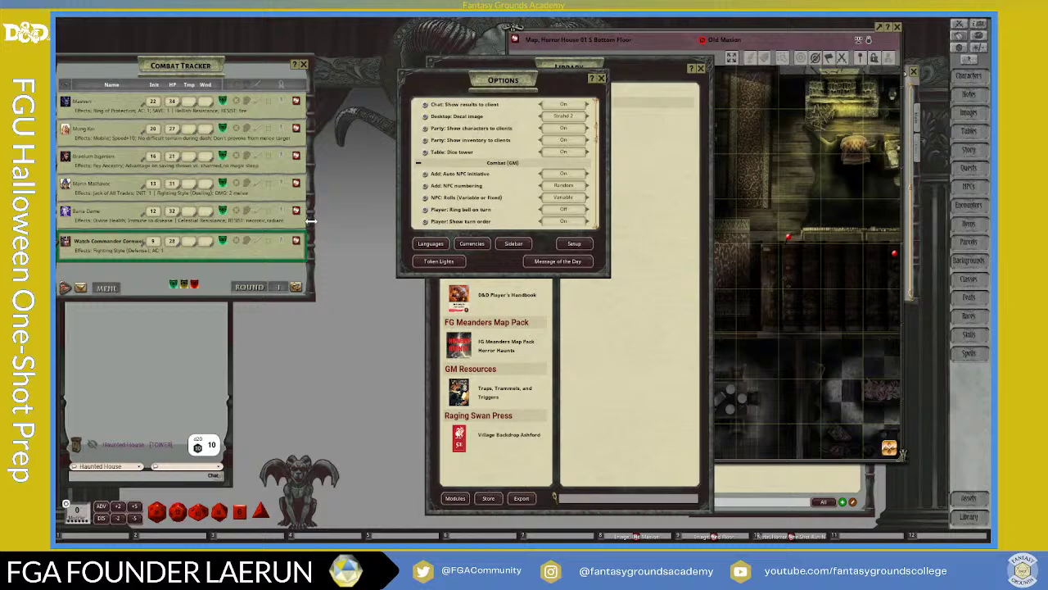
pyautogui.moveTo(233, 336); pyautogui.dragTo(257, 337)
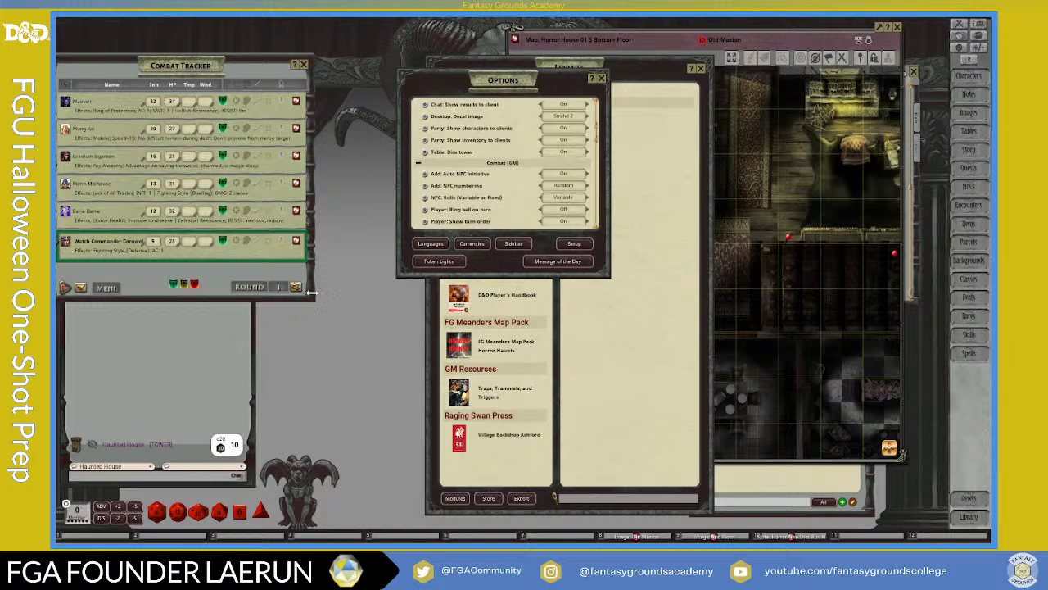
pyautogui.moveTo(179, 84); pyautogui.dragTo(193, 111)
# Step: Cycle the Add: NPC numbering option through choices including Append and return it to Random
pyautogui.scroll(2, 549, 191)
pyautogui.scroll(-3, 563, 189)
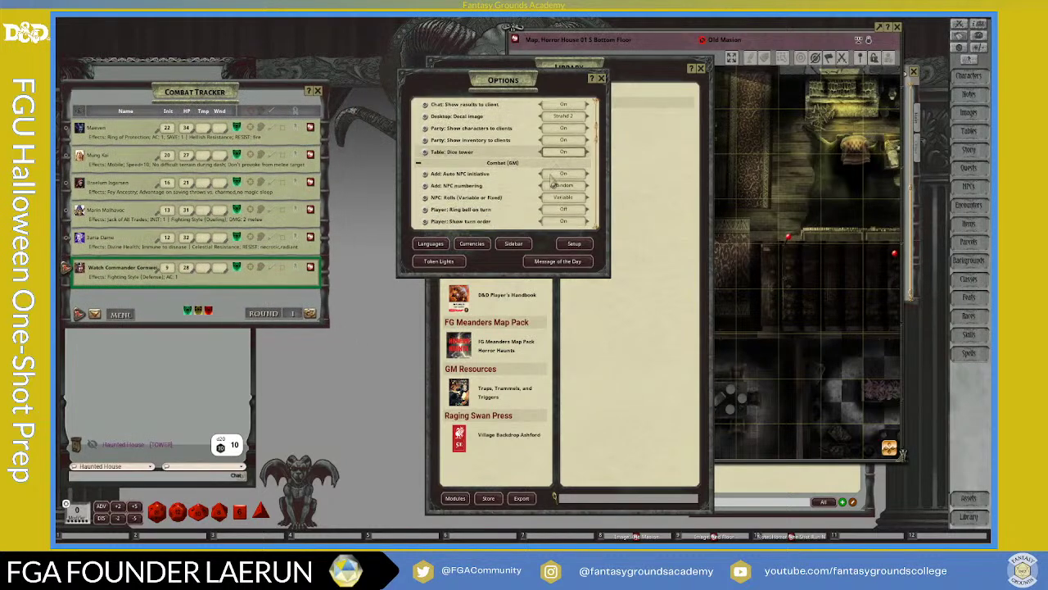
pyautogui.click(565, 175)
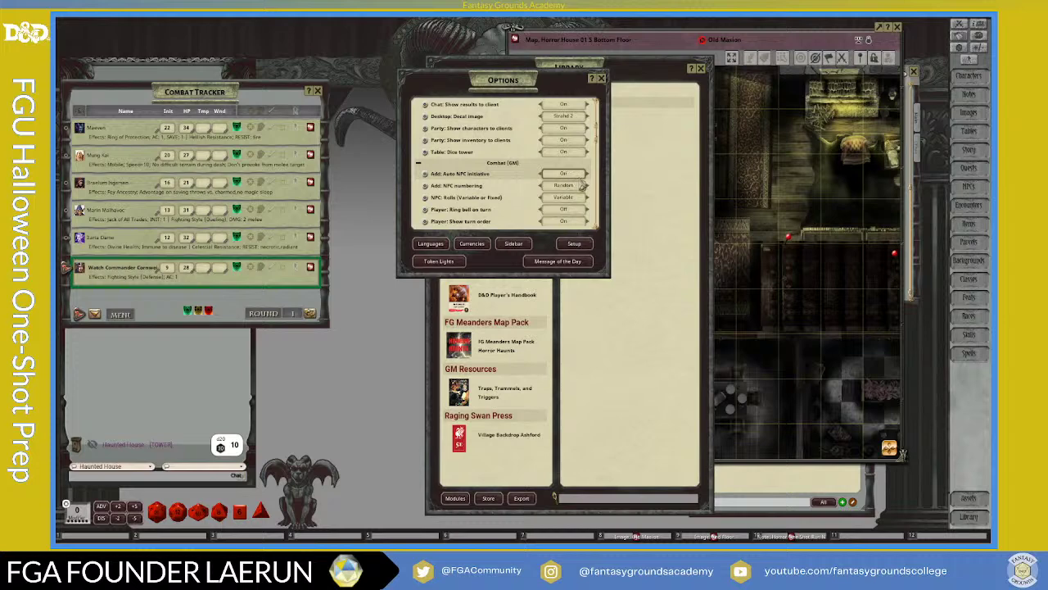
pyautogui.click(581, 176)
pyautogui.click(582, 177)
pyautogui.click(557, 177)
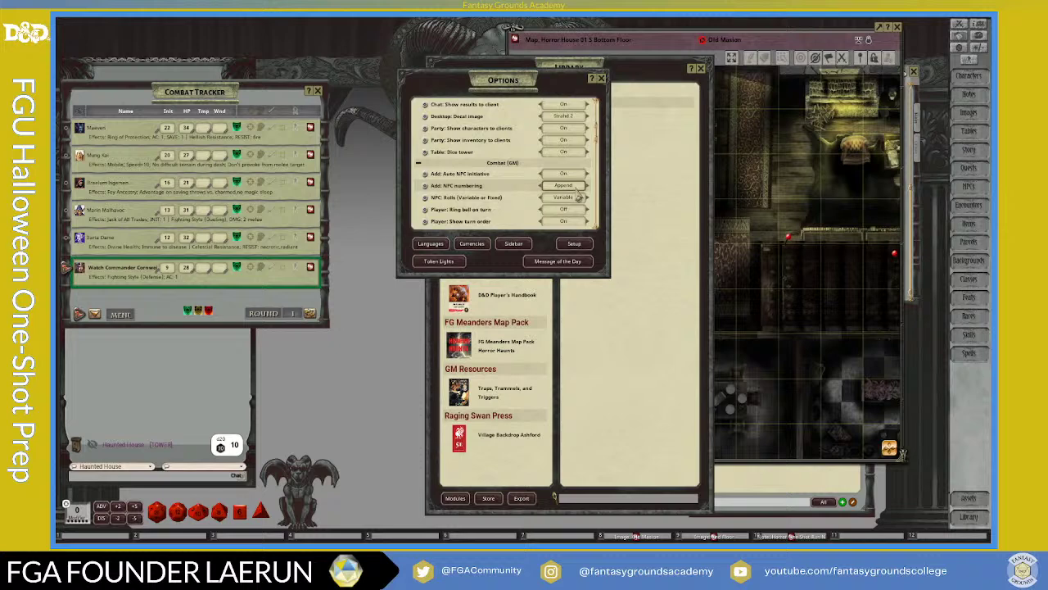
pyautogui.click(579, 188)
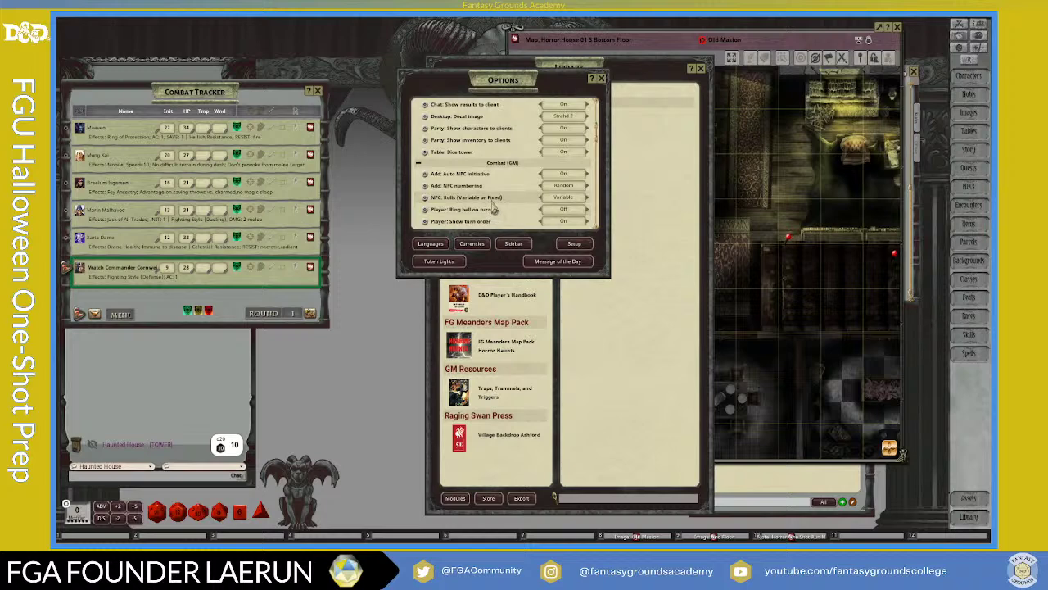
# Step: Examine the NPC rolls and turn options in the combat section and the chat and dice tower options in the game section
pyautogui.scroll(-1, 514, 209)
pyautogui.scroll(1, 514, 209)
pyautogui.scroll(-1, 514, 209)
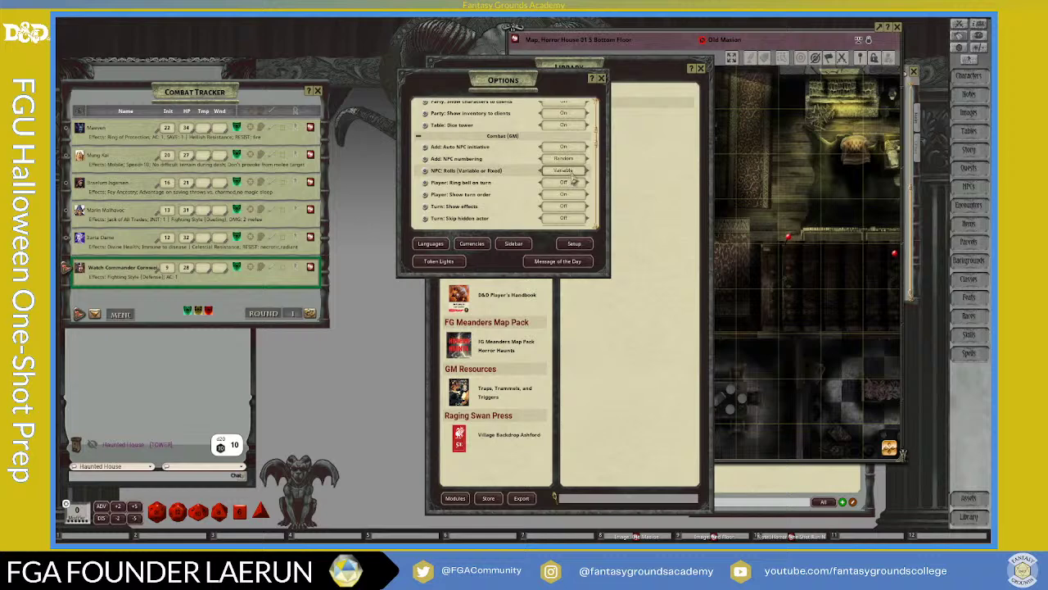
pyautogui.scroll(3, 574, 180)
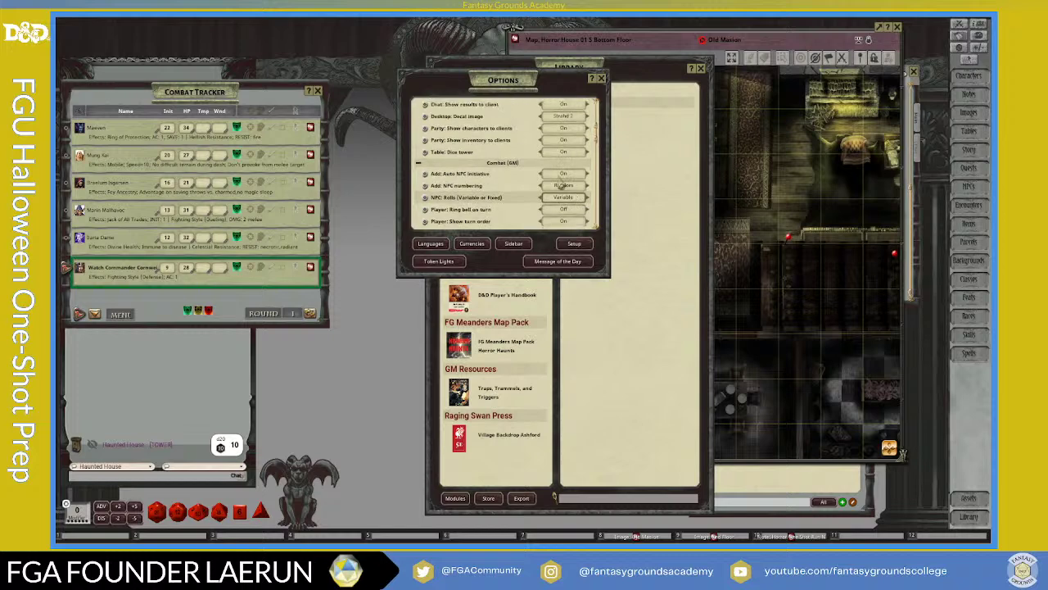
pyautogui.scroll(4, 557, 212)
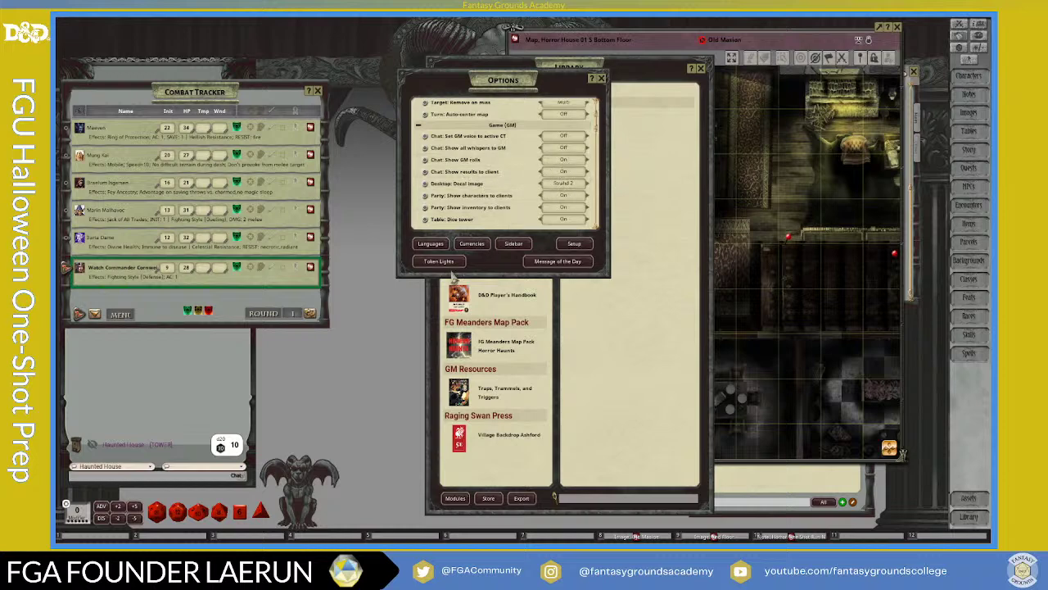
pyautogui.scroll(2, 470, 190)
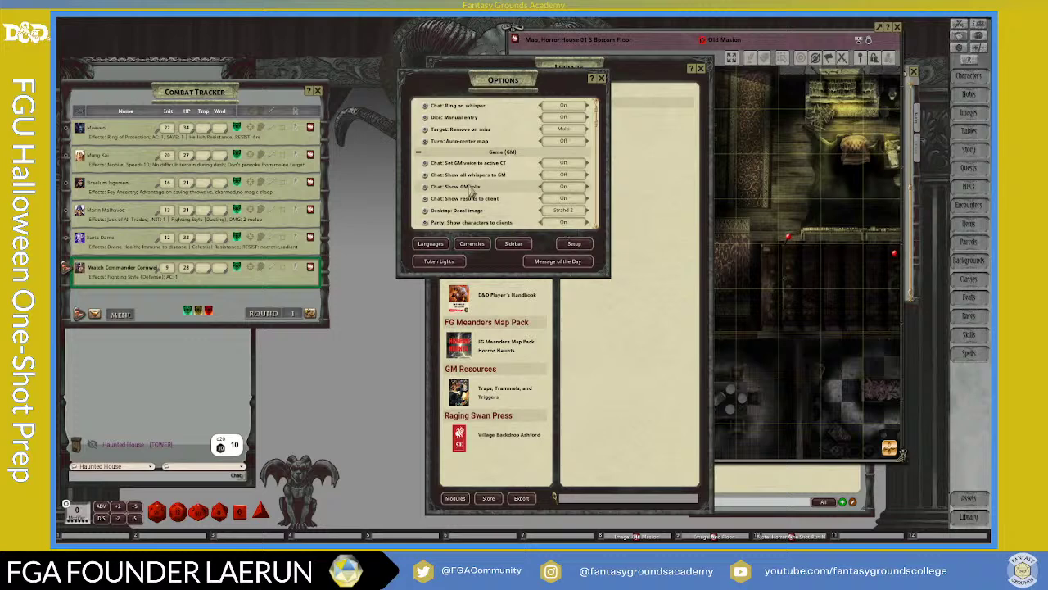
pyautogui.scroll(-2, 562, 196)
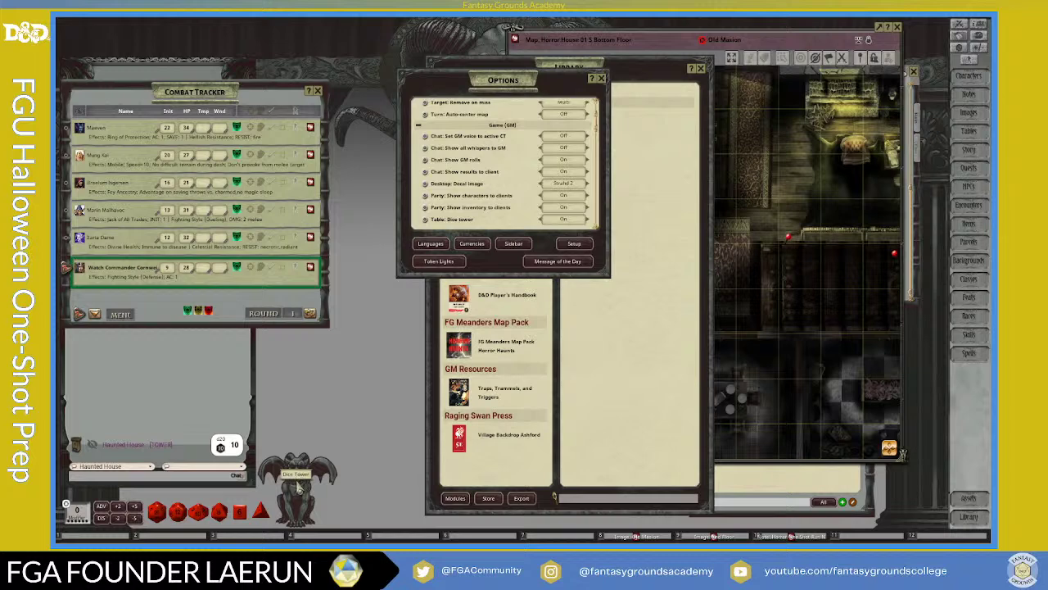
# Step: Roll a d20 in the dice tower and test open d20 rolls with Chat: Show GM rolls at Off and at On
pyautogui.moveTo(156, 511); pyautogui.dragTo(297, 489)
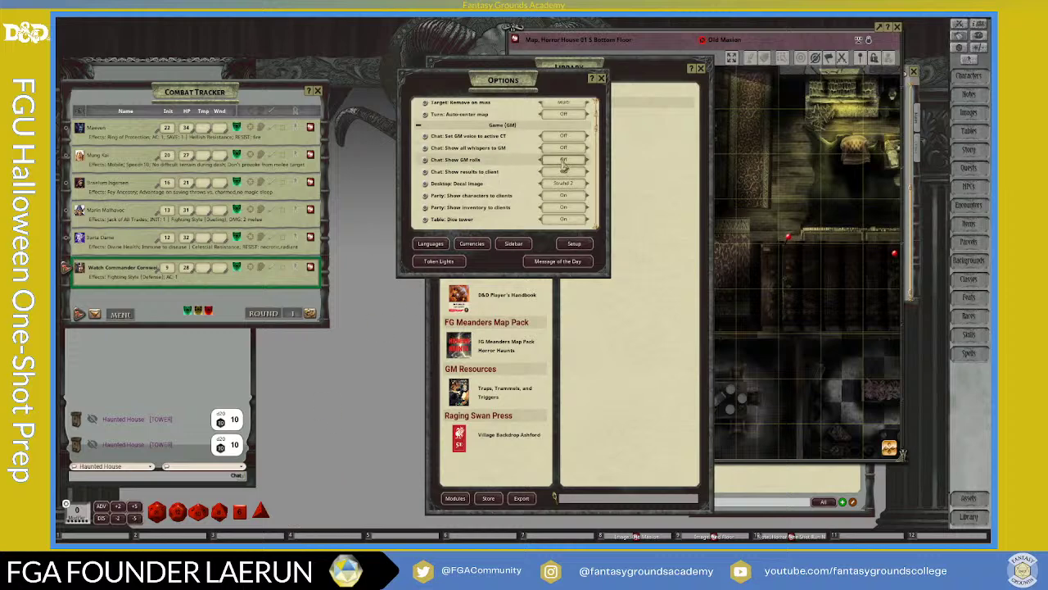
pyautogui.moveTo(158, 511); pyautogui.dragTo(143, 137)
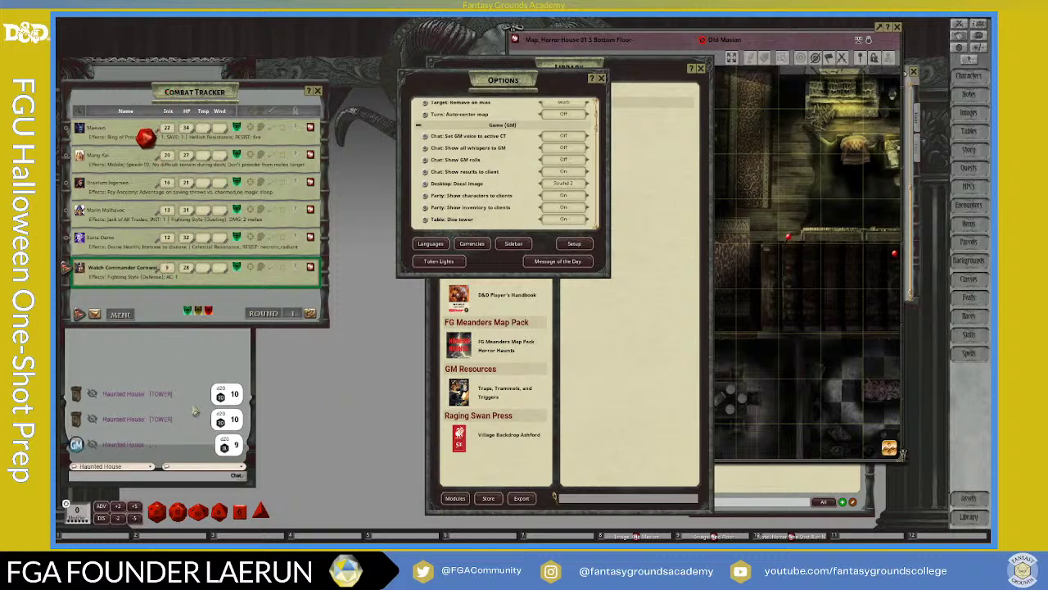
pyautogui.click(573, 160)
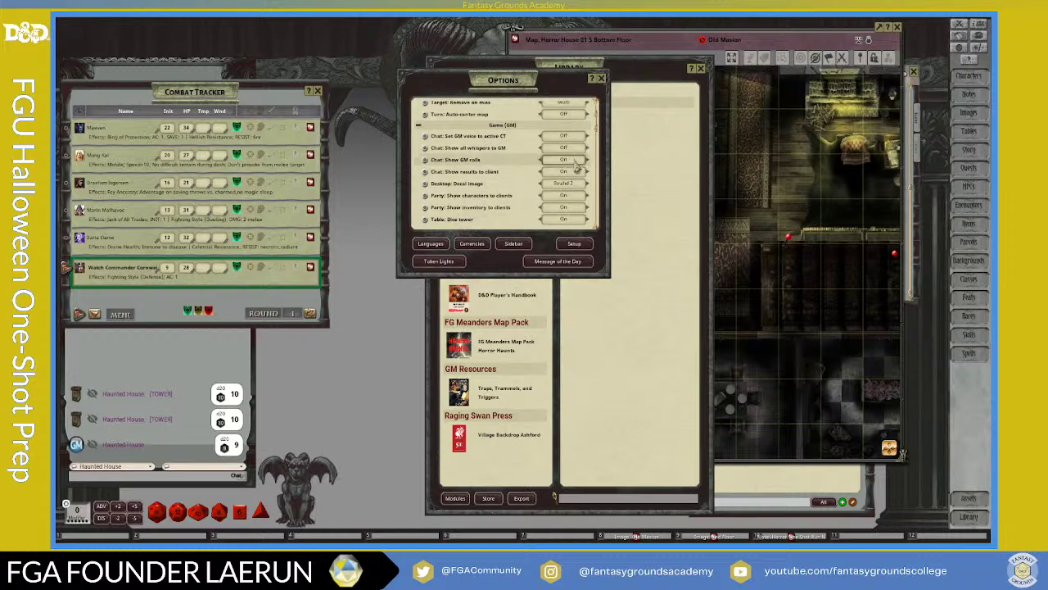
pyautogui.moveTo(157, 512); pyautogui.dragTo(189, 398)
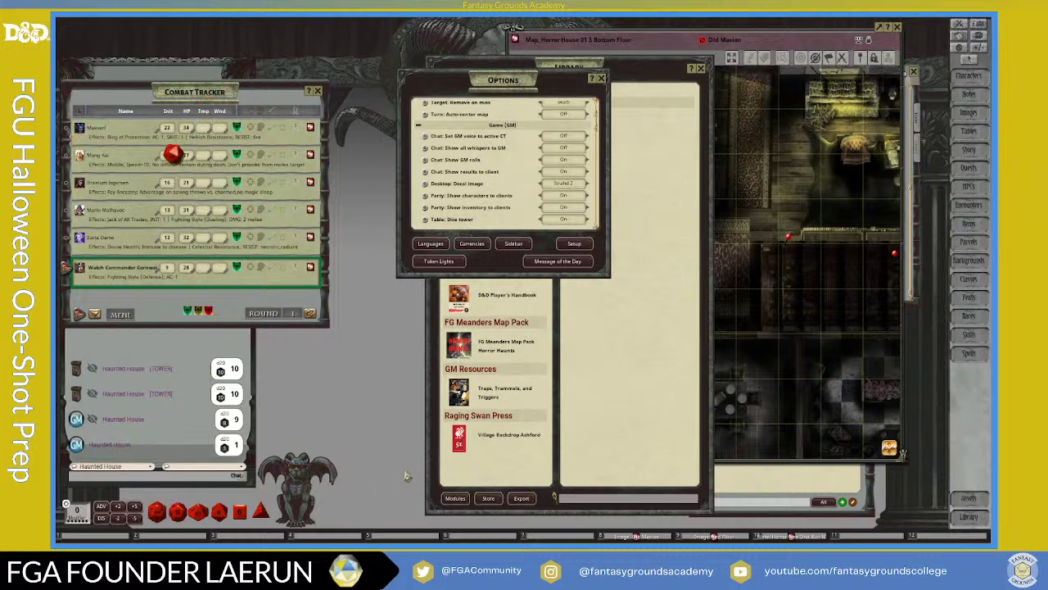
pyautogui.scroll(-1, 516, 167)
pyautogui.scroll(-3, 544, 168)
pyautogui.scroll(5, 525, 208)
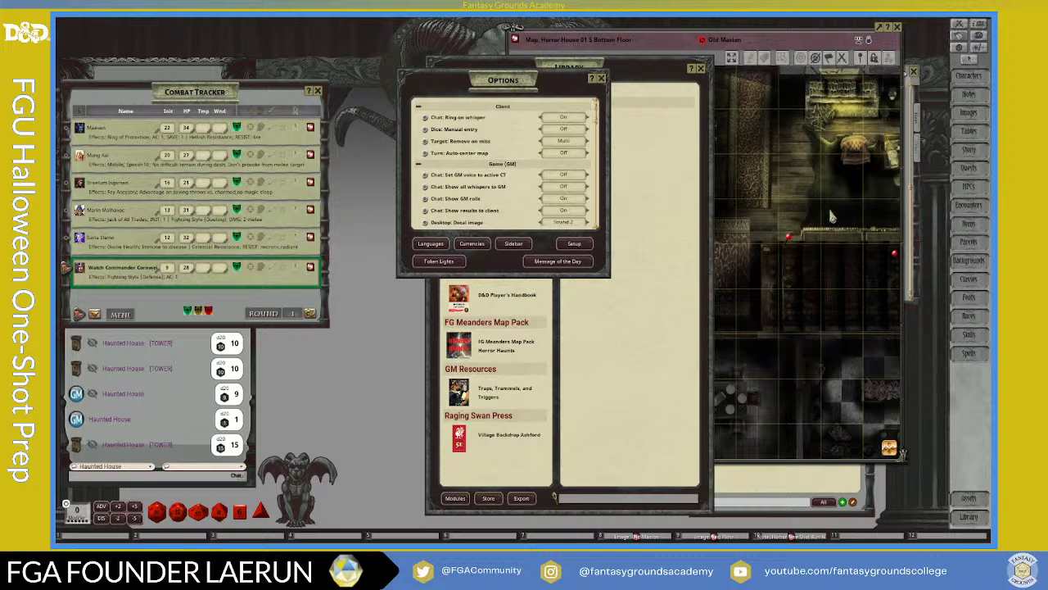
# Step: Gather the Library, Options, Horror One Shot Run Notes and Message of the Day windows on one side, away from the Horror House map
pyautogui.moveTo(576, 86); pyautogui.dragTo(630, 217)
pyautogui.moveTo(574, 65); pyautogui.dragTo(233, 72)
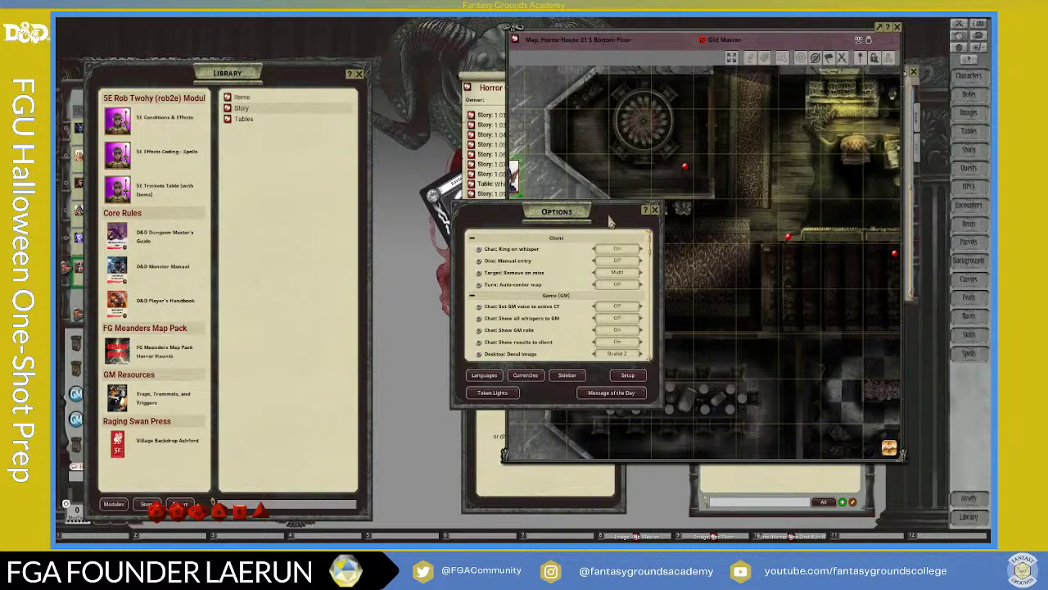
pyautogui.moveTo(618, 221); pyautogui.dragTo(282, 187)
pyautogui.moveTo(555, 39); pyautogui.dragTo(688, 80)
pyautogui.moveTo(541, 87); pyautogui.dragTo(269, 68)
pyautogui.moveTo(544, 351); pyautogui.dragTo(256, 330)
pyautogui.moveTo(884, 90); pyautogui.dragTo(653, 87)
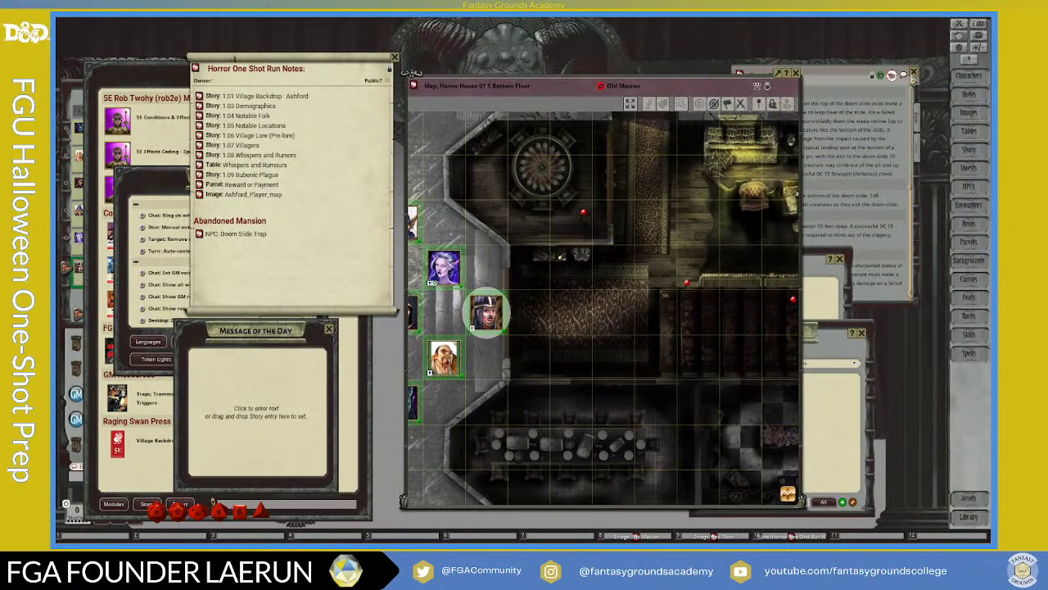
# Step: Close the doom slide trap, Notes and Encounters windows and reposition the Horror House map window
pyautogui.click(914, 72)
pyautogui.moveTo(689, 88); pyautogui.dragTo(594, 49)
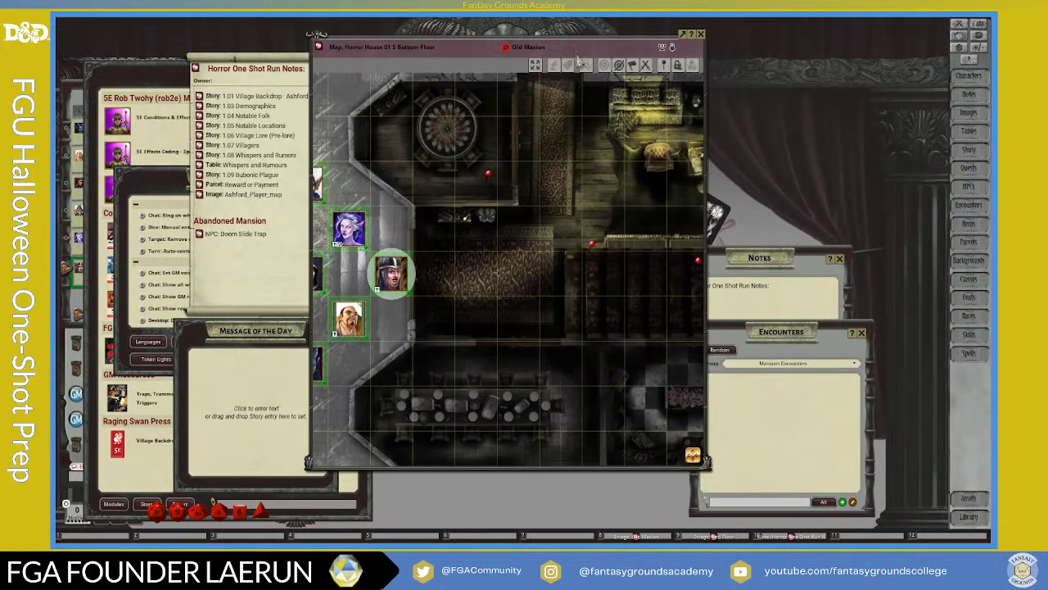
pyautogui.click(839, 259)
pyautogui.click(862, 333)
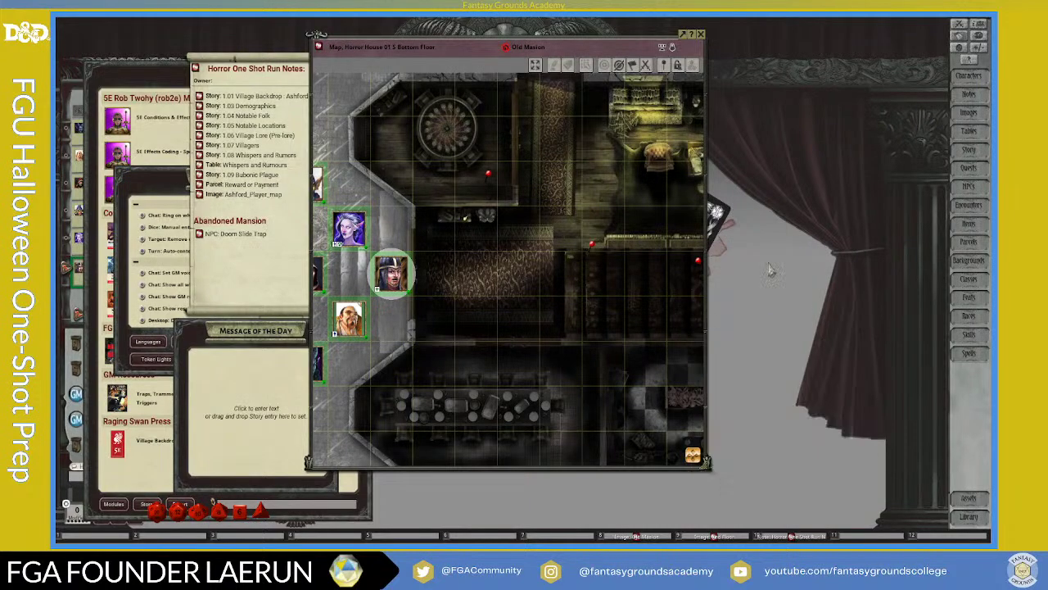
# Step: Reposition and resize the Horror House map window beside the run notes so the whole bottom floor fits in it
pyautogui.moveTo(541, 47); pyautogui.dragTo(778, 35)
pyautogui.moveTo(944, 451); pyautogui.dragTo(948, 370)
pyautogui.scroll(-2, 815, 321)
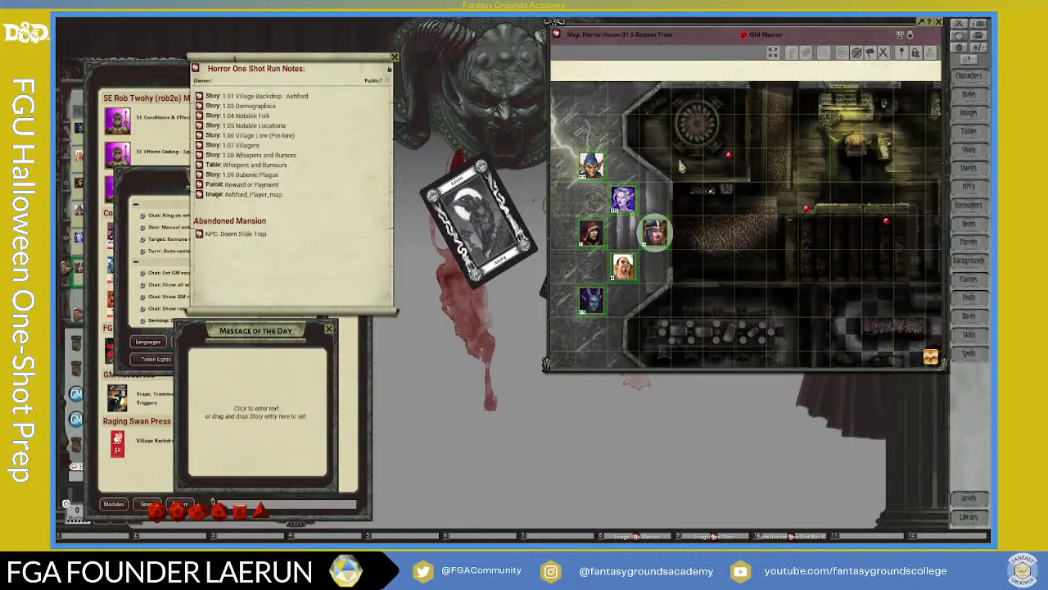
pyautogui.scroll(1, 623, 219)
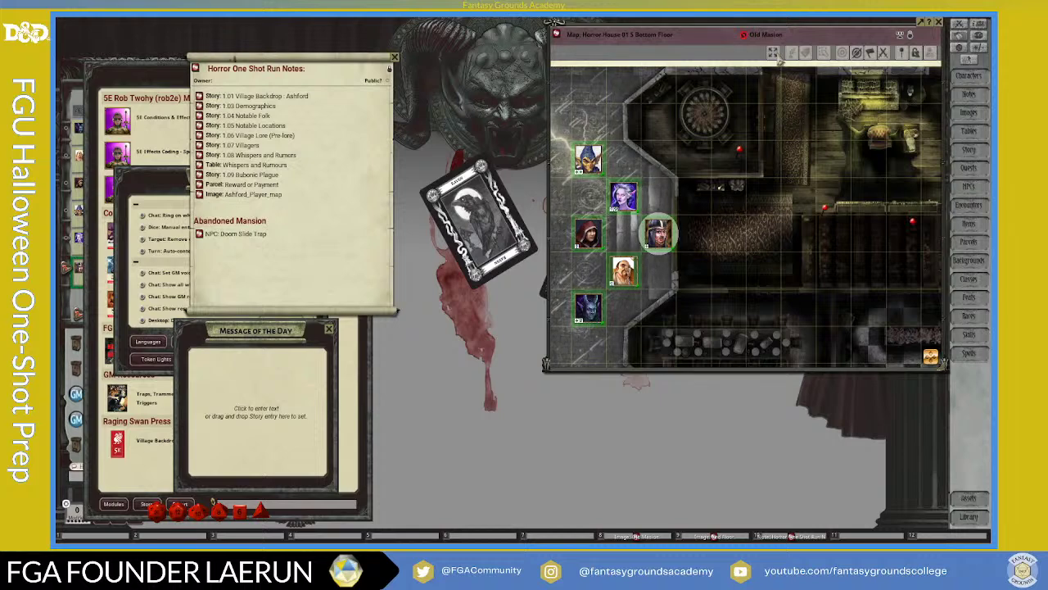
pyautogui.scroll(-1, 757, 155)
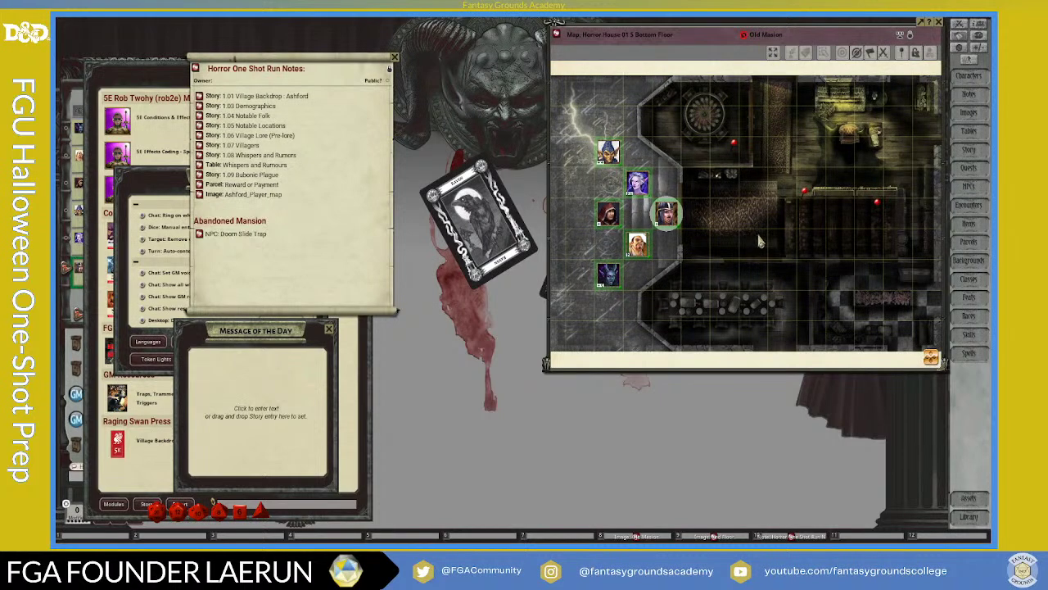
pyautogui.moveTo(737, 35); pyautogui.dragTo(655, 37)
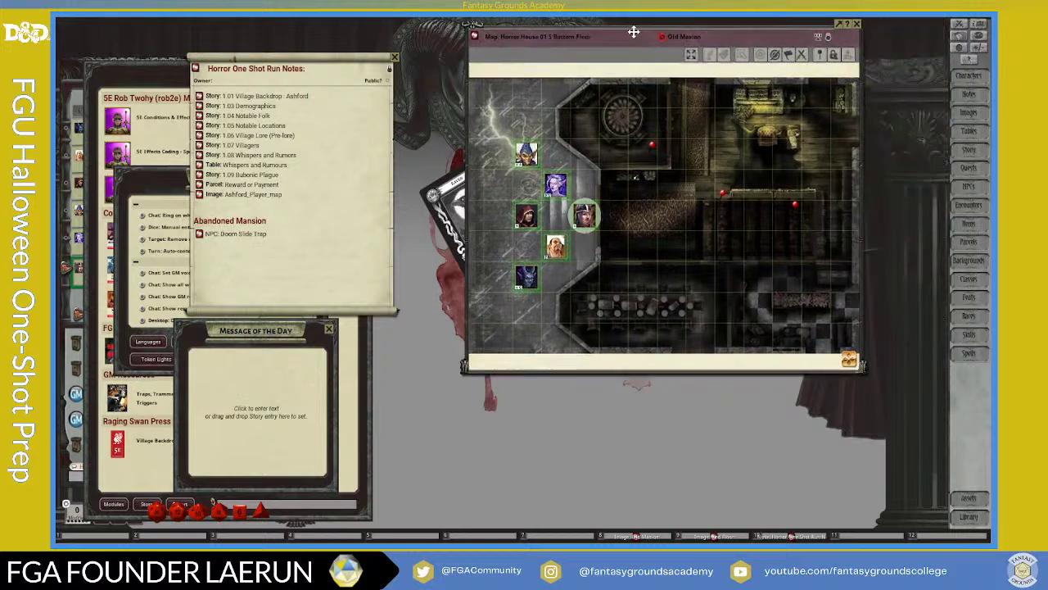
pyautogui.moveTo(858, 214); pyautogui.dragTo(902, 215)
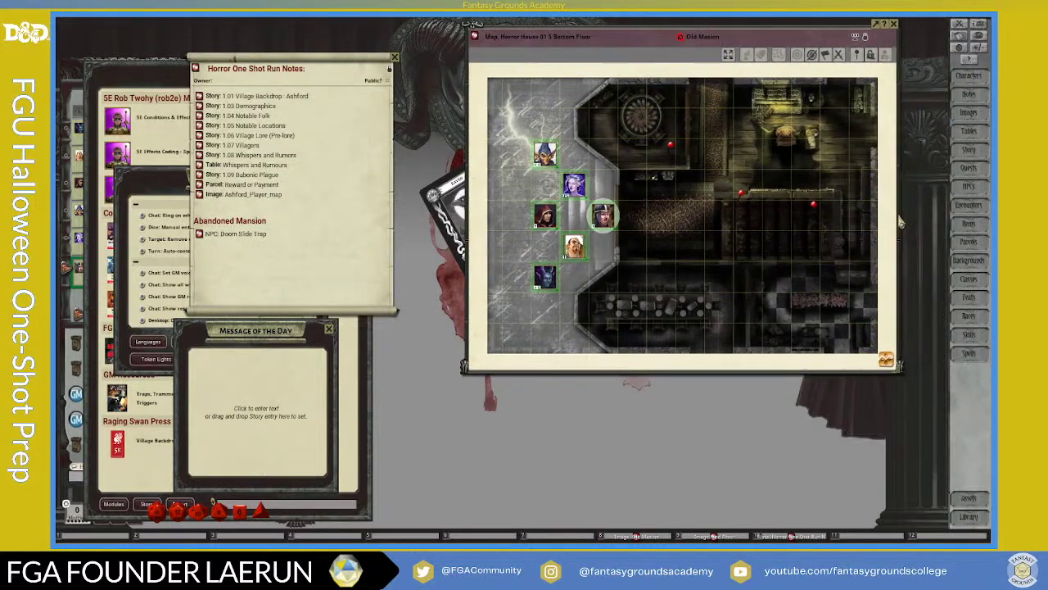
pyautogui.moveTo(770, 36); pyautogui.dragTo(817, 35)
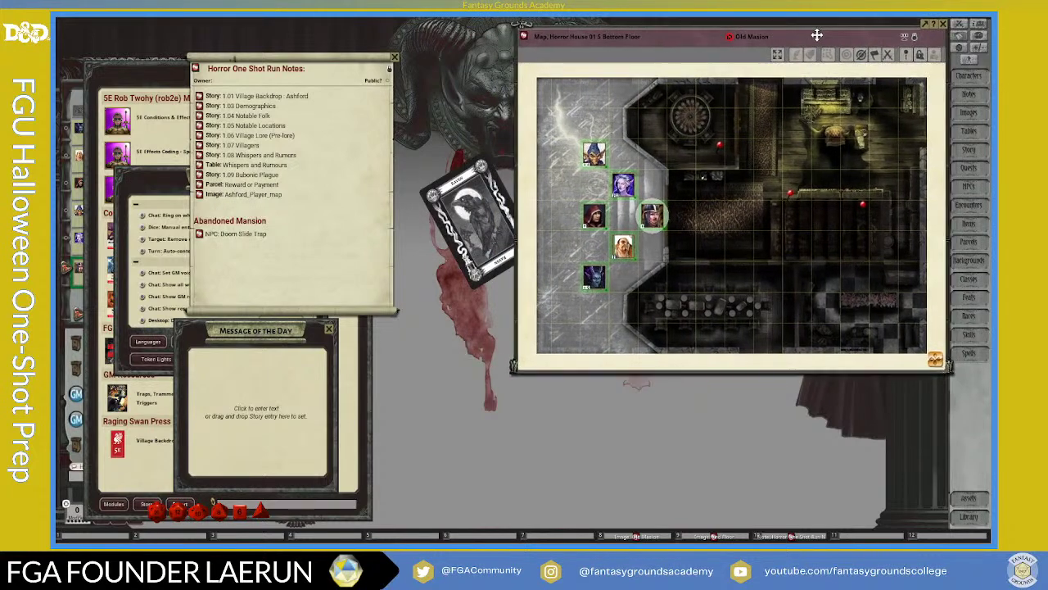
# Step: Zoom the Horror House bottom floor map to fit its window and nudge the window slightly away from the sidebar
pyautogui.rightClick(779, 158)
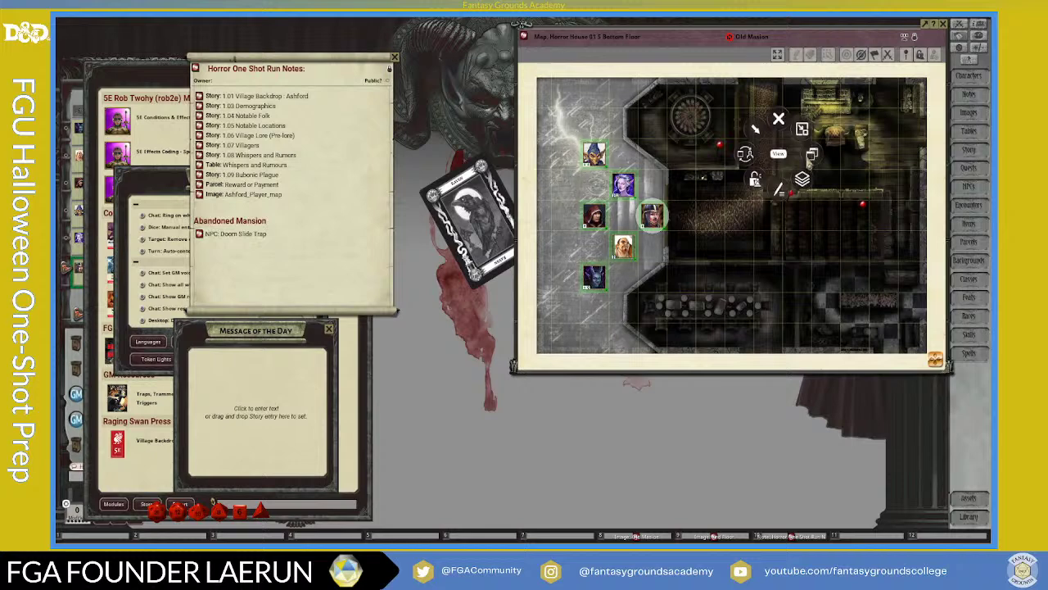
pyautogui.click(812, 154)
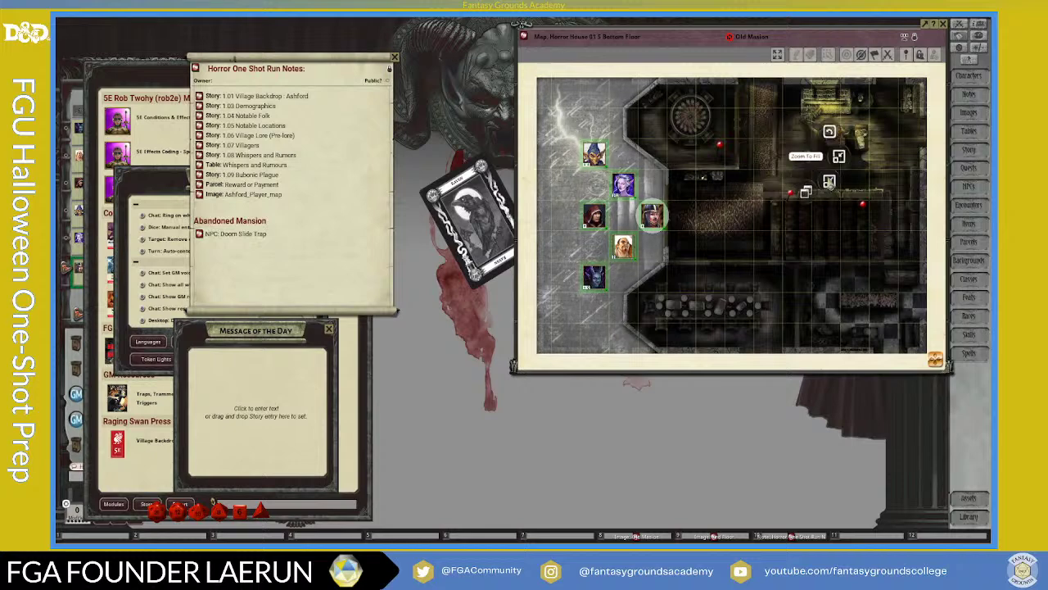
pyautogui.click(839, 156)
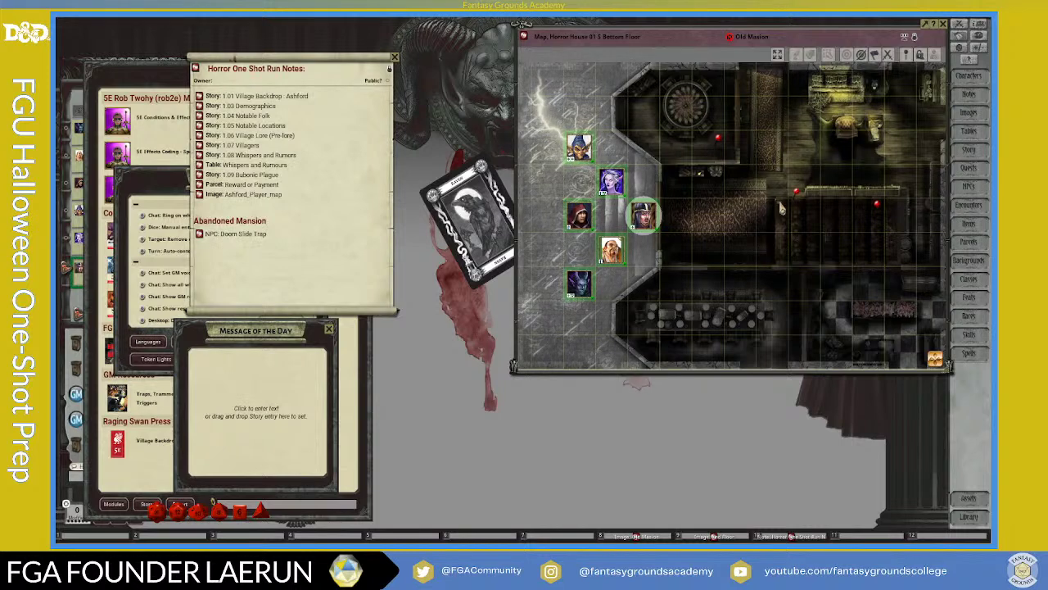
pyautogui.moveTo(776, 41); pyautogui.dragTo(765, 40)
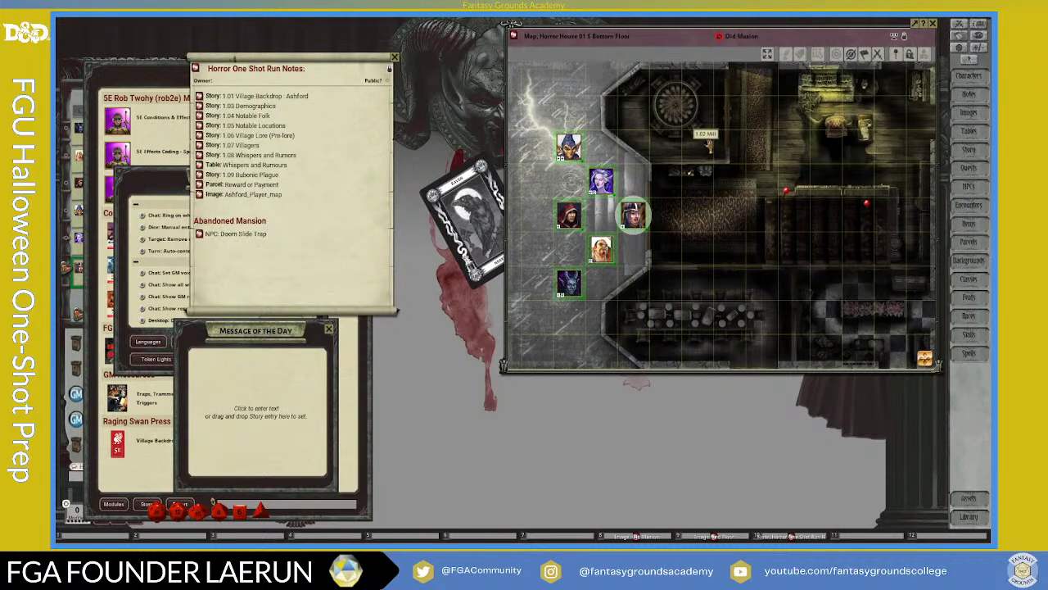
# Step: Open the 1.02 Mill encounter from its map pin, check its creatures and placements, and close it
pyautogui.doubleClick(707, 139)
pyautogui.moveTo(196, 162); pyautogui.dragTo(482, 276)
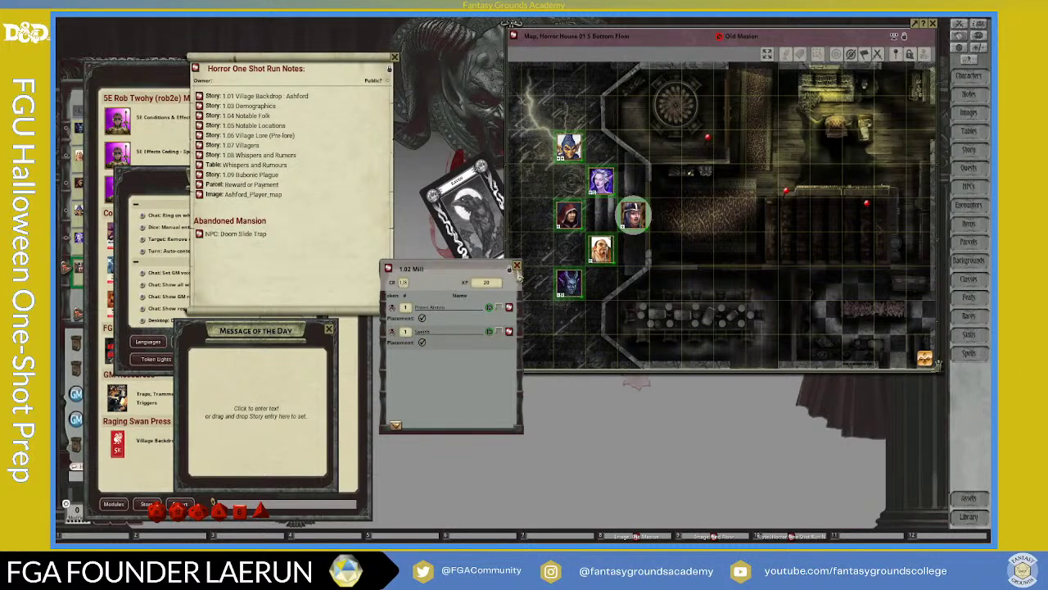
pyautogui.click(517, 268)
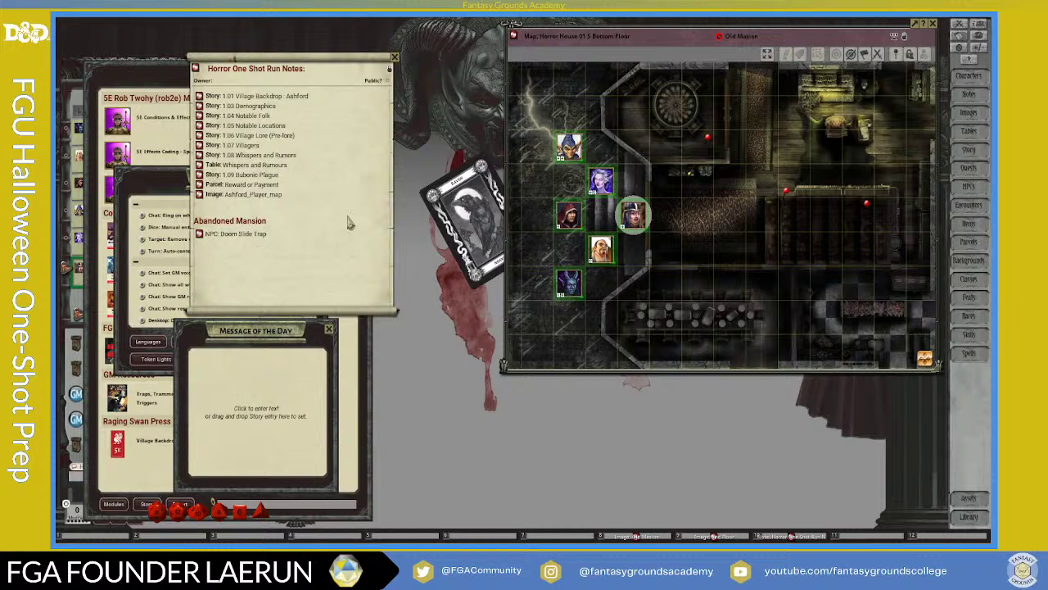
pyautogui.moveTo(236, 237); pyautogui.dragTo(882, 227)
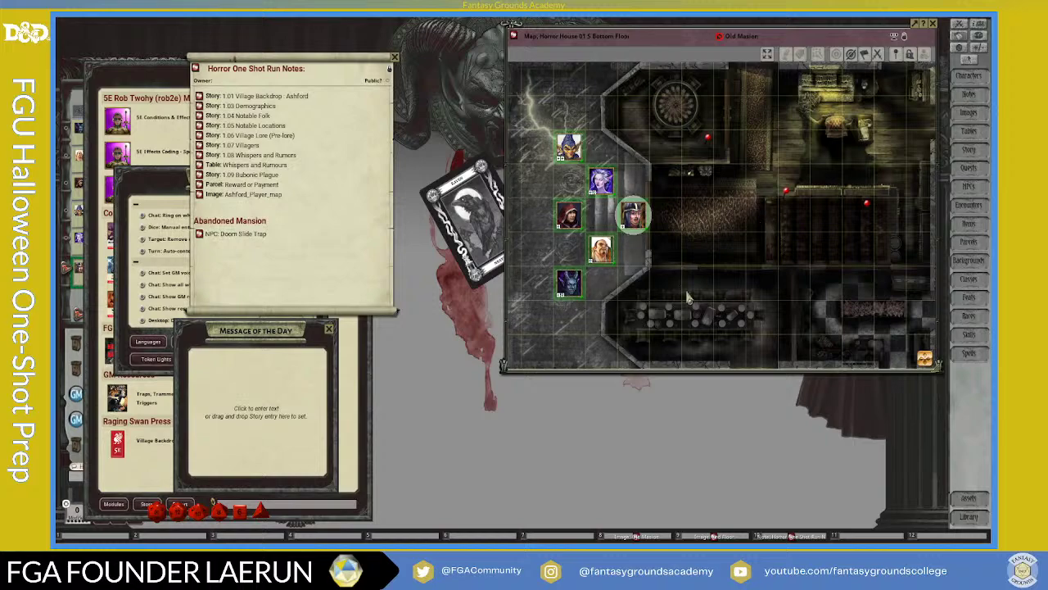
pyautogui.scroll(-3, 769, 256)
pyautogui.scroll(4, 773, 254)
pyautogui.scroll(-1, 772, 252)
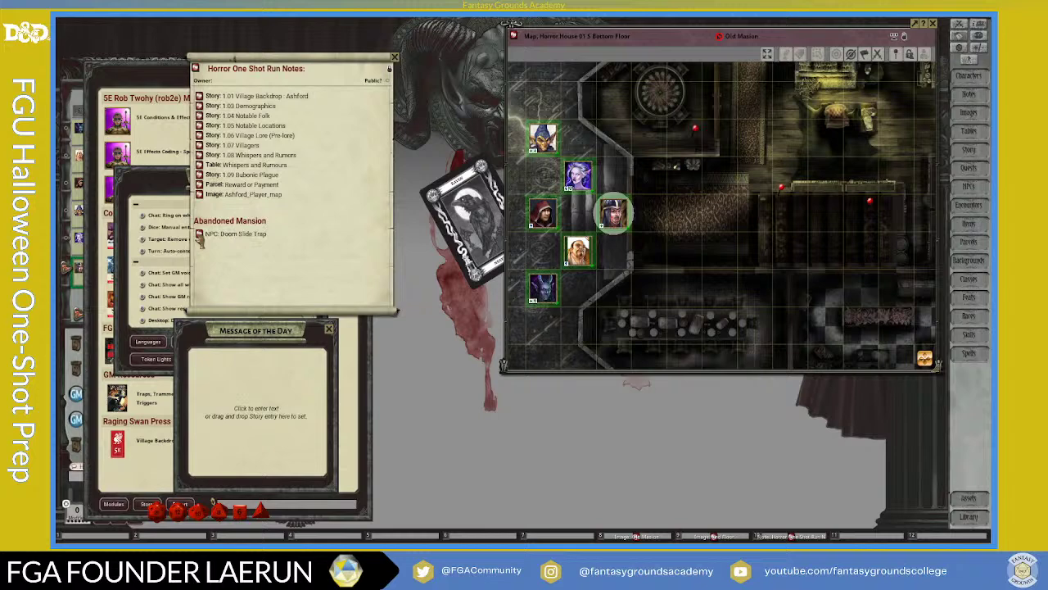
# Step: Link the Old Masion map image beneath the Doom Slide Trap under Abandoned Mansion in the run notes
pyautogui.moveTo(292, 68); pyautogui.dragTo(368, 121)
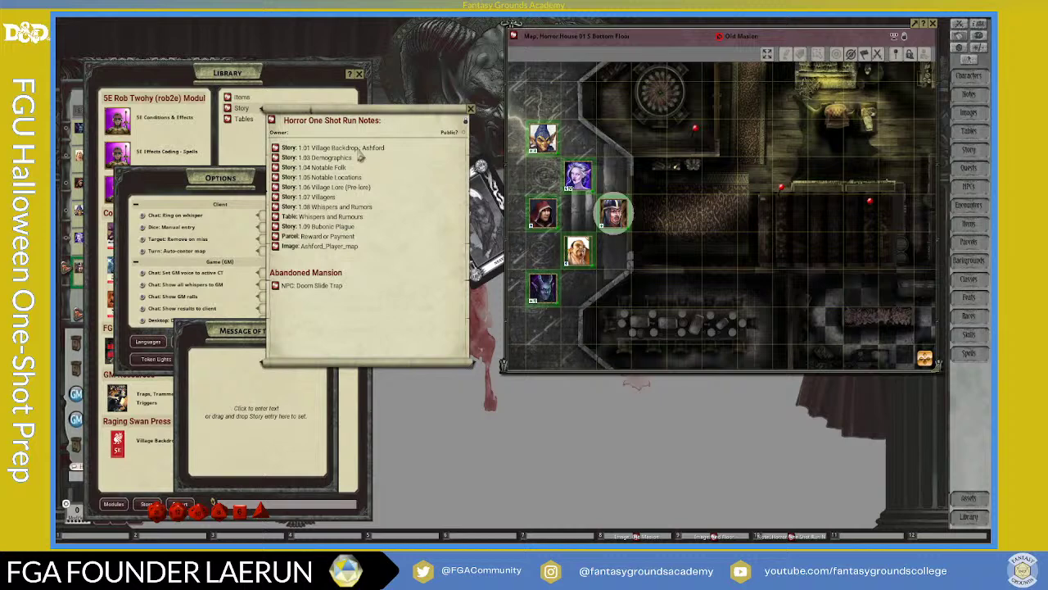
pyautogui.moveTo(373, 111); pyautogui.dragTo(441, 100)
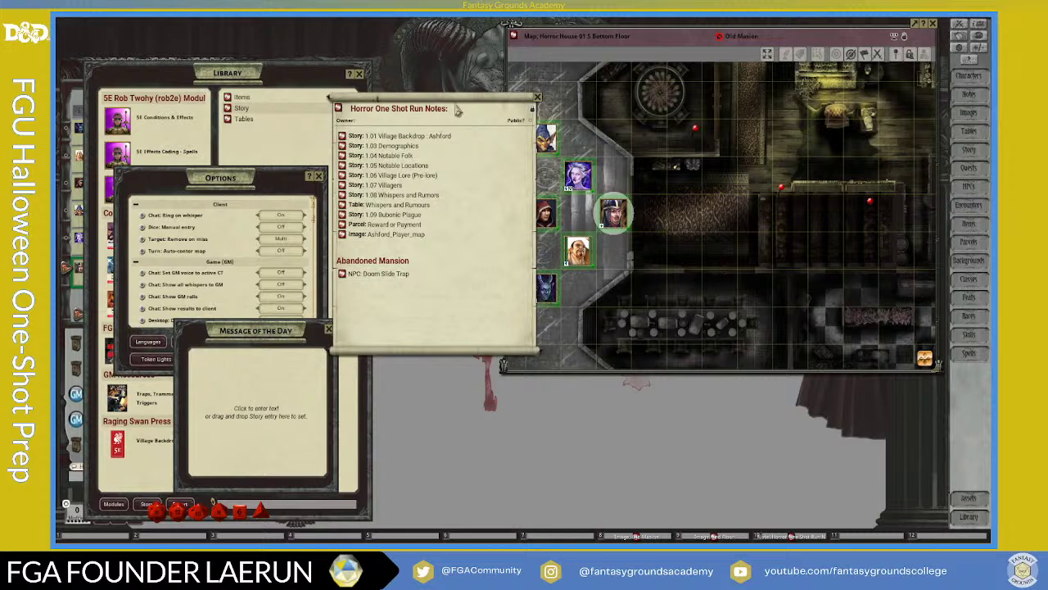
pyautogui.moveTo(425, 125); pyautogui.dragTo(336, 53)
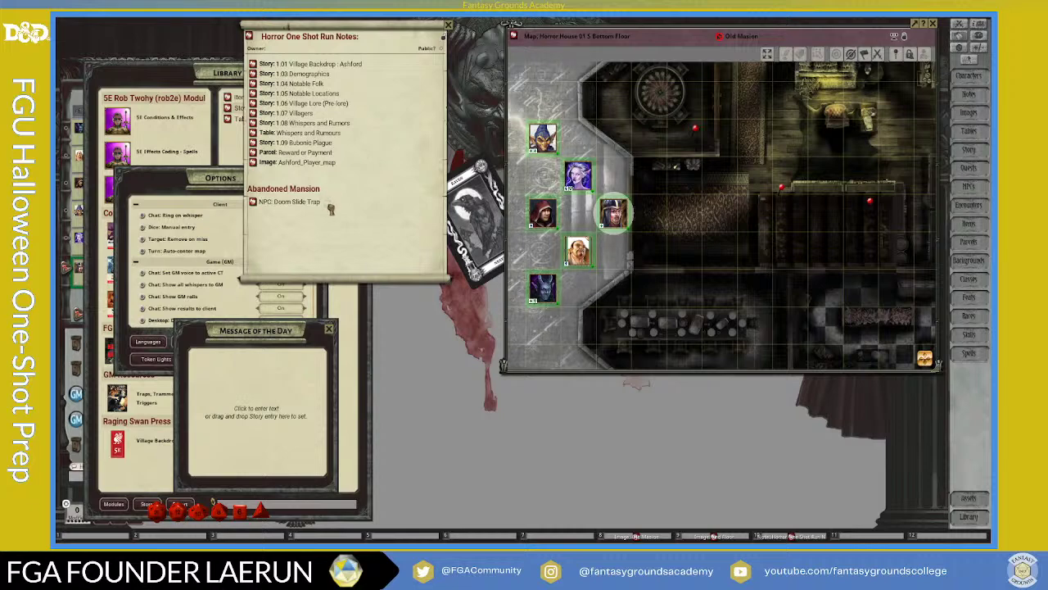
pyautogui.moveTo(331, 209); pyautogui.dragTo(331, 212)
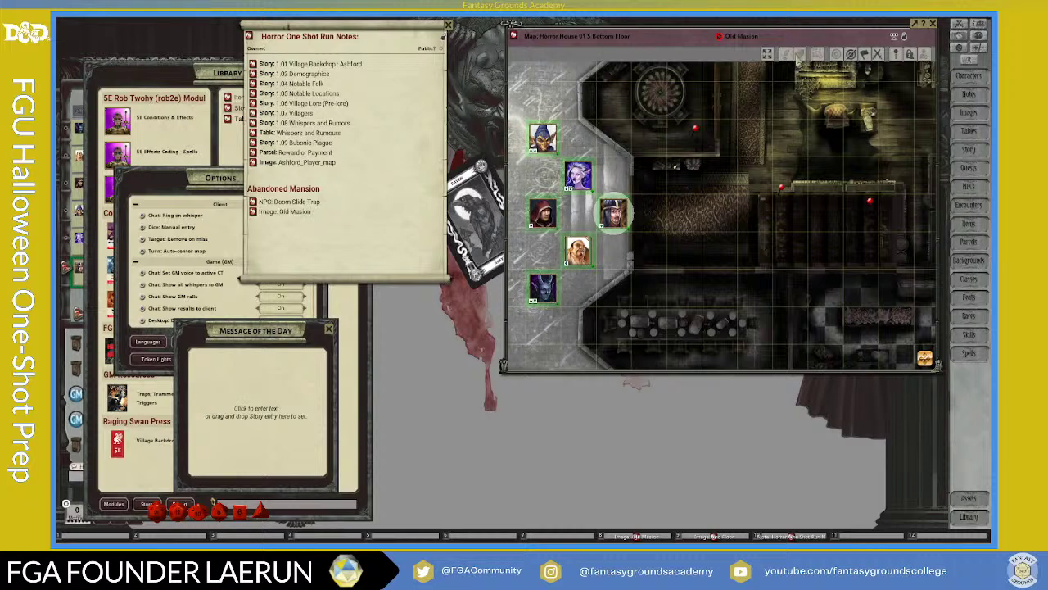
# Step: Spread out the run notes, Message of the Day and Options windows and review the options list through the Death Indicators
pyautogui.moveTo(375, 23); pyautogui.dragTo(549, 60)
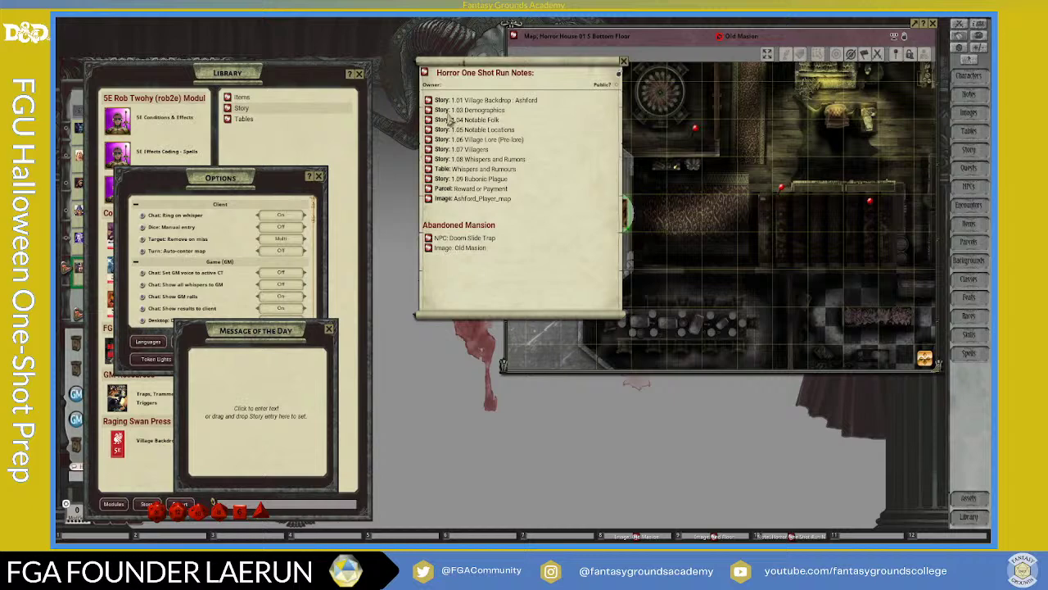
pyautogui.moveTo(269, 330); pyautogui.dragTo(629, 366)
pyautogui.moveTo(228, 192); pyautogui.dragTo(353, 316)
pyautogui.scroll(-1, 321, 409)
pyautogui.scroll(1, 325, 423)
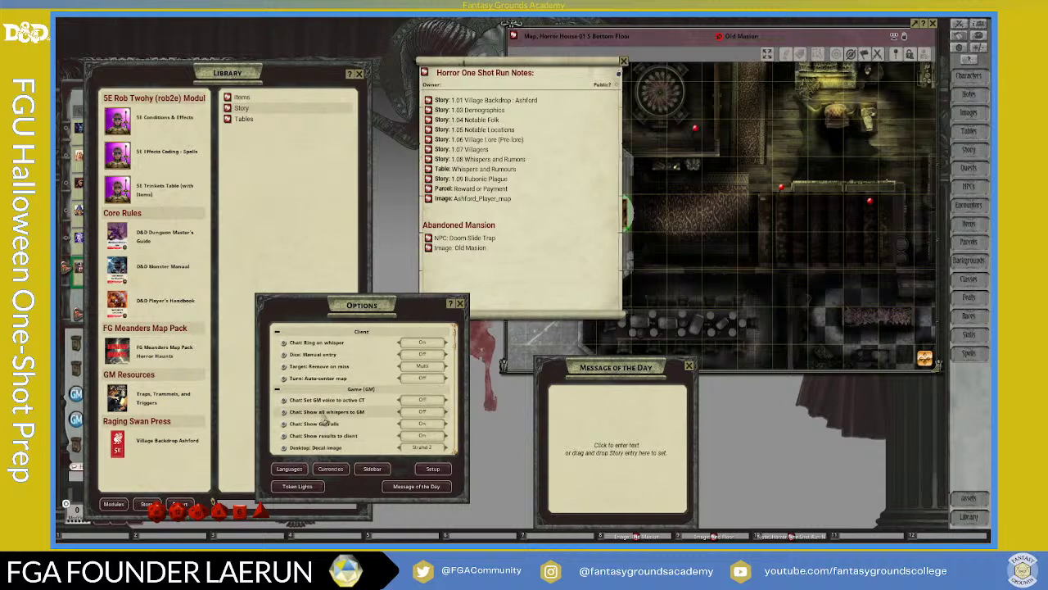
pyautogui.scroll(-10, 326, 414)
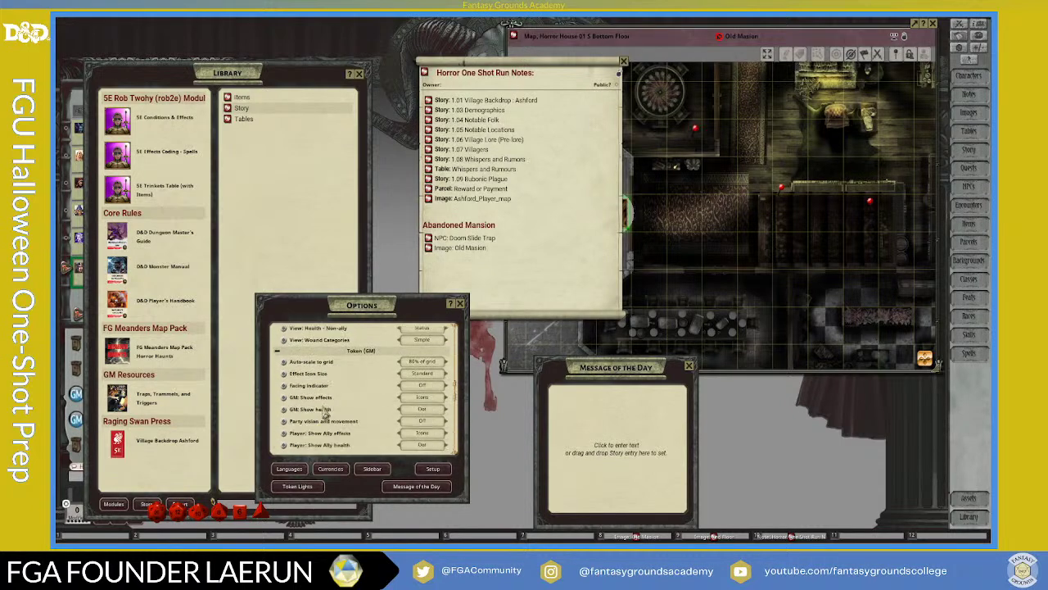
pyautogui.scroll(-5, 326, 414)
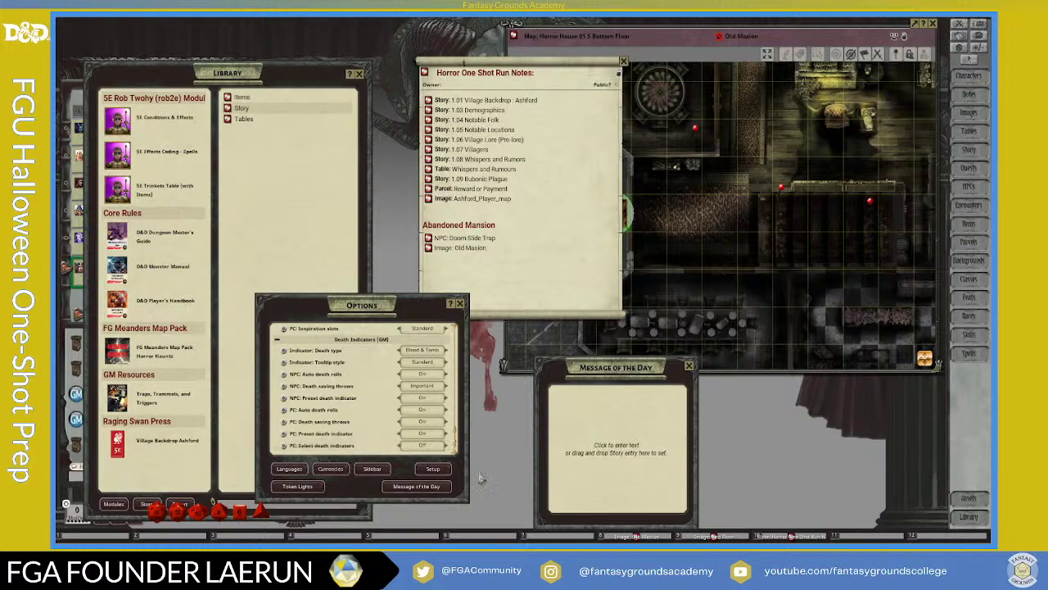
# Step: Close the Message of the Day, Options and Library windows
pyautogui.click(690, 365)
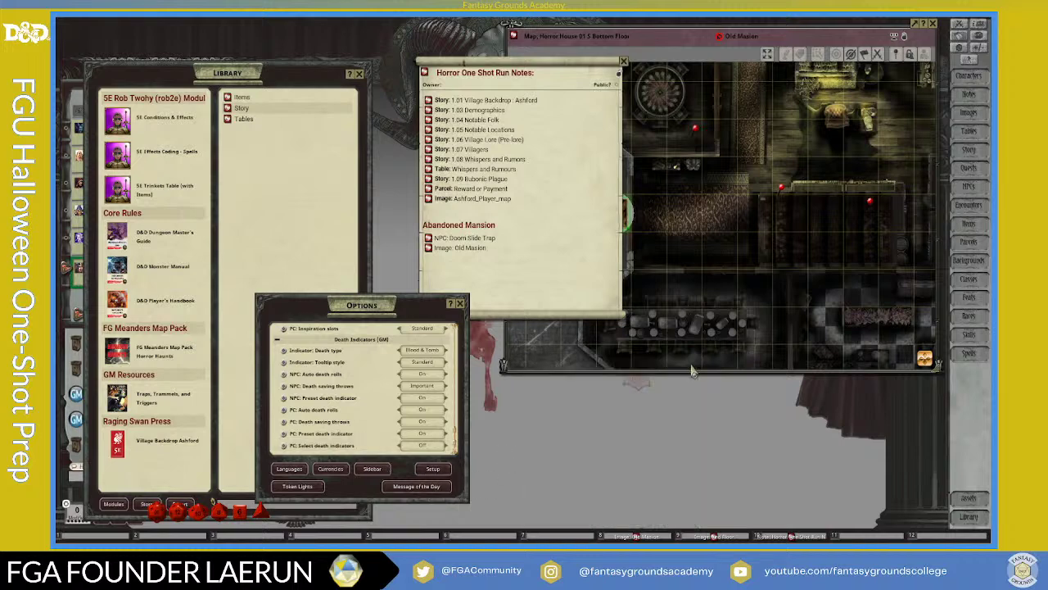
pyautogui.click(460, 304)
pyautogui.moveTo(227, 73)
pyautogui.mouseDown()
pyautogui.moveTo(275, 89)
pyautogui.moveTo(232, 70)
pyautogui.mouseUp()
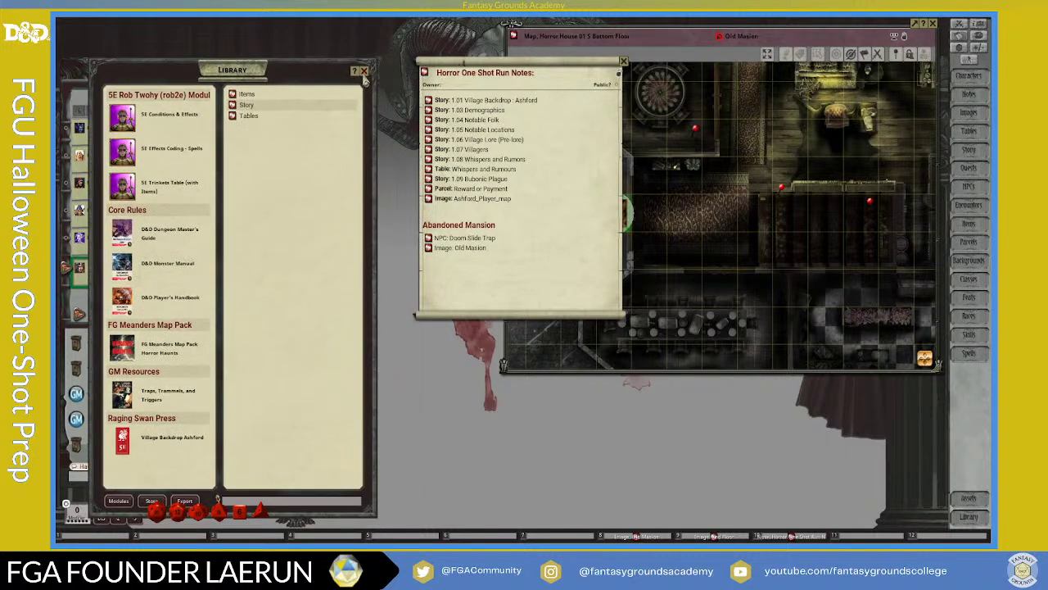
pyautogui.click(364, 71)
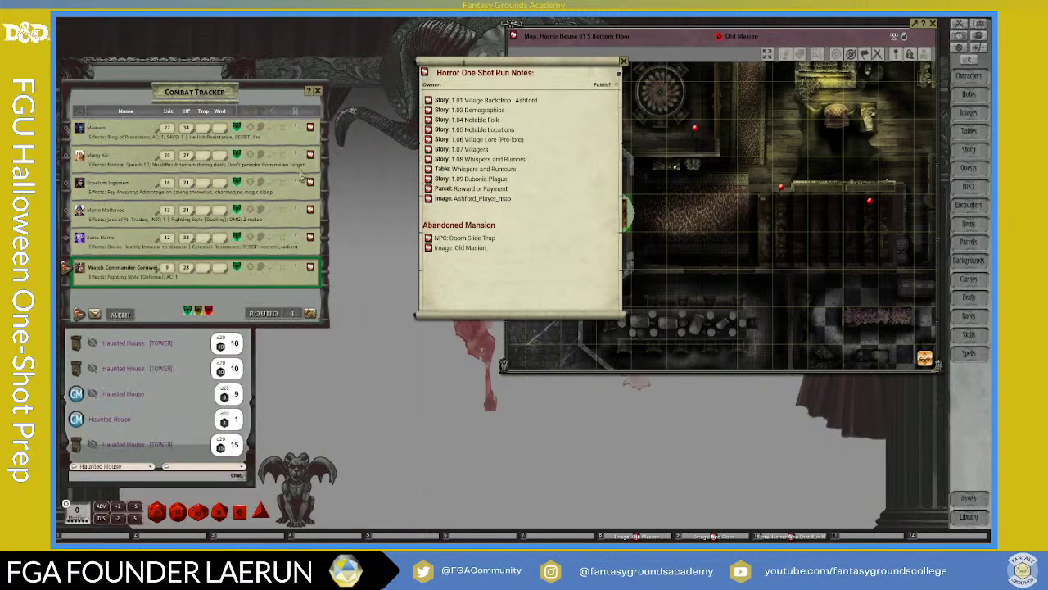
# Step: Raise and lengthen the Combat Tracker window above the chat, and clear the chat history
pyautogui.moveTo(227, 87)
pyautogui.mouseDown()
pyautogui.moveTo(221, 42)
pyautogui.moveTo(224, 73)
pyautogui.mouseUp()
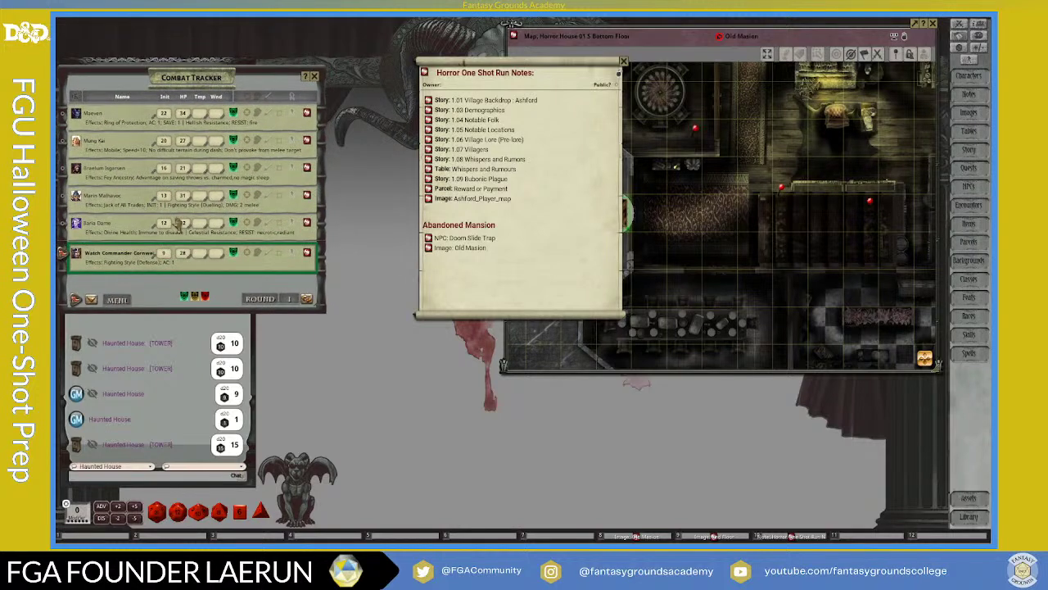
pyautogui.moveTo(222, 313); pyautogui.dragTo(221, 373)
pyautogui.rightClick(179, 412)
pyautogui.click(160, 412)
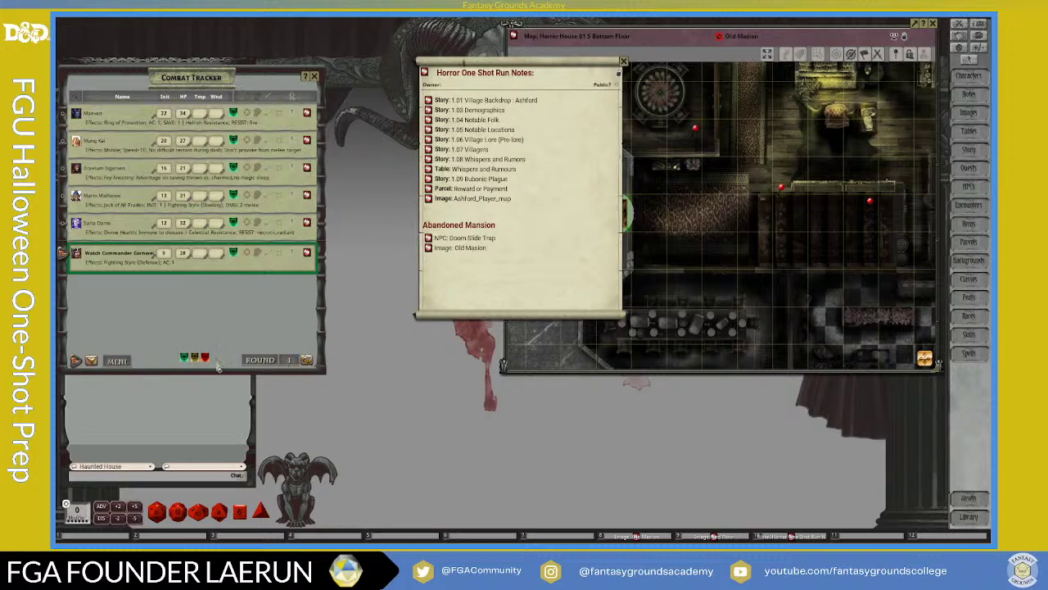
# Step: Give the whole party a long rest through the Combat Tracker
pyautogui.click(117, 360)
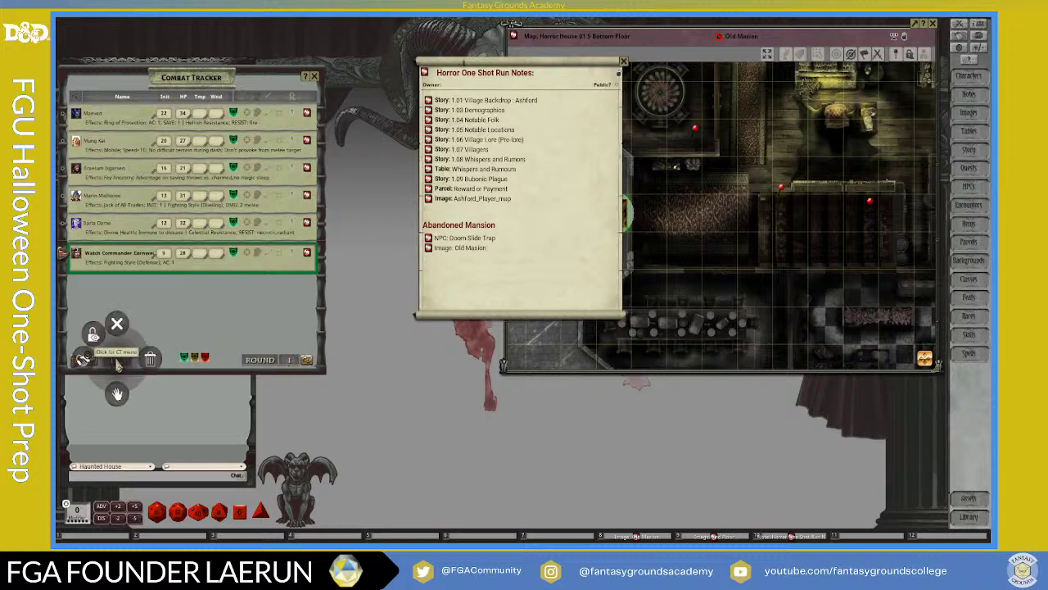
pyautogui.click(95, 342)
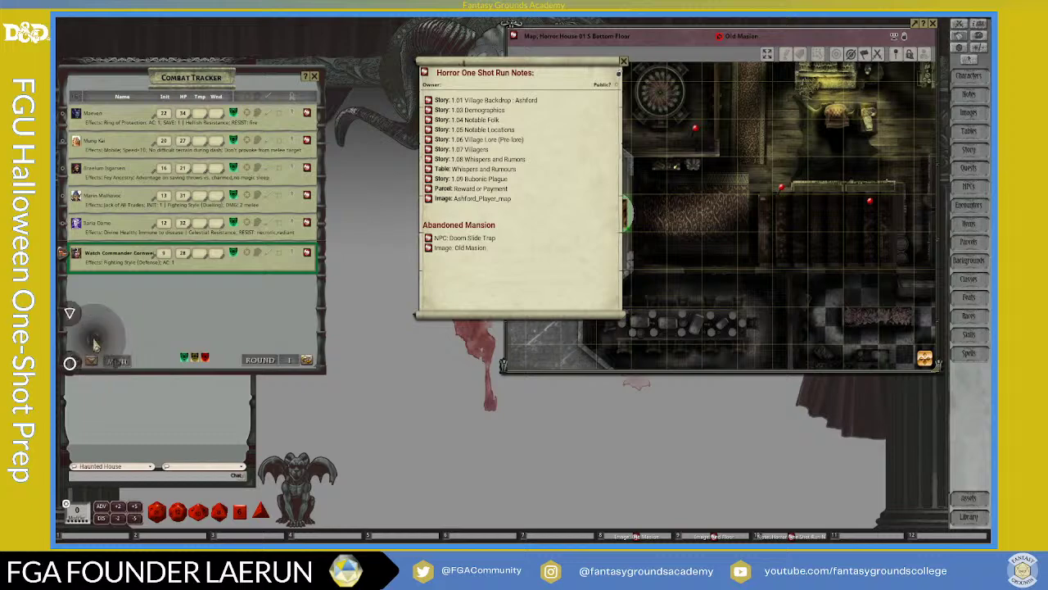
pyautogui.click(71, 365)
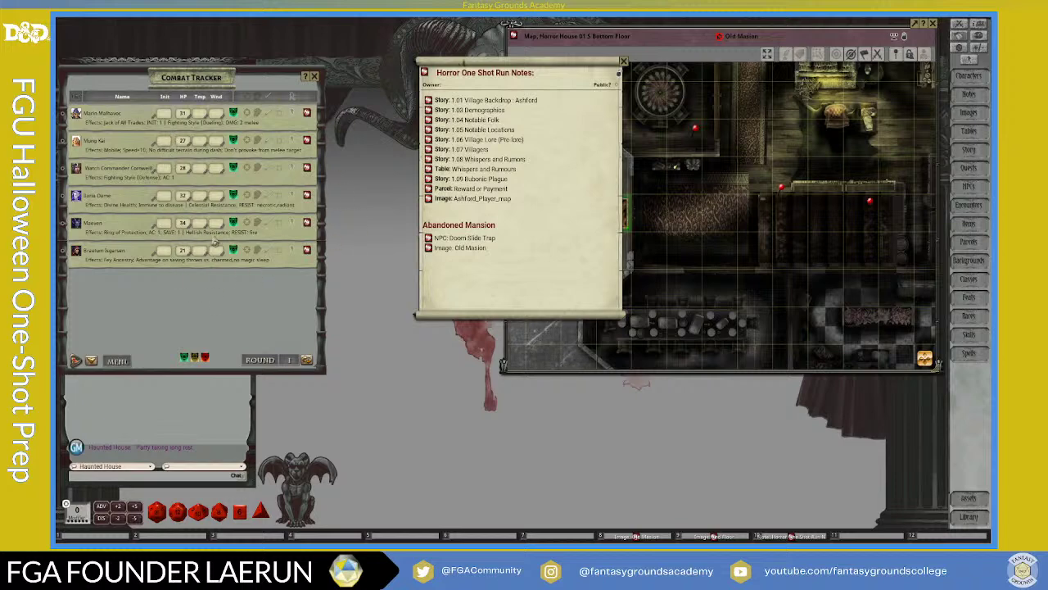
# Step: Clear the long rest message from the chat and widen the chat window slightly
pyautogui.rightClick(159, 418)
pyautogui.click(131, 415)
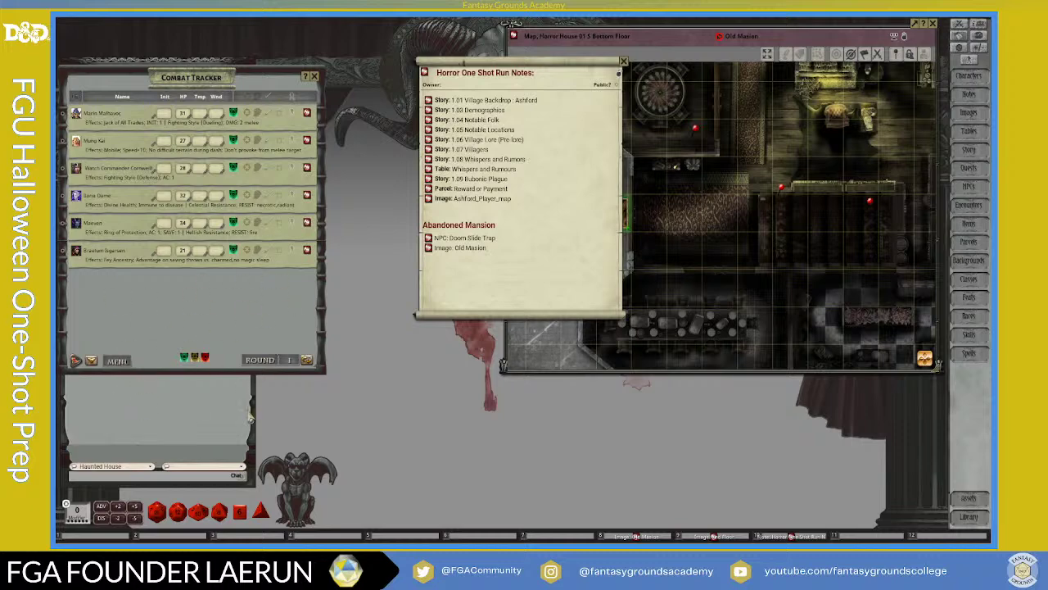
pyautogui.moveTo(254, 416); pyautogui.dragTo(264, 420)
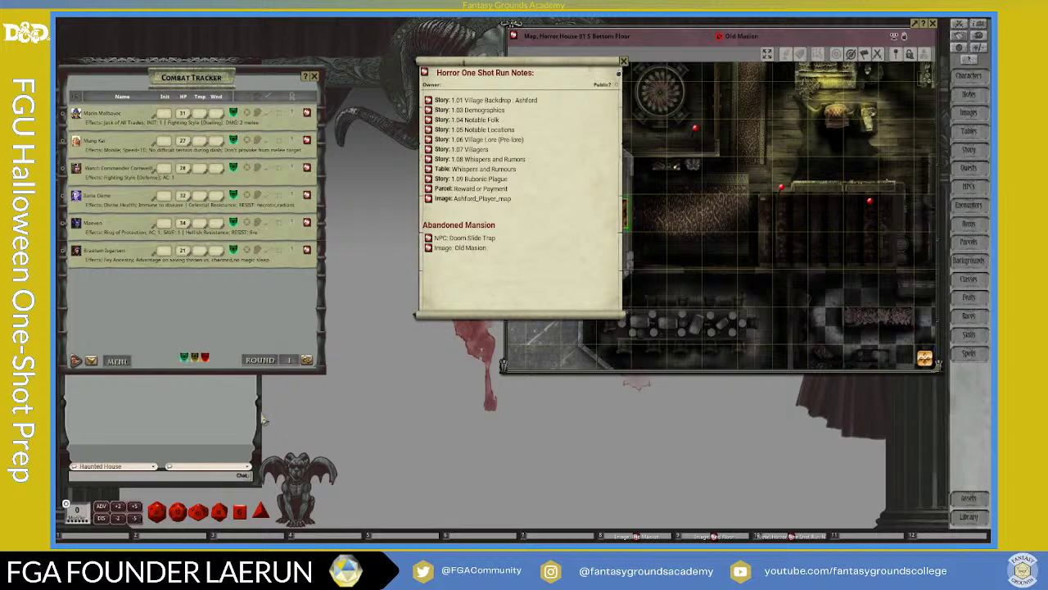
pyautogui.rightClick(212, 414)
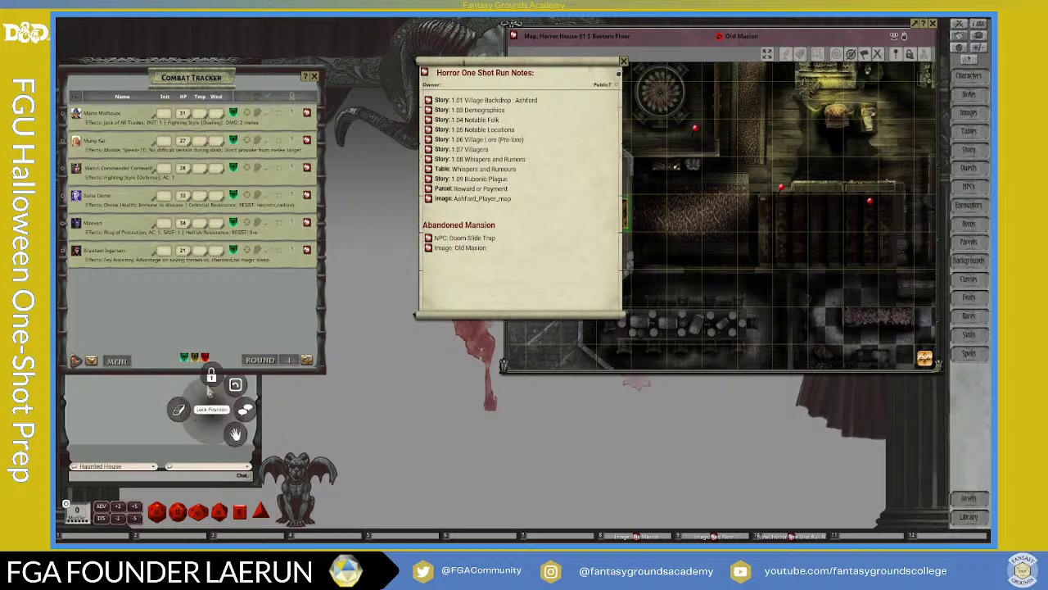
pyautogui.click(190, 411)
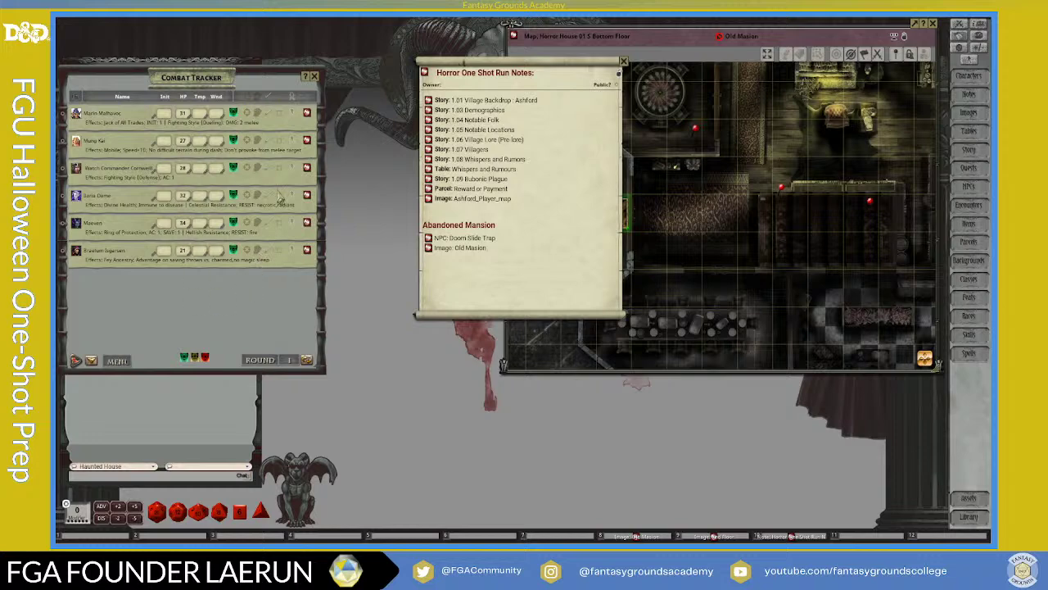
# Step: Move the Horror One Shot Run Notes window over the map, widen it to about the map's width and reduce its height
pyautogui.moveTo(530, 74); pyautogui.dragTo(435, 210)
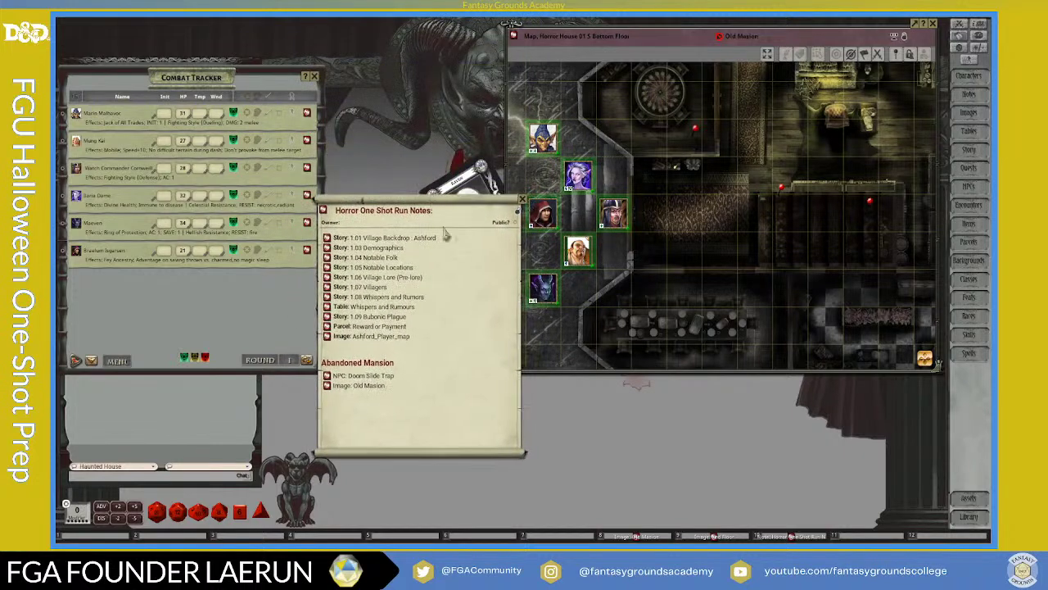
pyautogui.moveTo(524, 354); pyautogui.dragTo(729, 407)
pyautogui.moveTo(743, 456); pyautogui.dragTo(738, 413)
pyautogui.moveTo(589, 207); pyautogui.dragTo(774, 263)
pyautogui.moveTo(931, 401); pyautogui.dragTo(946, 409)
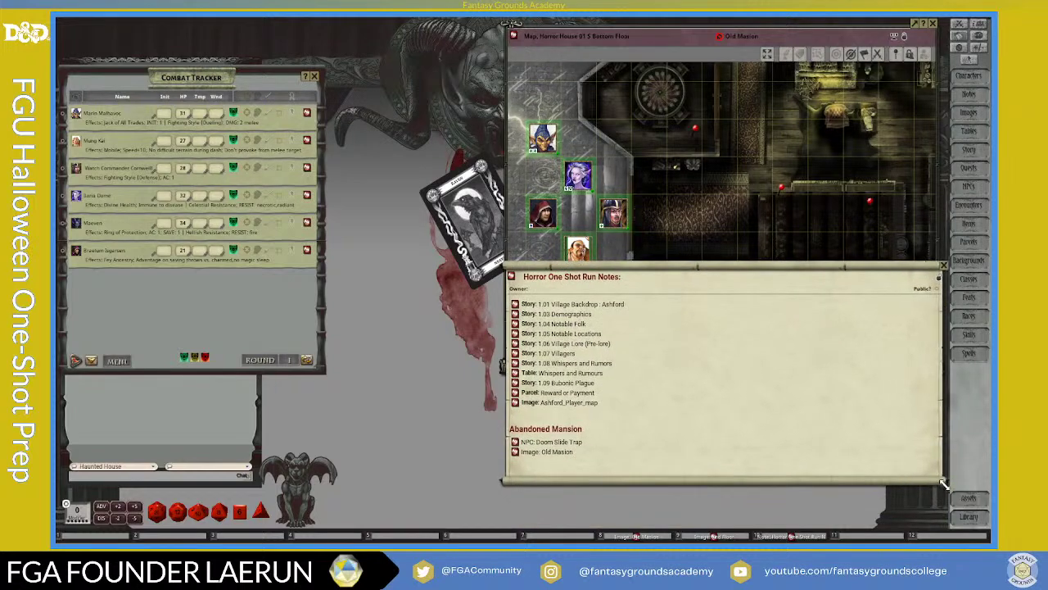
pyautogui.moveTo(943, 481); pyautogui.dragTo(950, 445)
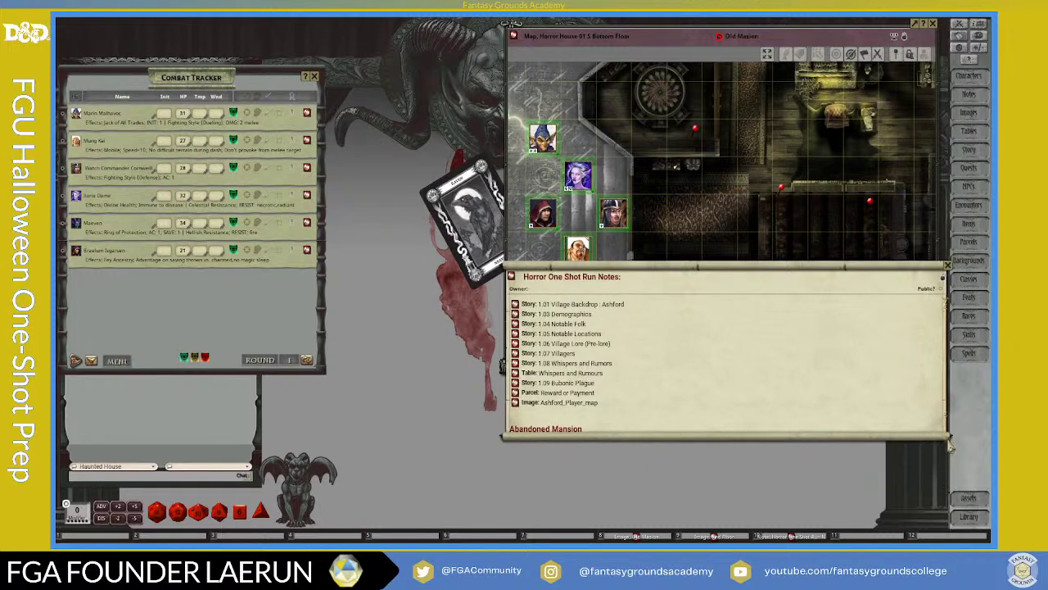
# Step: Fit the run notes window directly beneath the Horror House map, trimming its height so the whole map stays uncovered
pyautogui.moveTo(753, 282); pyautogui.dragTo(751, 353)
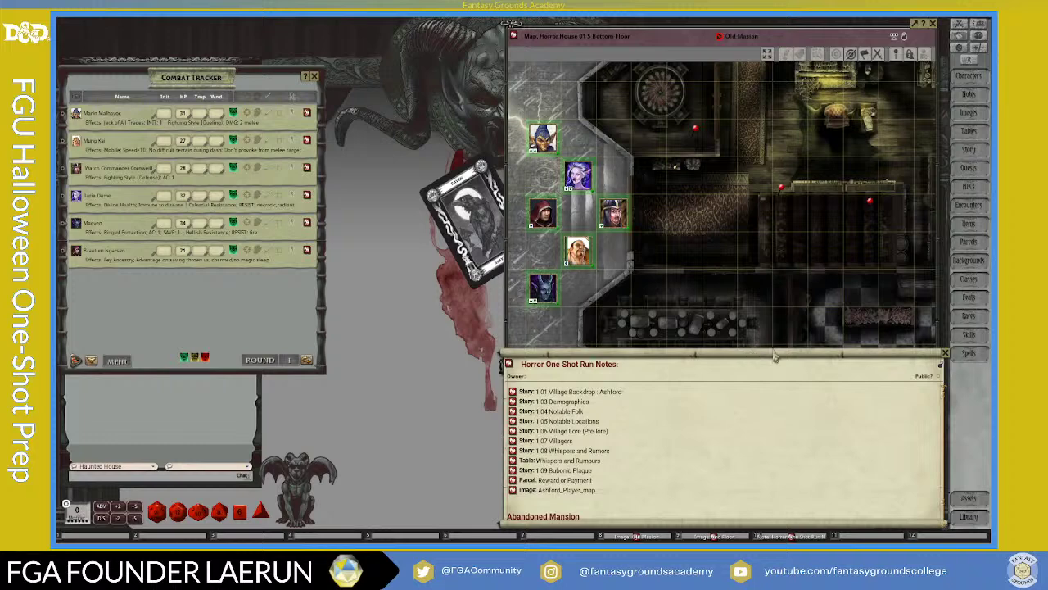
pyautogui.moveTo(948, 526); pyautogui.dragTo(951, 506)
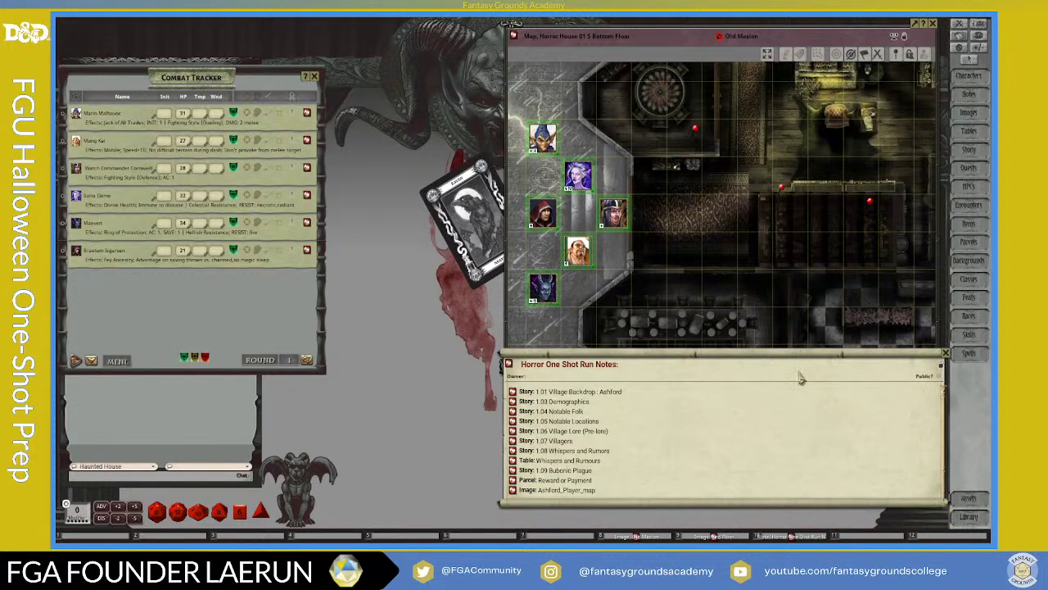
pyautogui.moveTo(788, 366)
pyautogui.mouseDown()
pyautogui.moveTo(786, 396)
pyautogui.moveTo(787, 378)
pyautogui.mouseUp()
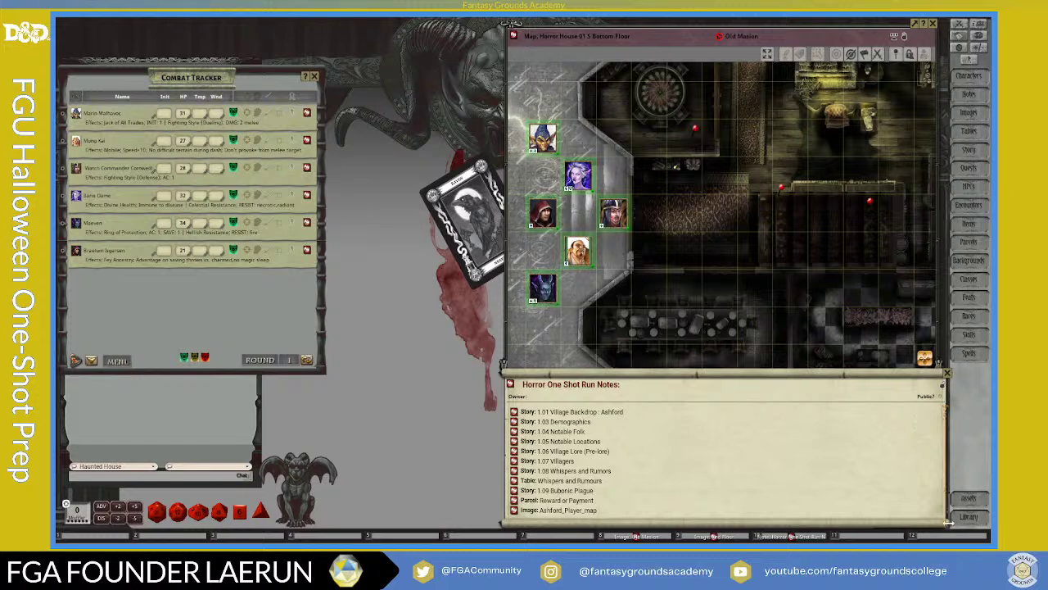
pyautogui.moveTo(947, 522); pyautogui.dragTo(947, 515)
pyautogui.moveTo(838, 392); pyautogui.dragTo(829, 390)
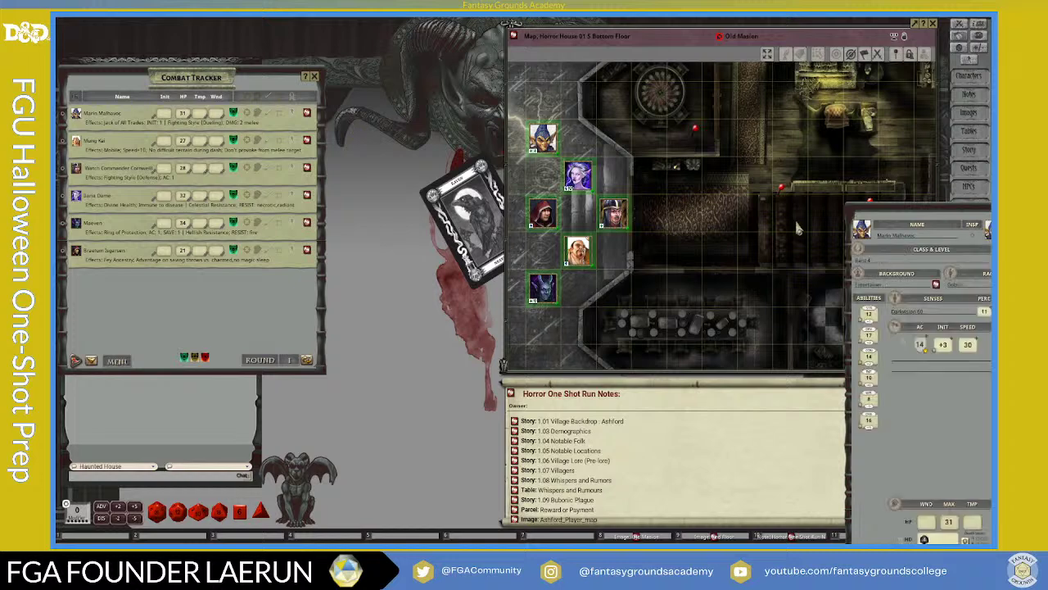
# Step: Place the bard's character sheet between the Combat Tracker and the map, stretching it to nearly the full desktop height
pyautogui.moveTo(926, 215); pyautogui.dragTo(456, 68)
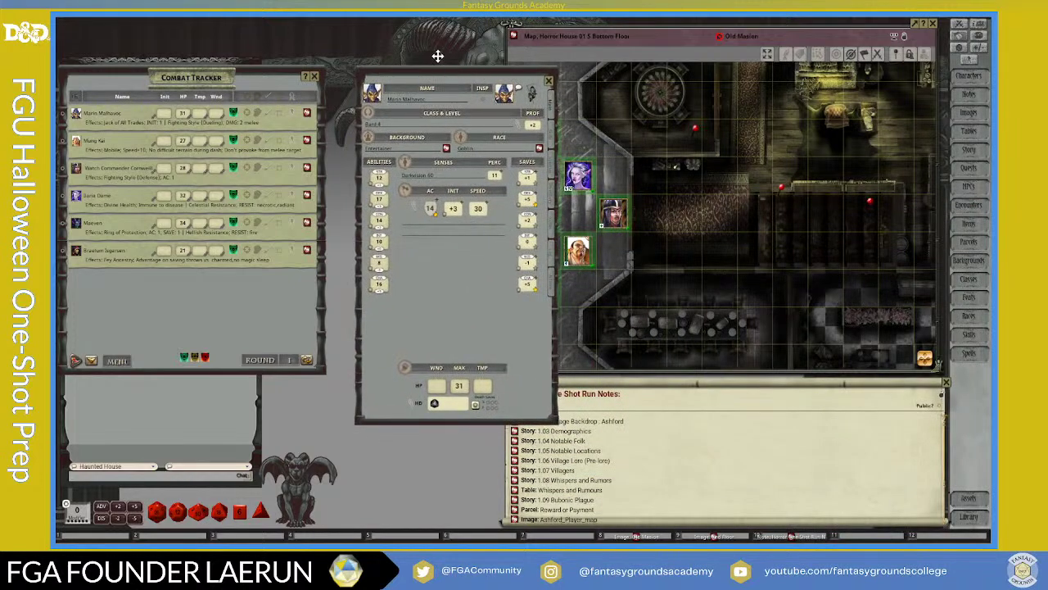
pyautogui.moveTo(873, 182); pyautogui.dragTo(397, 24)
pyautogui.moveTo(520, 362); pyautogui.dragTo(432, 532)
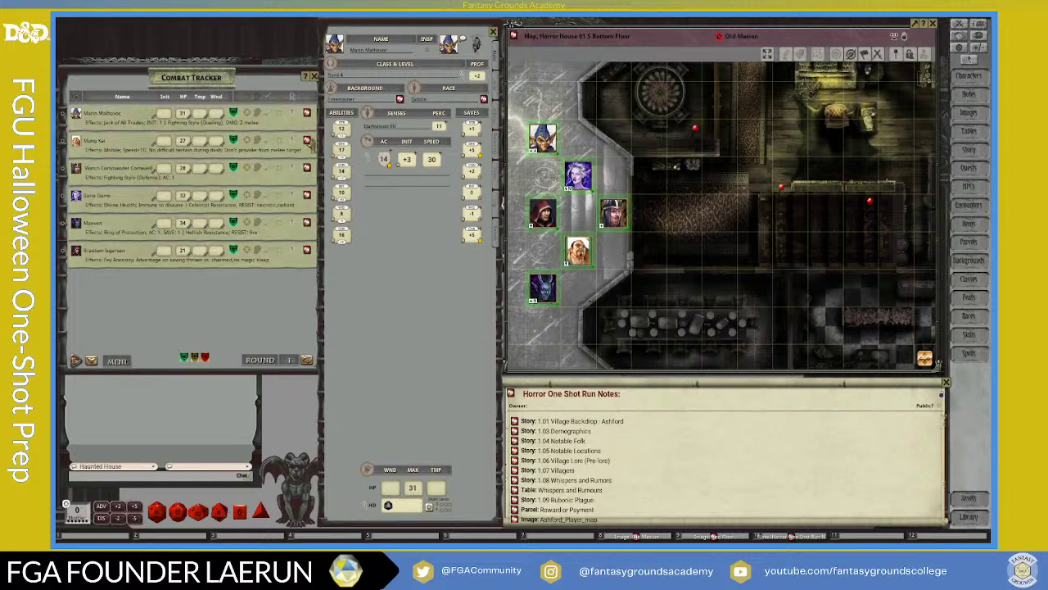
# Step: Open the monk's character sheet and fit it between the Combat Tracker and the map, narrower and nearly full height
pyautogui.click(307, 141)
pyautogui.moveTo(398, 46); pyautogui.dragTo(390, 27)
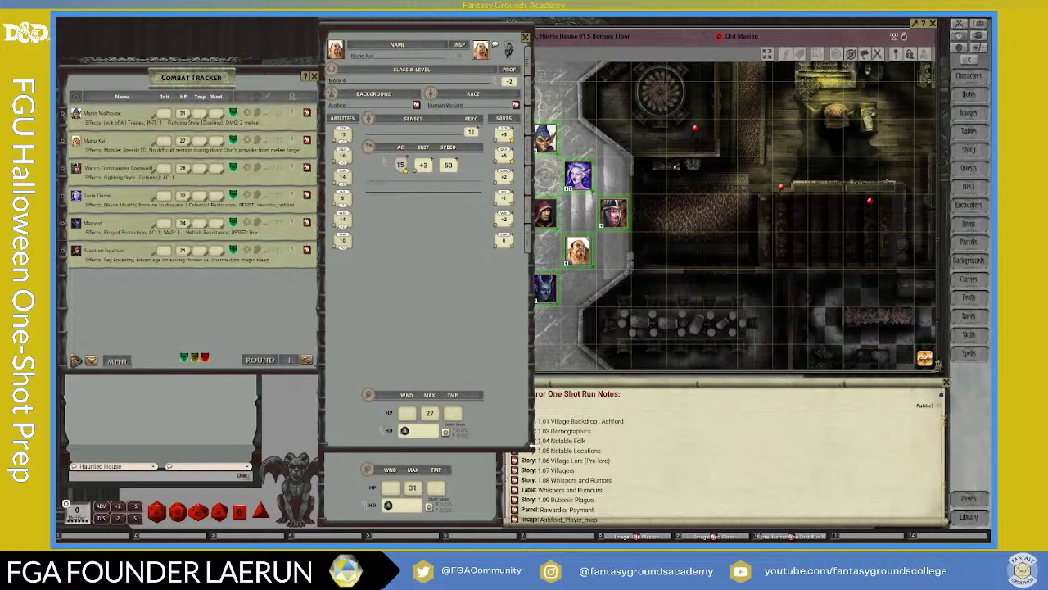
pyautogui.moveTo(531, 449); pyautogui.dragTo(502, 526)
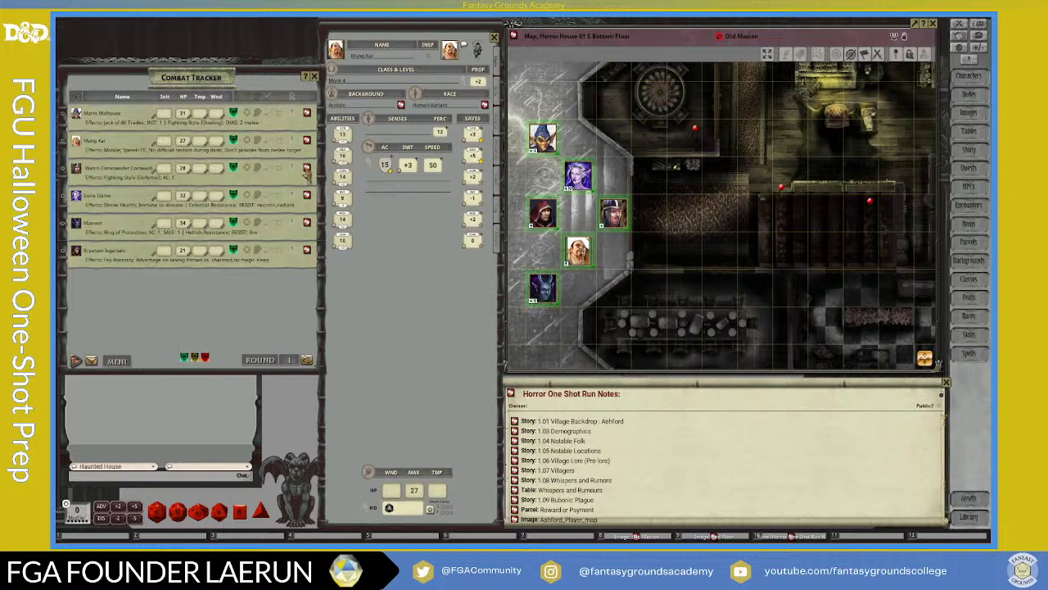
# Step: Open the fighter's character sheet and move it over the monk's sheet, narrowing and shortening it to fit the same gap
pyautogui.doubleClick(614, 211)
pyautogui.moveTo(506, 59); pyautogui.dragTo(440, 28)
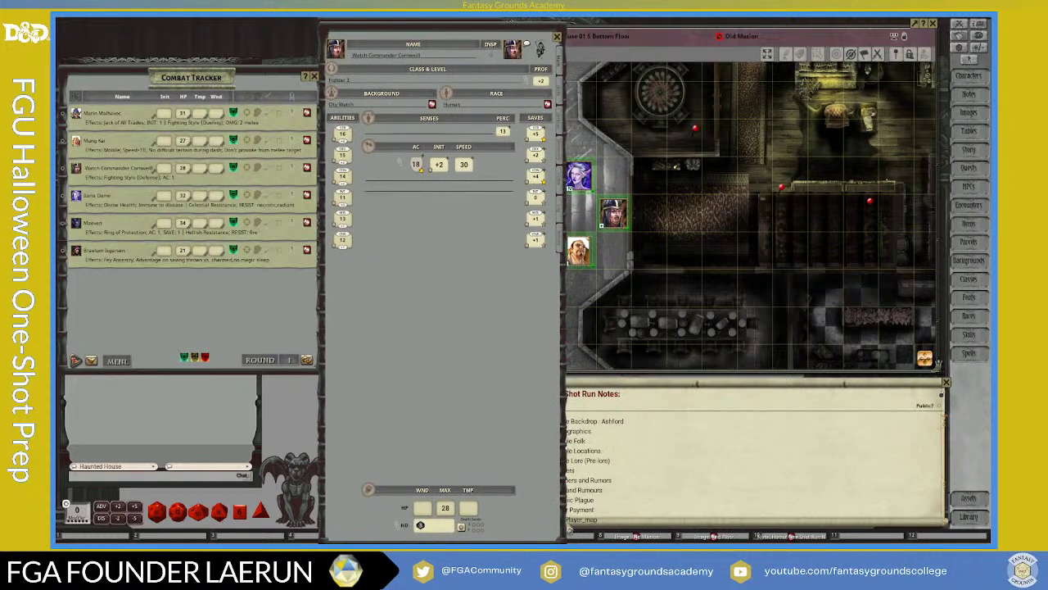
pyautogui.moveTo(565, 538); pyautogui.dragTo(498, 536)
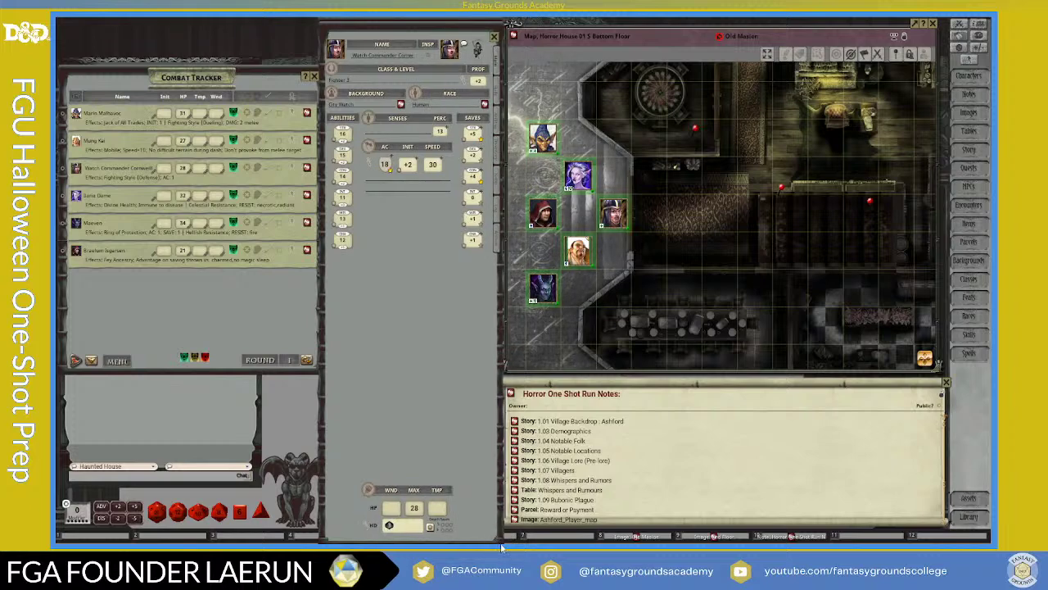
pyautogui.moveTo(502, 547); pyautogui.dragTo(500, 534)
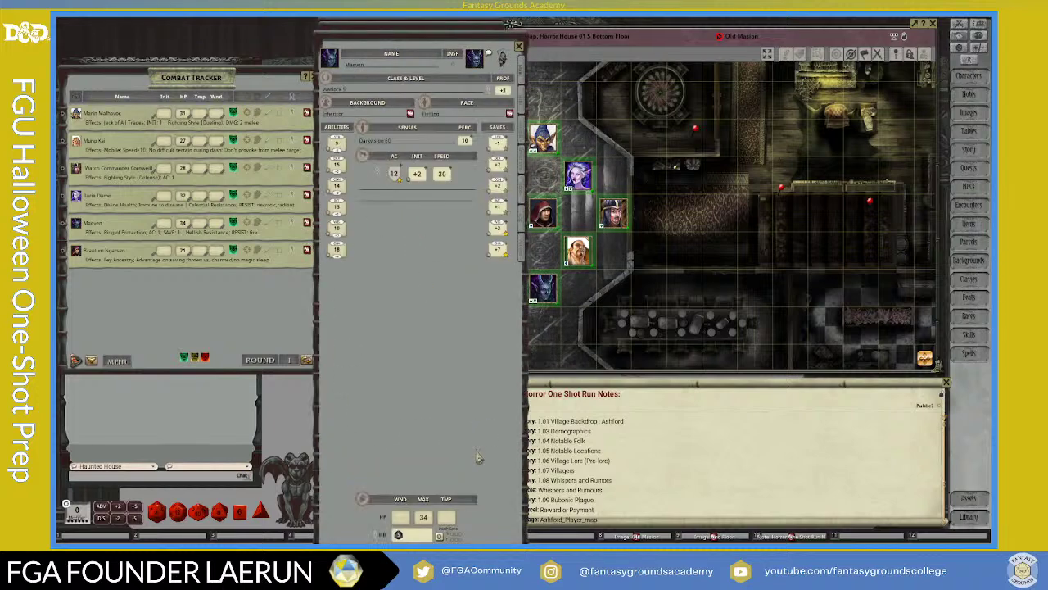
# Step: Fit the warlock's character sheet into the gap between tracker and map, and open the cleric's sheet over it
pyautogui.moveTo(501, 534); pyautogui.dragTo(476, 446)
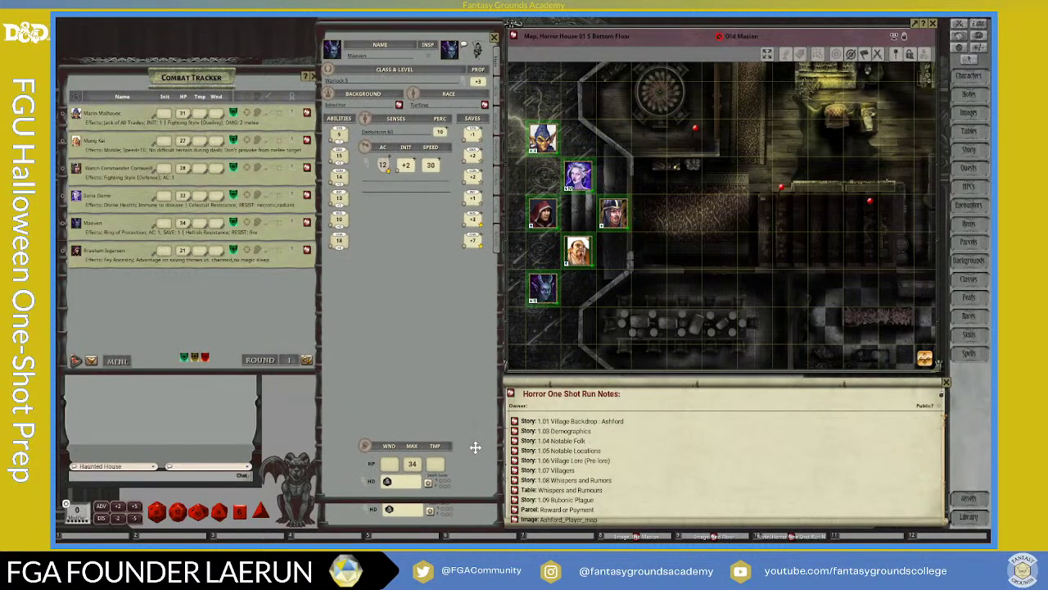
pyautogui.moveTo(502, 502); pyautogui.dragTo(501, 527)
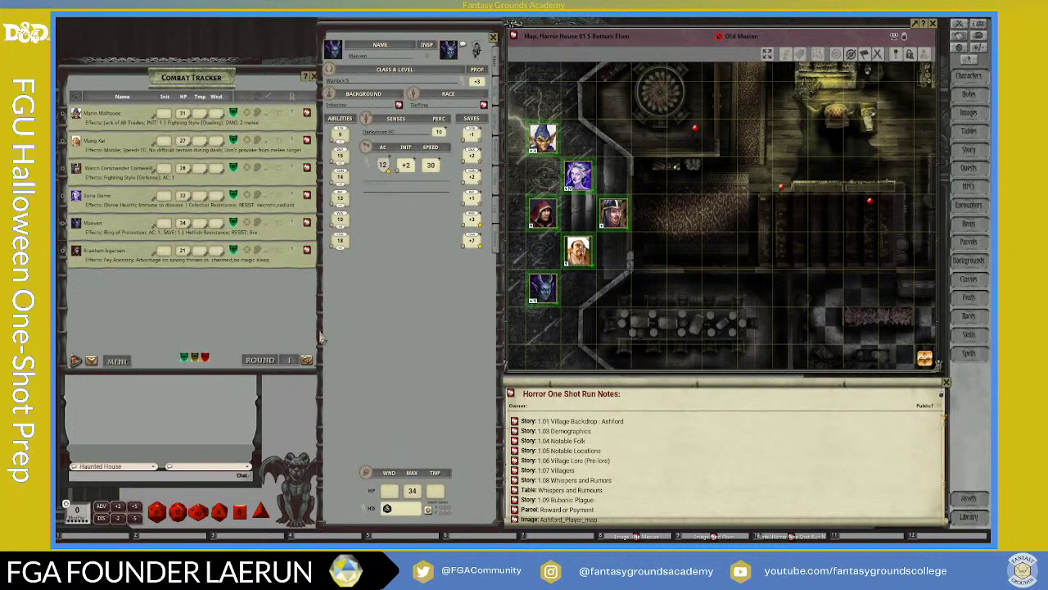
pyautogui.moveTo(314, 242); pyautogui.dragTo(308, 254)
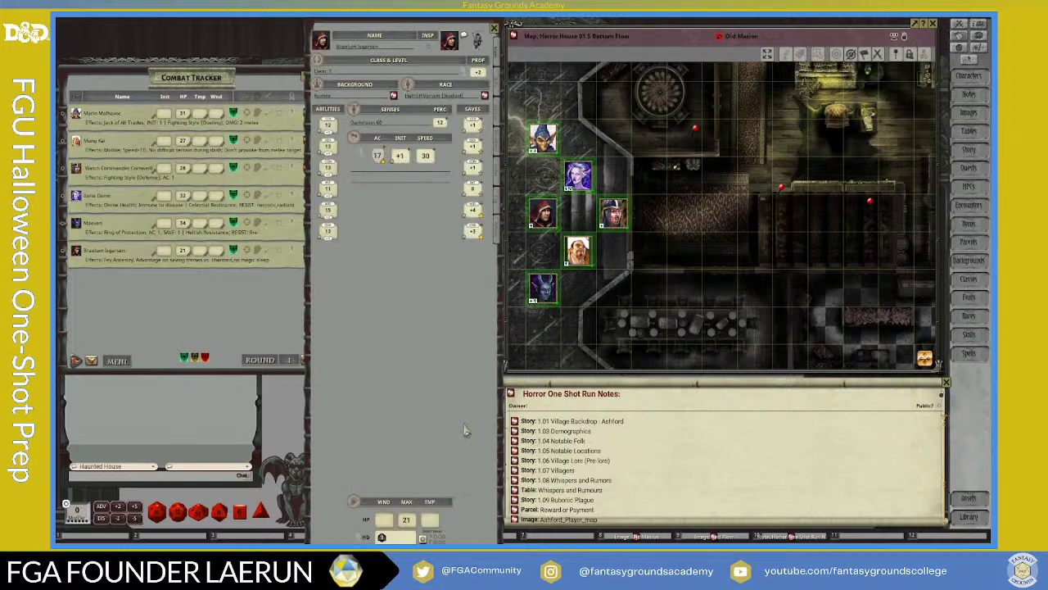
pyautogui.moveTo(464, 430); pyautogui.dragTo(458, 398)
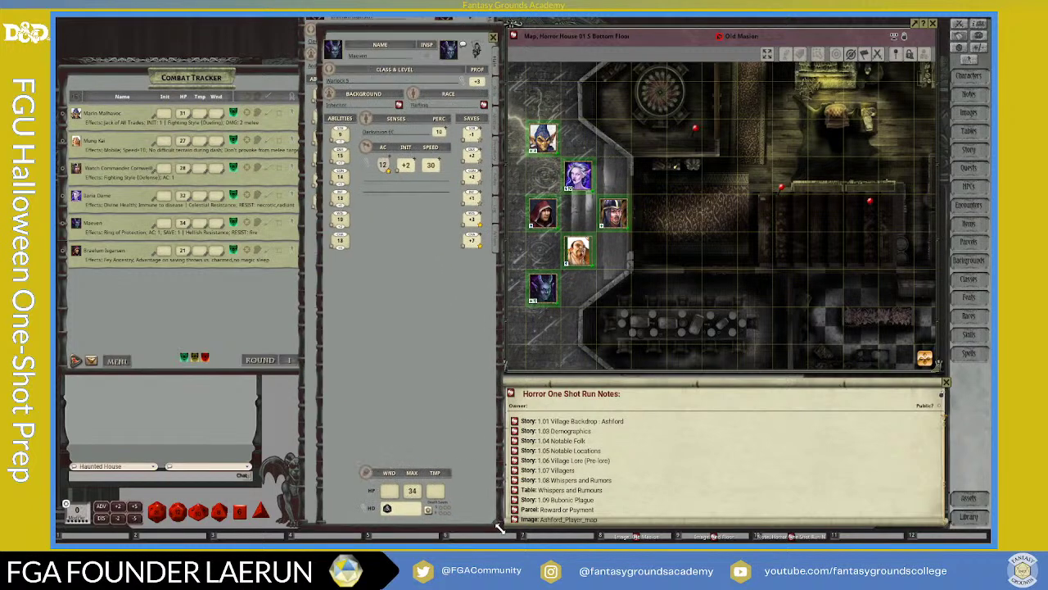
# Step: Widen the warlock's character sheet slightly and move it aside over the map, uncovering the cleric's sheet
pyautogui.moveTo(451, 425)
pyautogui.mouseDown()
pyautogui.moveTo(466, 423)
pyautogui.moveTo(444, 425)
pyautogui.mouseUp()
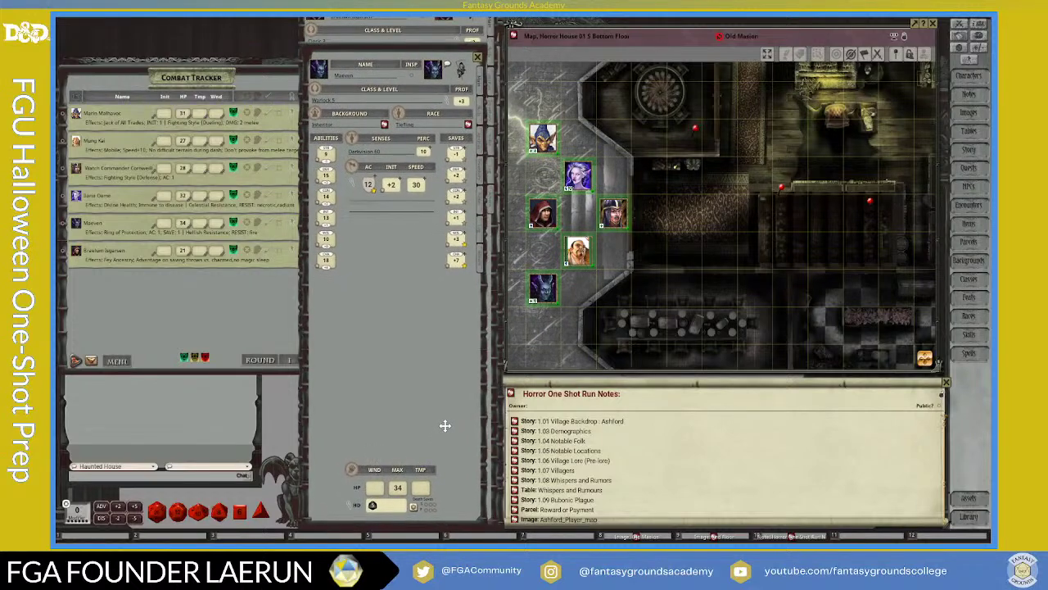
pyautogui.moveTo(485, 520); pyautogui.dragTo(498, 524)
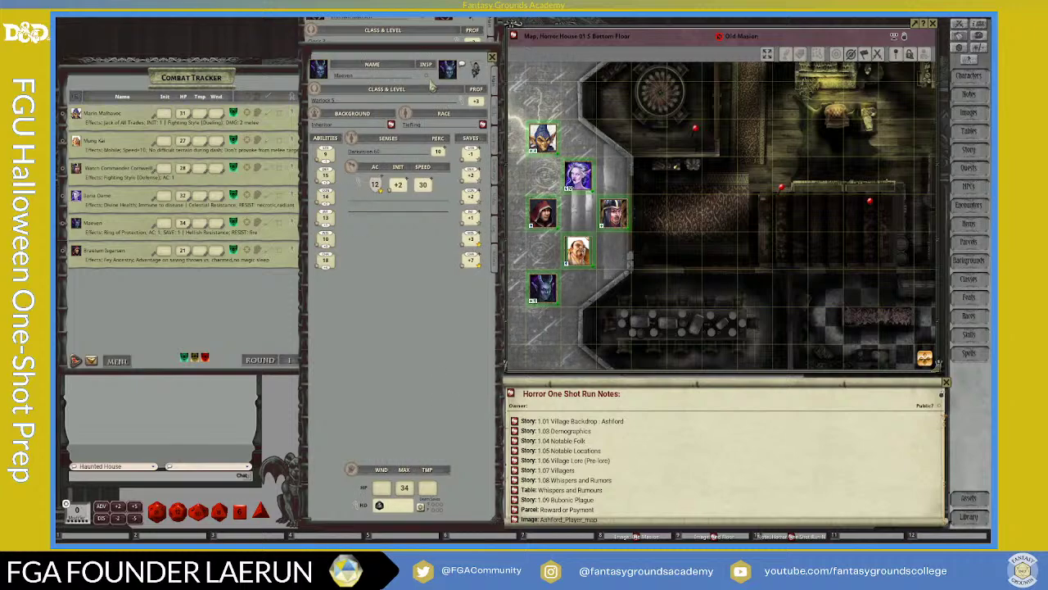
pyautogui.moveTo(415, 54); pyautogui.dragTo(691, 97)
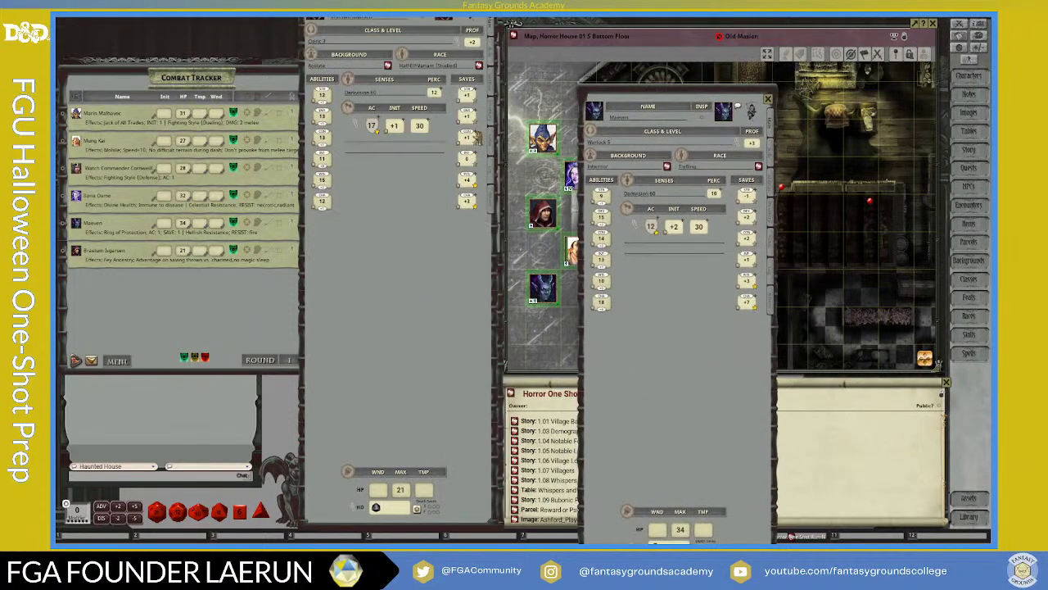
# Step: Shorten the cleric's character sheet and position it fully between the Combat Tracker and the map
pyautogui.moveTo(426, 206); pyautogui.dragTo(435, 213)
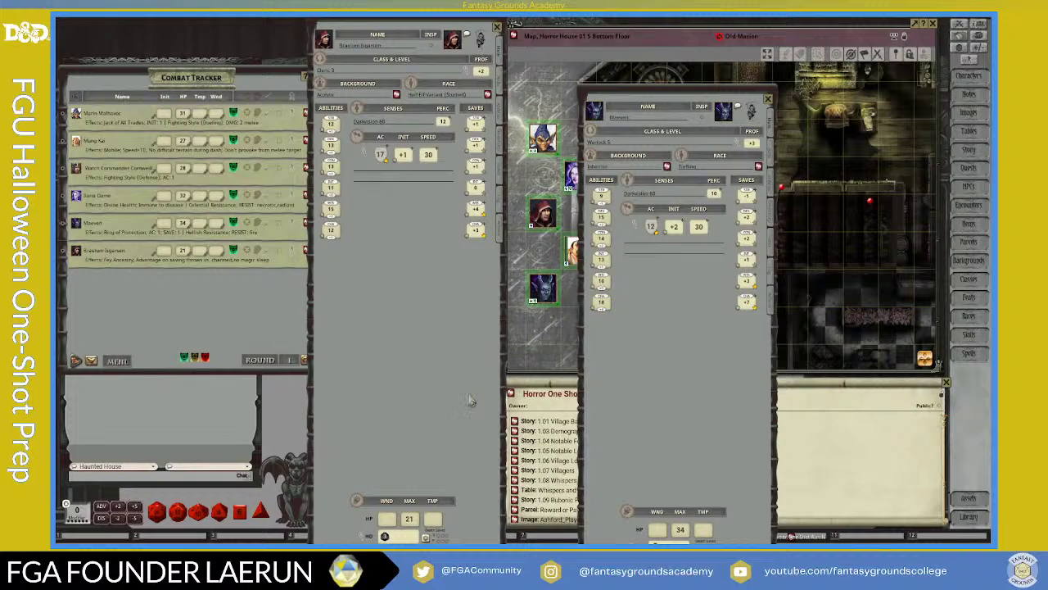
pyautogui.moveTo(472, 396); pyautogui.dragTo(467, 384)
pyautogui.moveTo(498, 463); pyautogui.dragTo(496, 437)
pyautogui.moveTo(460, 365); pyautogui.dragTo(467, 451)
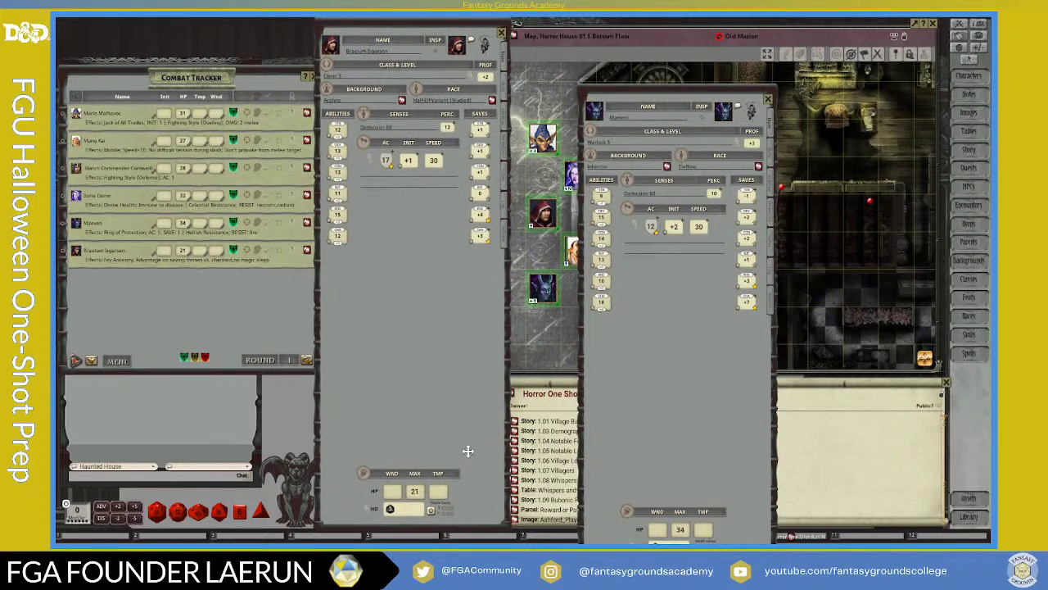
# Step: Move the warlock's character sheet back over the cleric's sheet and resize it to fit the gap
pyautogui.moveTo(581, 415); pyautogui.dragTo(412, 376)
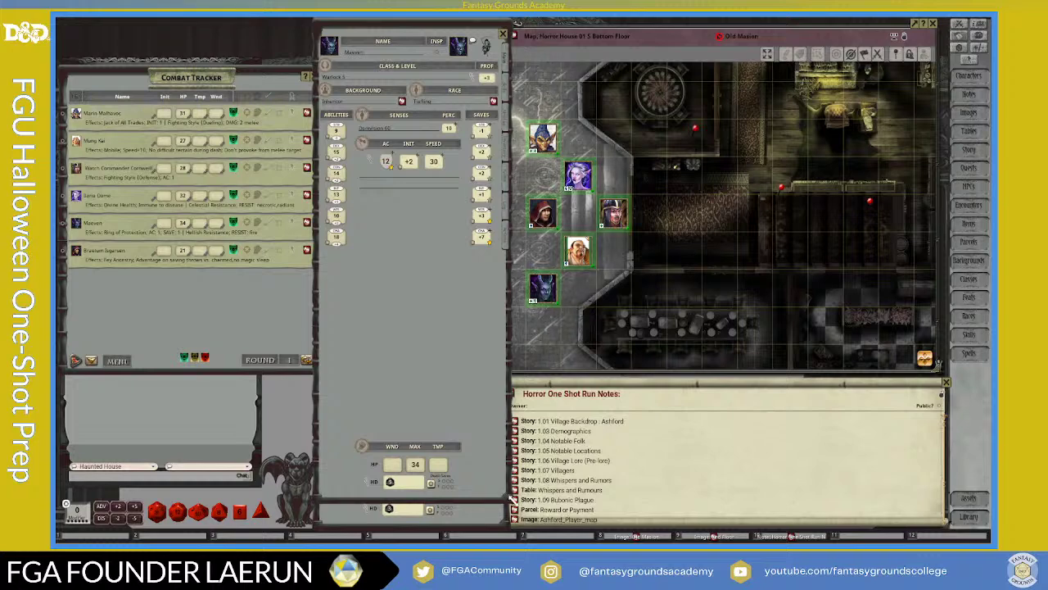
pyautogui.moveTo(505, 505); pyautogui.dragTo(504, 528)
# Step: Shift the Horror House map slightly away from the character sheets and realign the Horror One Shot Run Notes window beneath it
pyautogui.moveTo(640, 26); pyautogui.dragTo(648, 22)
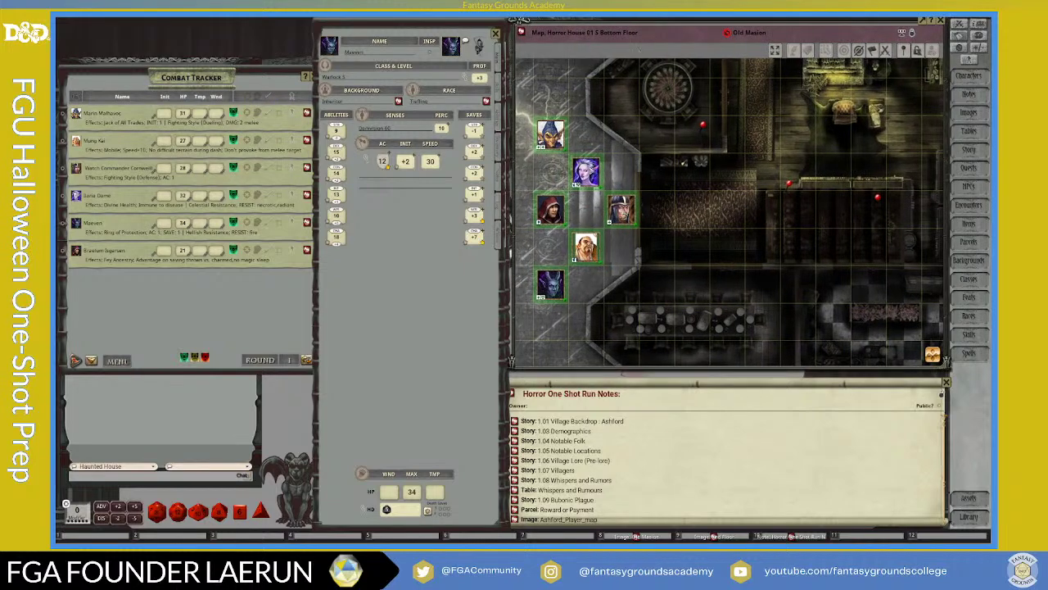
pyautogui.moveTo(621, 381); pyautogui.dragTo(627, 378)
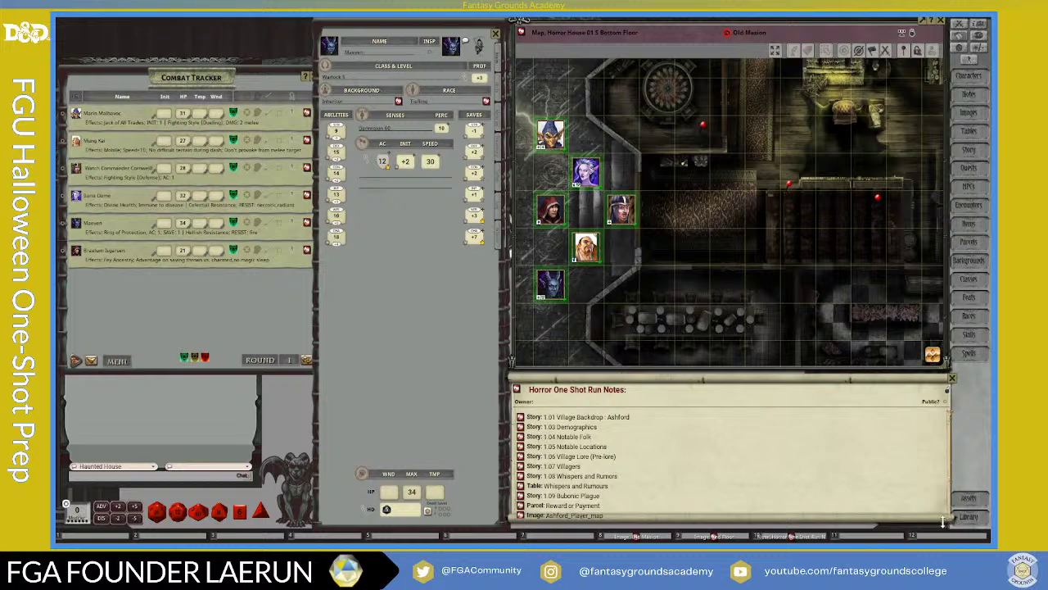
pyautogui.moveTo(946, 522); pyautogui.dragTo(940, 520)
pyautogui.moveTo(760, 393); pyautogui.dragTo(763, 392)
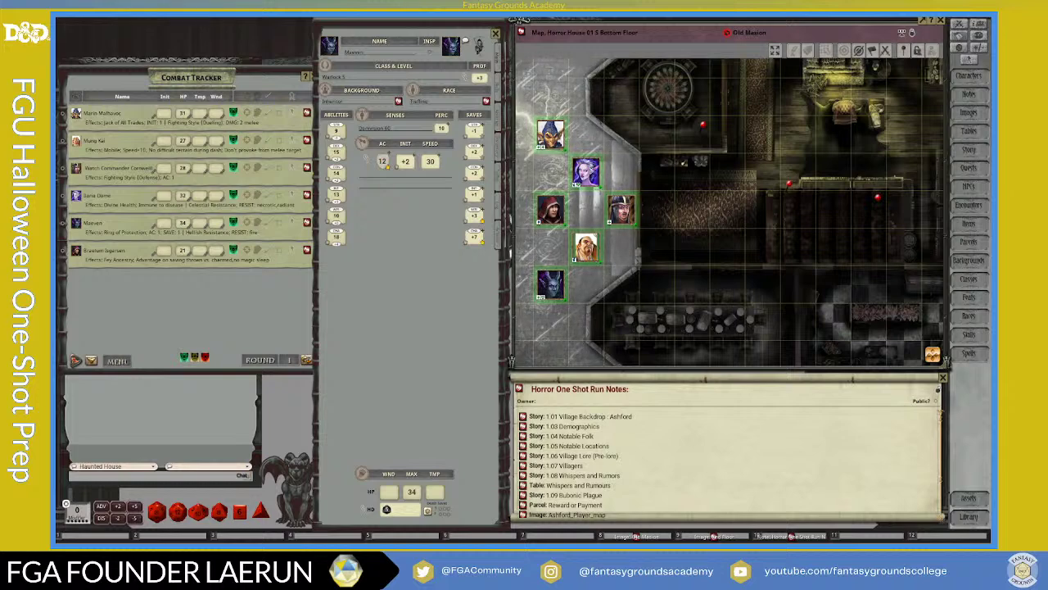
# Step: Nudge the warlock's sheet toward the map and the Combat Tracker away from it, clearing the overlap between them
pyautogui.moveTo(371, 370); pyautogui.dragTo(374, 370)
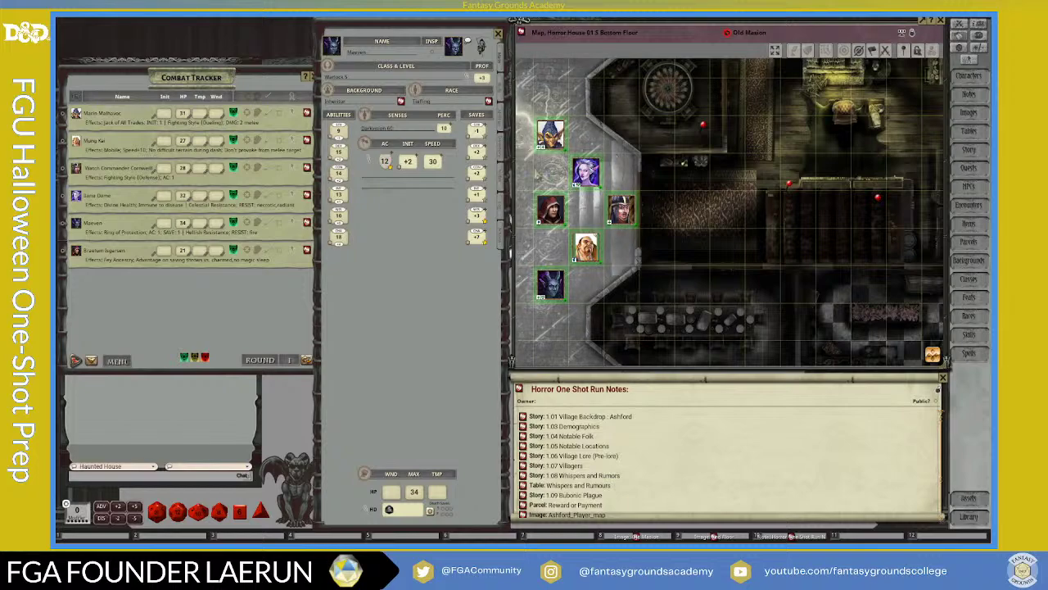
pyautogui.scroll(-1, 638, 278)
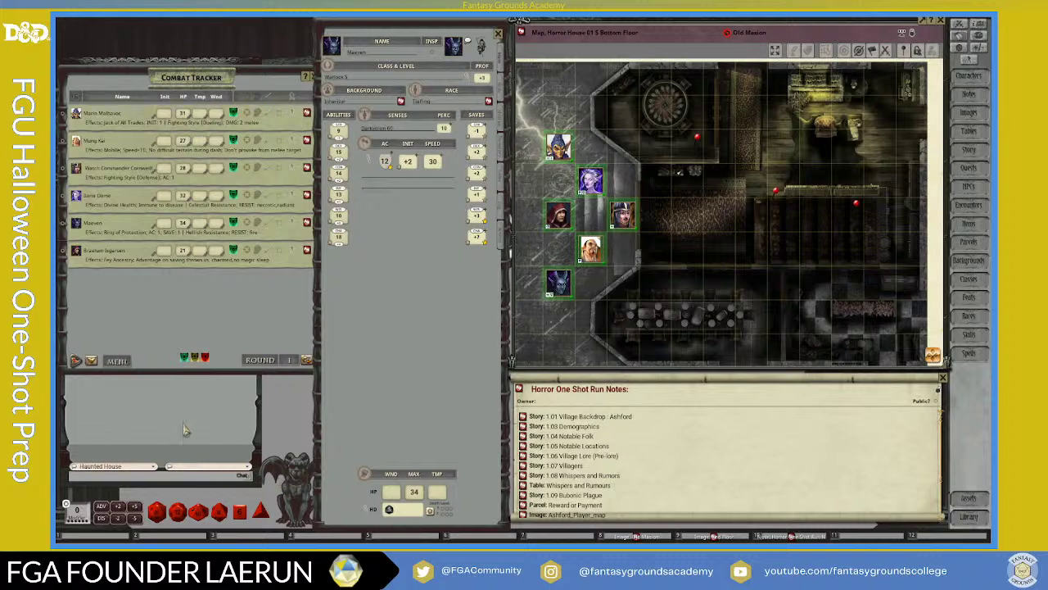
pyautogui.moveTo(187, 314)
pyautogui.mouseDown()
pyautogui.moveTo(271, 304)
pyautogui.moveTo(189, 302)
pyautogui.moveTo(253, 371)
pyautogui.moveTo(168, 322)
pyautogui.moveTo(175, 297)
pyautogui.moveTo(182, 302)
pyautogui.mouseUp()
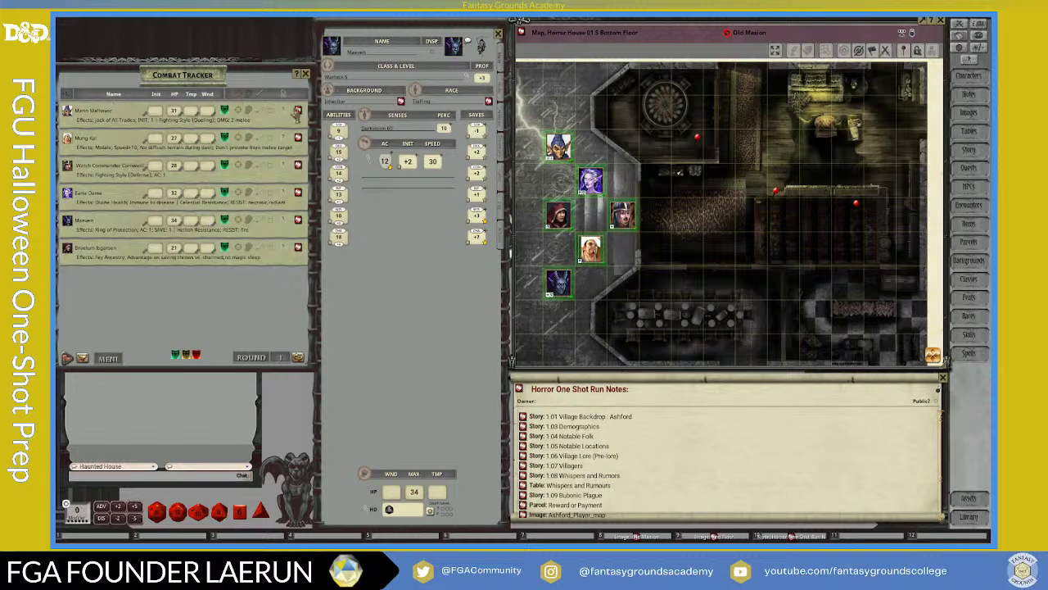
# Step: Open each of the six party members' sheets from the Combat Tracker, lining the paladin's sheet up with the others
pyautogui.click(297, 112)
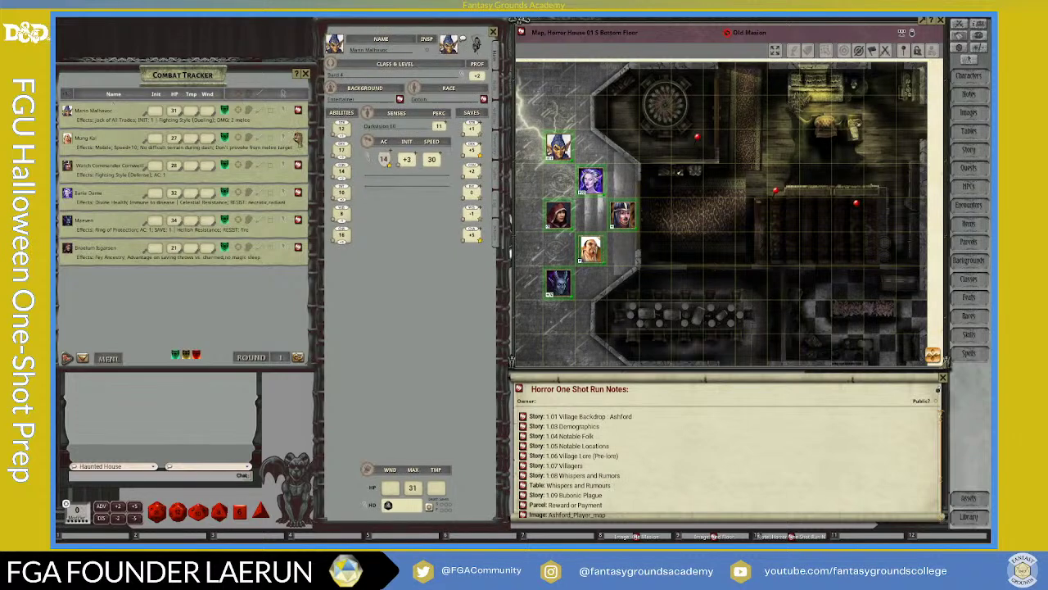
pyautogui.click(297, 137)
pyautogui.click(298, 166)
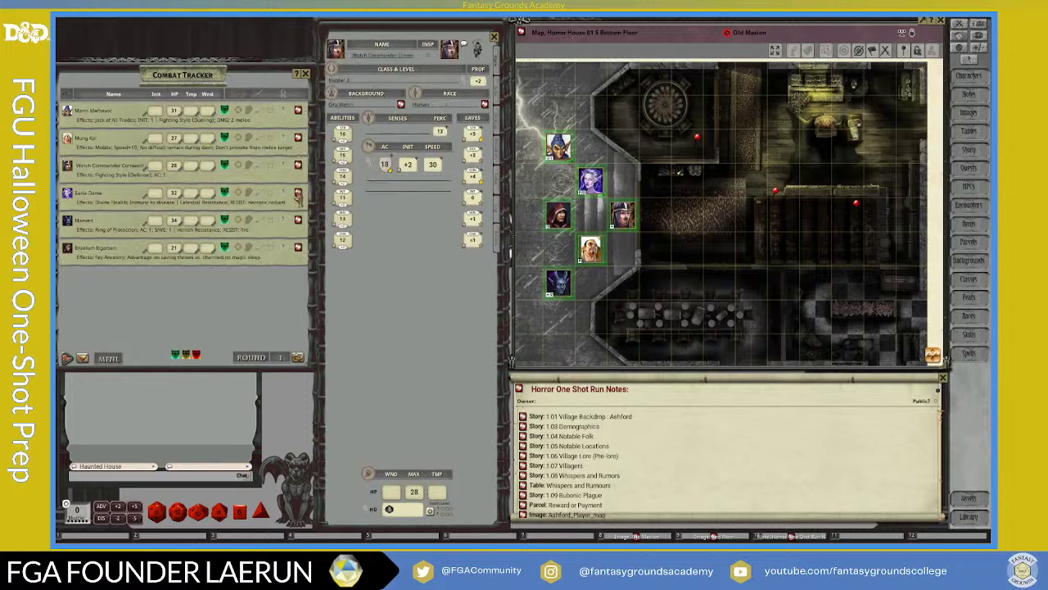
pyautogui.click(298, 193)
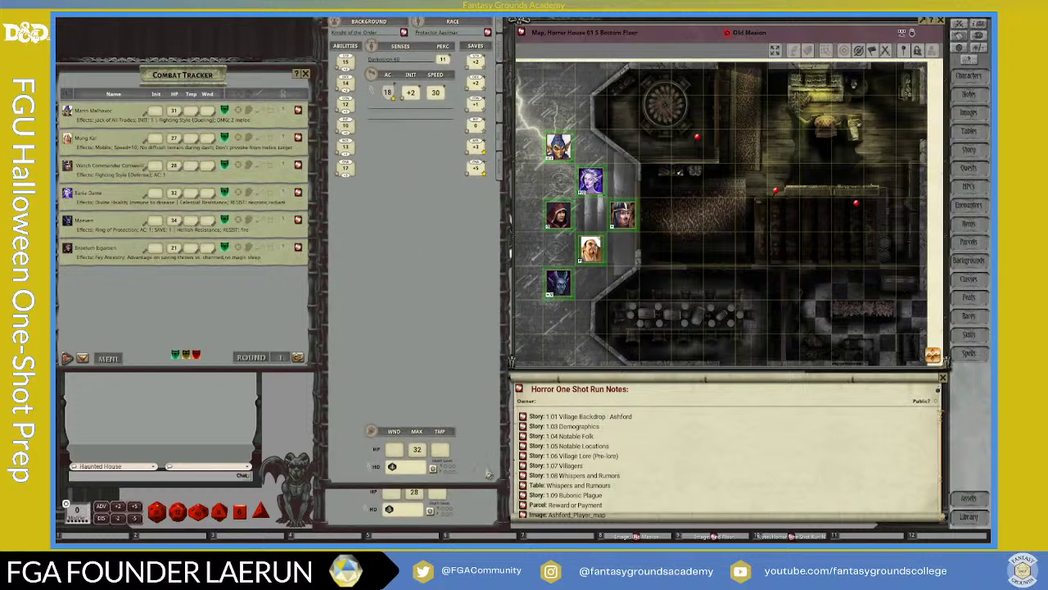
pyautogui.moveTo(503, 484); pyautogui.dragTo(471, 436)
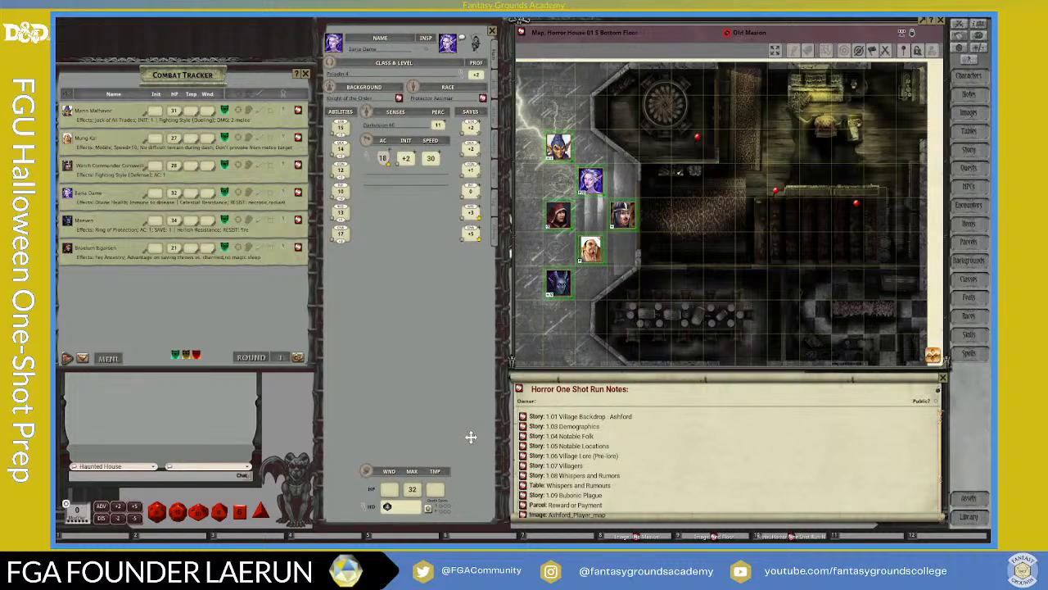
pyautogui.click(298, 220)
pyautogui.click(298, 249)
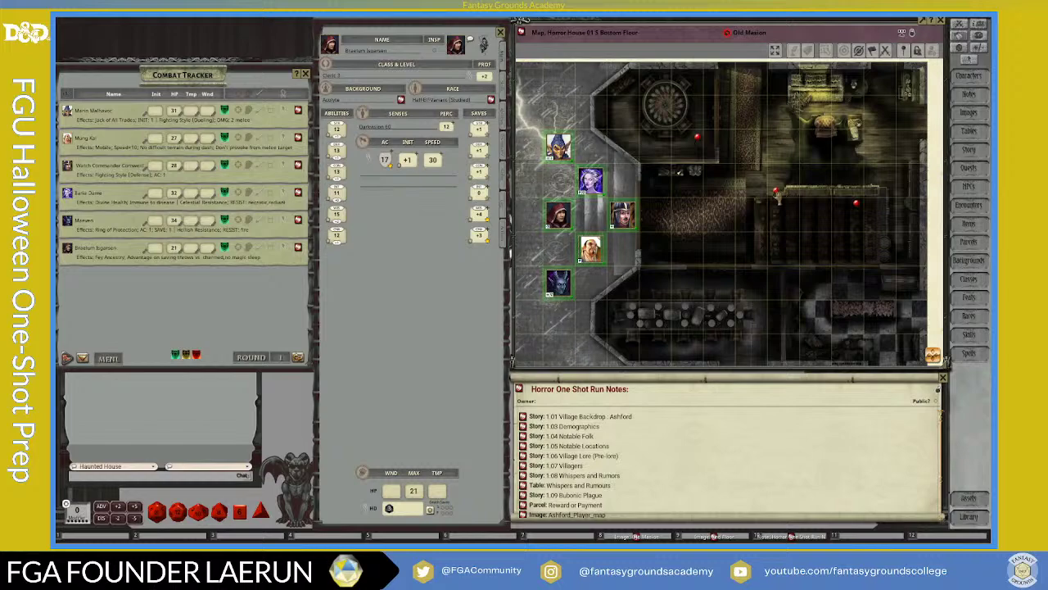
# Step: Open the Doom Slide Trap record from its map pin and place the NPCs list beside it
pyautogui.doubleClick(777, 194)
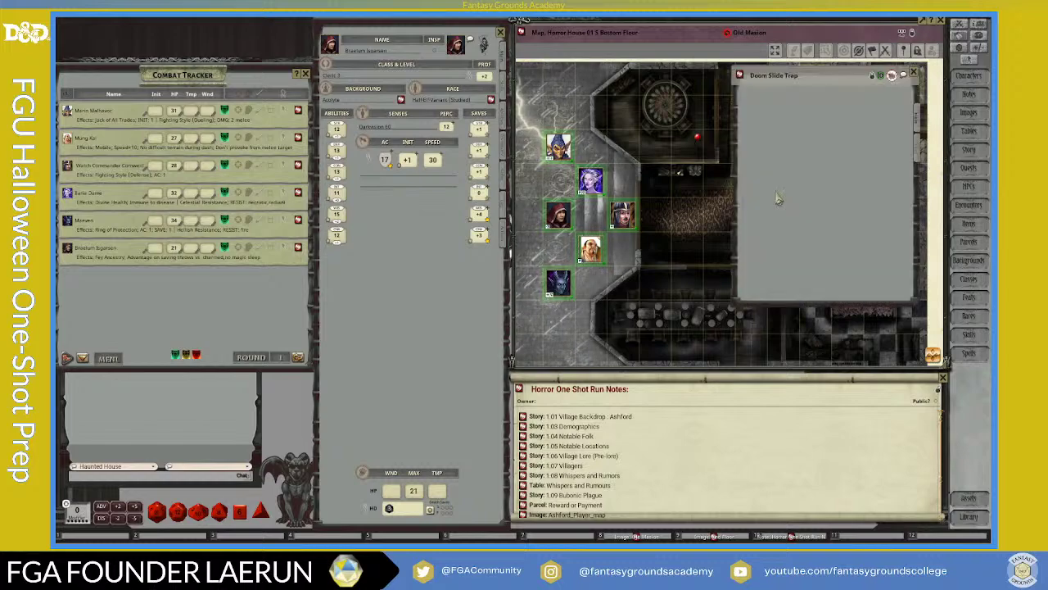
pyautogui.moveTo(822, 74); pyautogui.dragTo(458, 201)
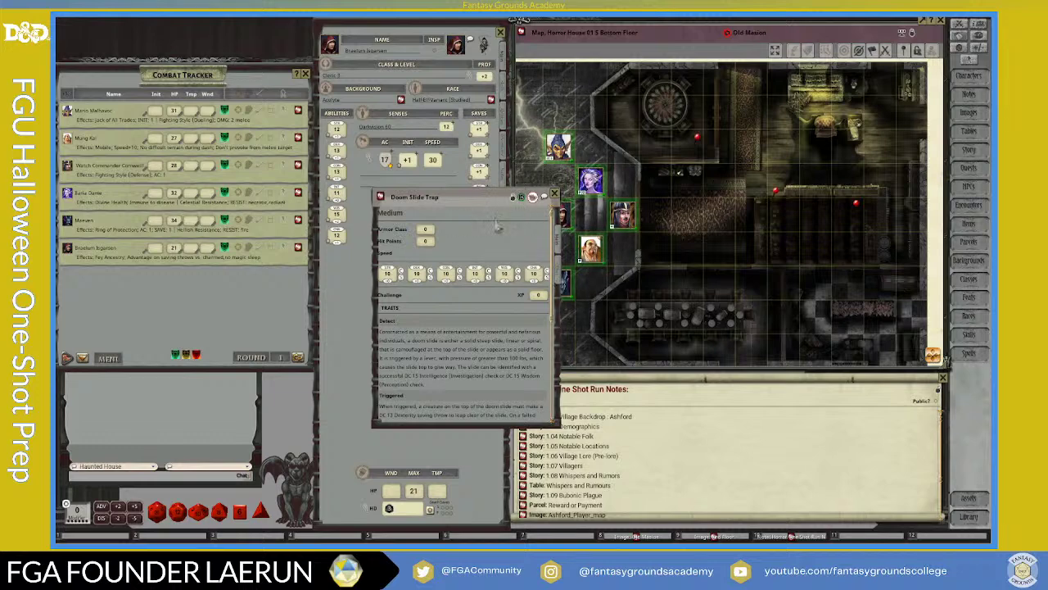
pyautogui.moveTo(500, 207); pyautogui.dragTo(779, 131)
pyautogui.click(969, 188)
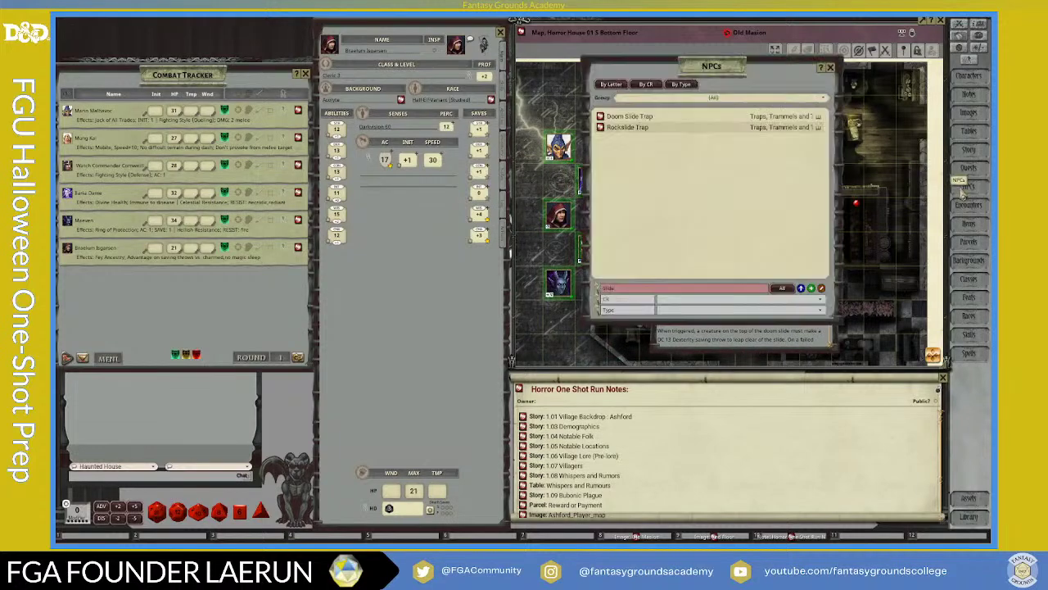
pyautogui.moveTo(737, 64); pyautogui.dragTo(520, 156)
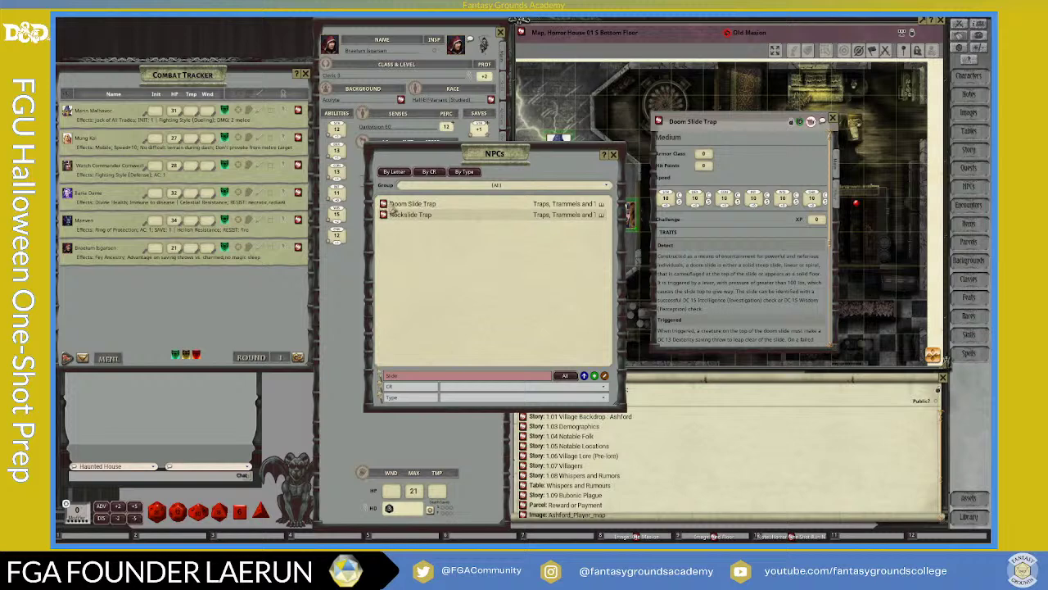
# Step: Close the Doom Slide Trap record and delete its shortcut pin from the Horror House map
pyautogui.click(832, 118)
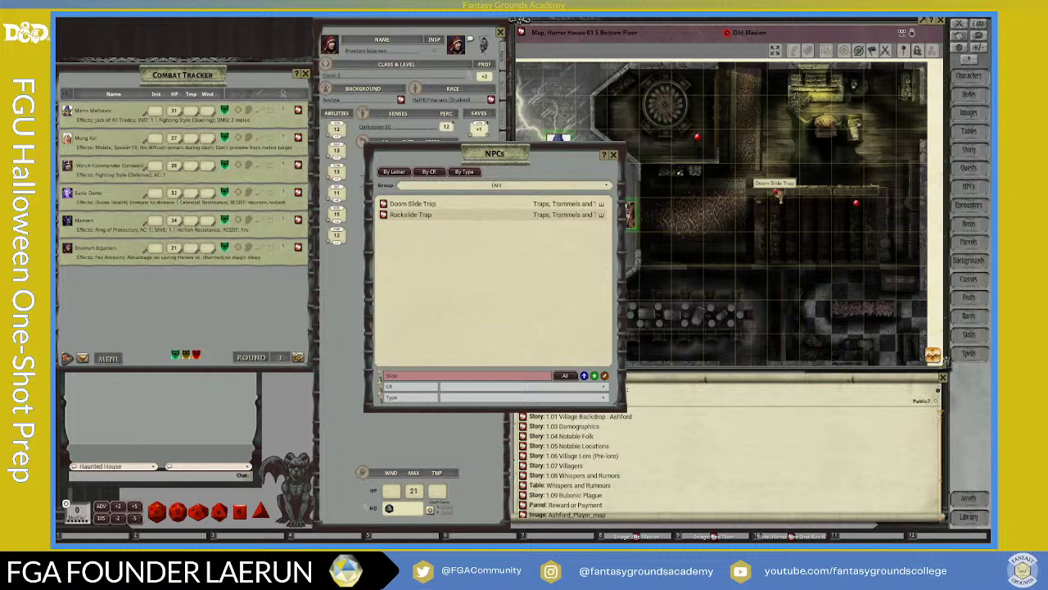
pyautogui.click(778, 195)
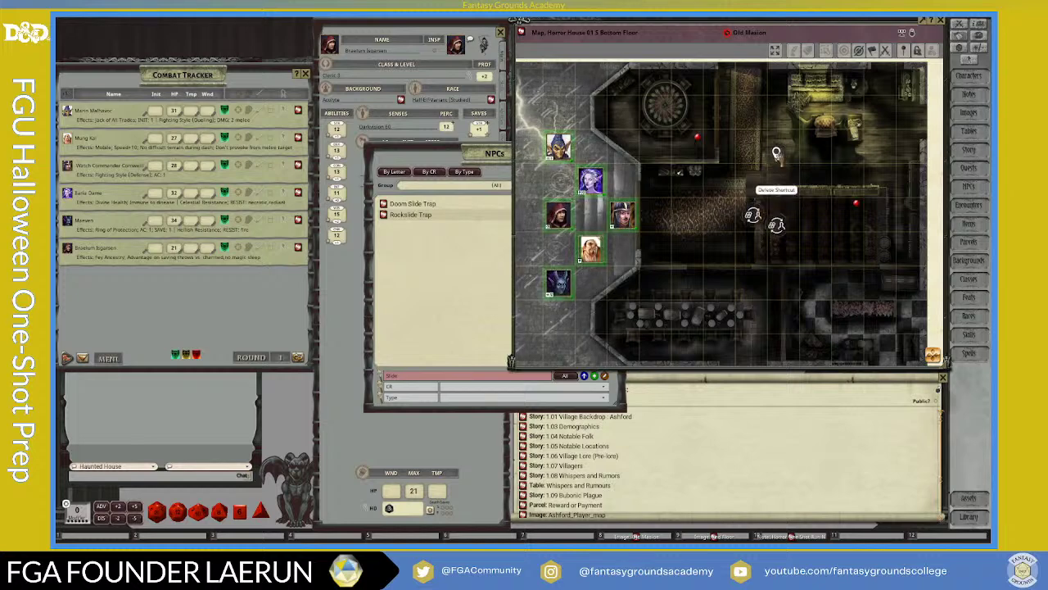
# Step: Make a campaign copy of the Doom Slide Trap in the NPCs list and open the group choices
pyautogui.click(499, 178)
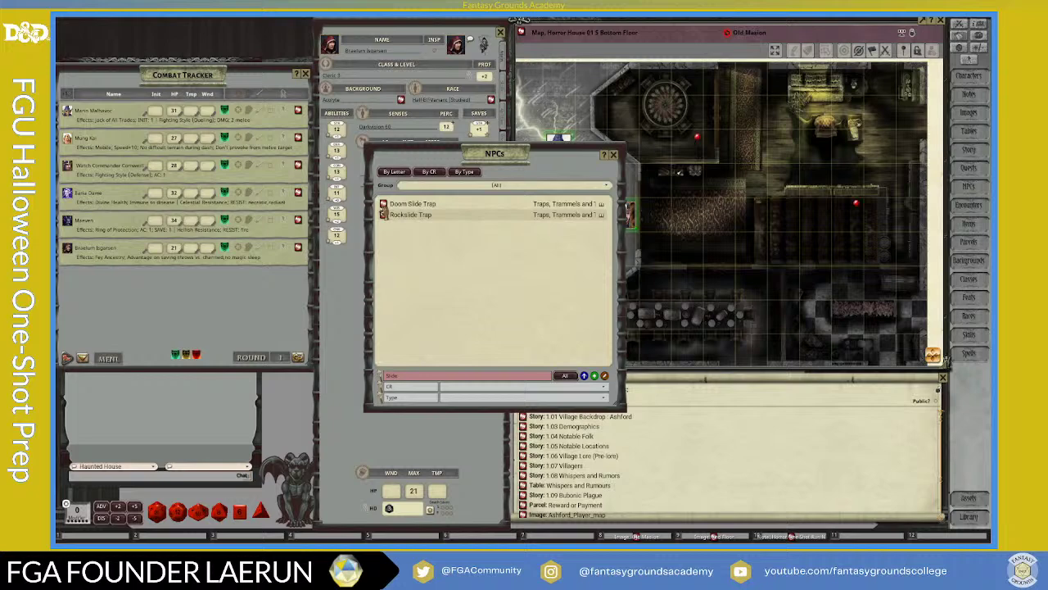
pyautogui.moveTo(445, 256); pyautogui.dragTo(434, 246)
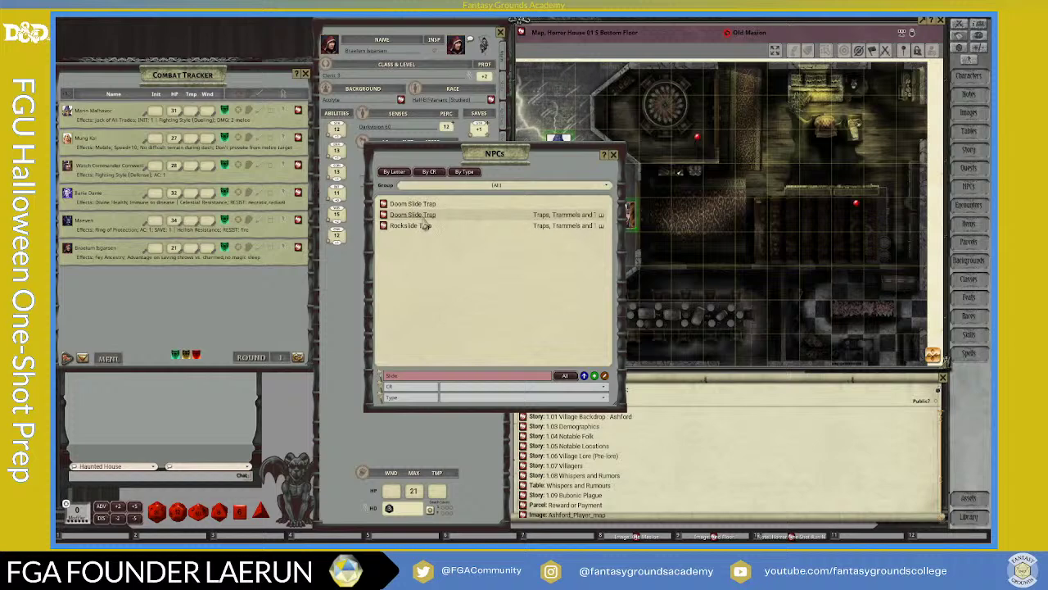
pyautogui.click(574, 188)
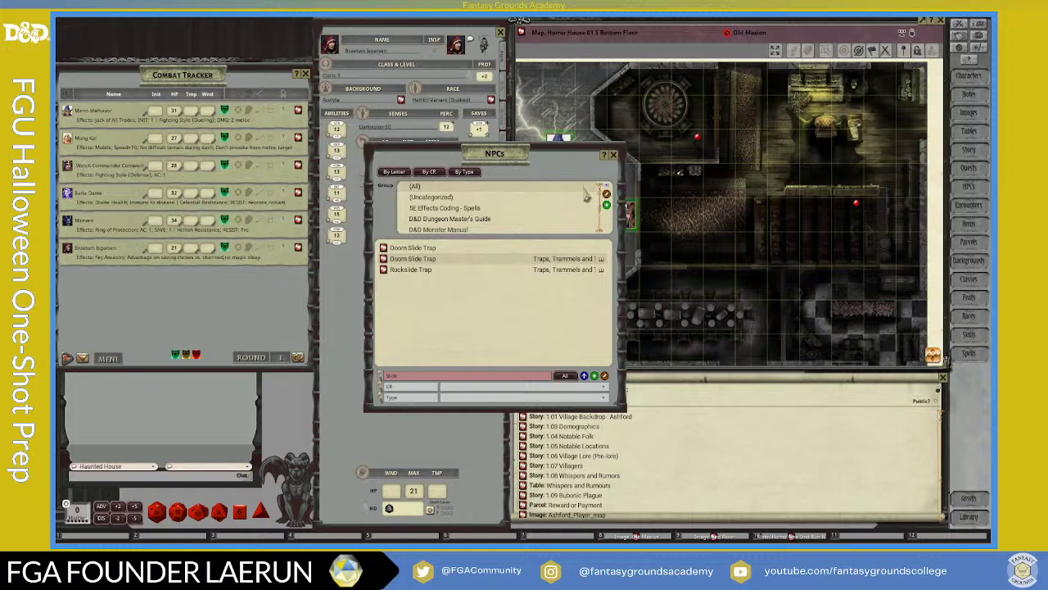
# Step: Create a new NPC group, name it "Mansion NPCs", and finish editing the groups
pyautogui.click(606, 204)
pyautogui.scroll(-2, 504, 225)
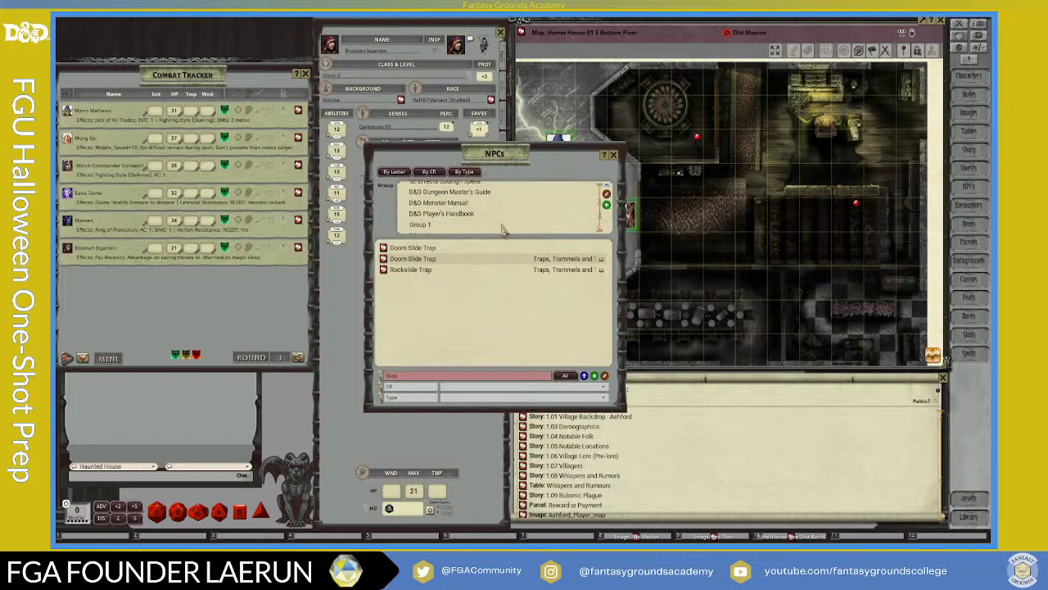
pyautogui.scroll(-2, 503, 225)
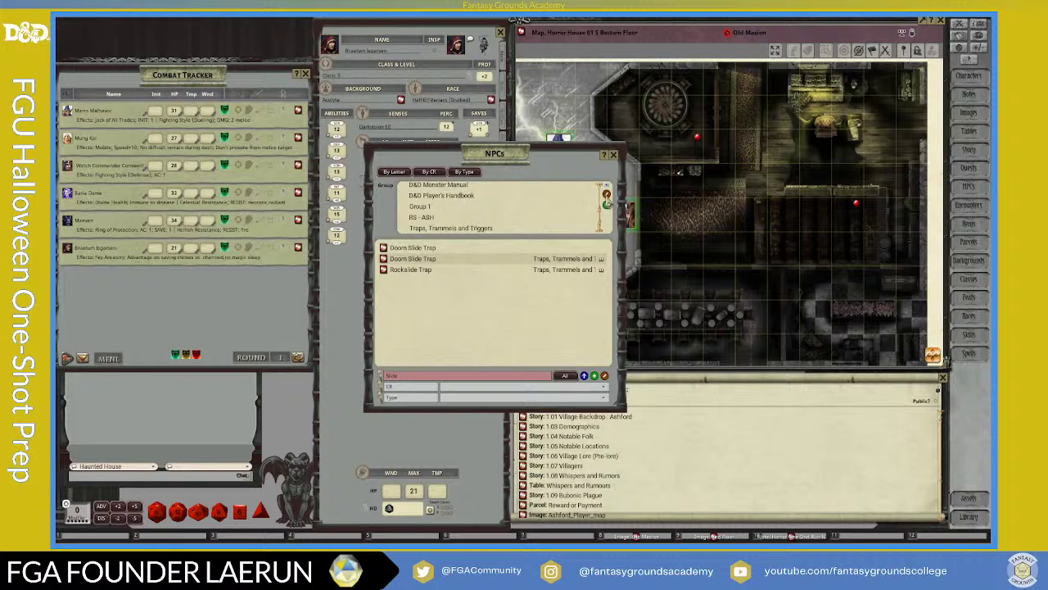
pyautogui.click(606, 195)
pyautogui.click(471, 217)
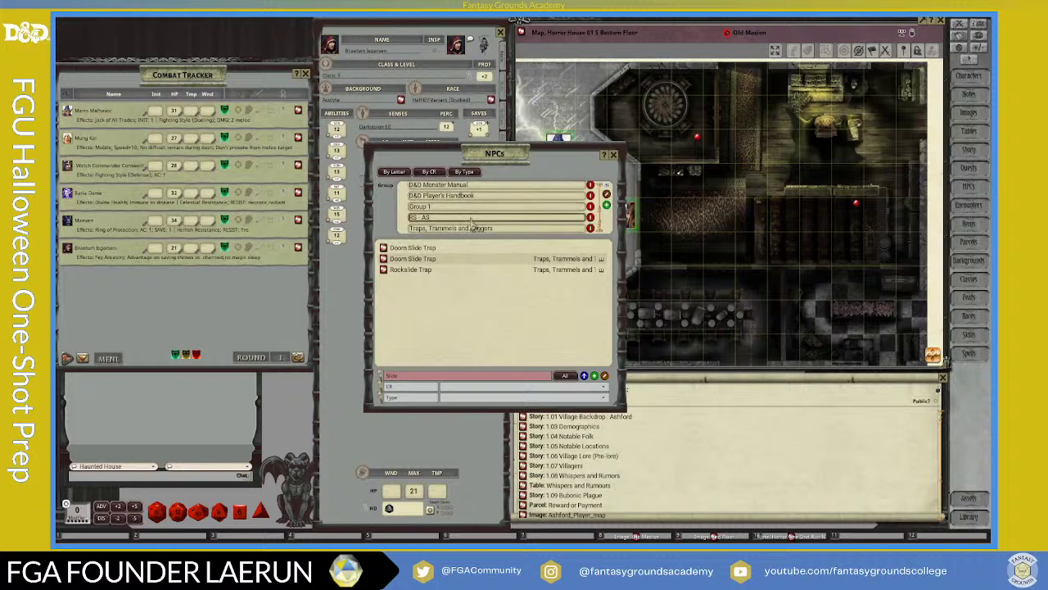
pyautogui.write('H')
pyautogui.click(450, 209)
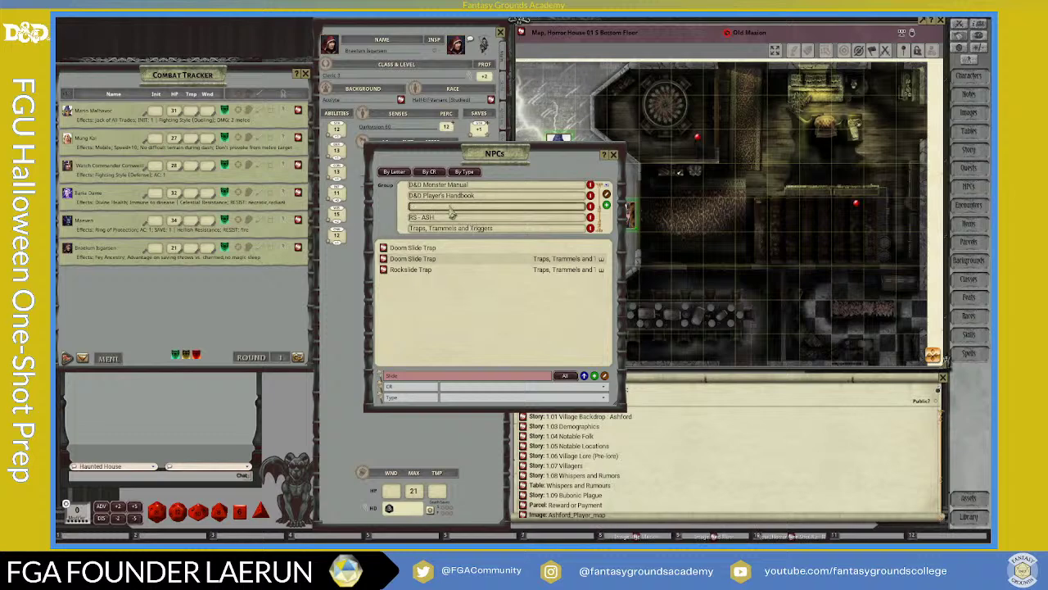
pyautogui.write('Man')
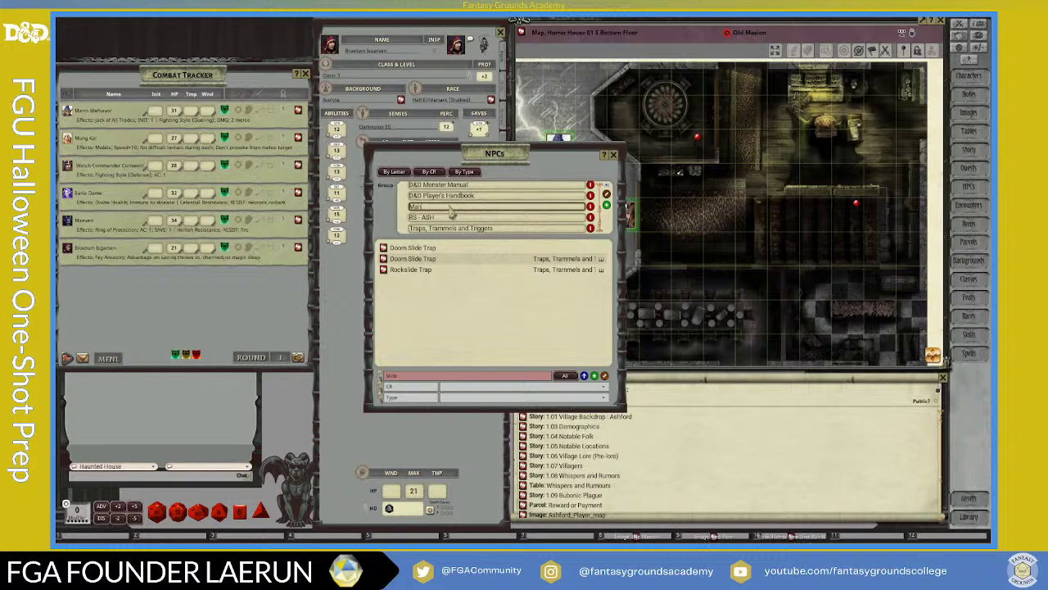
pyautogui.write('sio')
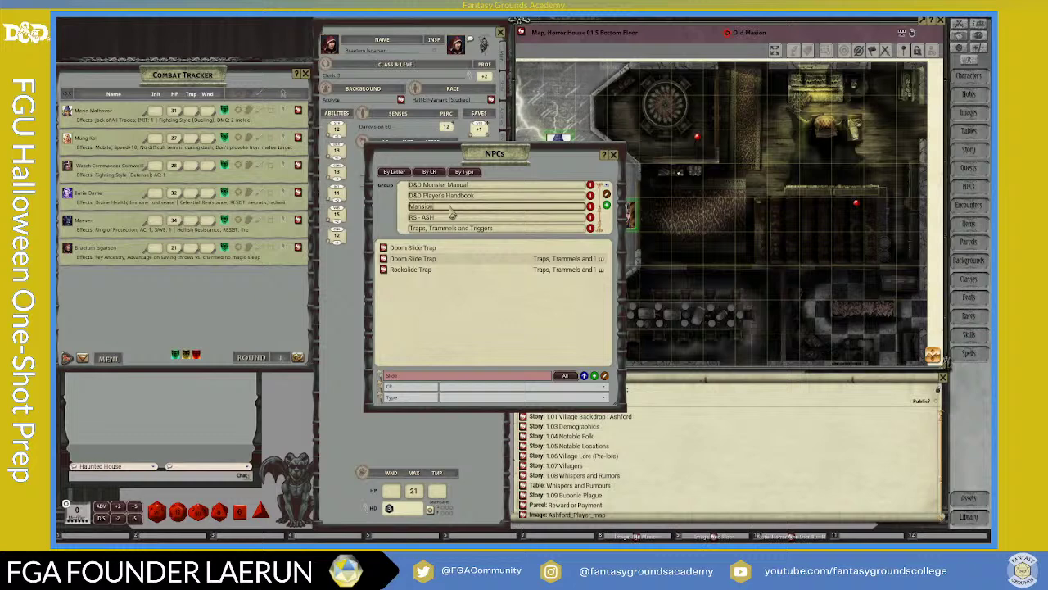
pyautogui.write('n')
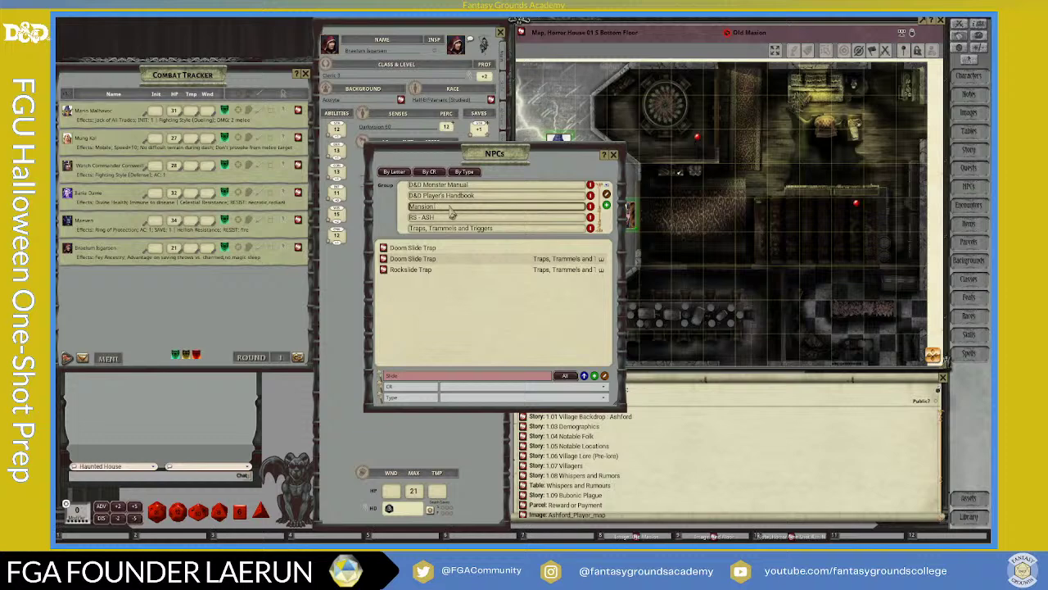
pyautogui.write(' NPCs')
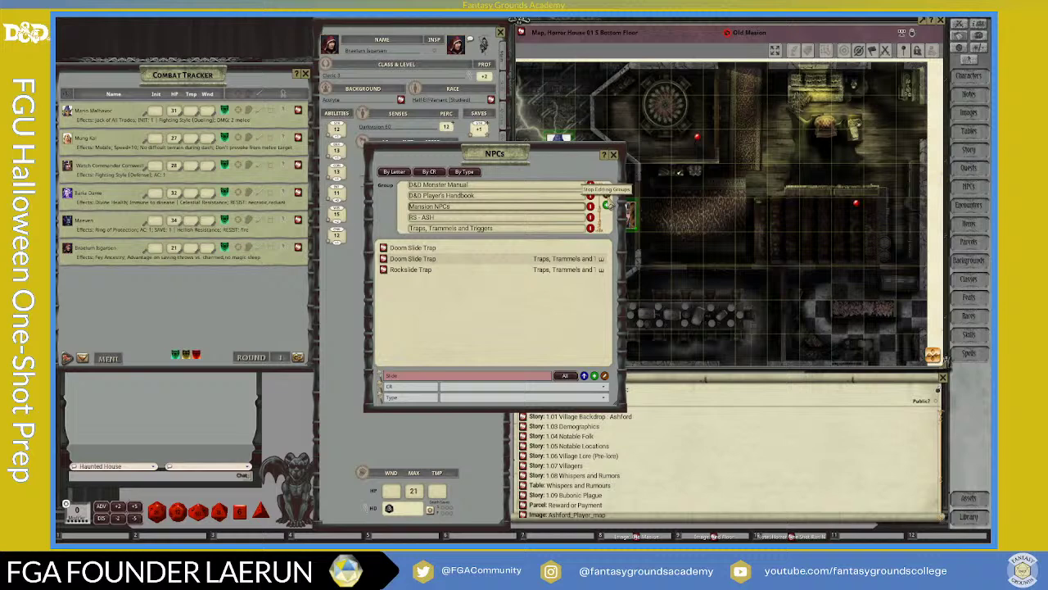
pyautogui.click(607, 205)
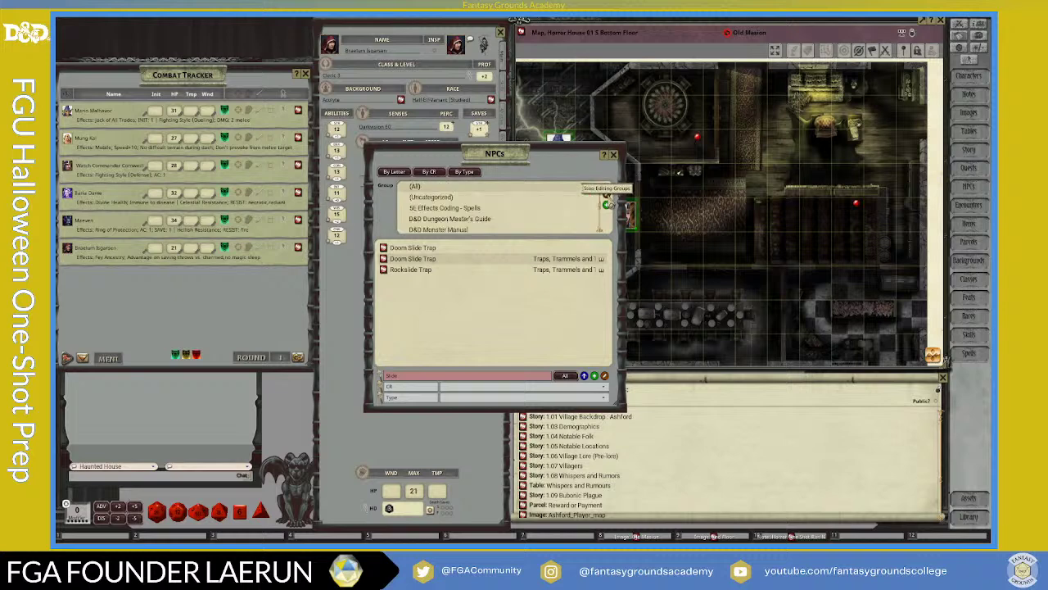
# Step: Assign the uncategorized Doom Slide Trap to the Mansion NPCs group
pyautogui.scroll(-2, 495, 219)
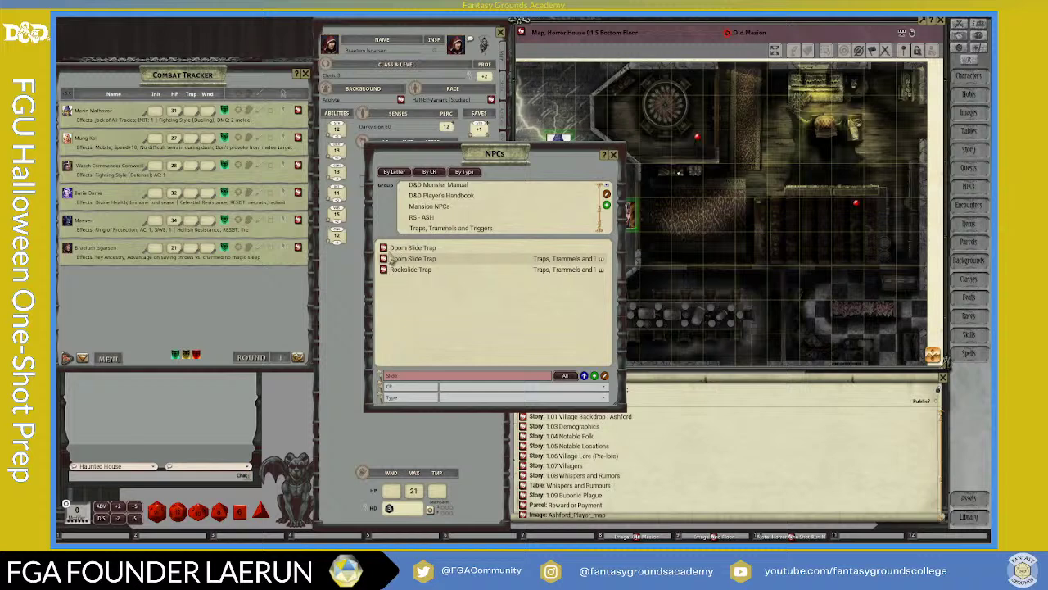
pyautogui.moveTo(385, 249); pyautogui.dragTo(442, 210)
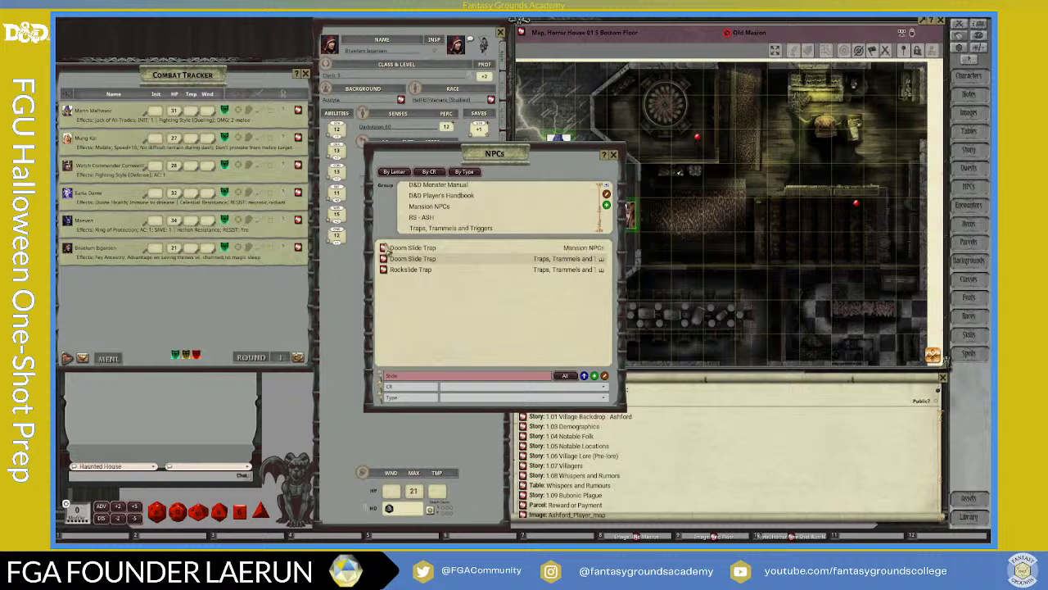
pyautogui.moveTo(383, 247); pyautogui.dragTo(516, 201)
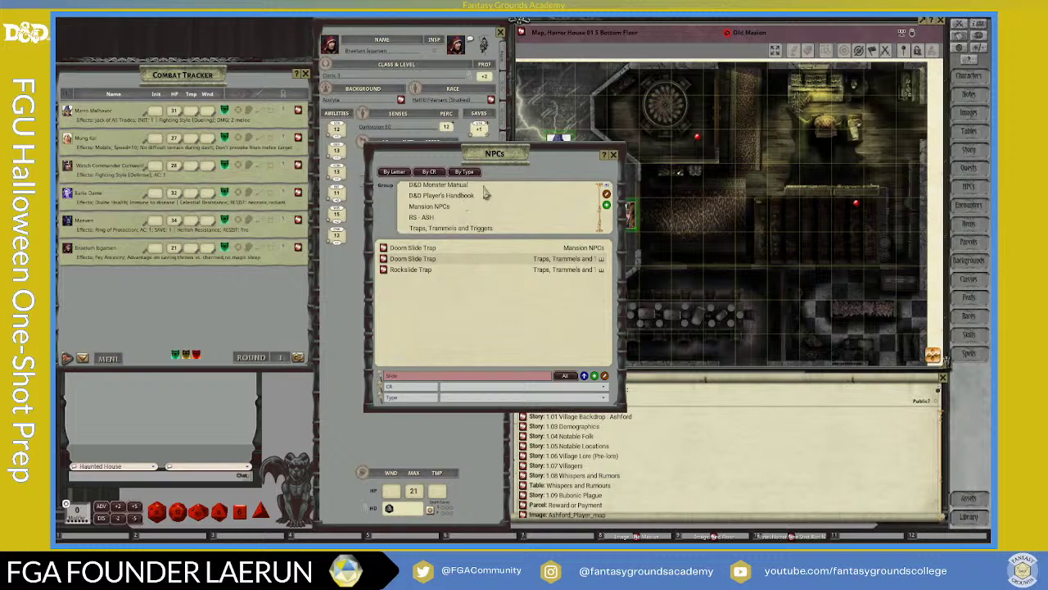
pyautogui.scroll(-2, 479, 208)
pyautogui.scroll(2, 467, 205)
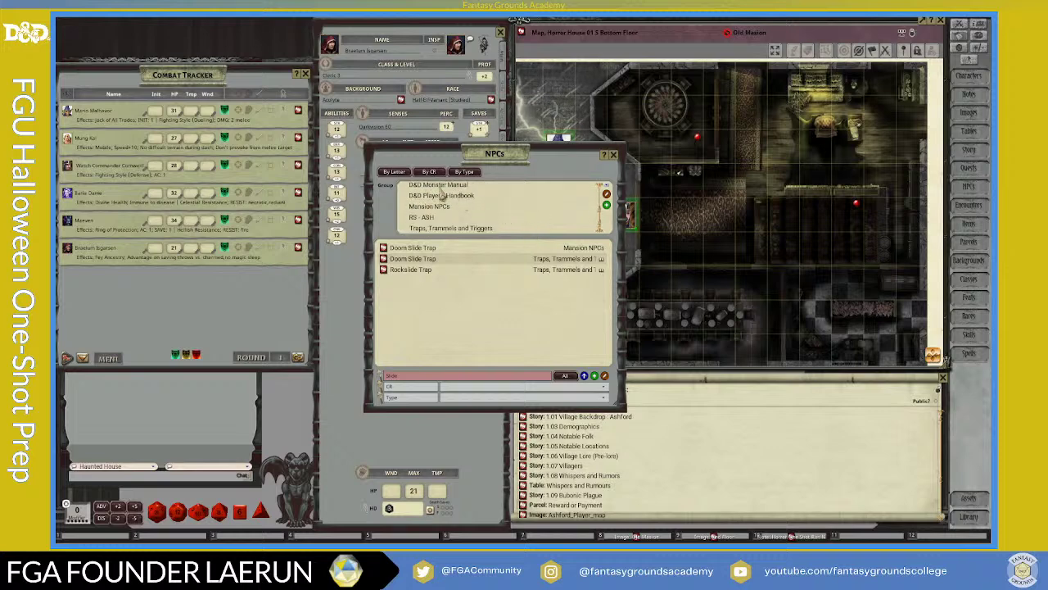
pyautogui.scroll(-1, 458, 200)
pyautogui.scroll(1, 459, 200)
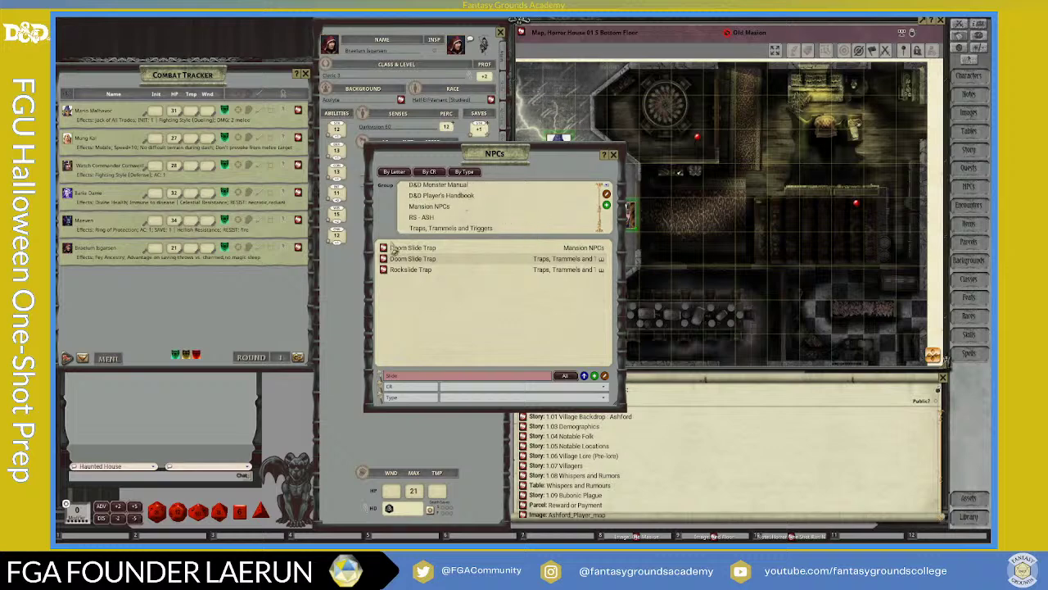
pyautogui.moveTo(424, 206); pyautogui.dragTo(446, 215)
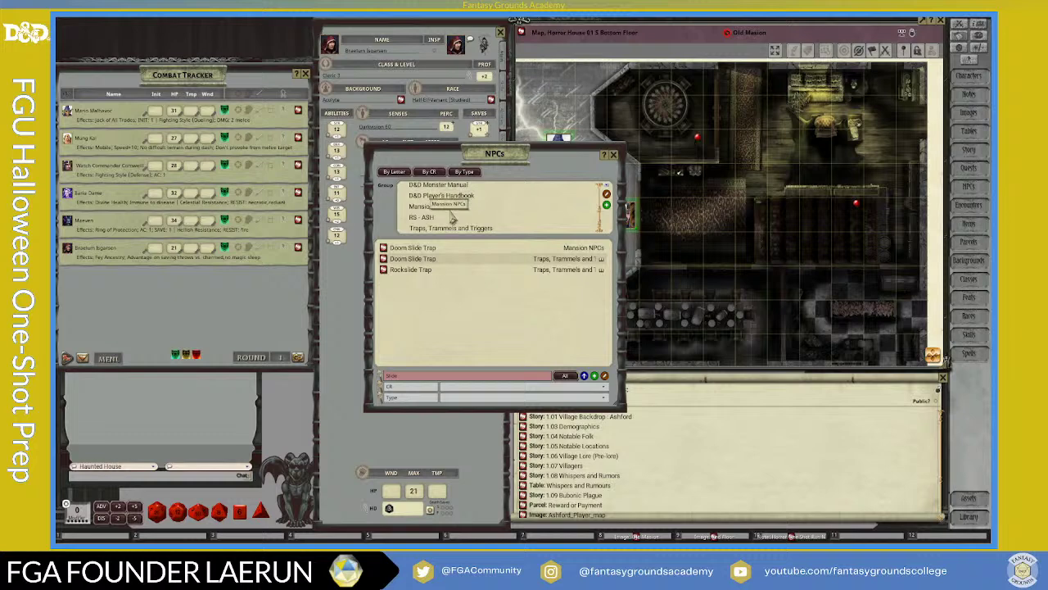
# Step: Filter the NPC list to the Mansion NPCs group and clear the name search
pyautogui.click(436, 208)
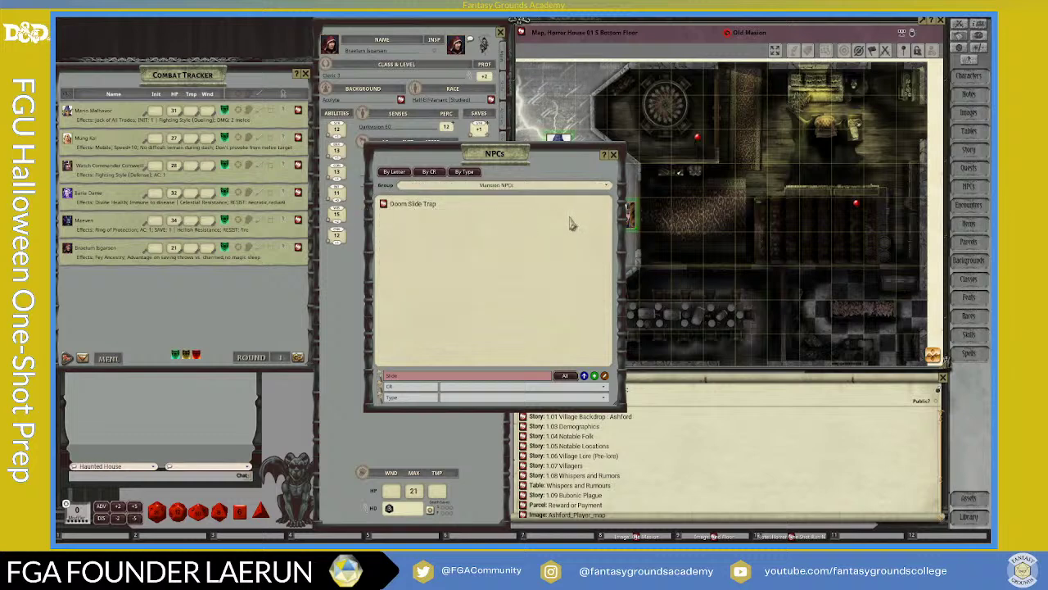
pyautogui.click(429, 376)
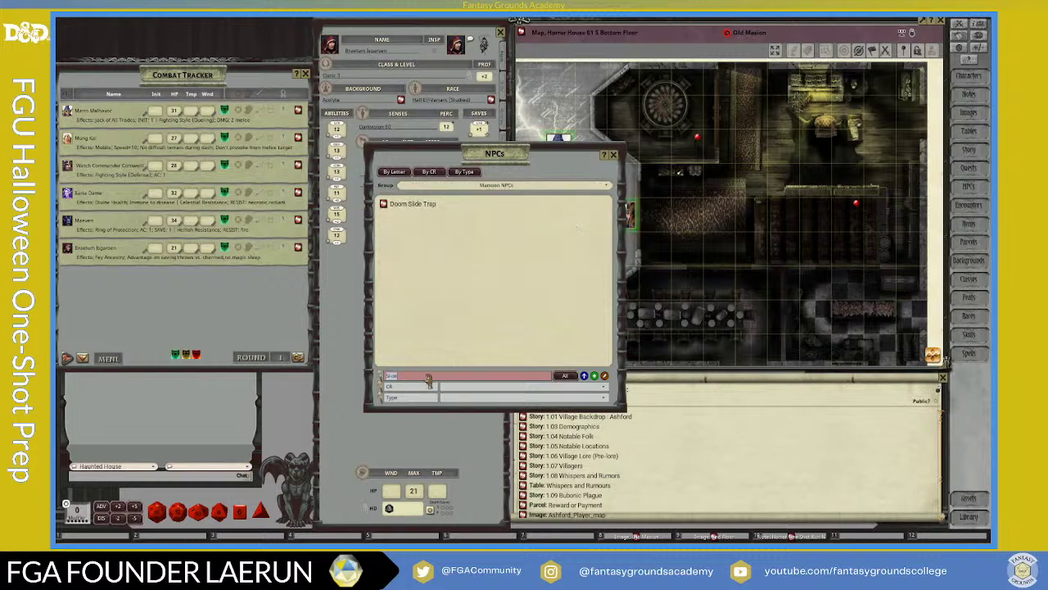
pyautogui.press('BackSpace')
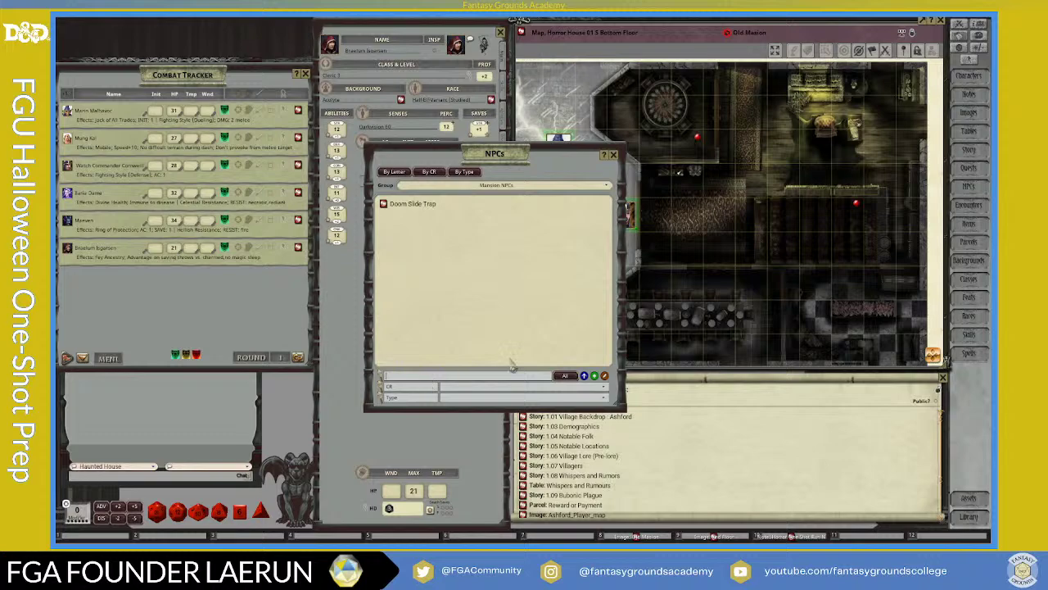
# Step: Open the Doom Slide Trap record and read through its Detect, Triggered and variant traits
pyautogui.click(384, 205)
pyautogui.moveTo(538, 163); pyautogui.dragTo(498, 198)
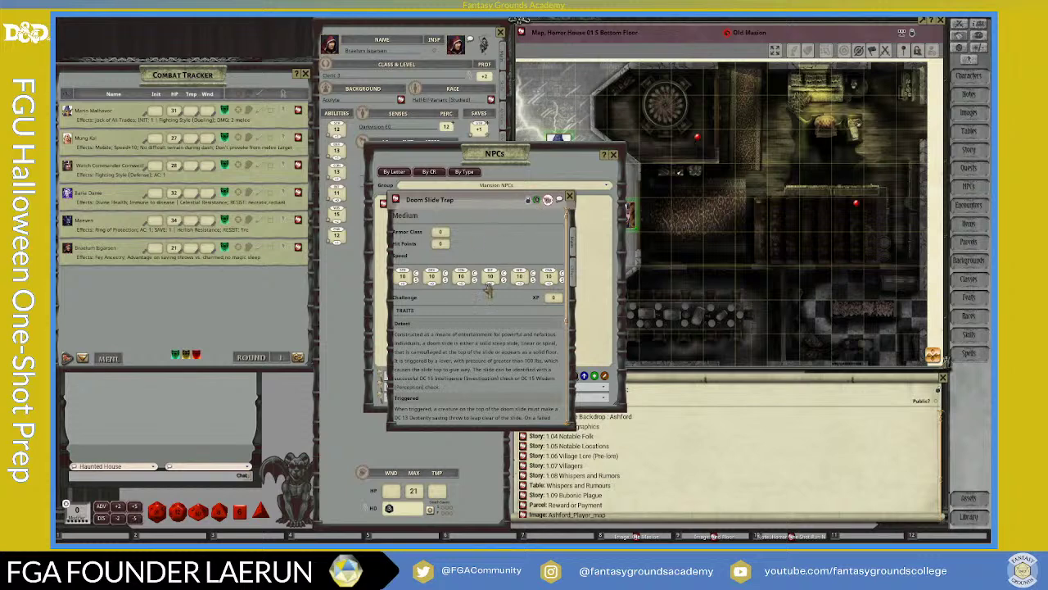
pyautogui.scroll(-1, 507, 338)
pyautogui.scroll(-3, 492, 334)
pyautogui.moveTo(394, 282); pyautogui.dragTo(468, 286)
pyautogui.scroll(-1, 487, 343)
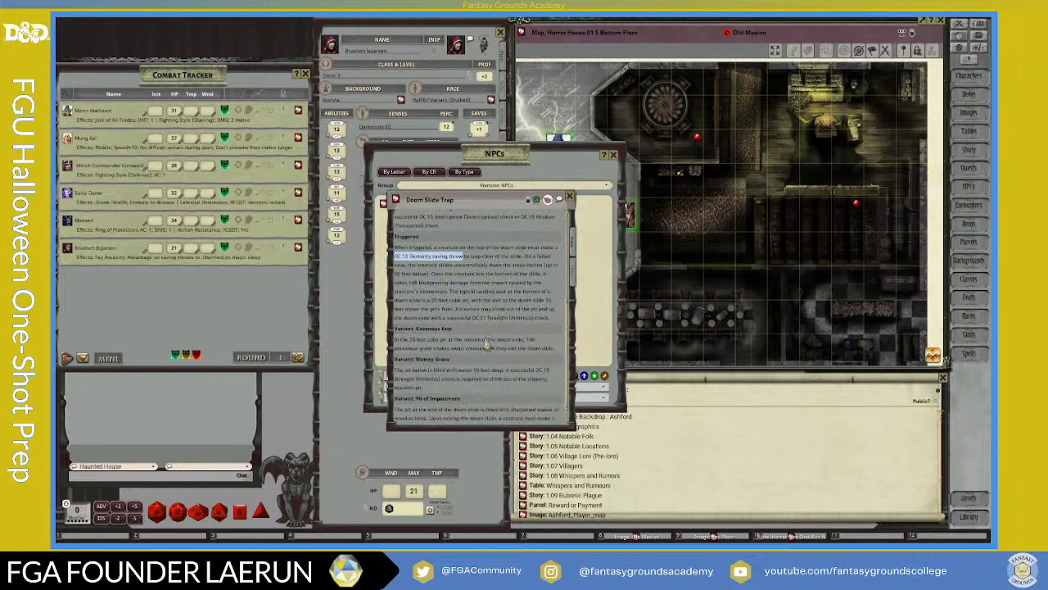
pyautogui.scroll(-2, 487, 346)
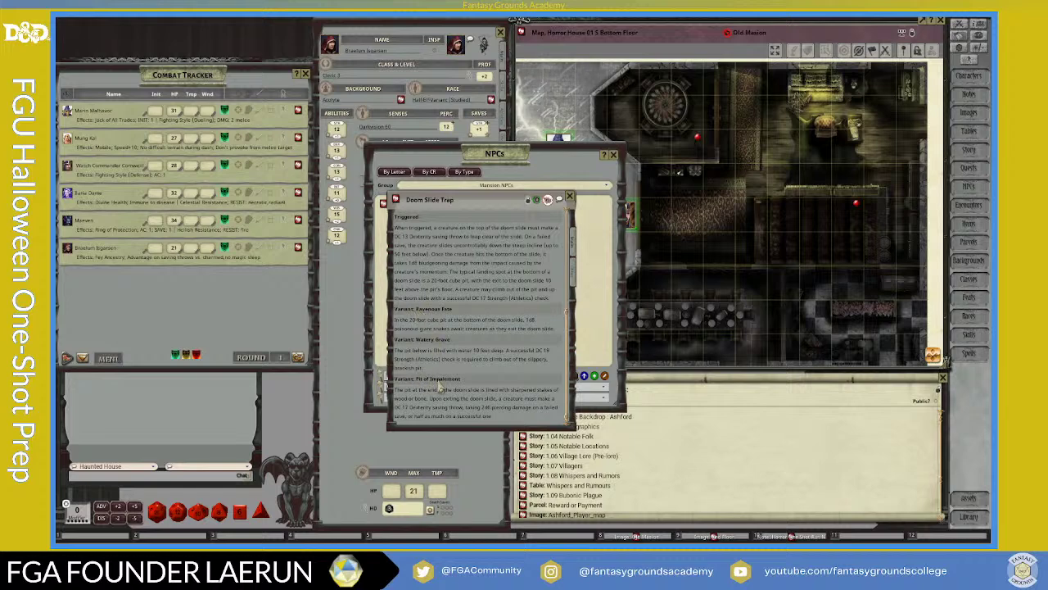
pyautogui.scroll(5, 440, 389)
pyautogui.scroll(3, 440, 386)
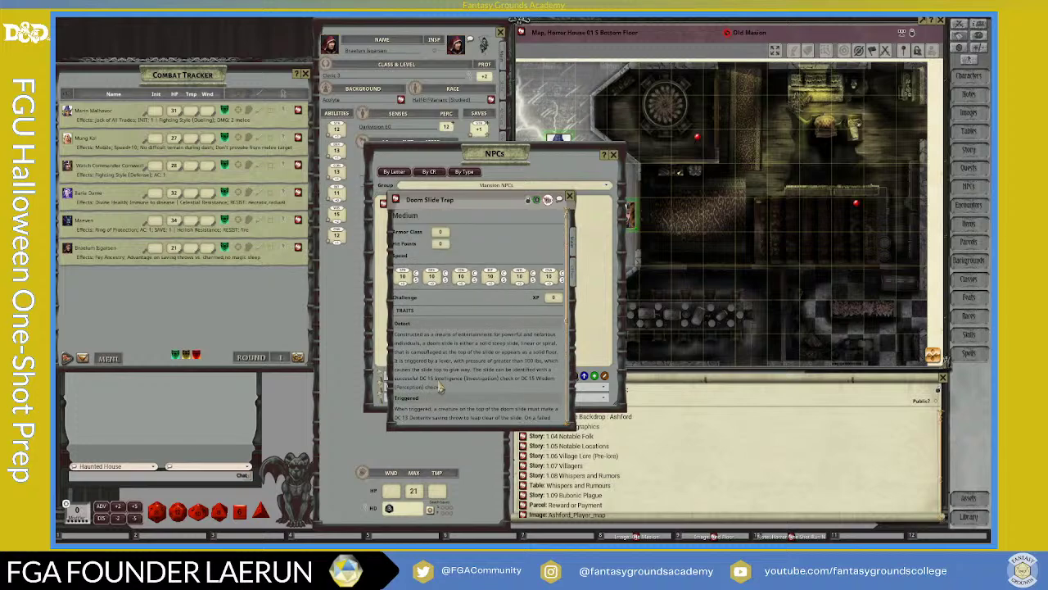
pyautogui.moveTo(475, 206); pyautogui.dragTo(701, 247)
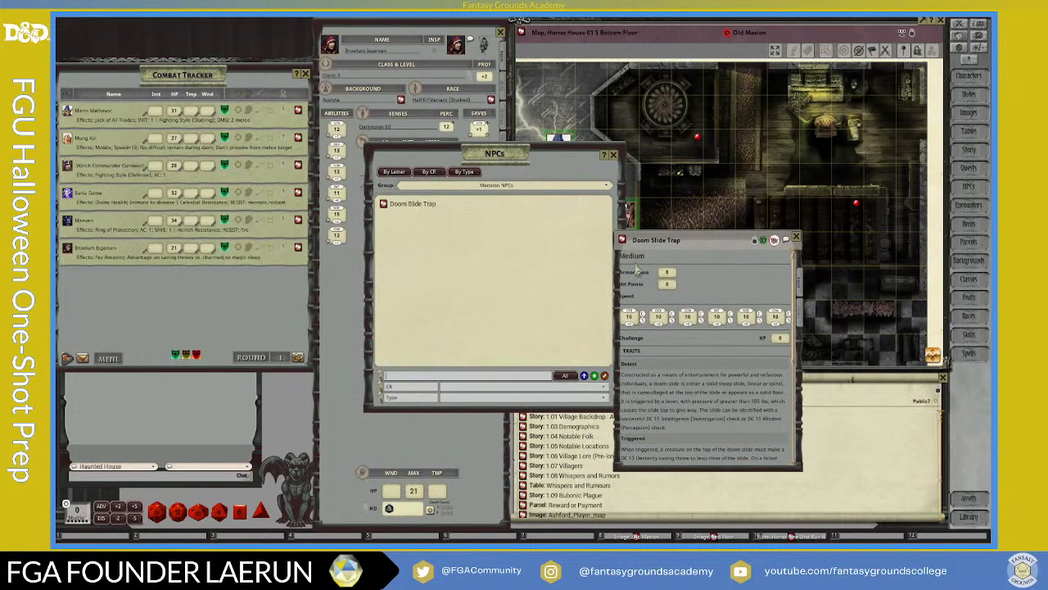
pyautogui.scroll(-4, 692, 283)
pyautogui.scroll(4, 692, 281)
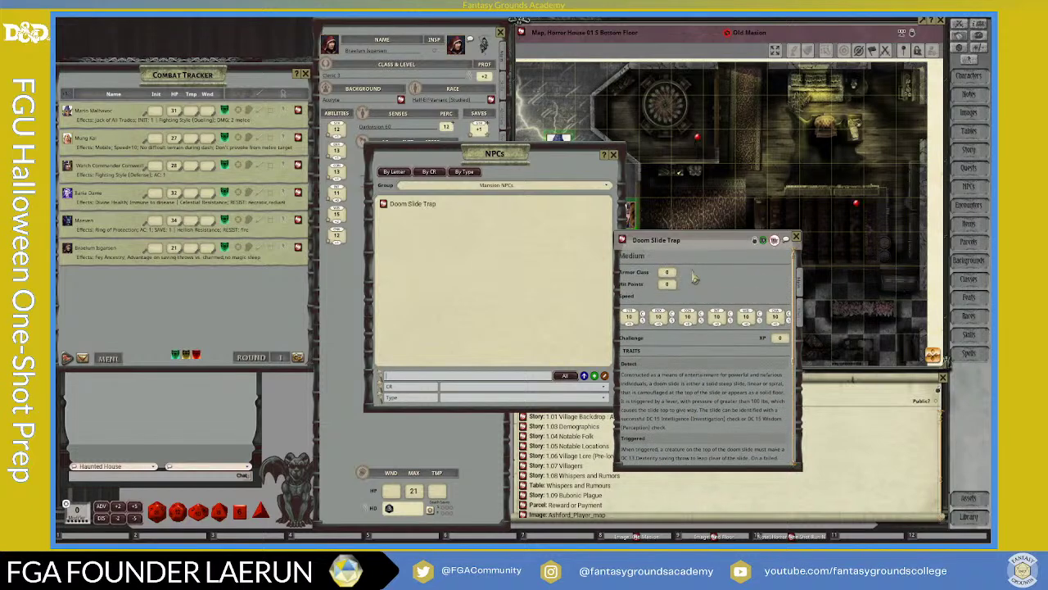
pyautogui.moveTo(709, 242); pyautogui.dragTo(558, 245)
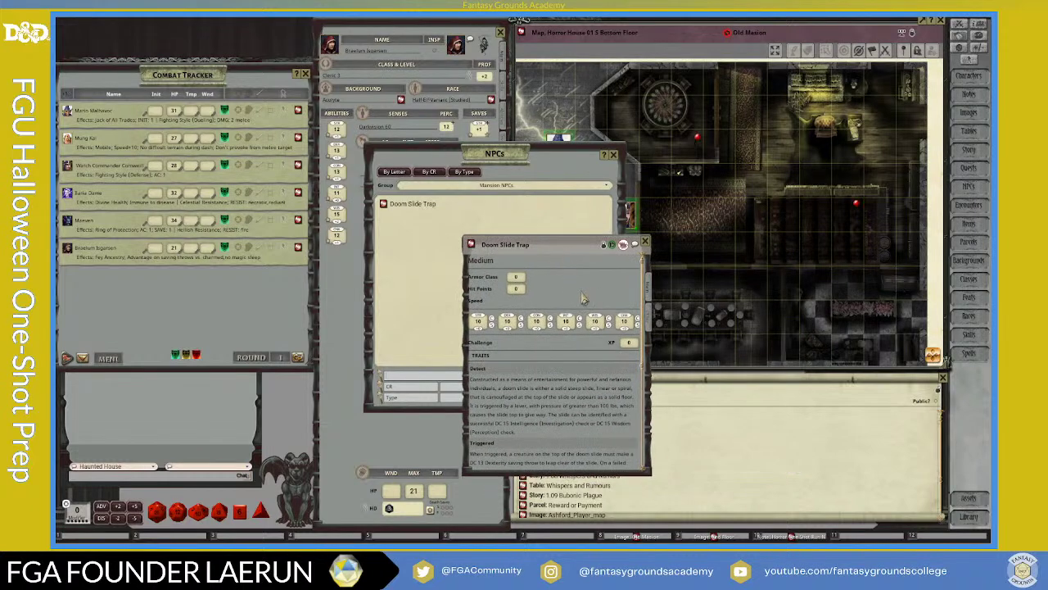
pyautogui.scroll(-1, 584, 299)
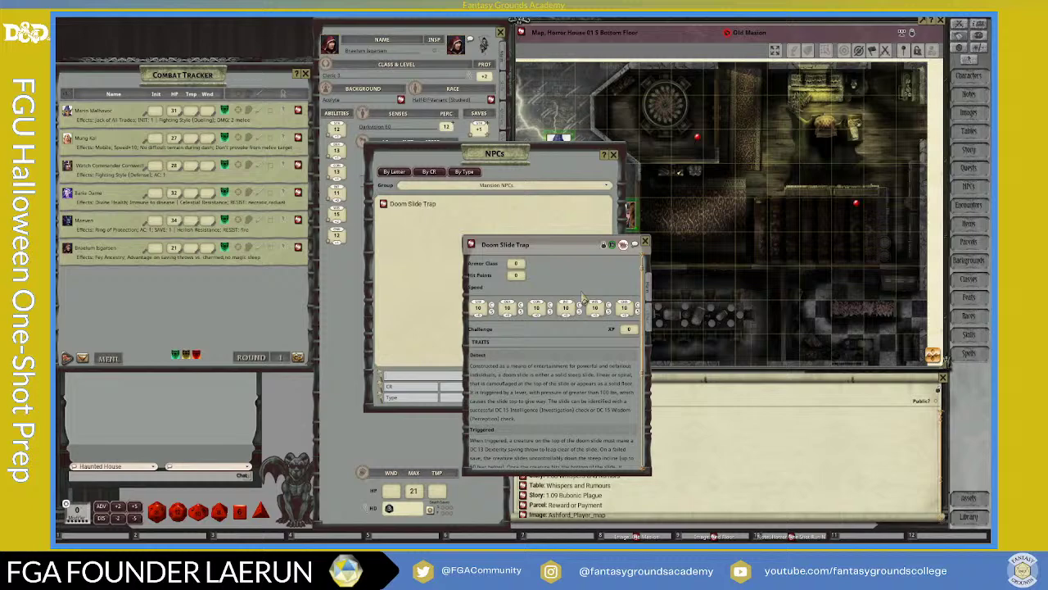
pyautogui.moveTo(565, 245); pyautogui.dragTo(599, 254)
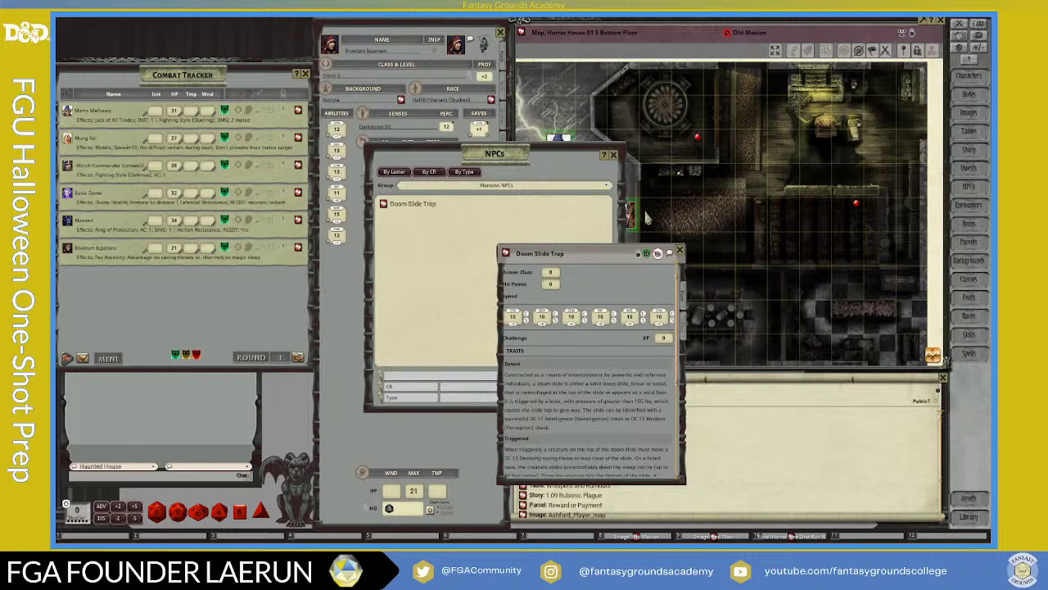
pyautogui.moveTo(633, 252); pyautogui.dragTo(618, 222)
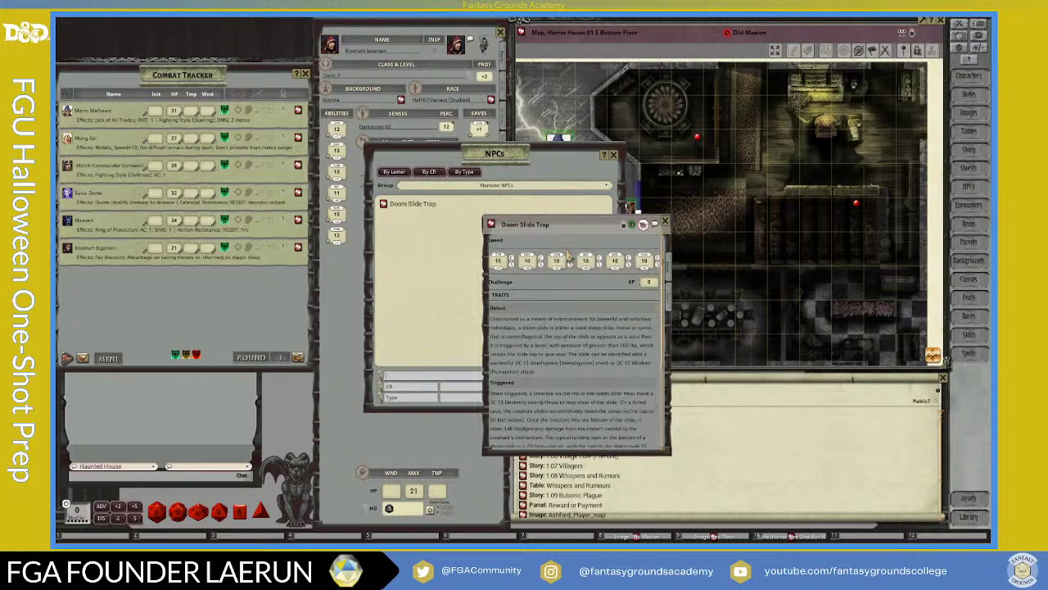
pyautogui.scroll(1, 570, 255)
# Step: Move the Doom Slide Trap record over the map and enlarge it to examine its Triggered trait and variants
pyautogui.moveTo(575, 234); pyautogui.dragTo(597, 124)
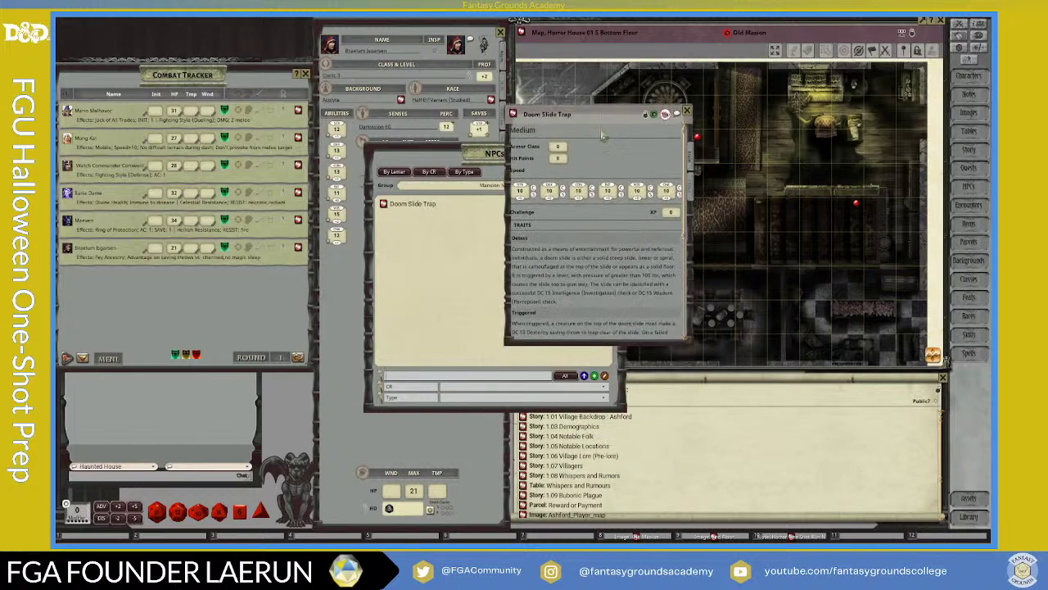
pyautogui.moveTo(687, 336); pyautogui.dragTo(730, 400)
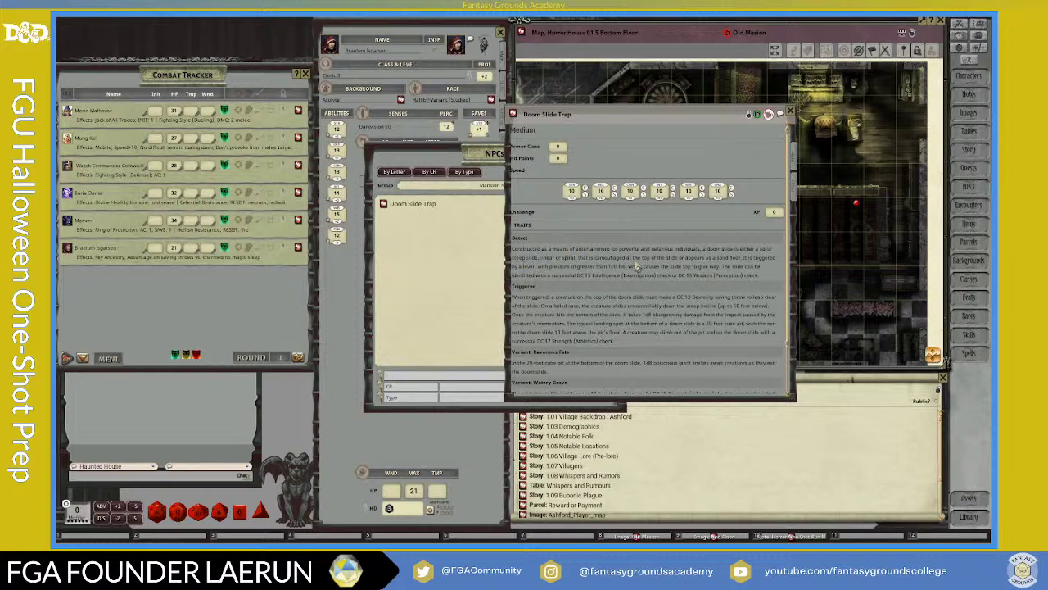
pyautogui.scroll(-1, 669, 281)
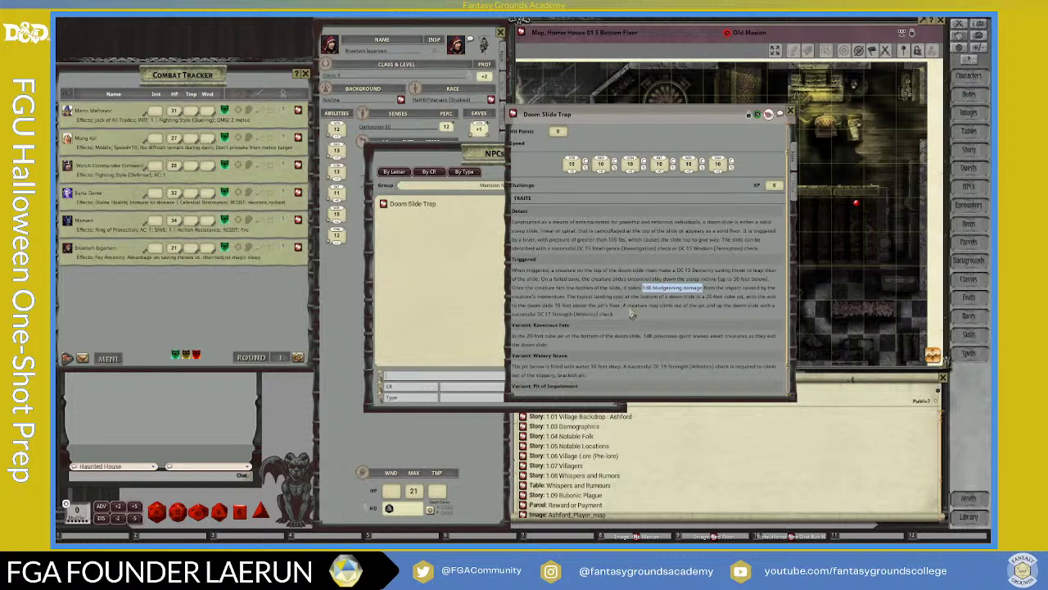
pyautogui.scroll(-1, 633, 313)
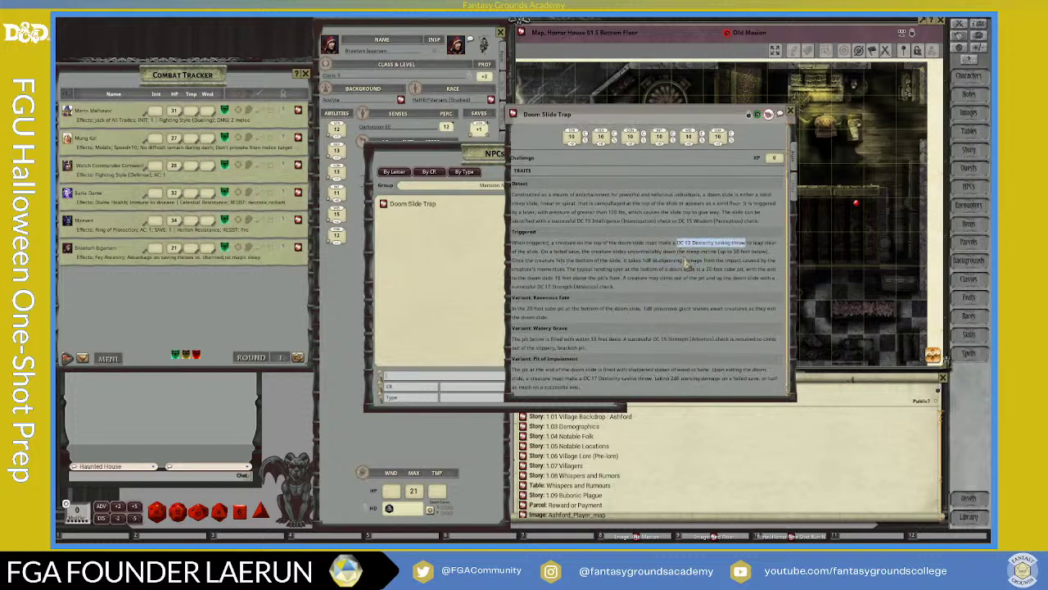
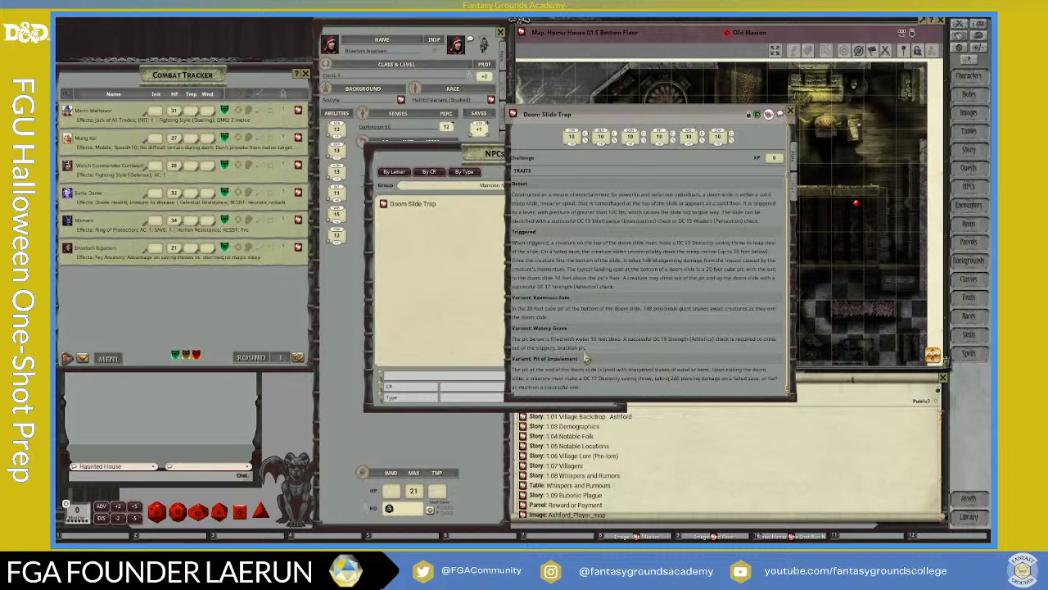
# Step: Rearrange the Doom Slide Trap record and the NPC list so both are readable beside each other
pyautogui.moveTo(688, 111); pyautogui.dragTo(743, 54)
pyautogui.moveTo(497, 154); pyautogui.dragTo(388, 120)
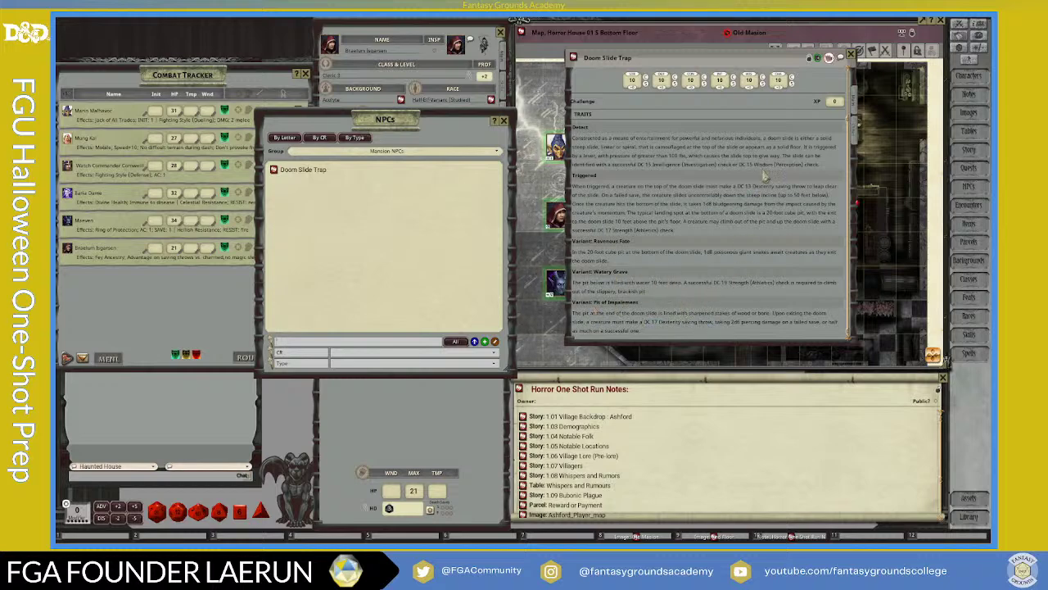
pyautogui.moveTo(475, 146); pyautogui.dragTo(535, 125)
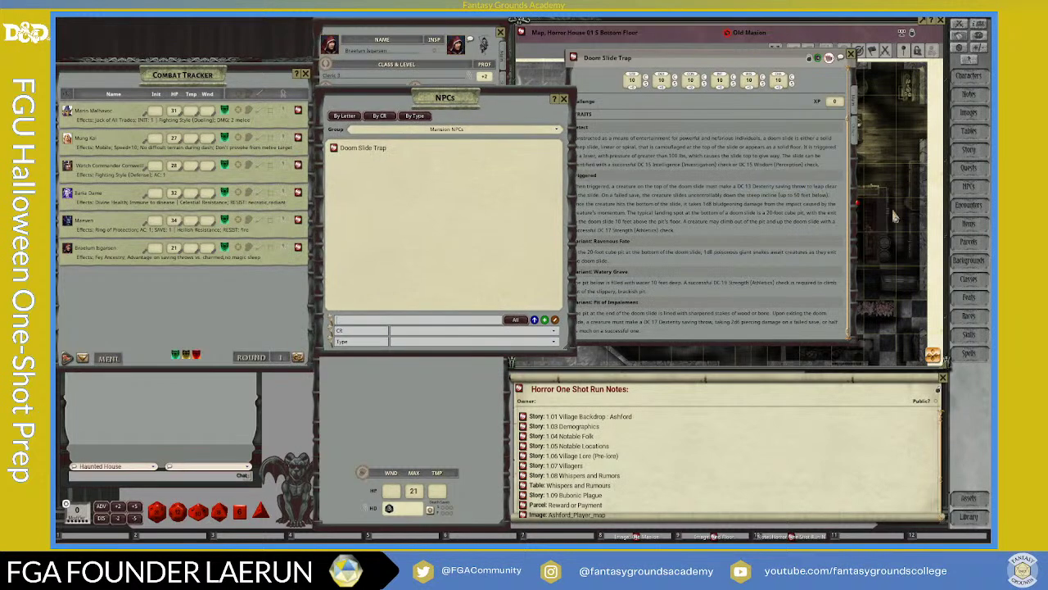
# Step: Reopen the NPC list, show the records of all groups and search the names for Swarm
pyautogui.click(969, 186)
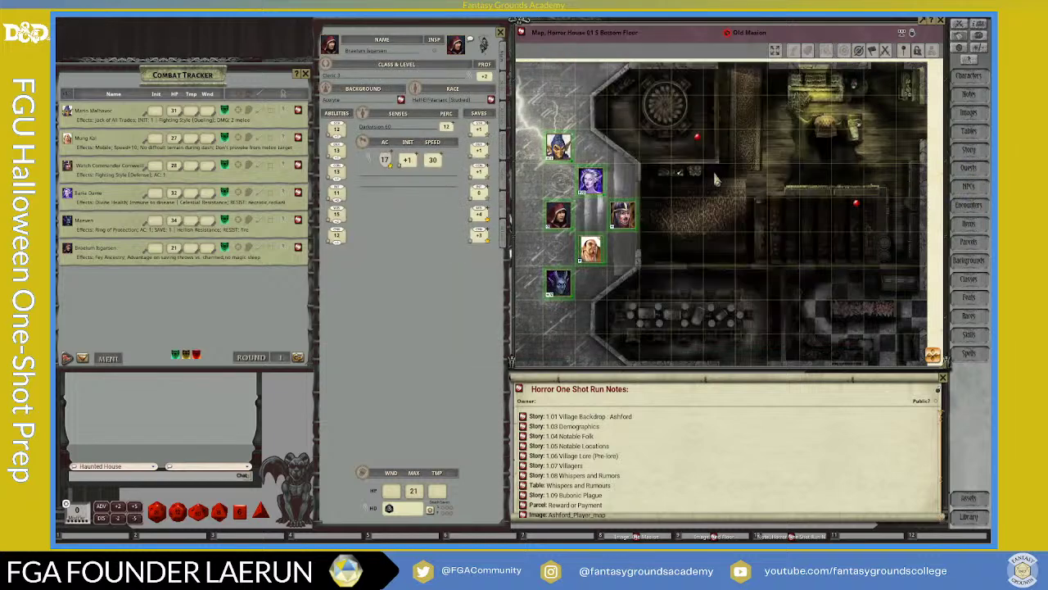
pyautogui.click(966, 191)
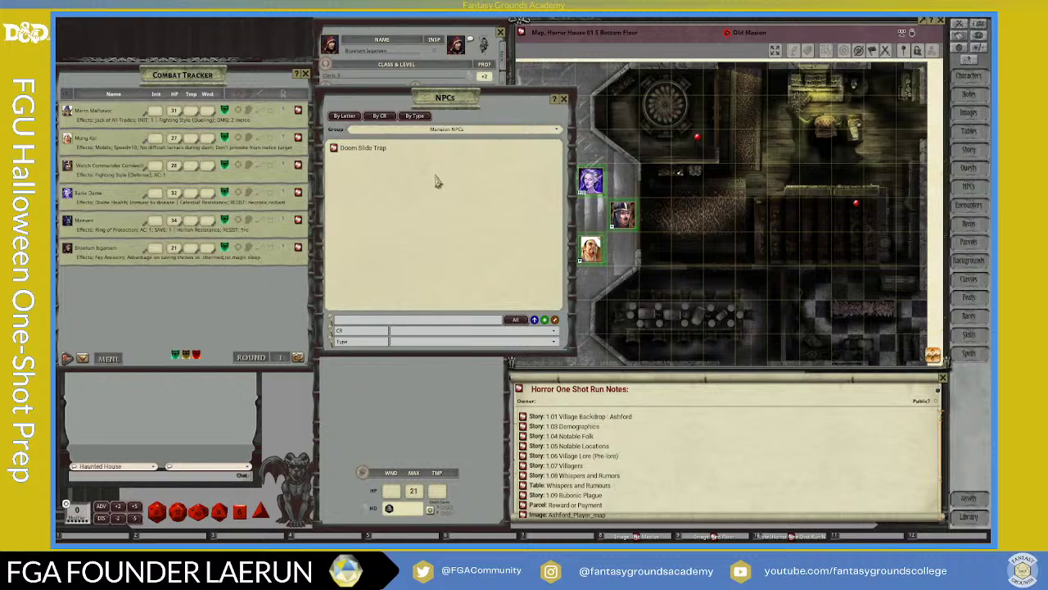
pyautogui.click(468, 129)
pyautogui.scroll(4, 448, 161)
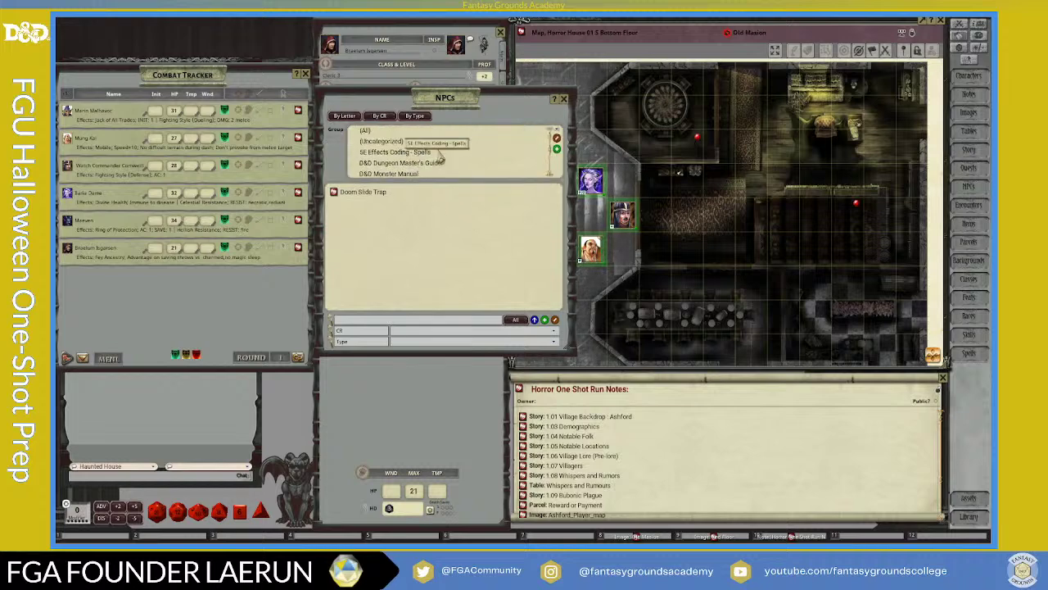
pyautogui.click(366, 131)
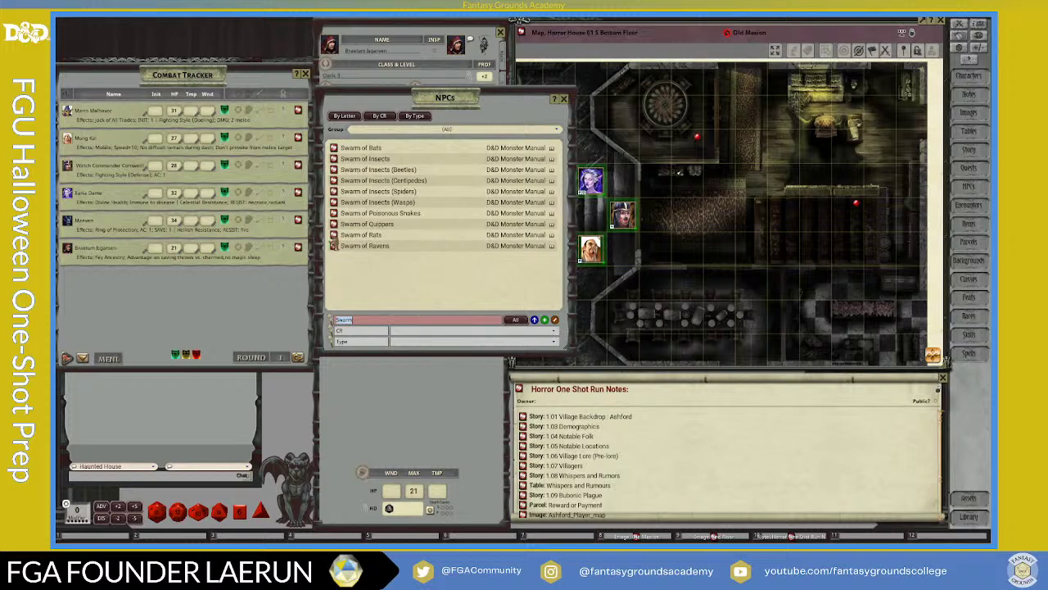
# Step: Open the Swarm of Rats record, read through its stats and traits, then close it with the NPC list moved clear
pyautogui.click(333, 235)
pyautogui.moveTo(495, 168); pyautogui.dragTo(667, 193)
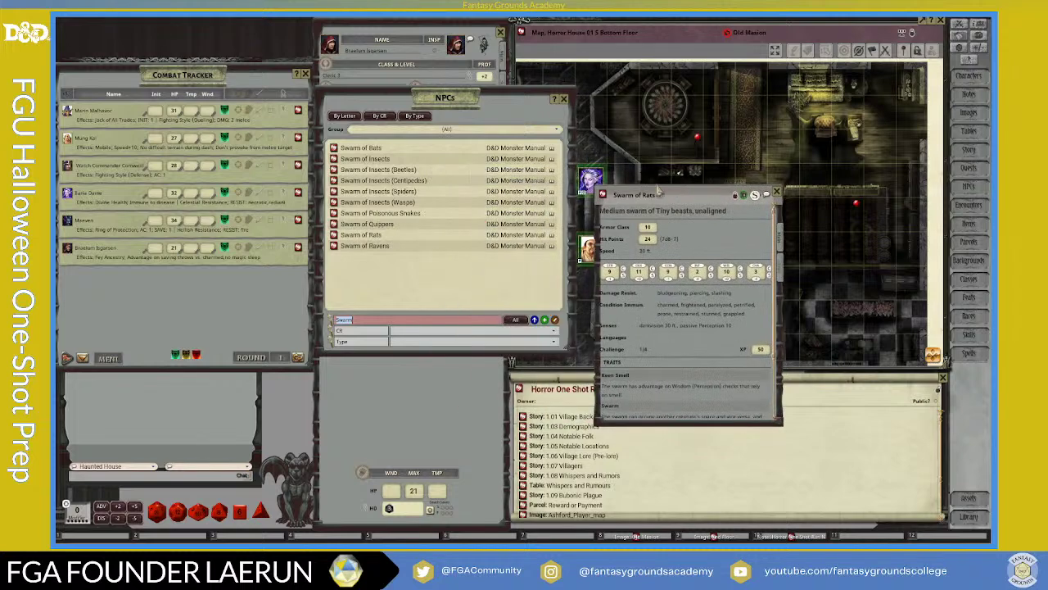
pyautogui.scroll(-1, 684, 279)
pyautogui.scroll(1, 695, 292)
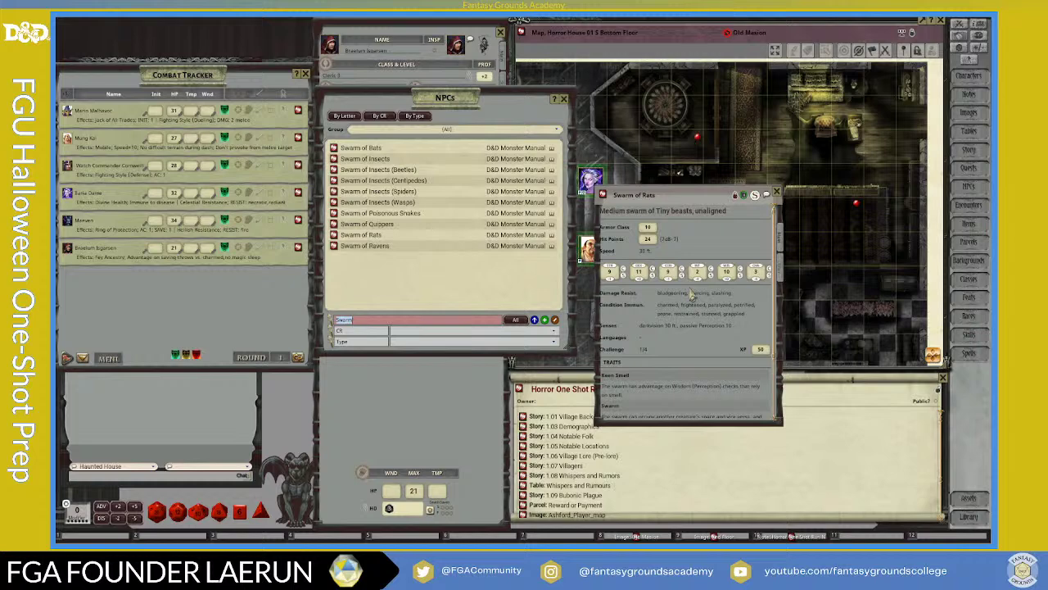
pyautogui.scroll(-1, 690, 294)
pyautogui.scroll(-2, 692, 267)
pyautogui.scroll(3, 712, 308)
pyautogui.scroll(-3, 715, 308)
pyautogui.scroll(3, 714, 308)
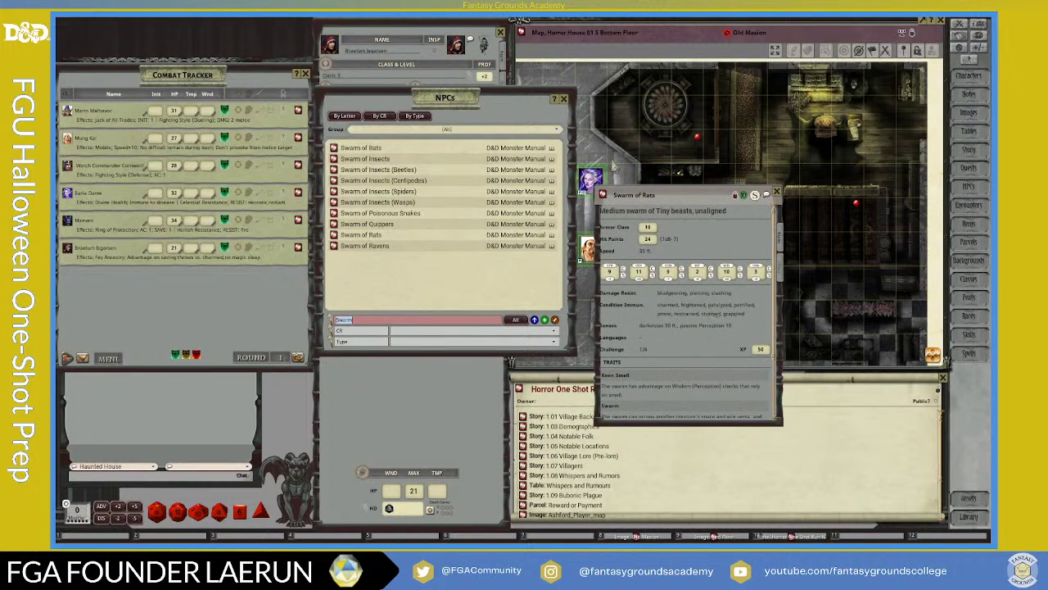
pyautogui.moveTo(509, 107); pyautogui.dragTo(515, 236)
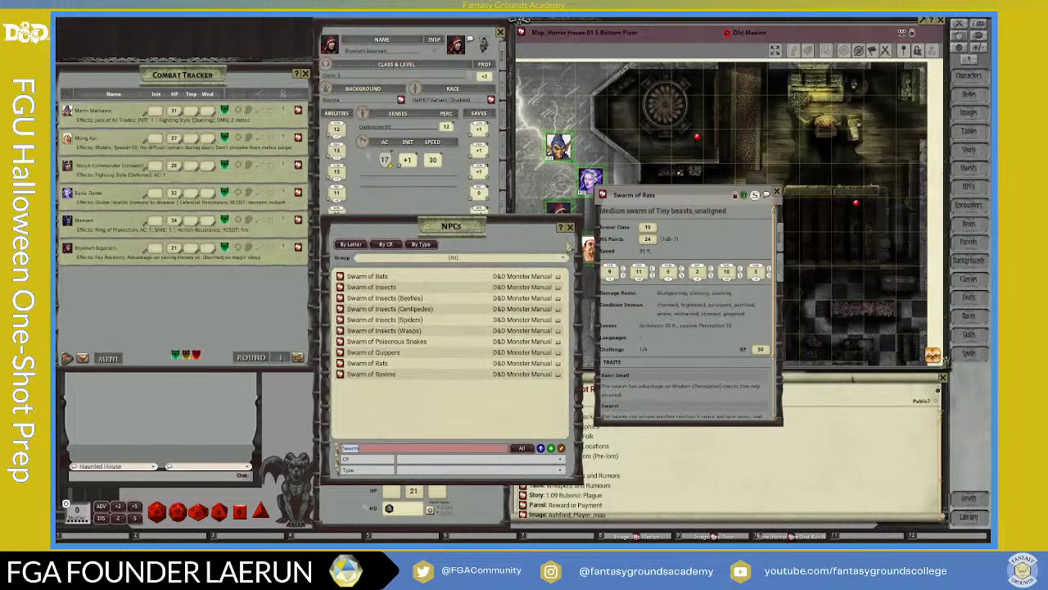
pyautogui.moveTo(508, 234); pyautogui.dragTo(493, 168)
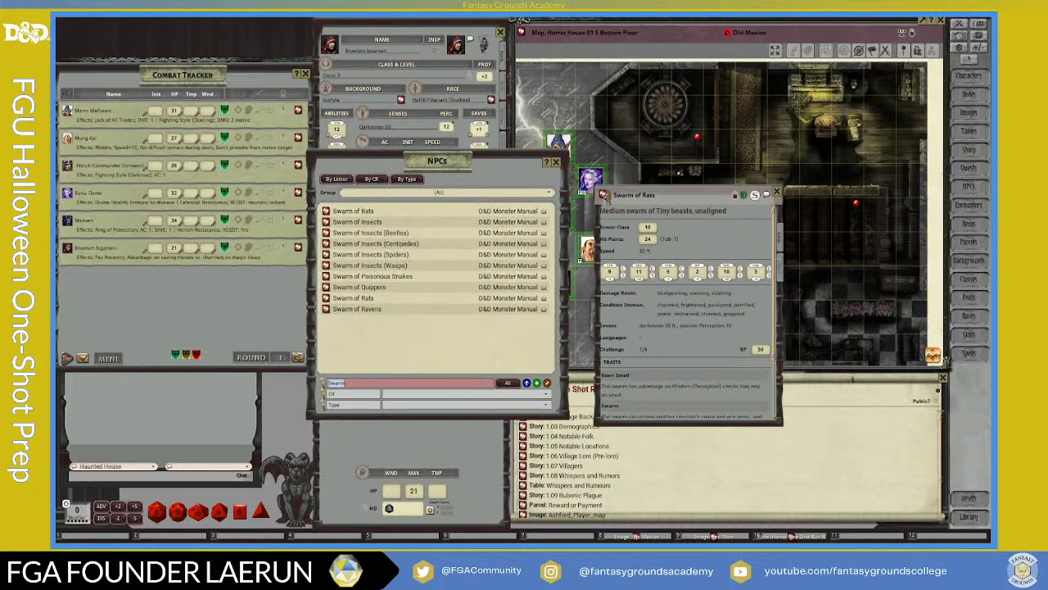
pyautogui.click(776, 193)
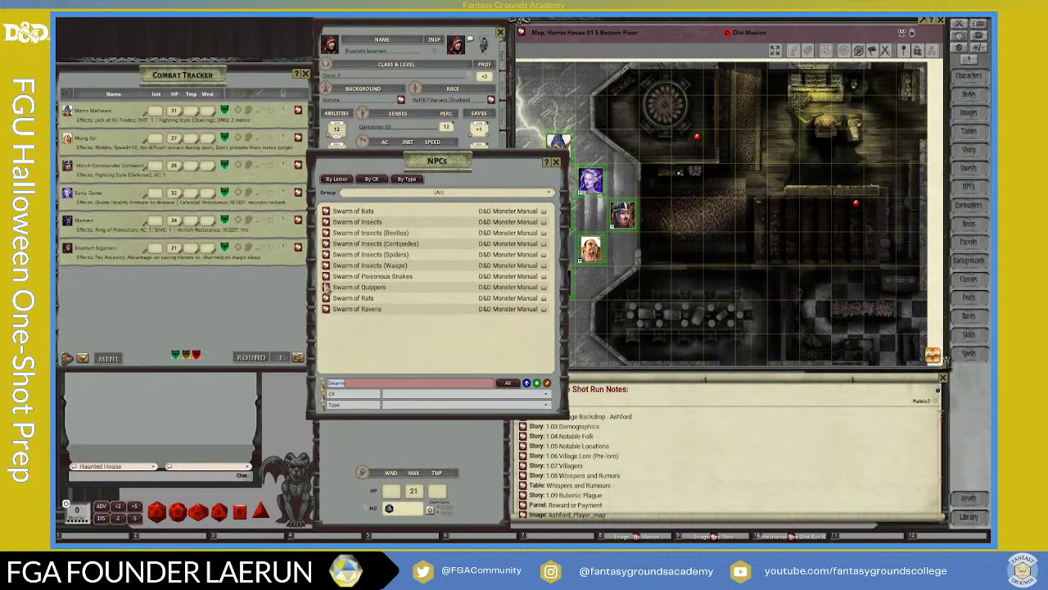
# Step: Duplicate the Monster Manual Swarm of Rats and assign the copy to the Mansion NPCs group
pyautogui.moveTo(397, 335); pyautogui.dragTo(398, 337)
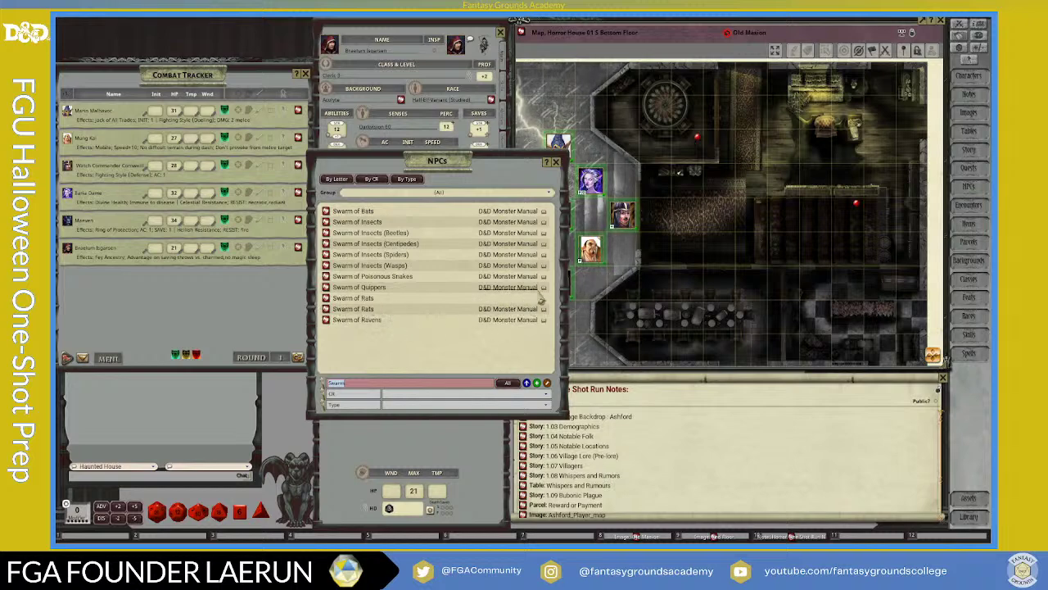
pyautogui.click(547, 193)
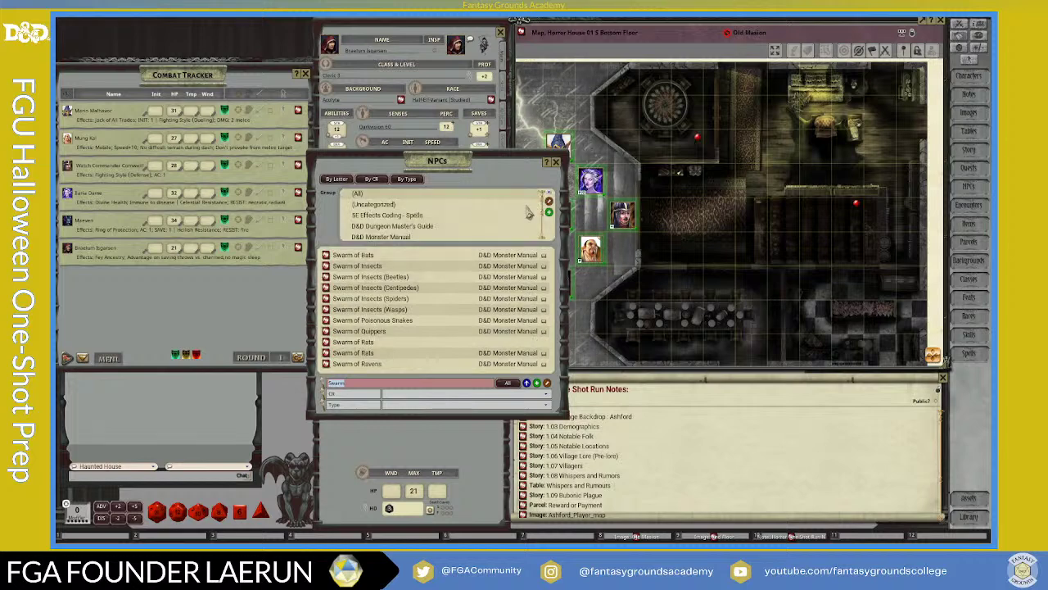
pyautogui.scroll(-3, 418, 226)
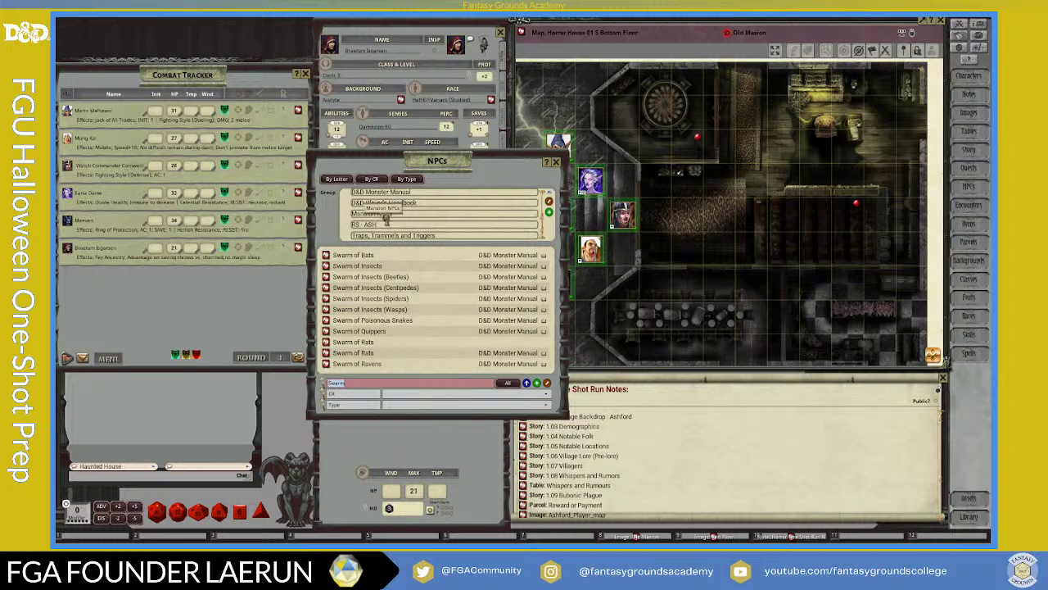
pyautogui.moveTo(385, 218); pyautogui.dragTo(384, 214)
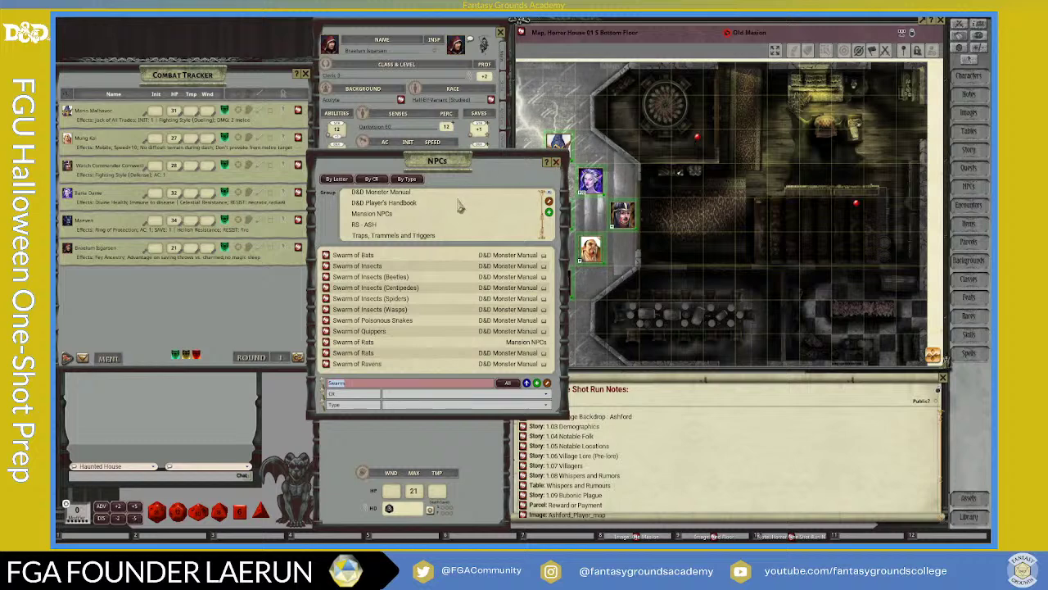
# Step: Replace the NPC name search with Ghost, keeping the group list open
pyautogui.scroll(2, 457, 214)
pyautogui.scroll(-2, 453, 236)
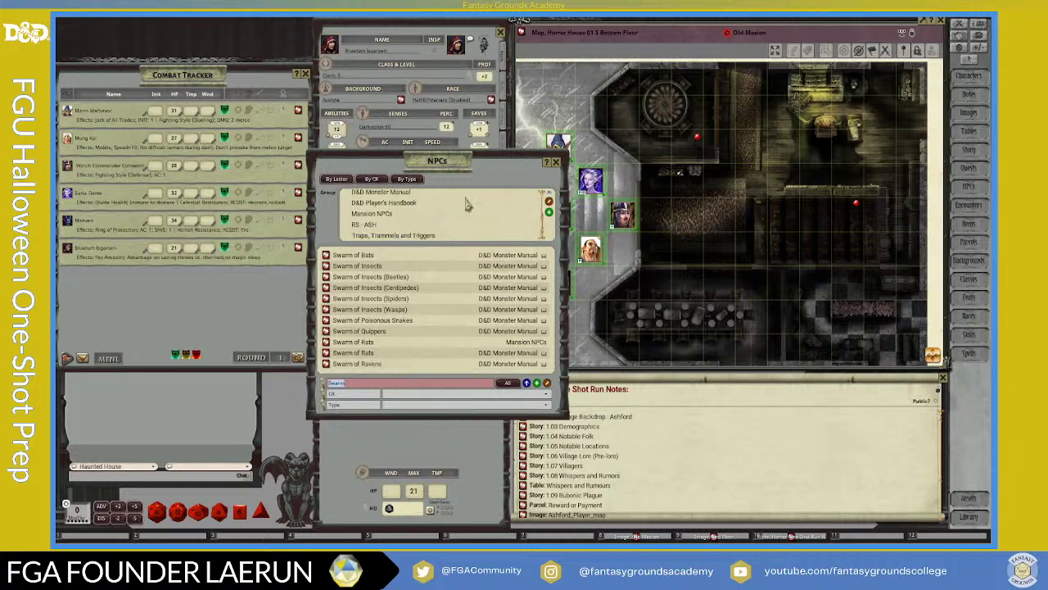
pyautogui.scroll(3, 481, 213)
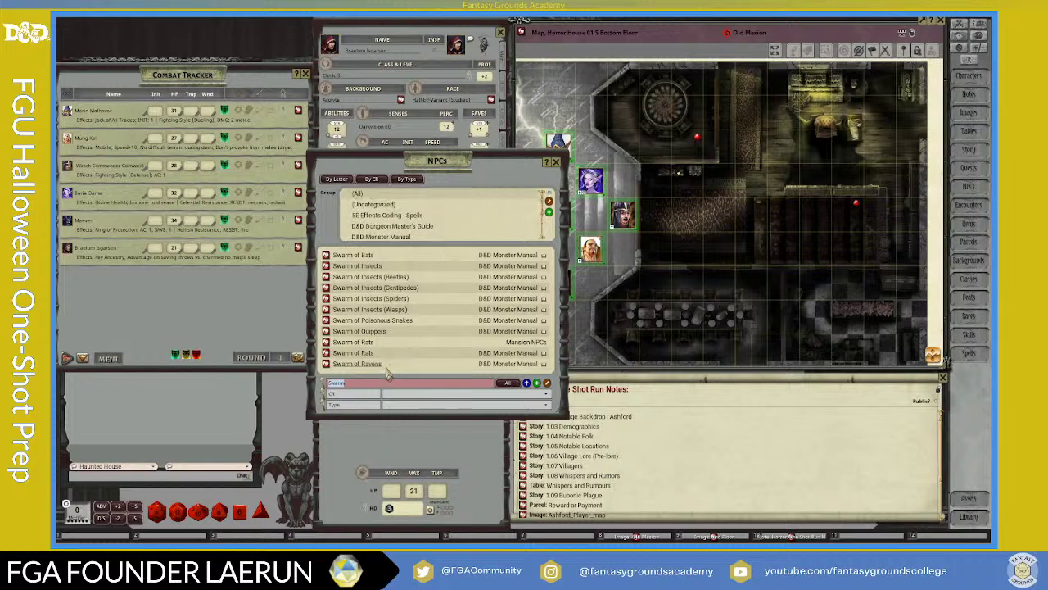
pyautogui.press('BackSpace')
pyautogui.press('BackSpace')
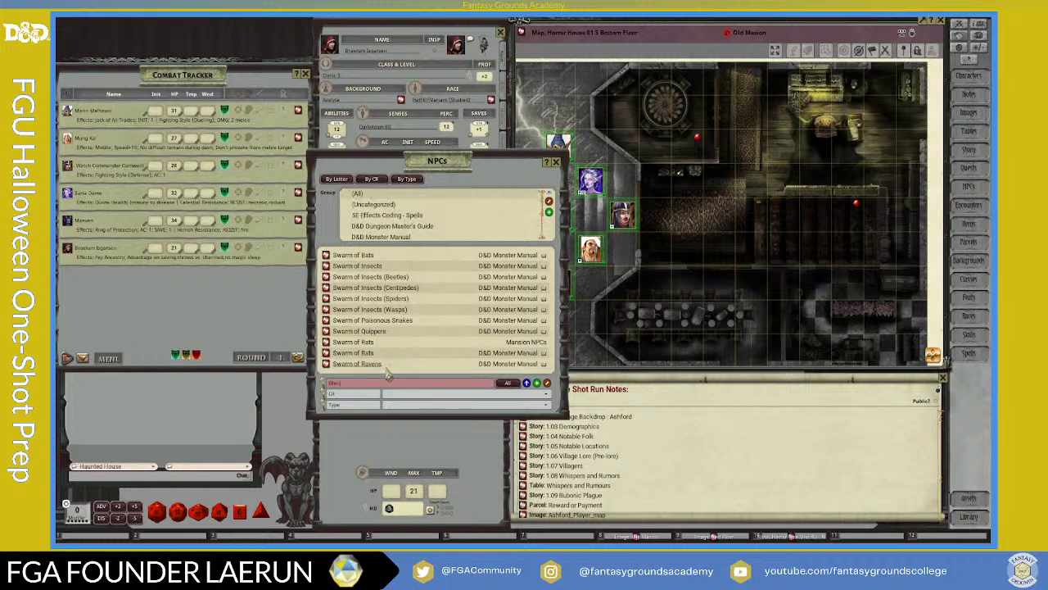
pyautogui.press('BackSpace')
pyautogui.press('BackSpace')
pyautogui.press('BackSpace')
pyautogui.write('Ghost')
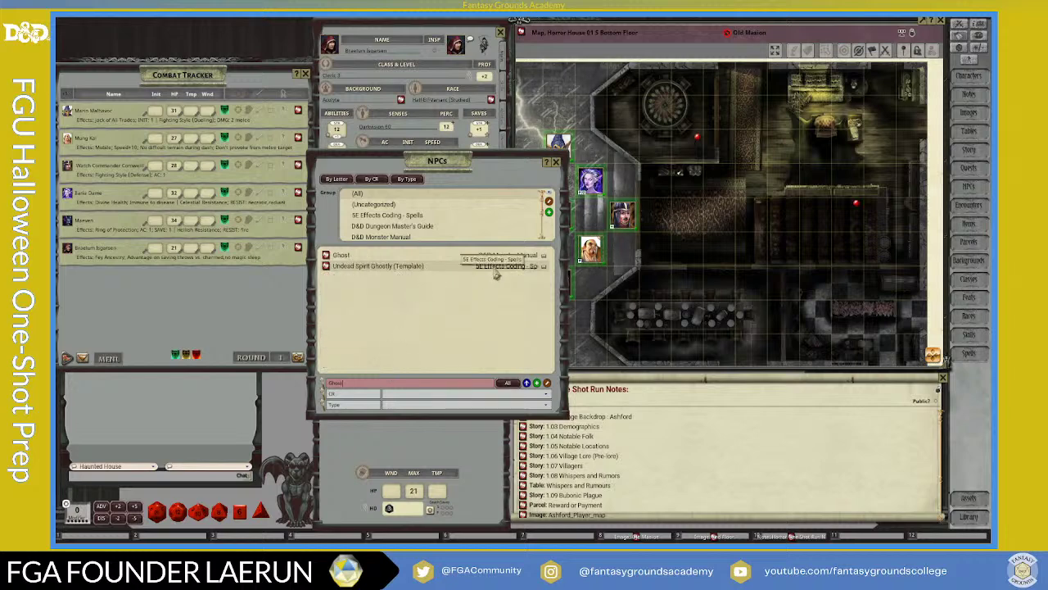
# Step: Open the Undead Spirit Ghostly (Template) record, read through its traits and actions, and close it
pyautogui.click(328, 269)
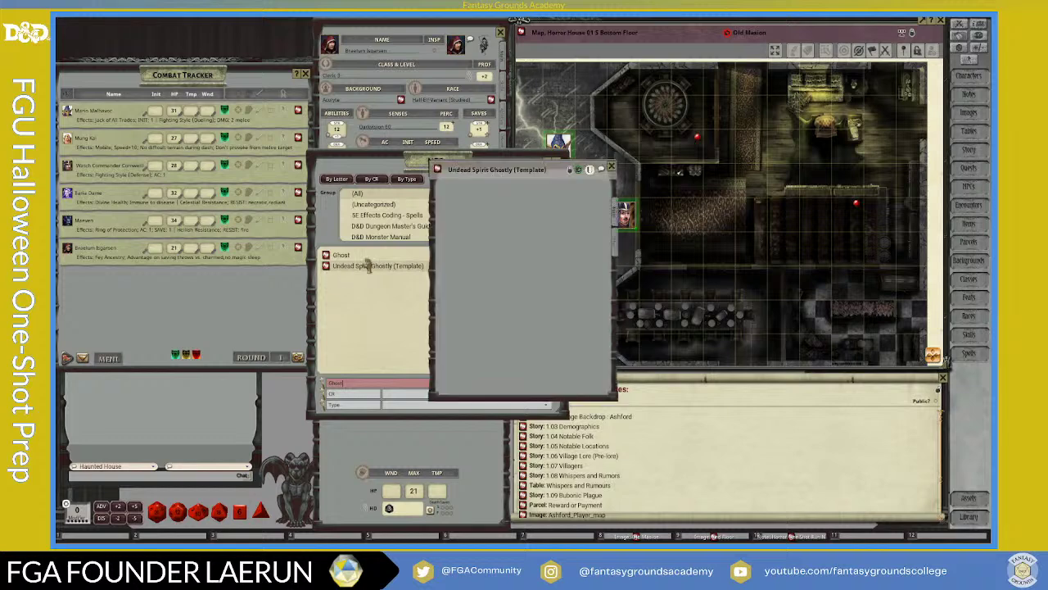
pyautogui.moveTo(528, 169); pyautogui.dragTo(650, 167)
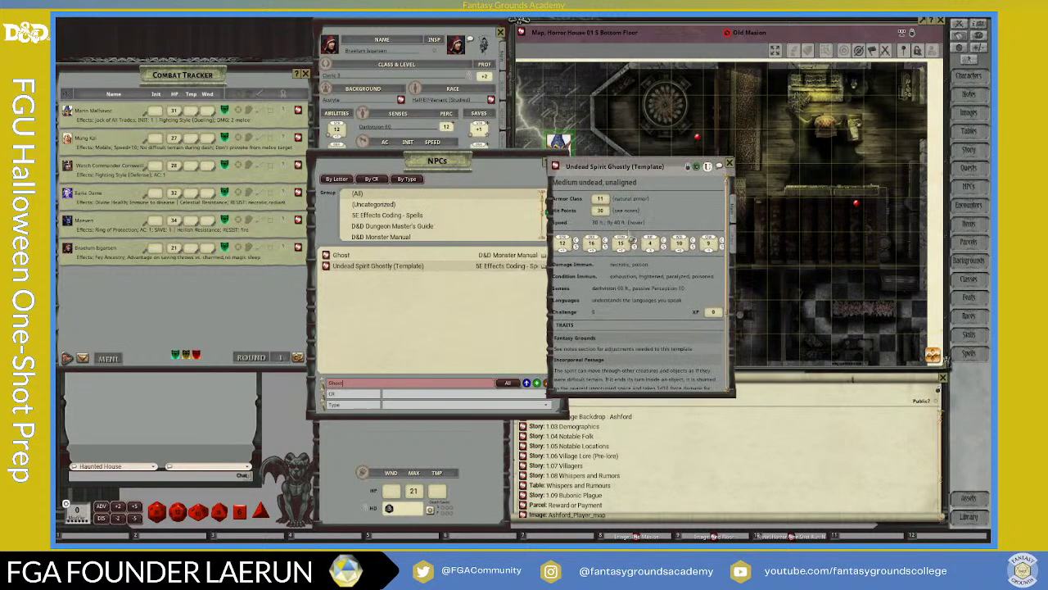
pyautogui.scroll(-2, 633, 281)
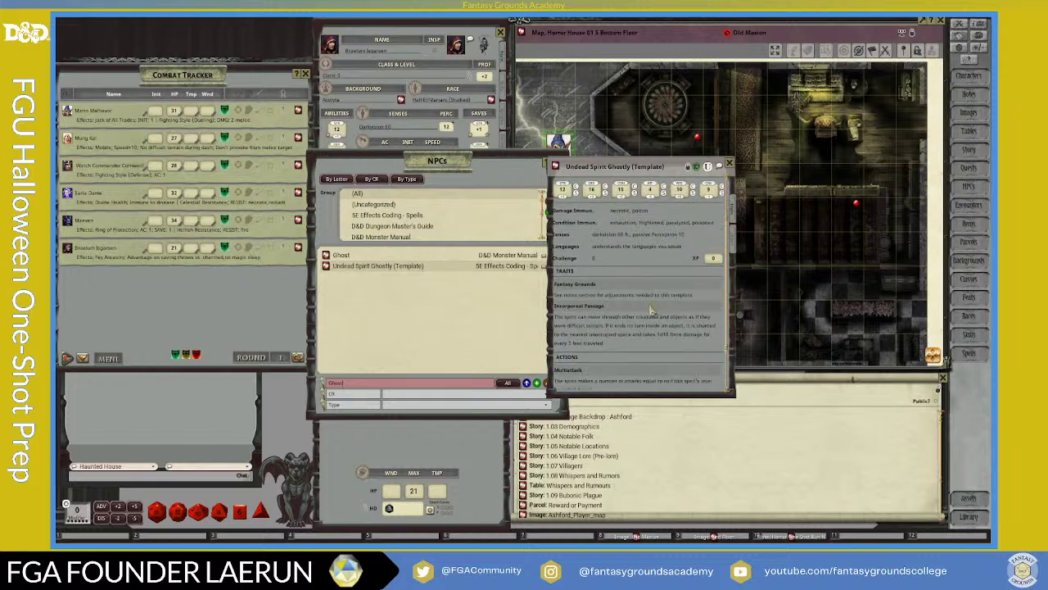
pyautogui.scroll(-3, 672, 309)
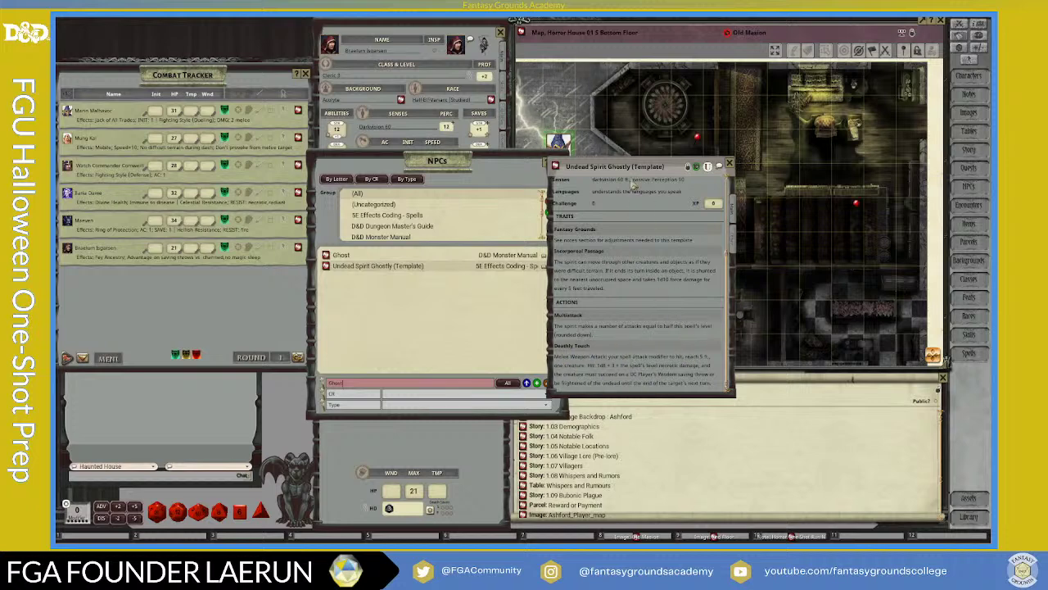
pyautogui.click(729, 164)
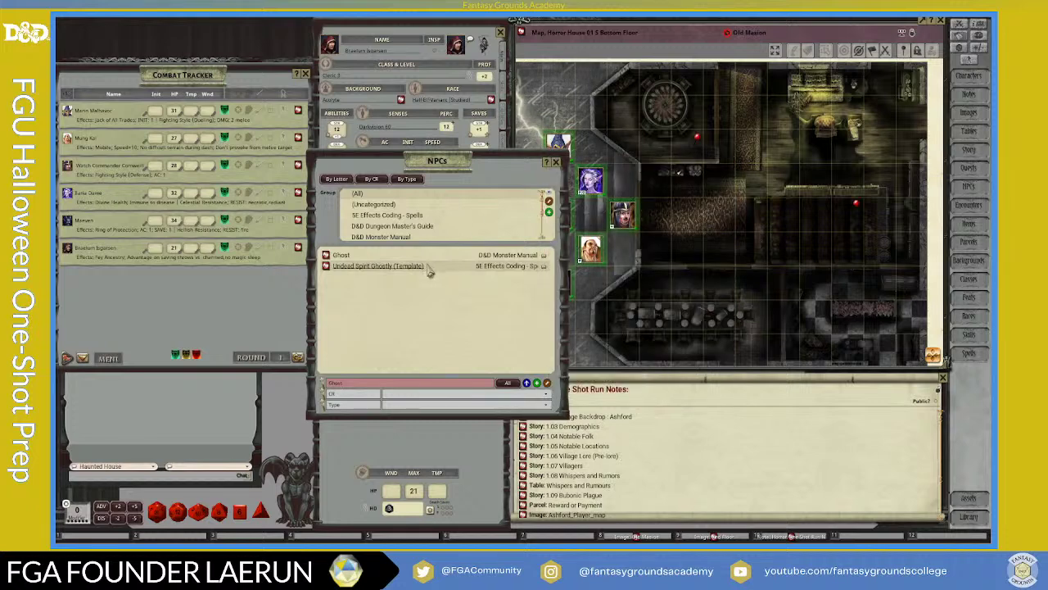
# Step: Open the Ghost record, resize it to read its traits, Horrifying Visage and Possession actions, and close it
pyautogui.click(326, 255)
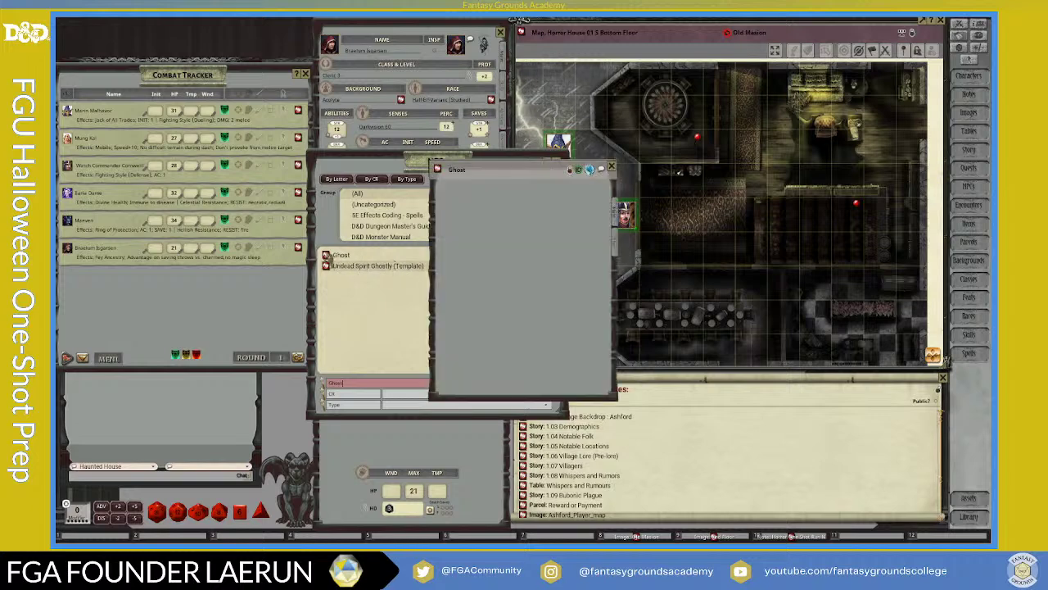
pyautogui.scroll(-3, 522, 233)
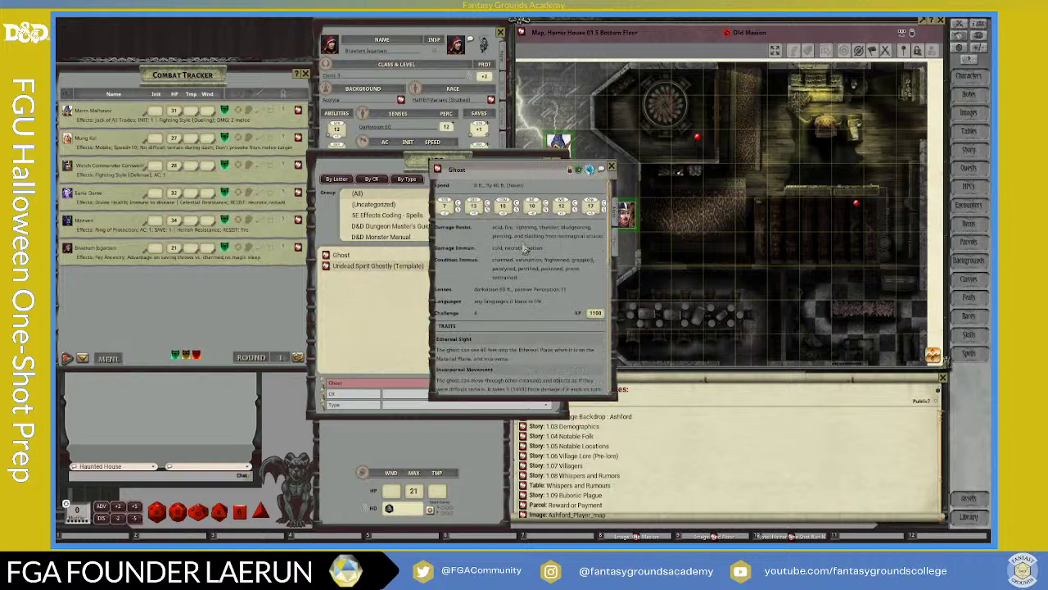
pyautogui.scroll(1, 545, 279)
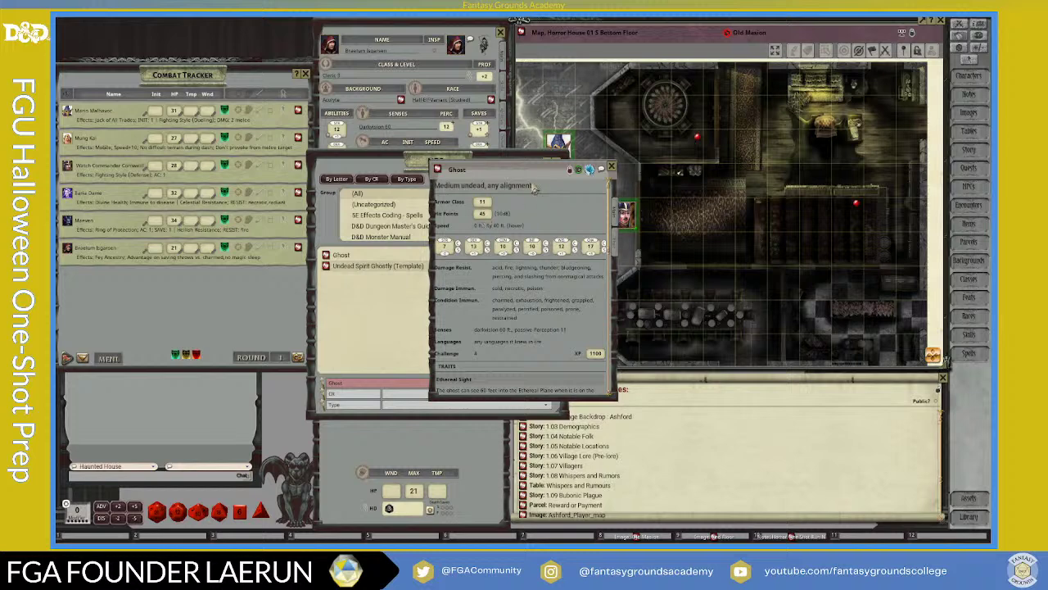
pyautogui.scroll(-8, 502, 267)
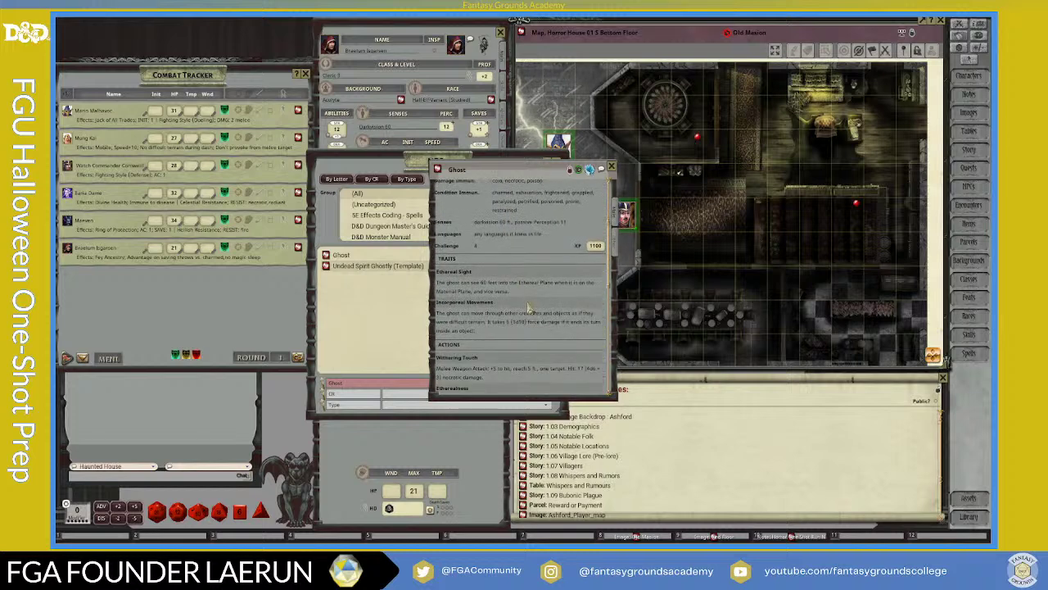
pyautogui.scroll(-6, 557, 340)
pyautogui.moveTo(612, 397); pyautogui.dragTo(694, 475)
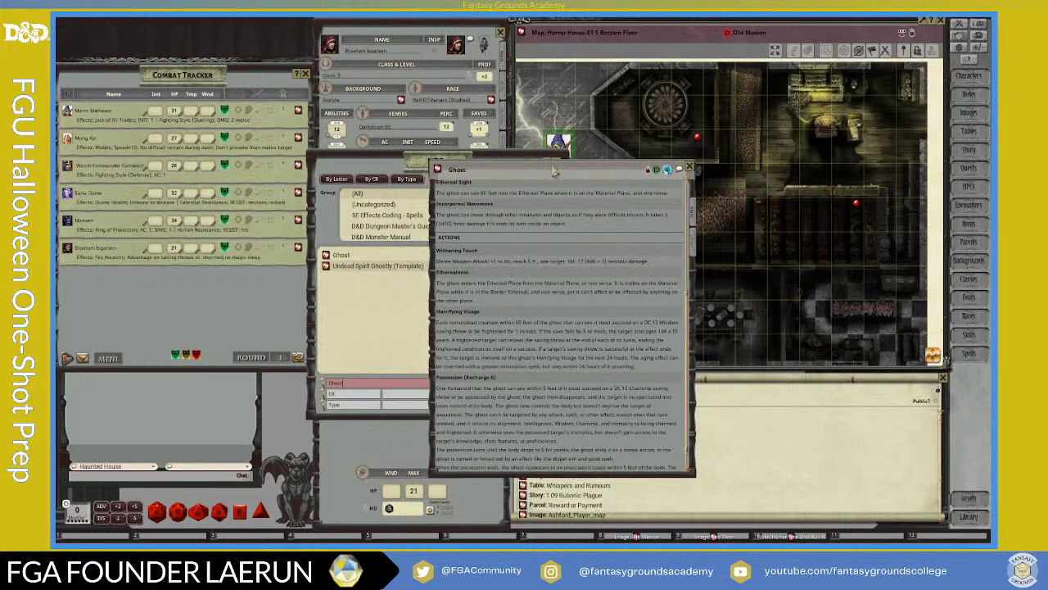
pyautogui.click(705, 138)
pyautogui.moveTo(704, 138); pyautogui.dragTo(721, 154)
pyautogui.click(501, 185)
pyautogui.scroll(-4, 560, 313)
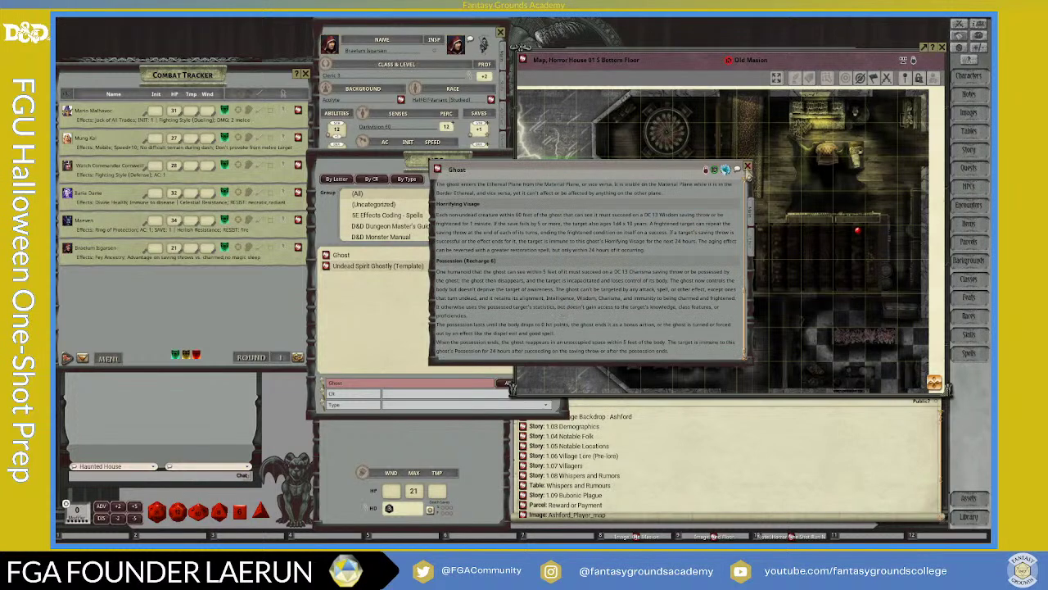
pyautogui.click(746, 168)
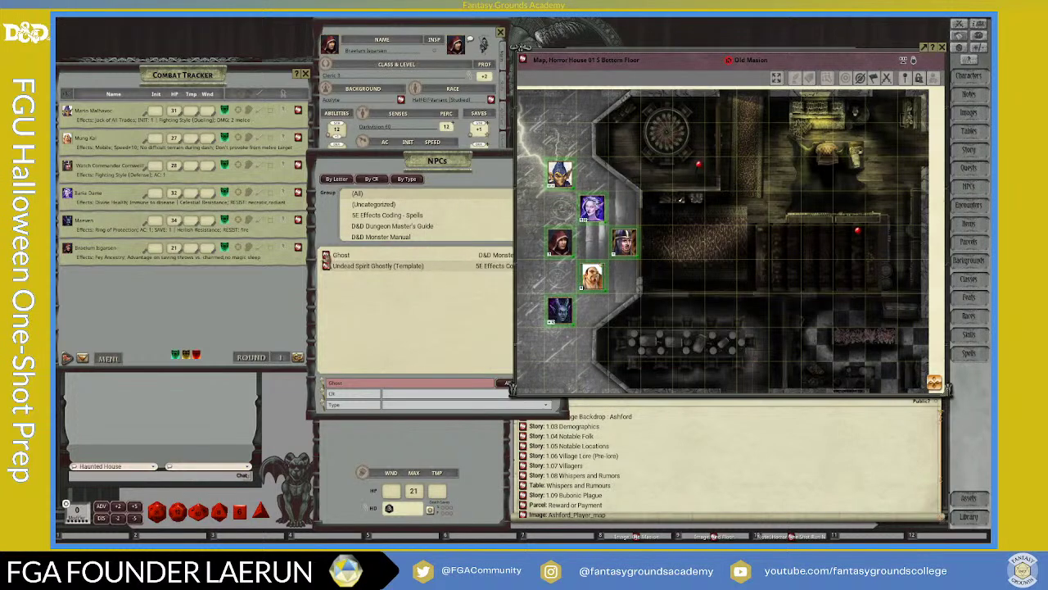
# Step: Duplicate the Monster Manual Ghost and assign the copy to the Mansion NPCs group
pyautogui.click(328, 262)
pyautogui.moveTo(347, 279); pyautogui.dragTo(347, 279)
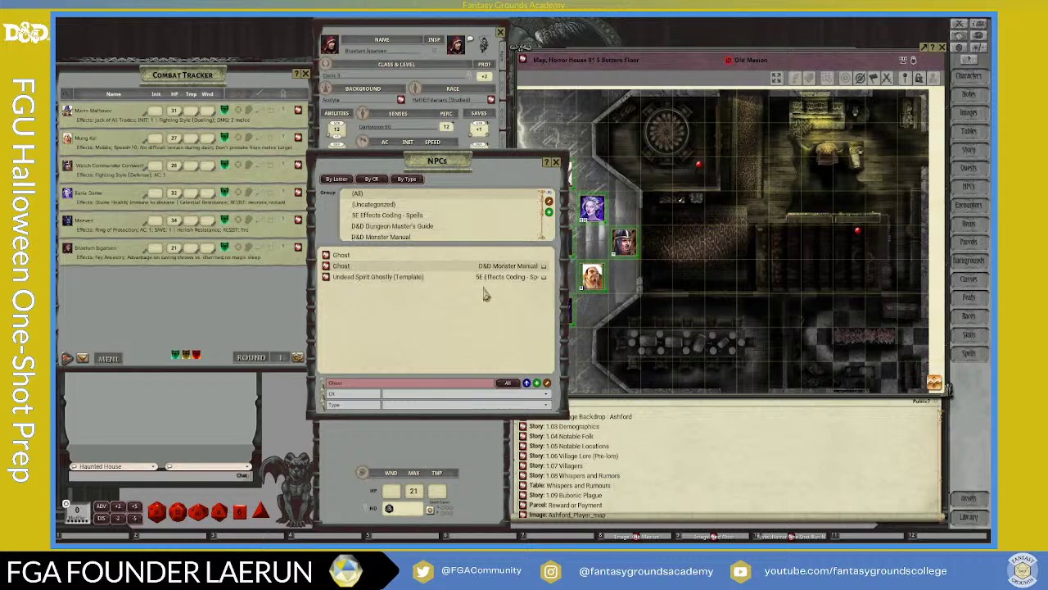
pyautogui.scroll(-3, 409, 217)
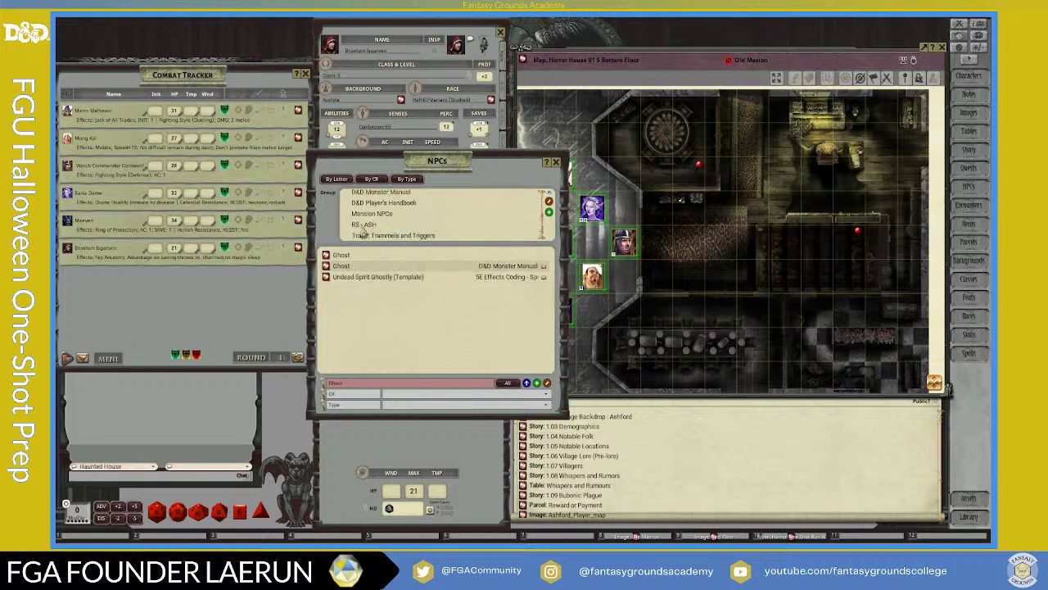
pyautogui.moveTo(326, 265); pyautogui.dragTo(391, 215)
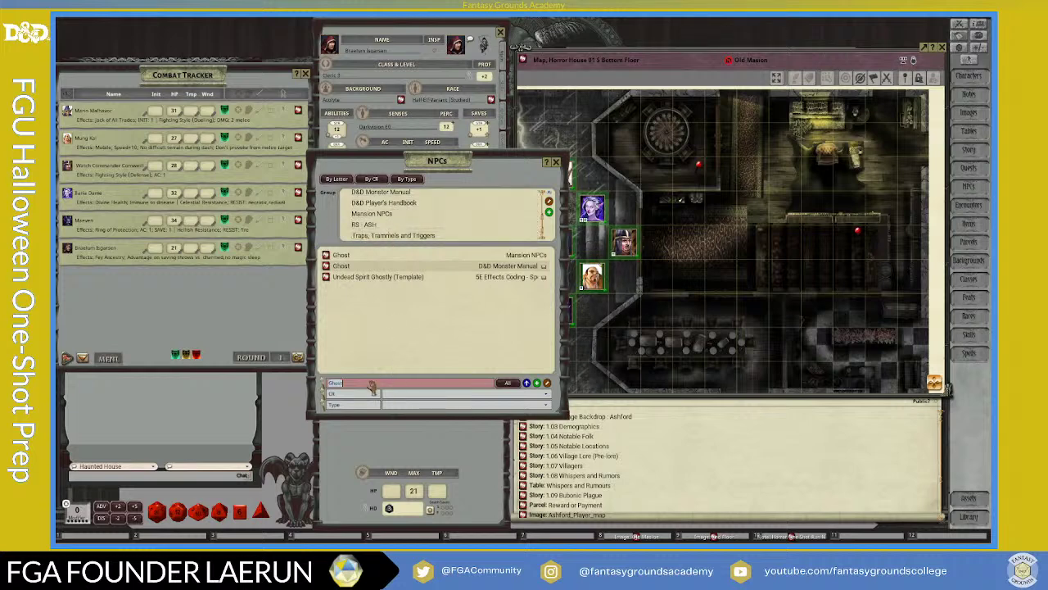
# Step: Search the NPCs for Ghoul, open the RS - ASH Ghoul record, and read its stats, Bite and Claws actions
pyautogui.write('ba')
pyautogui.write('oul')
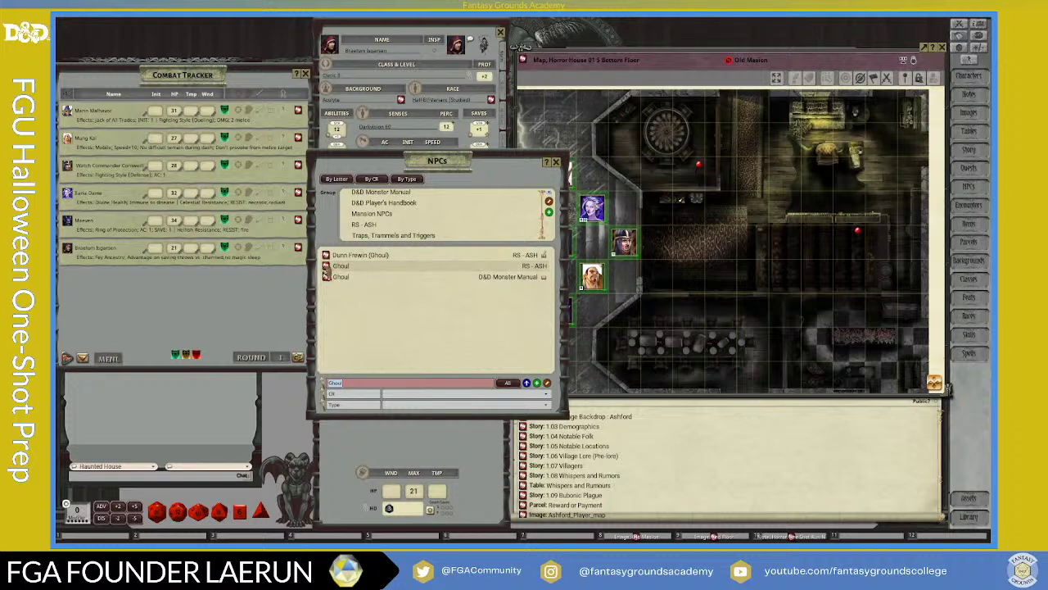
pyautogui.click(326, 266)
pyautogui.scroll(-2, 521, 311)
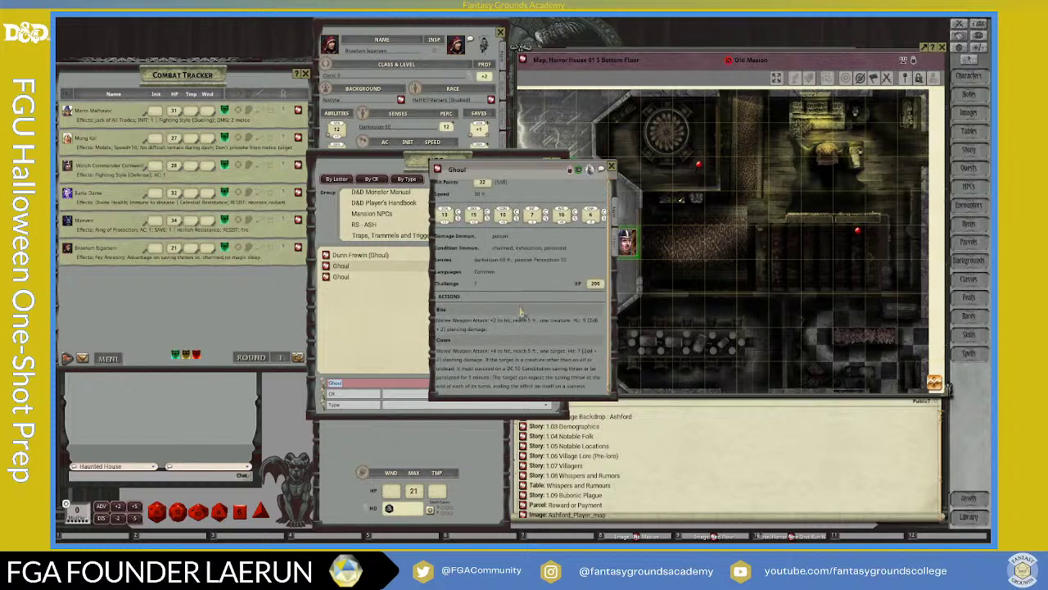
pyautogui.moveTo(512, 320); pyautogui.dragTo(451, 328)
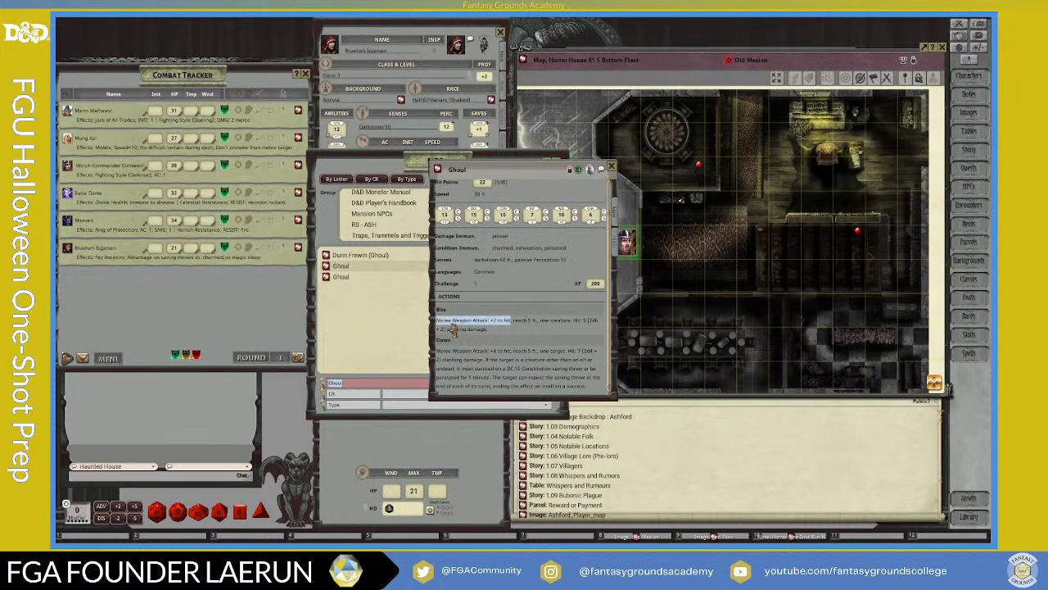
pyautogui.click(494, 326)
pyautogui.scroll(2, 499, 250)
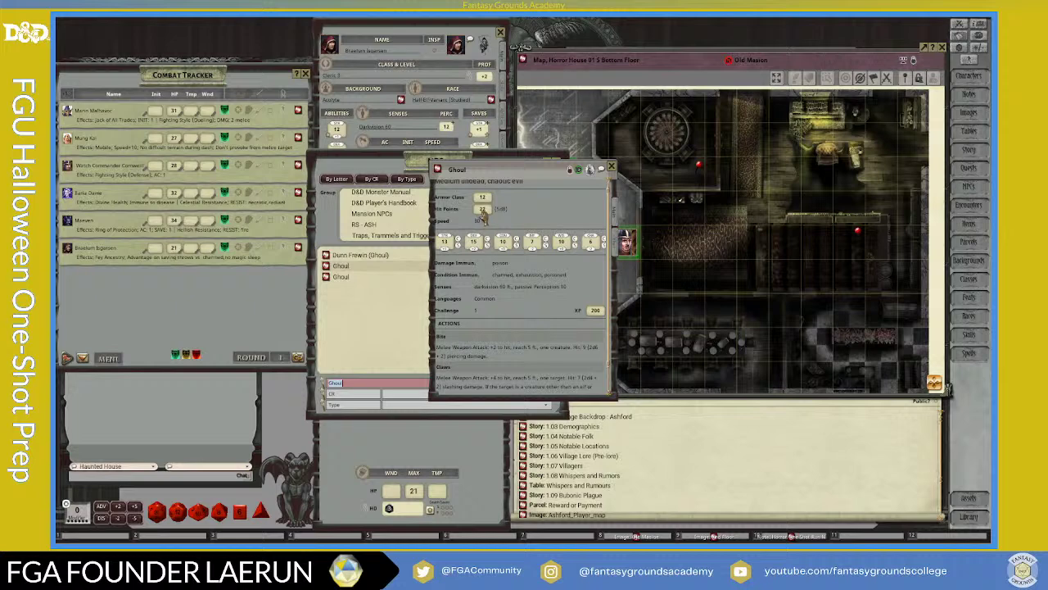
pyautogui.scroll(1, 491, 308)
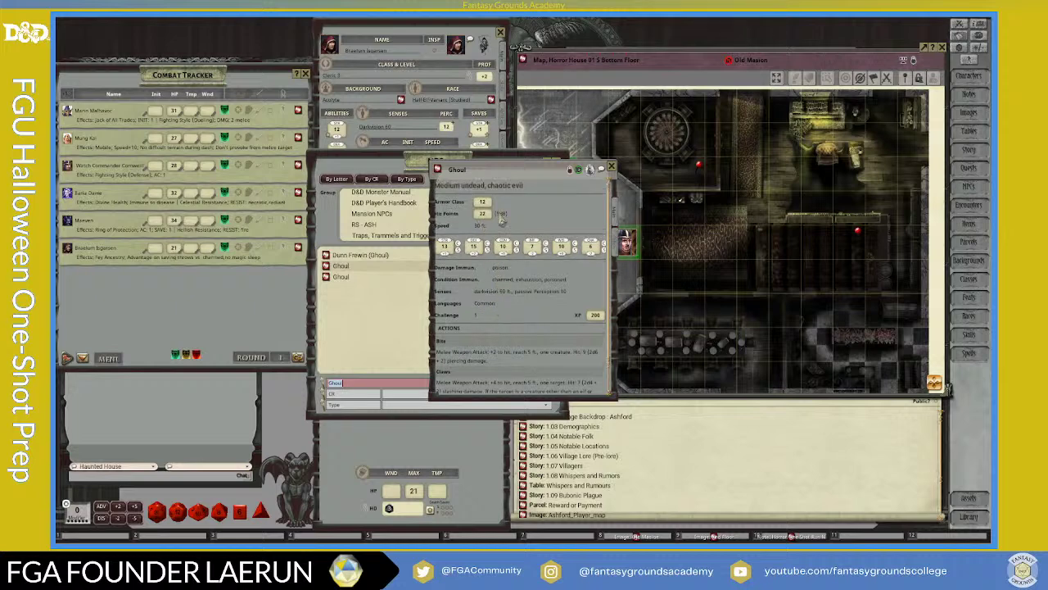
pyautogui.moveTo(511, 168); pyautogui.dragTo(557, 167)
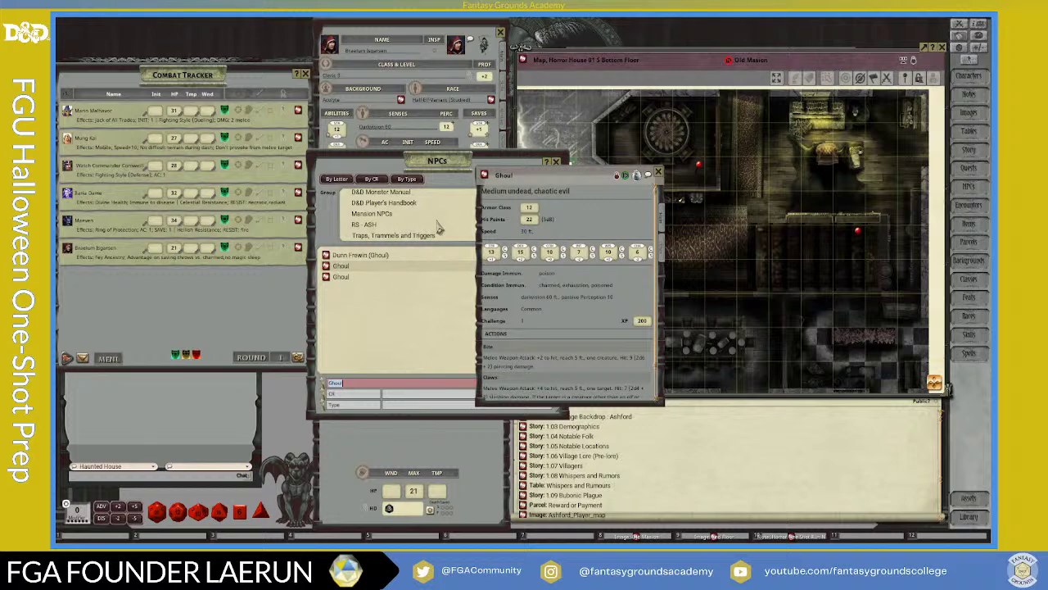
pyautogui.moveTo(551, 176); pyautogui.dragTo(610, 181)
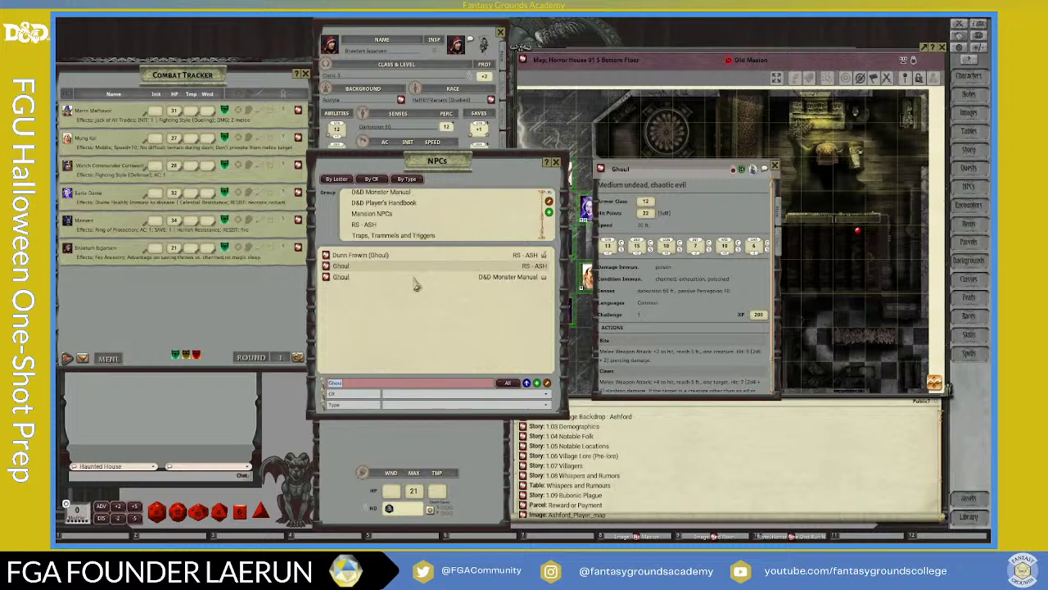
# Step: Duplicate the Monster Manual Ghoul and assign the copy to the Mansion NPCs group
pyautogui.moveTo(332, 281); pyautogui.dragTo(364, 325)
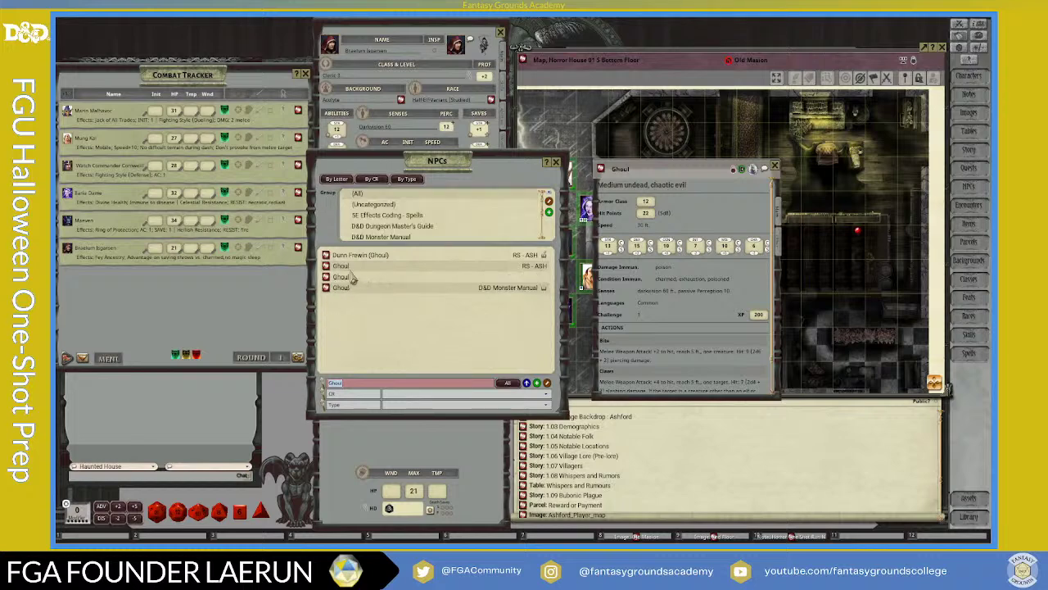
pyautogui.scroll(-3, 421, 206)
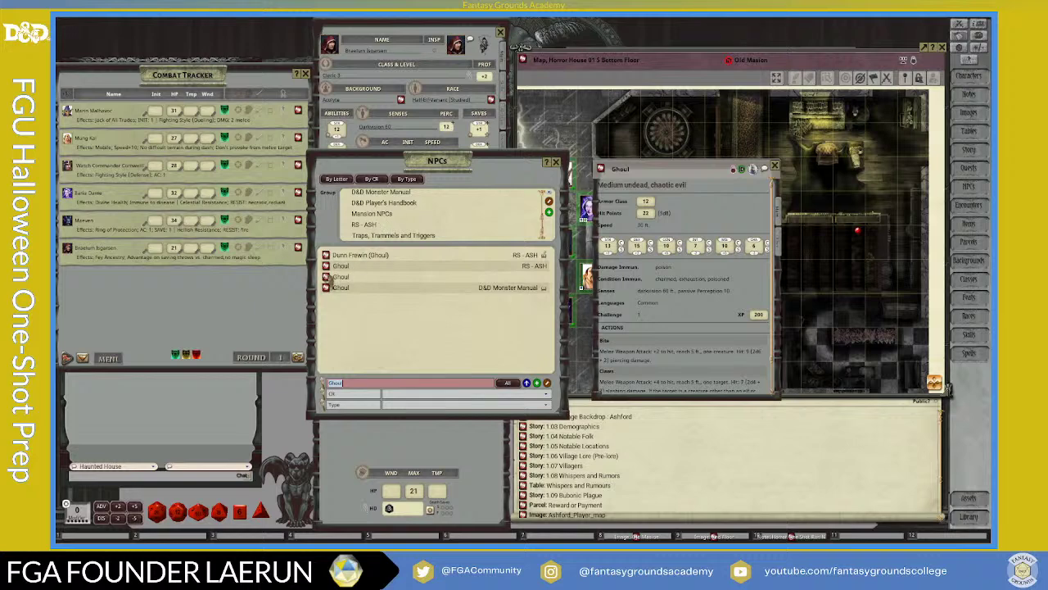
pyautogui.moveTo(327, 277); pyautogui.dragTo(379, 215)
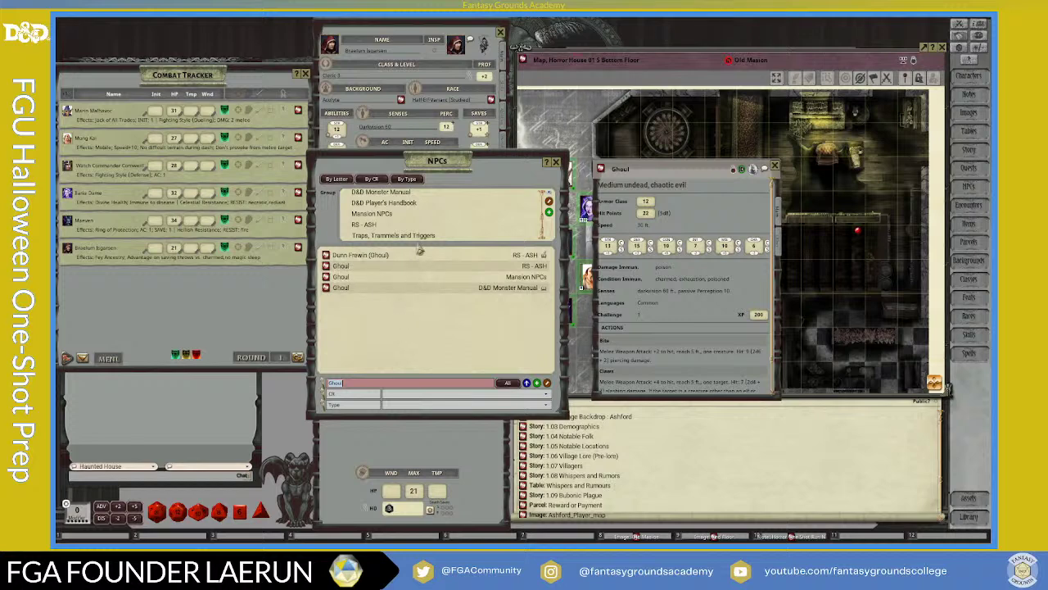
# Step: Filter the NPC list to the Mansion NPCs group and clear the name search
pyautogui.click(395, 215)
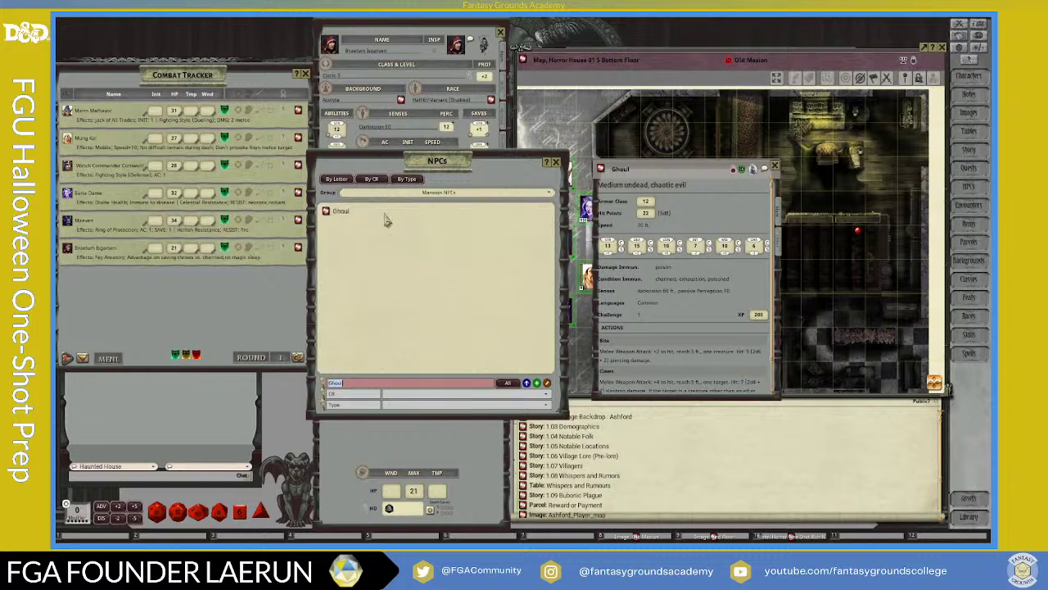
pyautogui.press('BackSpace')
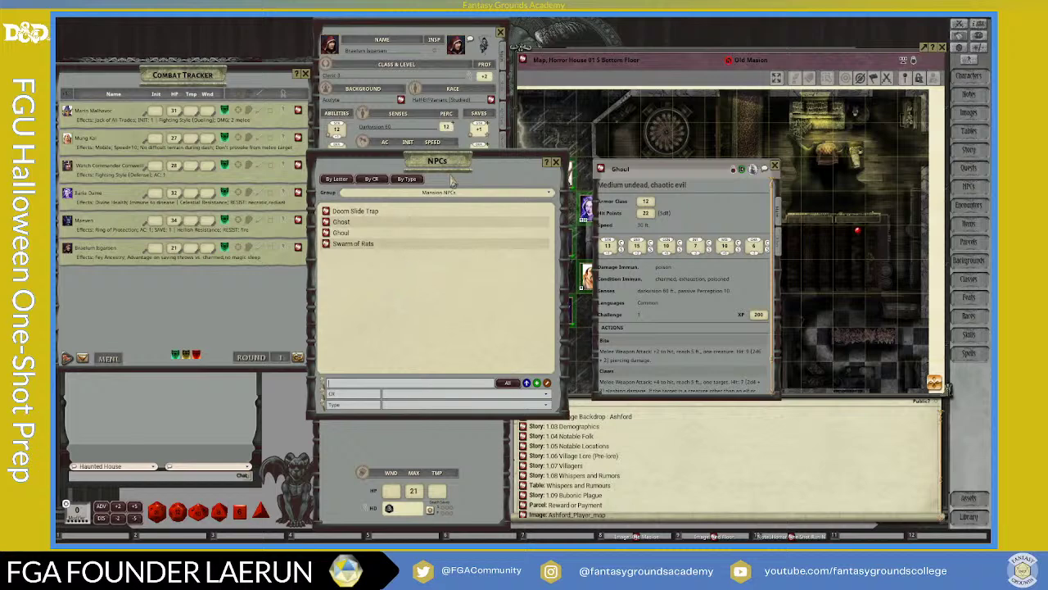
# Step: Examine the mansion map's rooms alongside the Ghoul record, then close the record
pyautogui.moveTo(712, 174); pyautogui.dragTo(806, 247)
pyautogui.scroll(3, 670, 133)
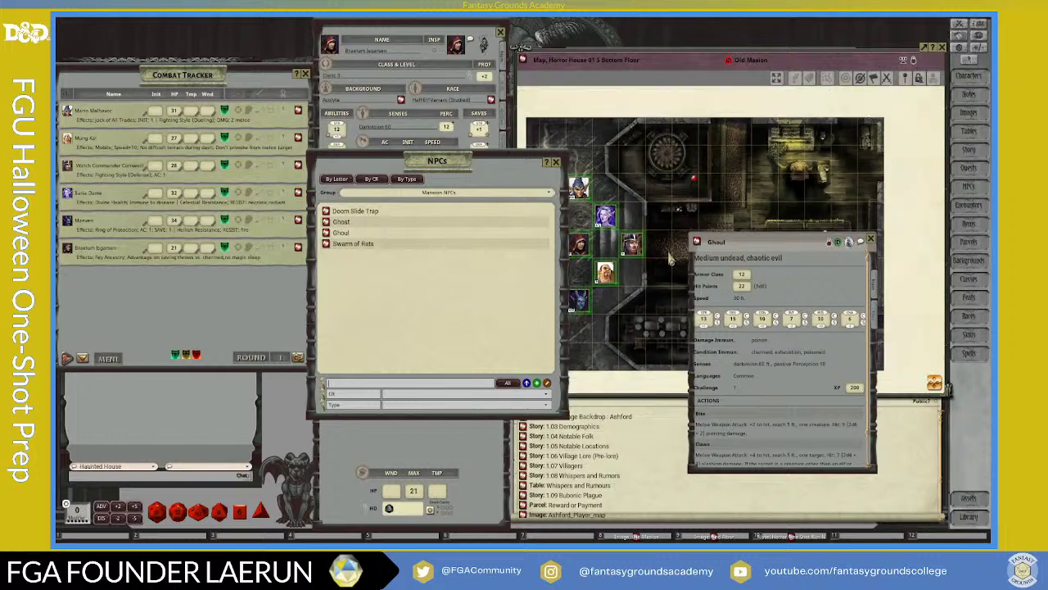
pyautogui.scroll(3, 670, 131)
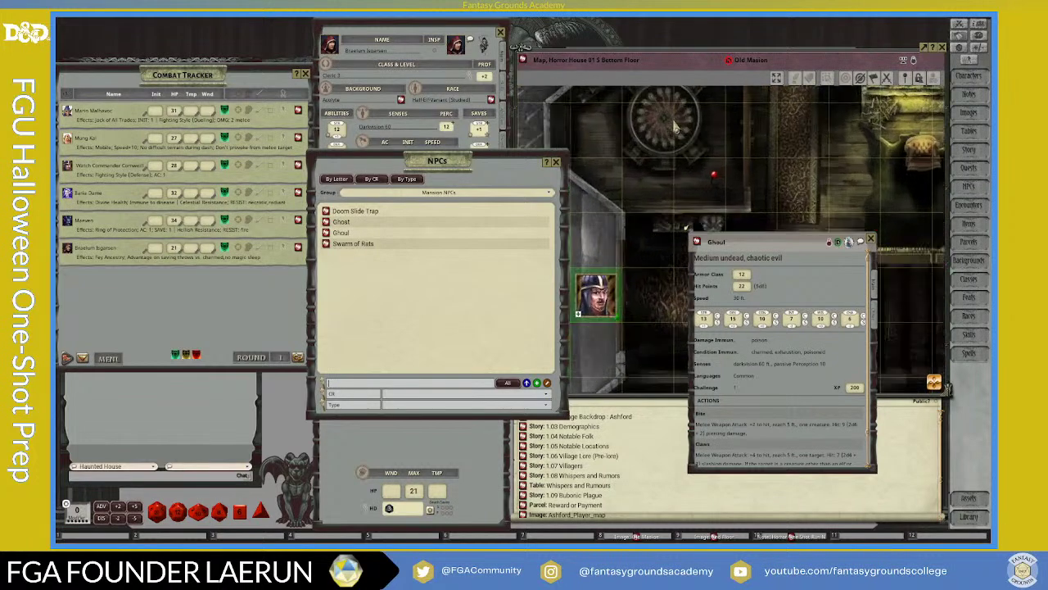
pyautogui.scroll(-2, 660, 123)
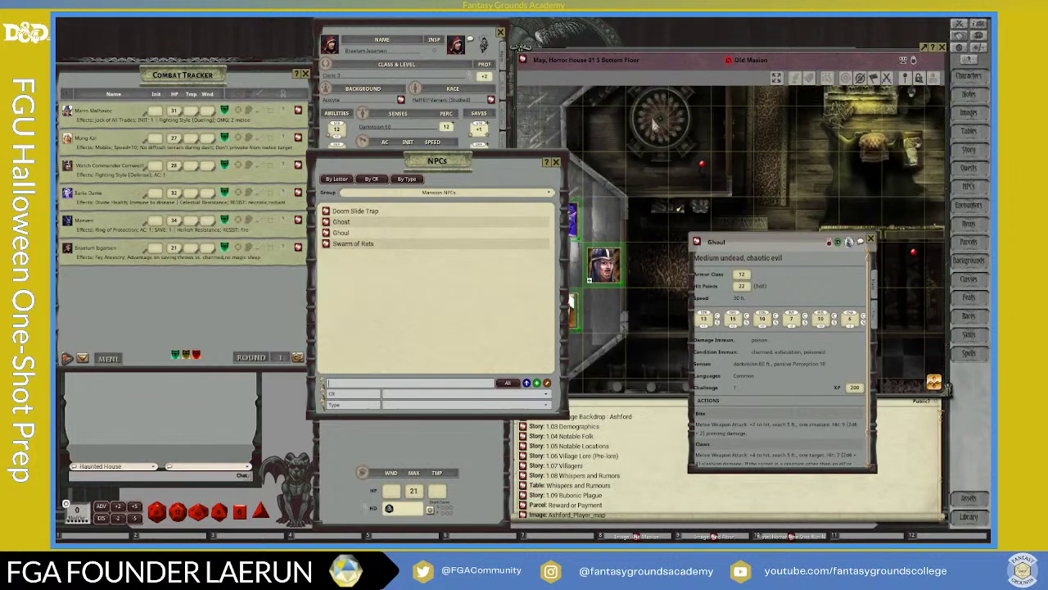
pyautogui.moveTo(778, 244); pyautogui.dragTo(687, 197)
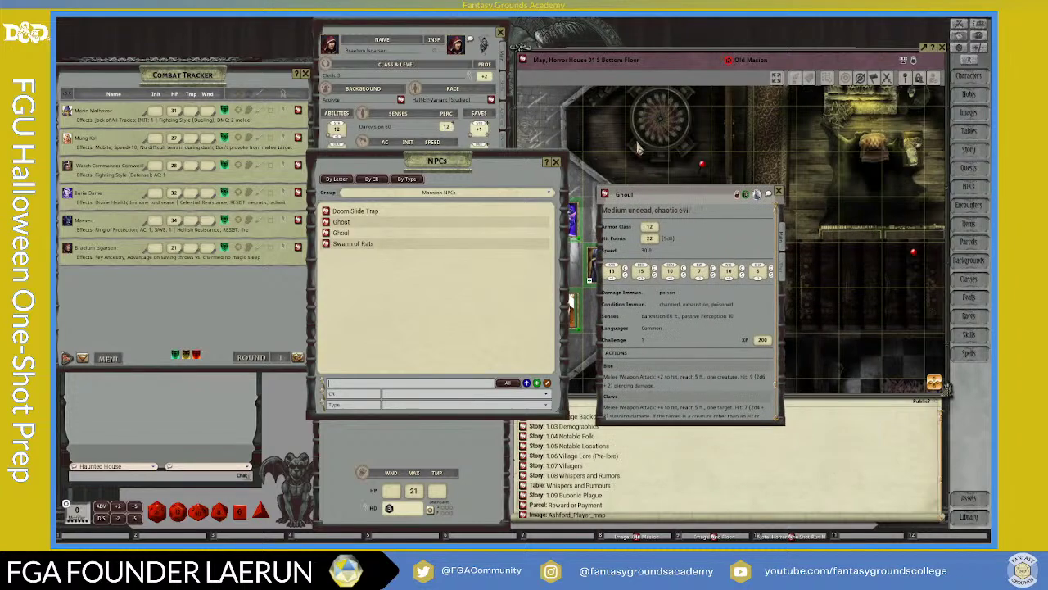
pyautogui.scroll(3, 660, 121)
pyautogui.scroll(-3, 659, 122)
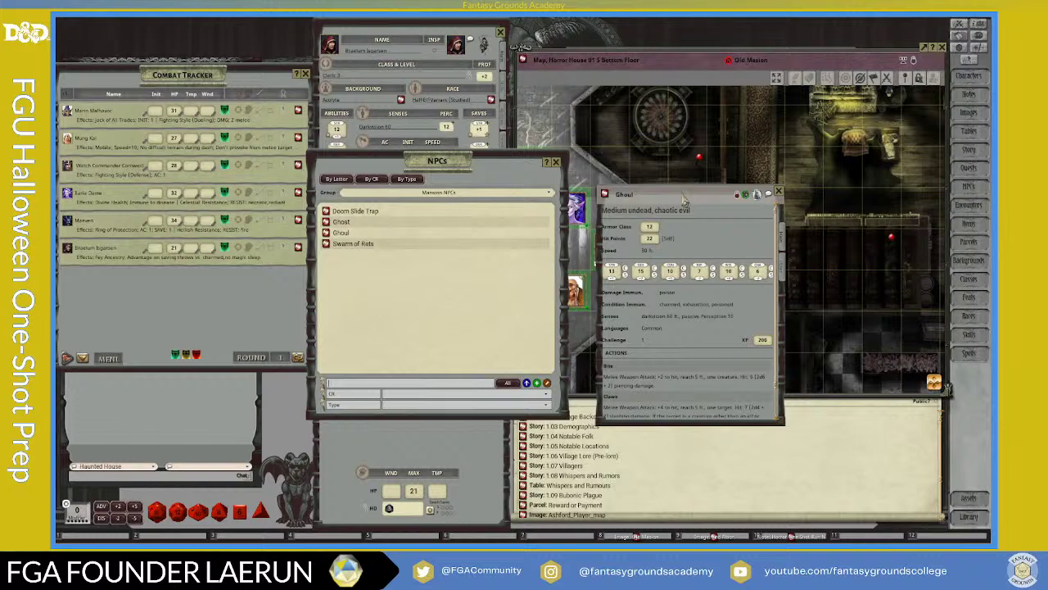
pyautogui.moveTo(686, 196); pyautogui.dragTo(673, 182)
pyautogui.scroll(3, 669, 133)
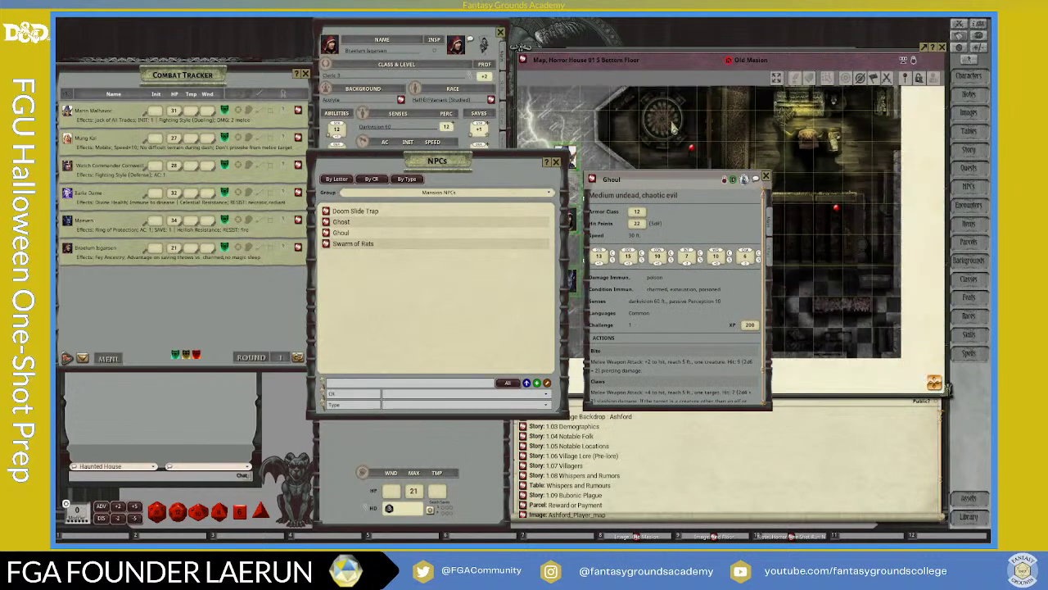
pyautogui.scroll(-2, 664, 141)
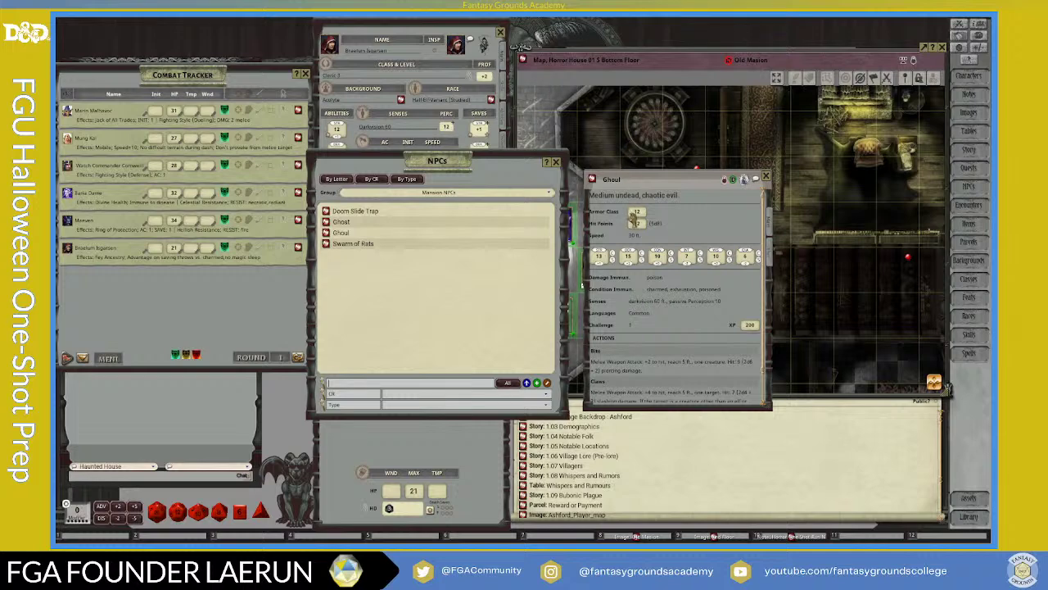
pyautogui.moveTo(686, 189); pyautogui.dragTo(677, 182)
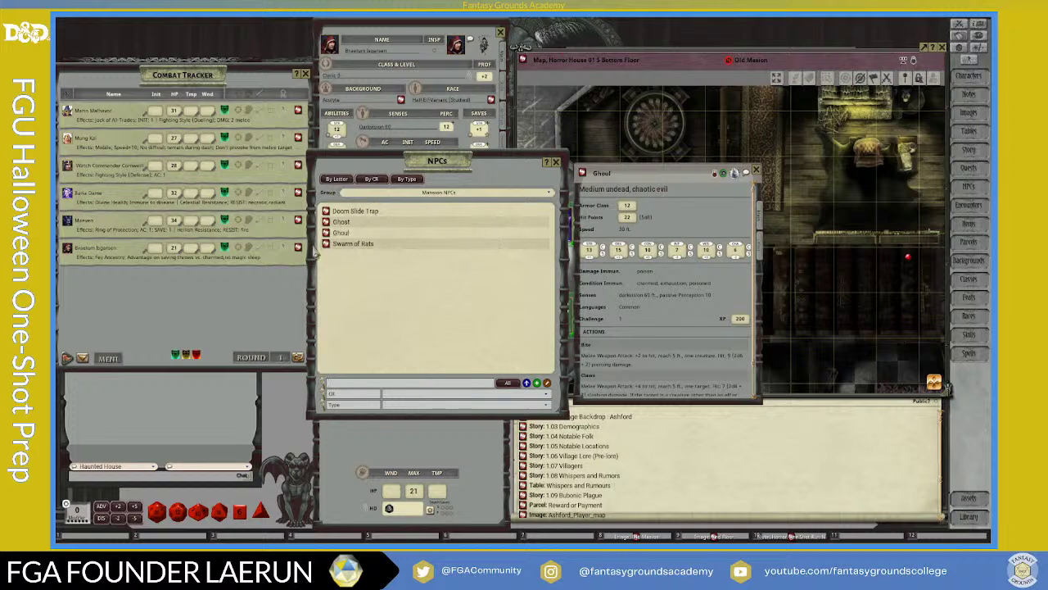
pyautogui.moveTo(607, 174); pyautogui.dragTo(624, 172)
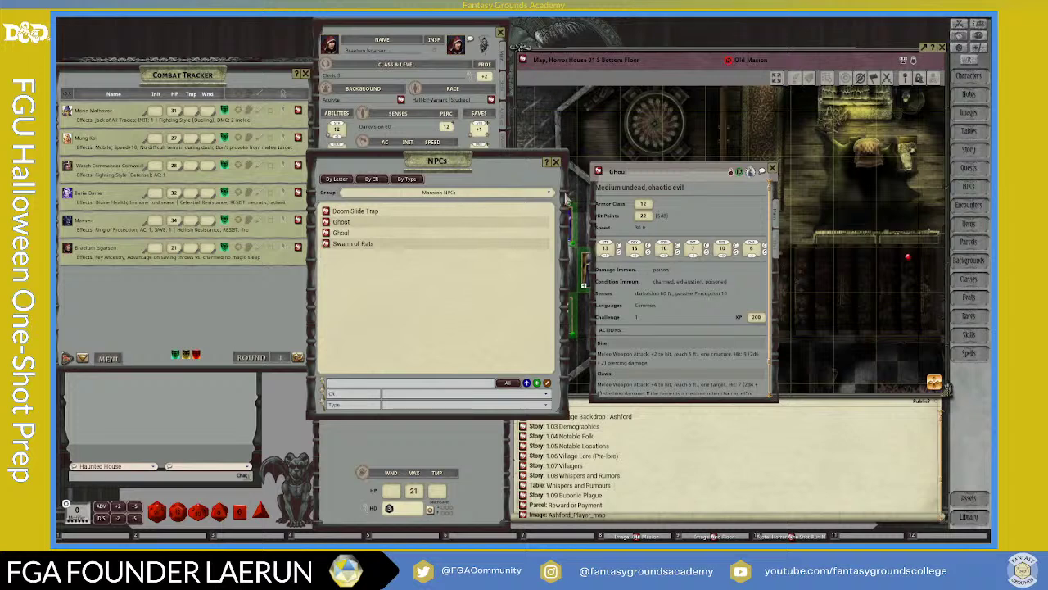
pyautogui.click(772, 171)
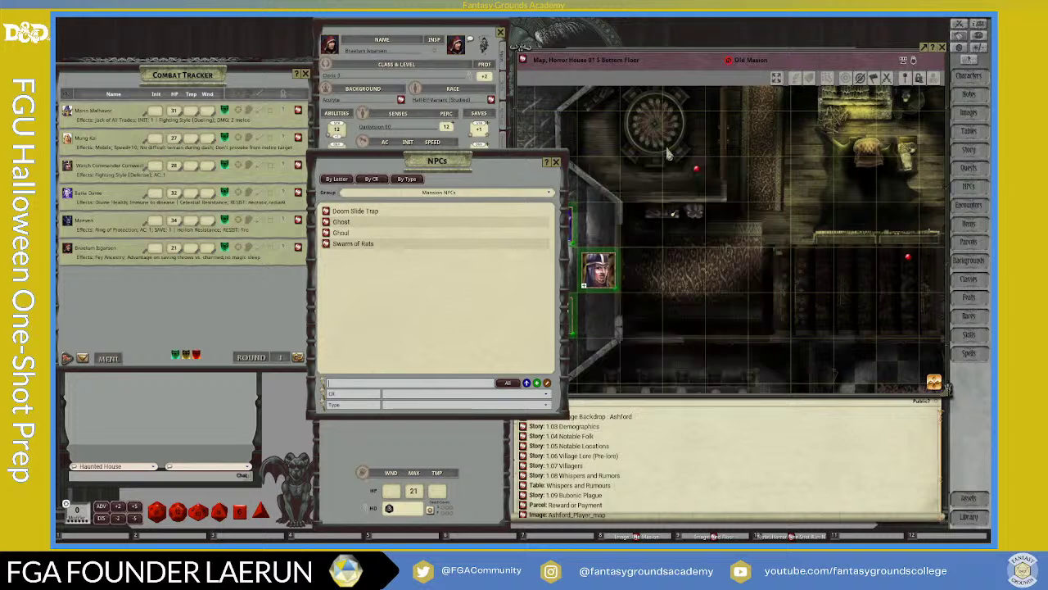
# Step: Open the encounters list beside the NPC list and add two new encounters to the Mansion Encounters group
pyautogui.moveTo(453, 165); pyautogui.dragTo(445, 139)
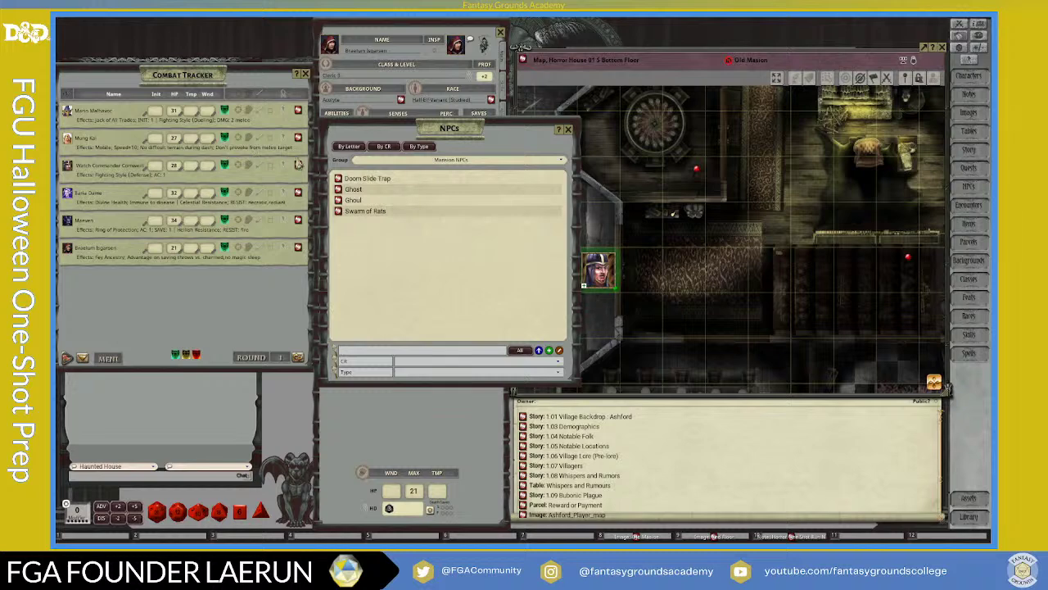
pyautogui.moveTo(432, 131)
pyautogui.mouseDown()
pyautogui.moveTo(432, 151)
pyautogui.moveTo(432, 139)
pyautogui.mouseUp()
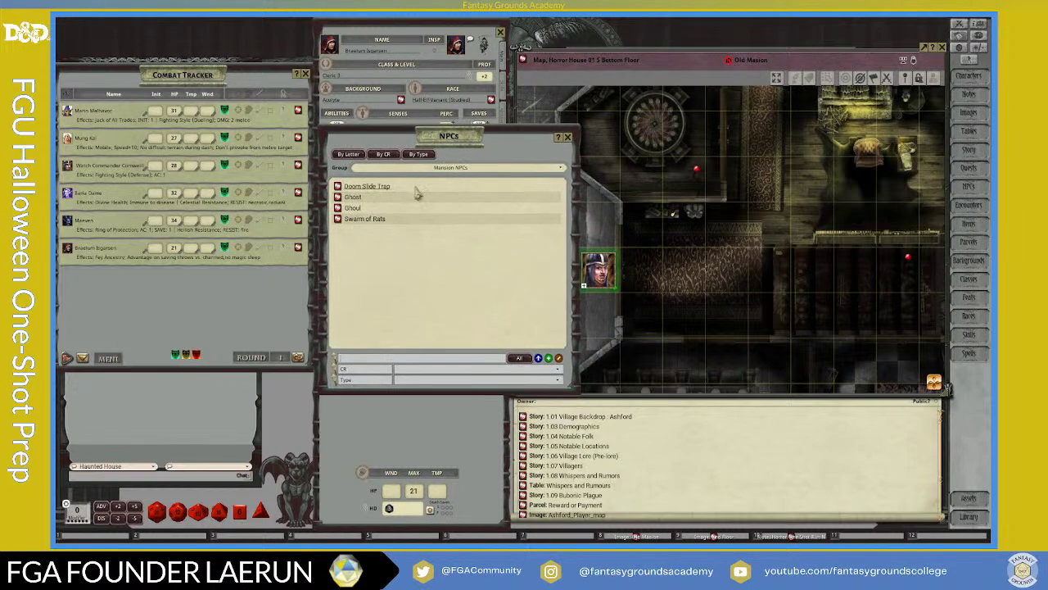
pyautogui.moveTo(444, 135); pyautogui.dragTo(450, 115)
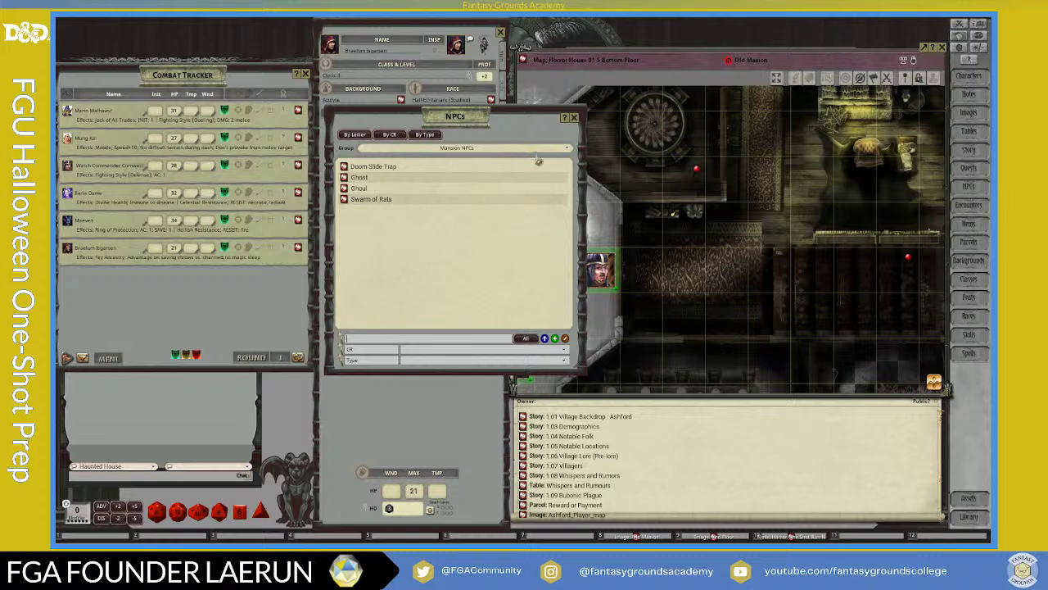
pyautogui.click(968, 205)
pyautogui.moveTo(823, 251); pyautogui.dragTo(696, 147)
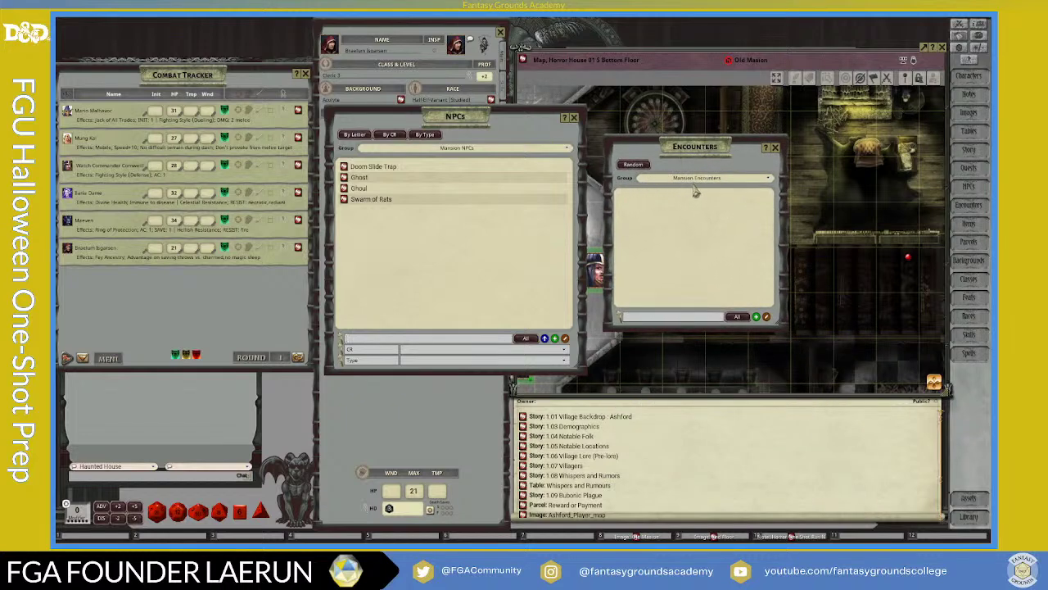
pyautogui.click(758, 318)
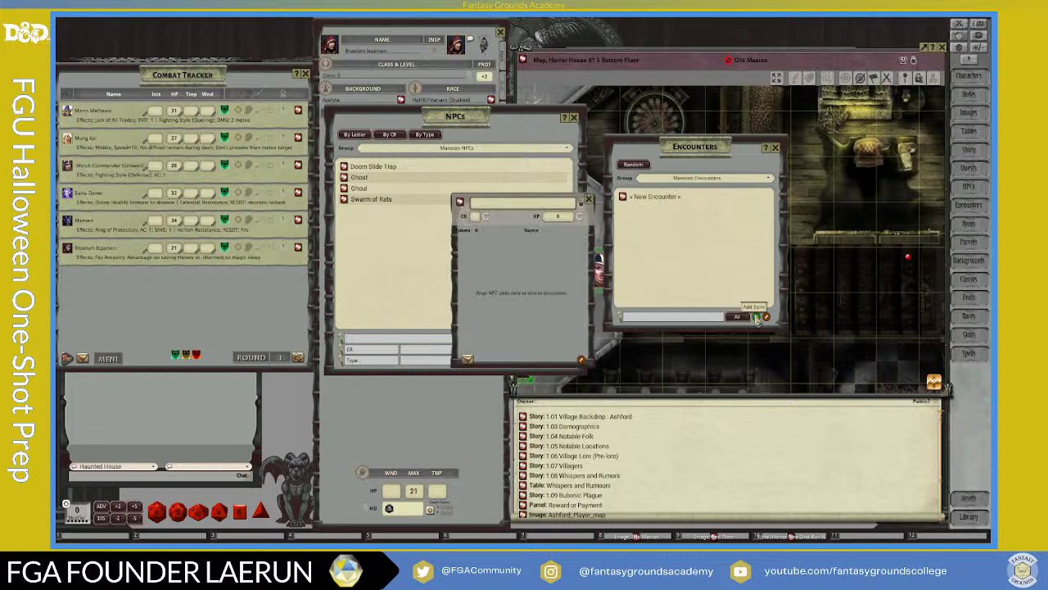
pyautogui.click(758, 317)
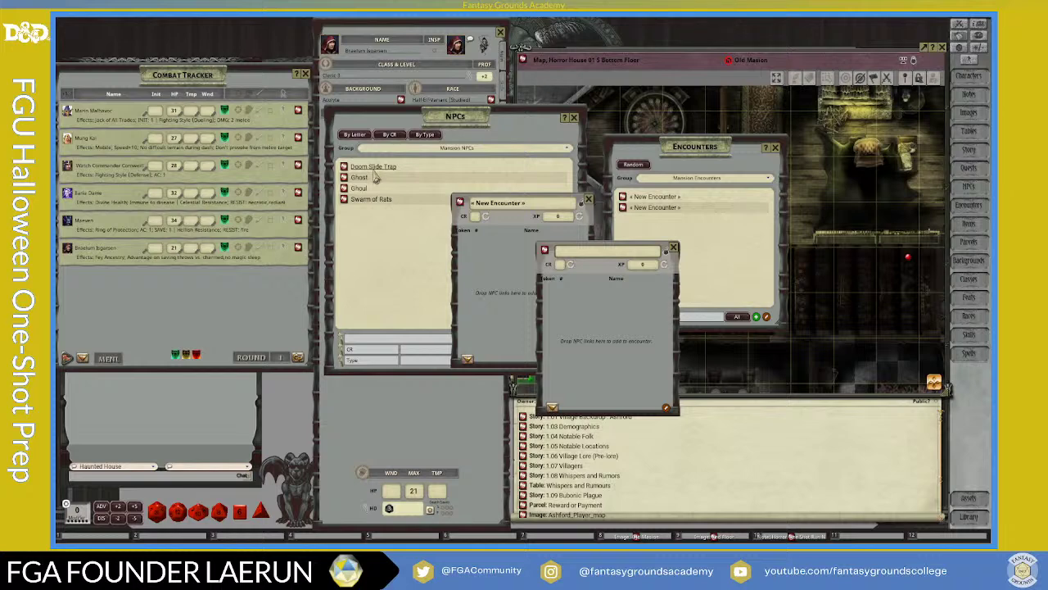
# Step: Arrange the two new encounter windows side by side and name the first encounter Undead Treat
pyautogui.moveTo(596, 270); pyautogui.dragTo(703, 243)
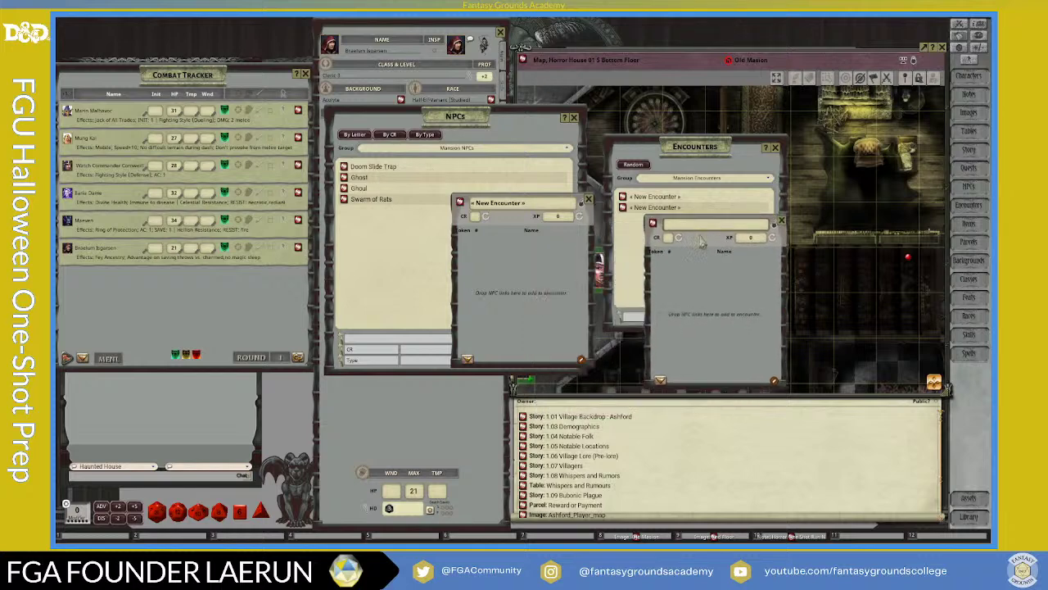
pyautogui.moveTo(520, 227); pyautogui.dragTo(564, 250)
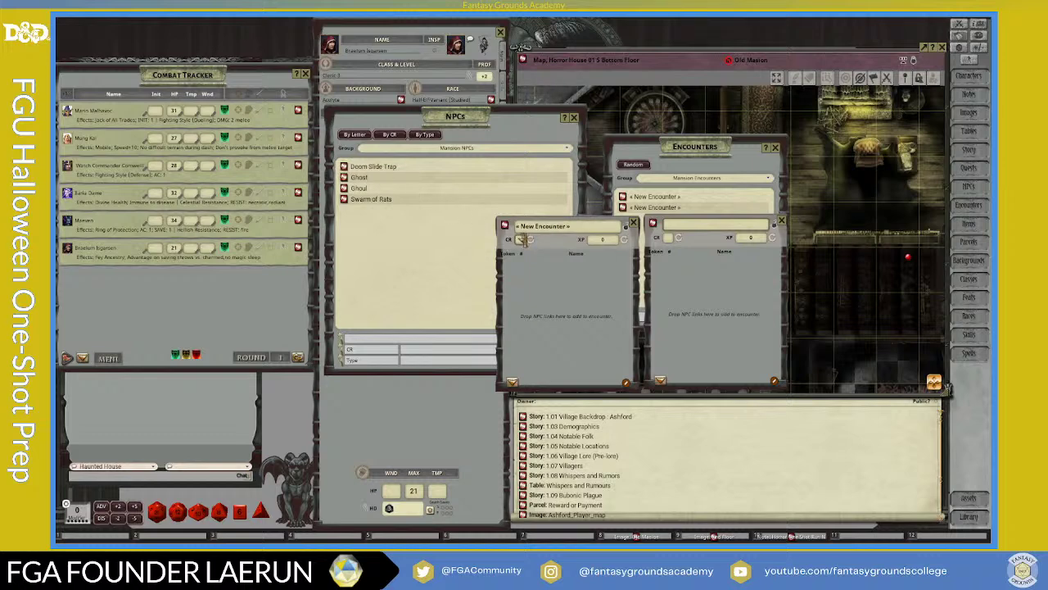
pyautogui.moveTo(519, 239); pyautogui.dragTo(515, 227)
pyautogui.moveTo(690, 244); pyautogui.dragTo(698, 231)
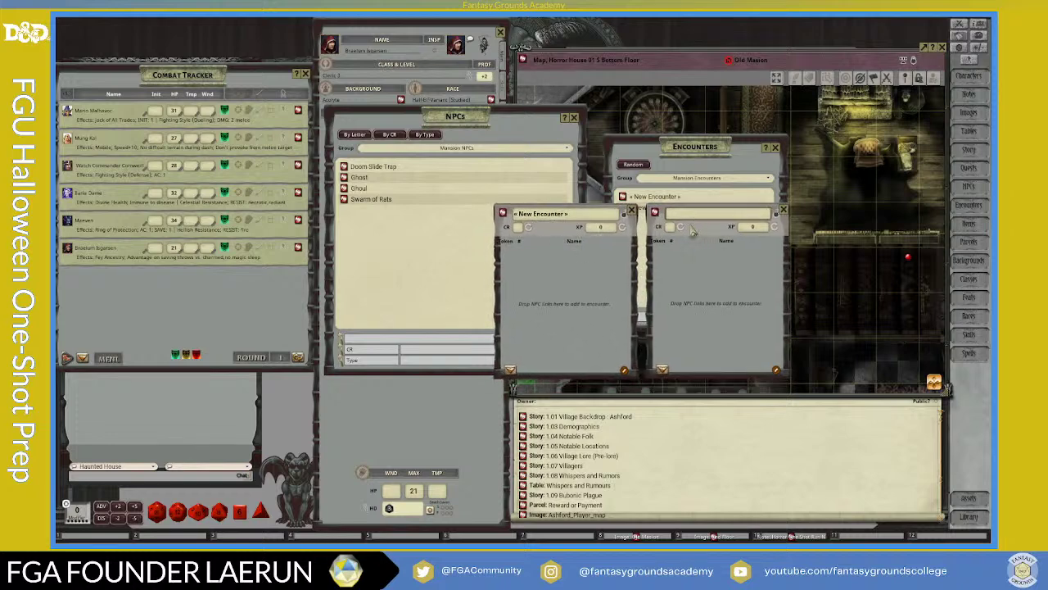
pyautogui.click(573, 218)
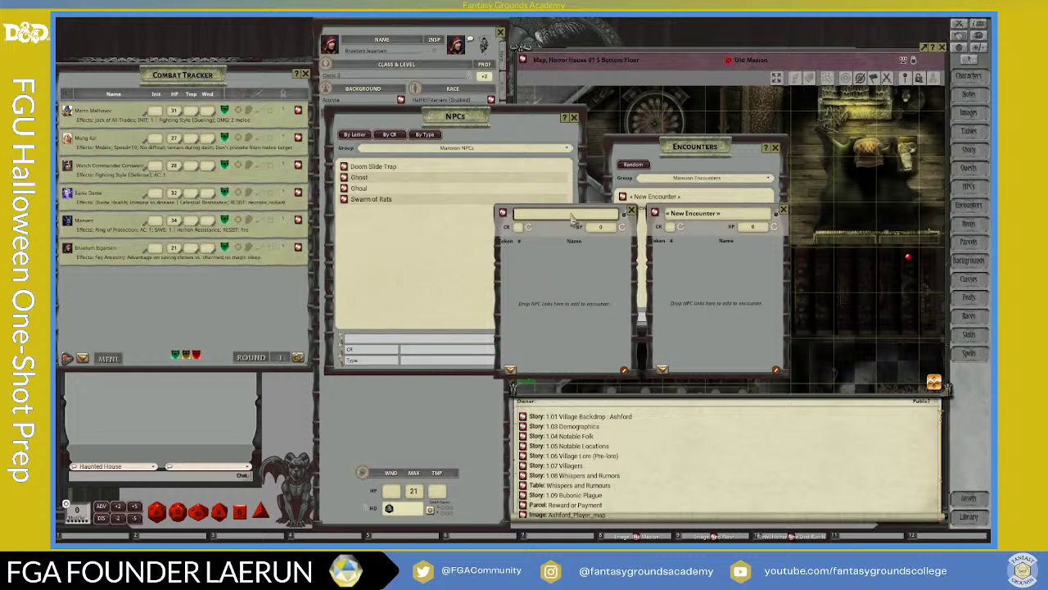
pyautogui.write('Undead Treat')
pyautogui.press('Return')
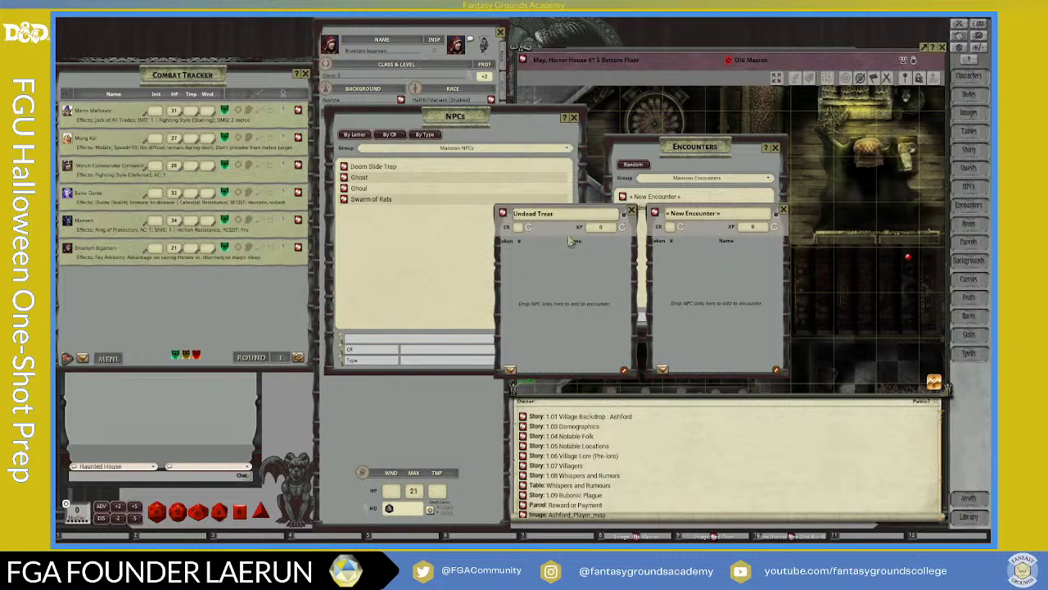
# Step: Place the Undead Treat encounter beside the NPC list and add the Ghost to it
pyautogui.moveTo(558, 233); pyautogui.dragTo(651, 205)
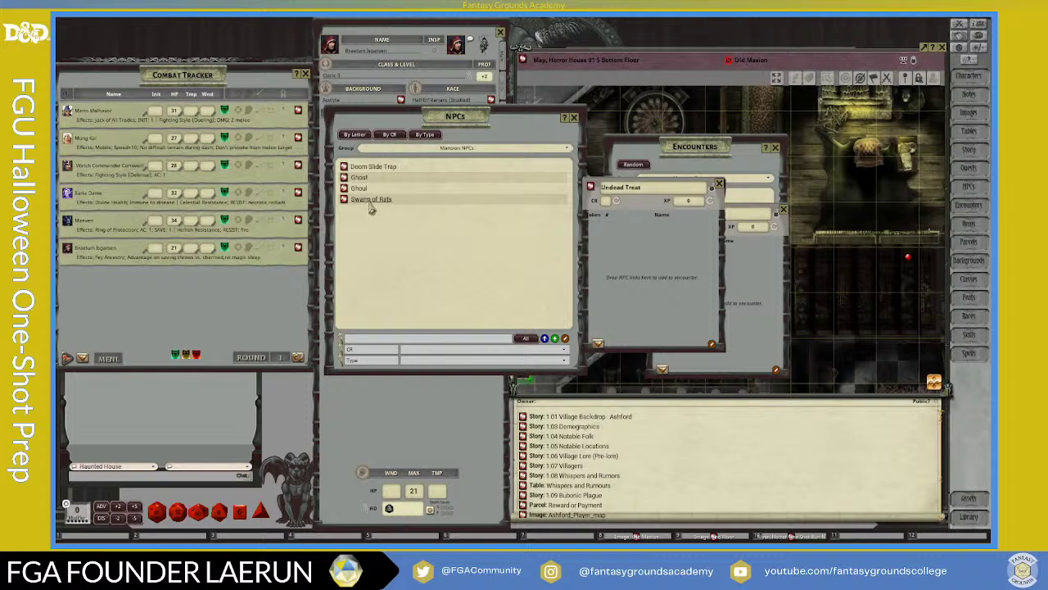
pyautogui.moveTo(352, 177); pyautogui.dragTo(619, 232)
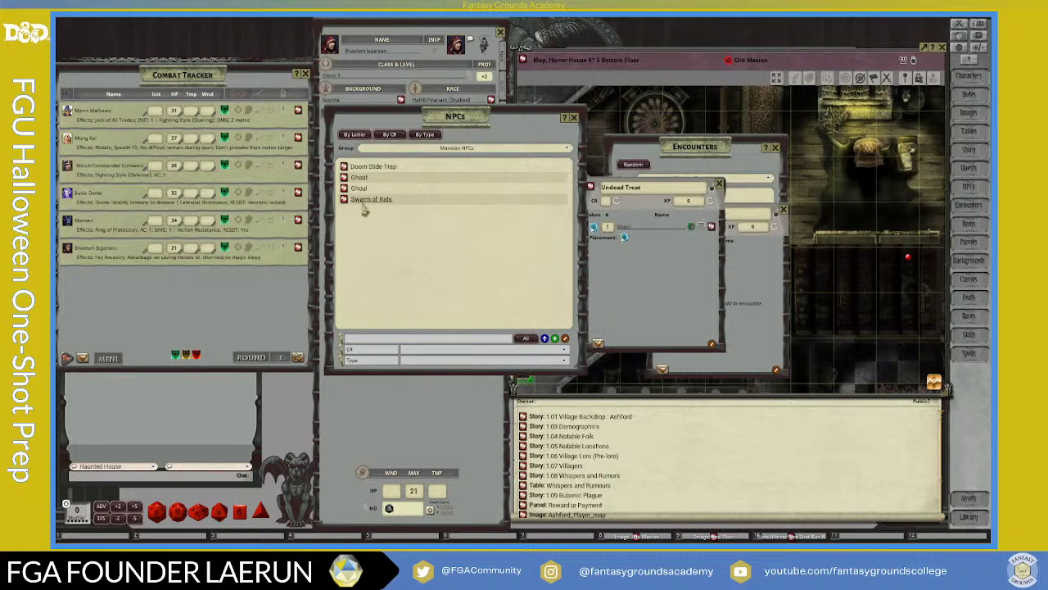
# Step: Add the Ghoul to the Undead Treat encounter with a quantity of 2 and recalculate its challenge rating and XP
pyautogui.moveTo(621, 268); pyautogui.dragTo(624, 262)
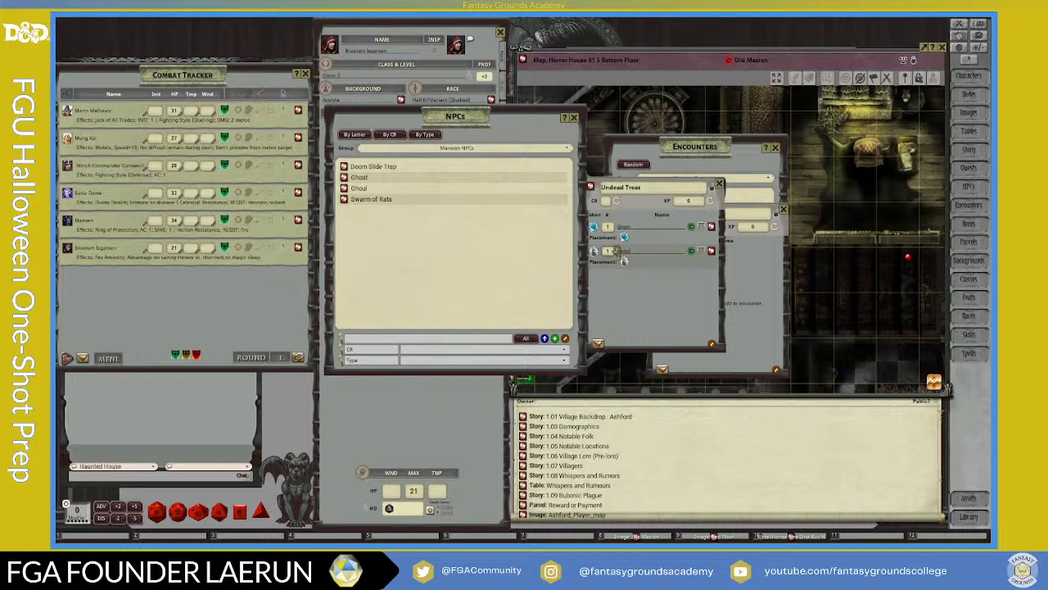
pyautogui.click(609, 251)
pyautogui.click(624, 261)
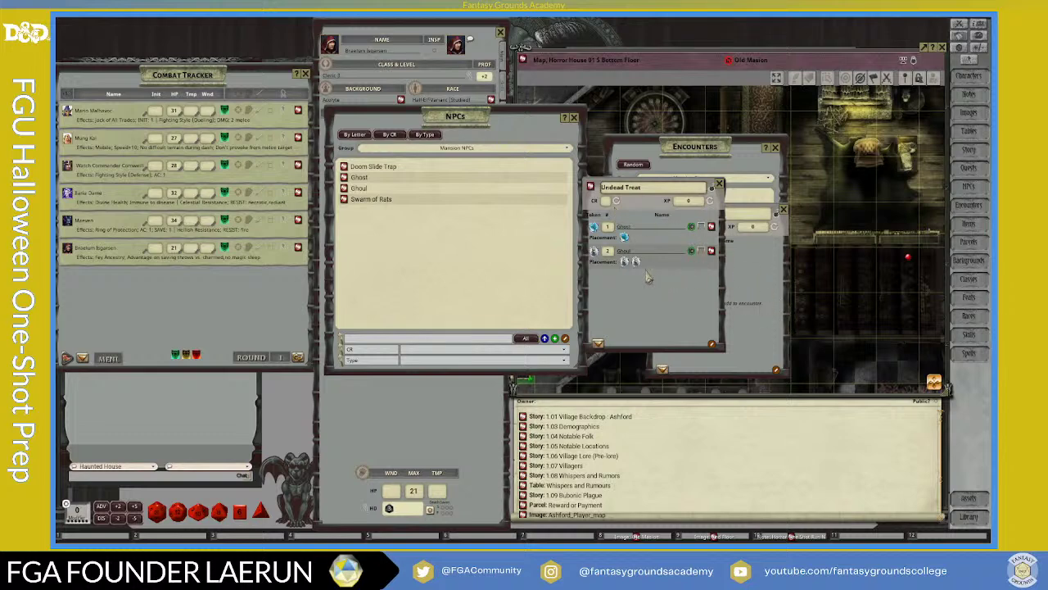
pyautogui.click(615, 201)
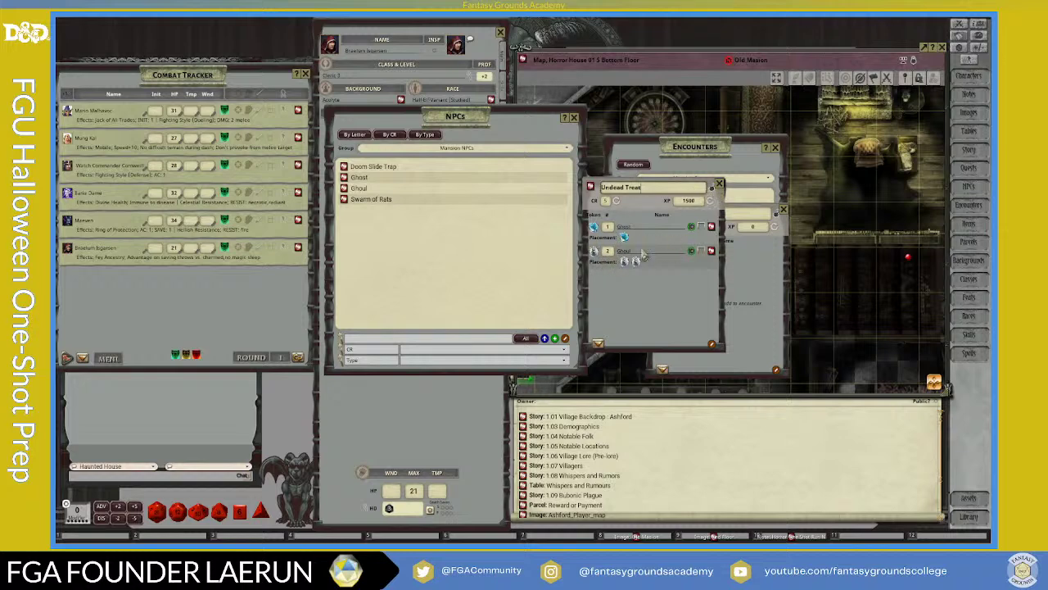
# Step: Raise the Undead Treat encounter's Ghoul quantity to 3 and recalculate its challenge rating and XP
pyautogui.moveTo(668, 285); pyautogui.dragTo(685, 280)
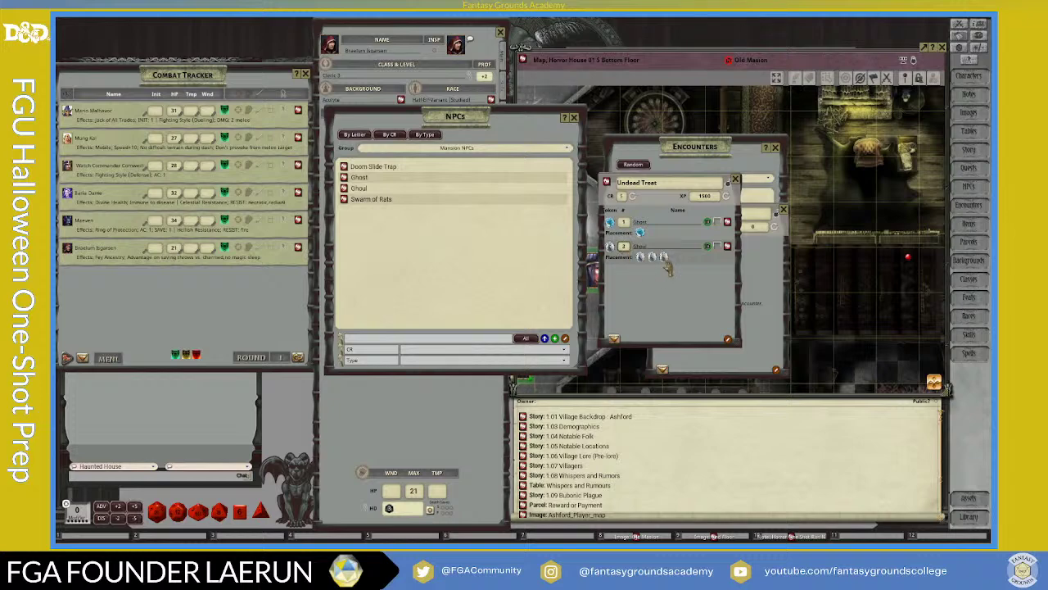
pyautogui.click(632, 198)
pyautogui.click(726, 197)
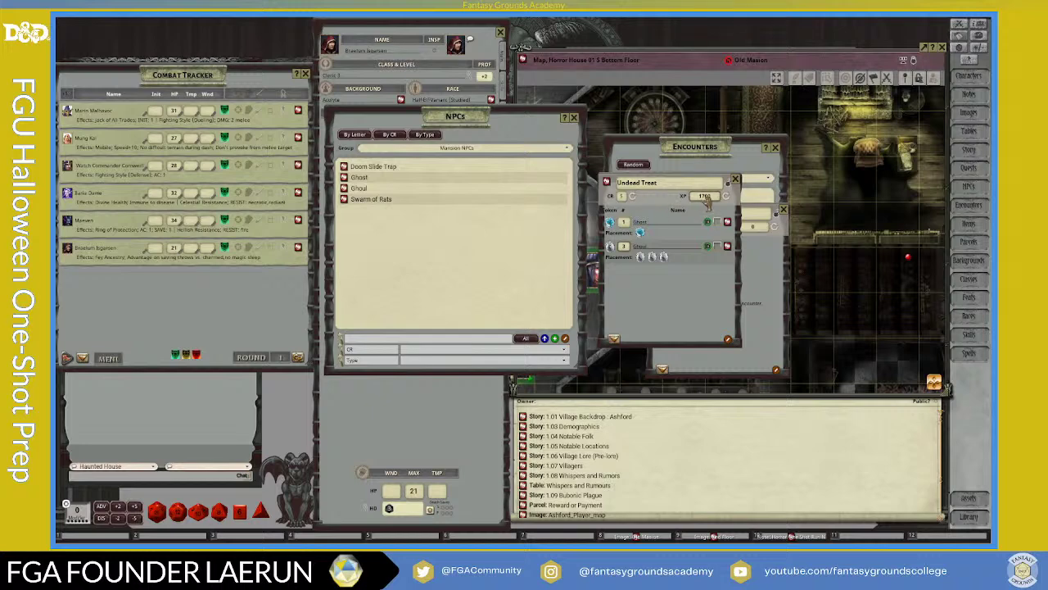
pyautogui.moveTo(698, 293)
pyautogui.mouseDown()
pyautogui.moveTo(683, 274)
pyautogui.moveTo(695, 282)
pyautogui.mouseUp()
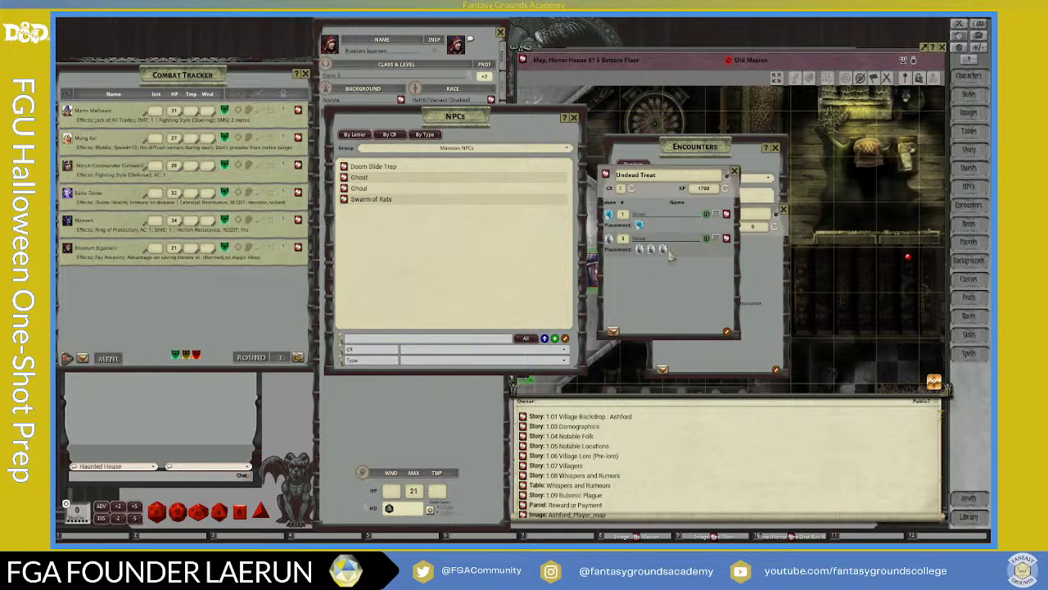
# Step: Examine the Ghoul's statistics, its Bite damage and the Claws attack's saving throw and paralysis effect, keeping the encounter in view
pyautogui.click(725, 237)
pyautogui.scroll(-5, 544, 328)
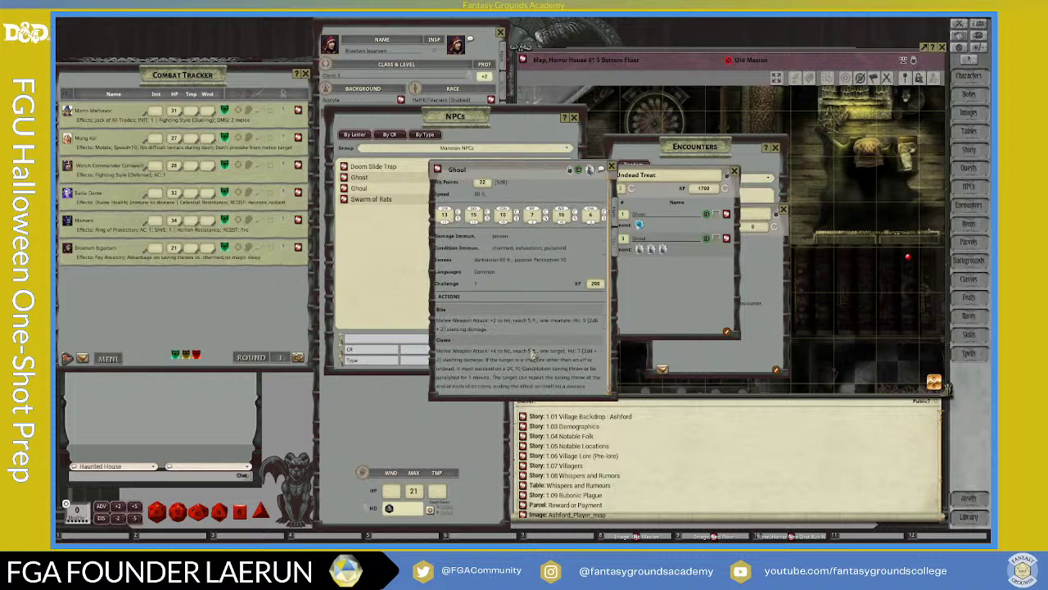
pyautogui.scroll(1, 533, 354)
pyautogui.scroll(1, 533, 356)
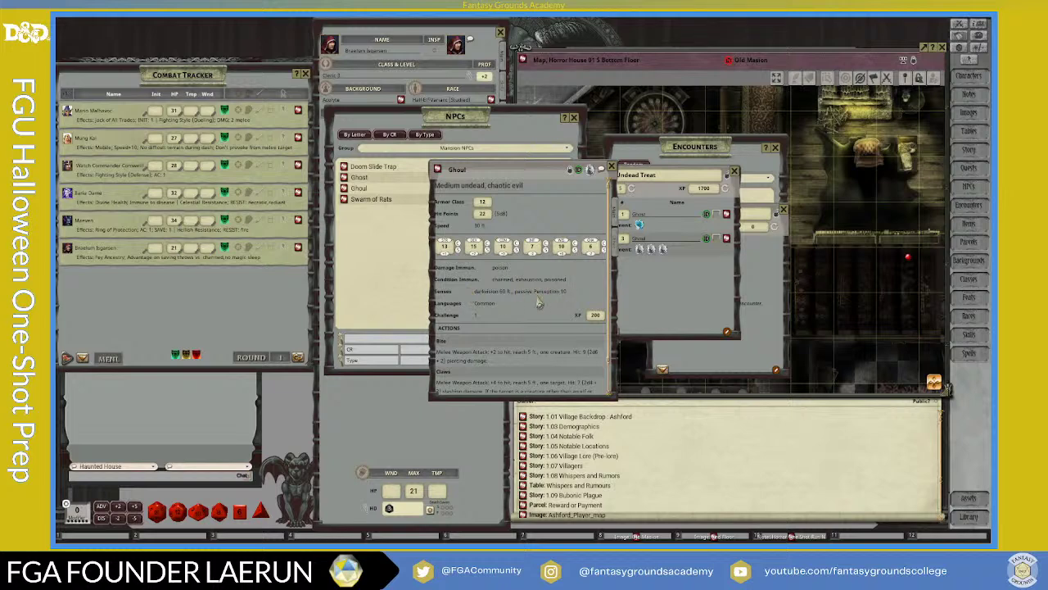
pyautogui.scroll(-2, 564, 325)
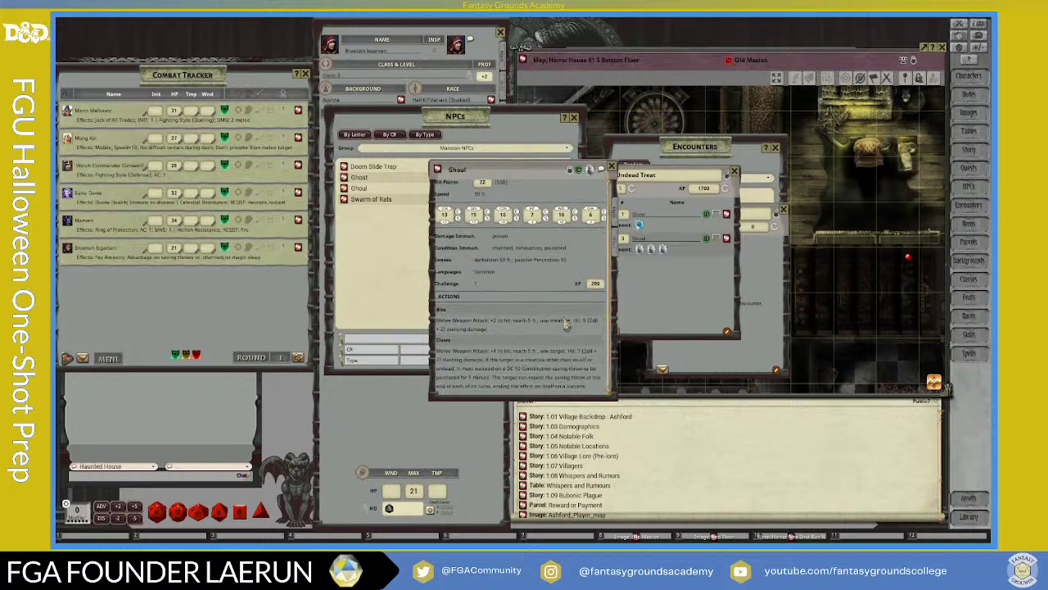
pyautogui.moveTo(583, 320)
pyautogui.mouseDown()
pyautogui.moveTo(463, 332)
pyautogui.moveTo(599, 322)
pyautogui.mouseUp()
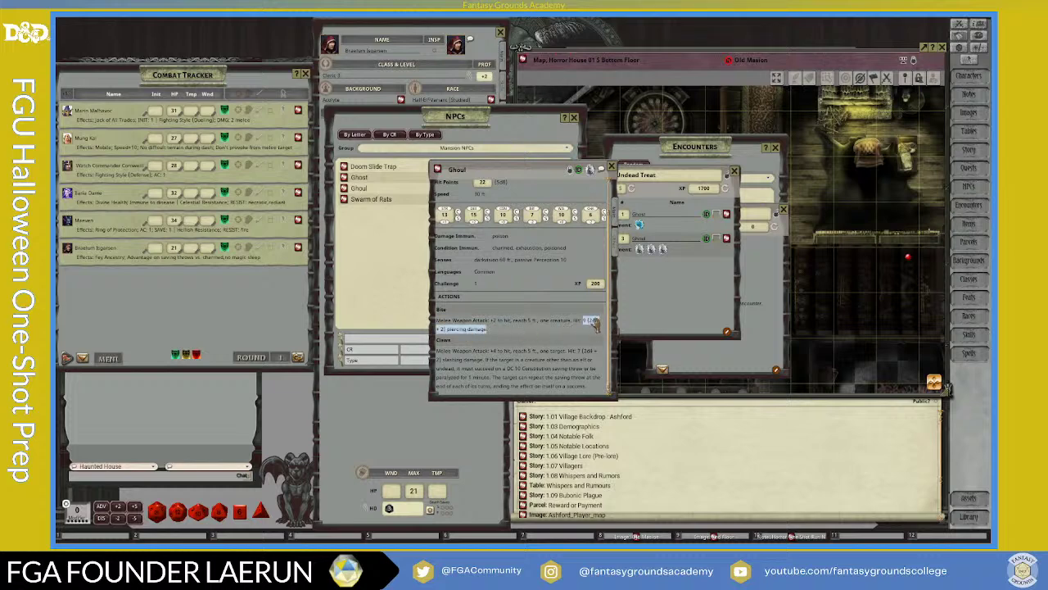
pyautogui.click(592, 325)
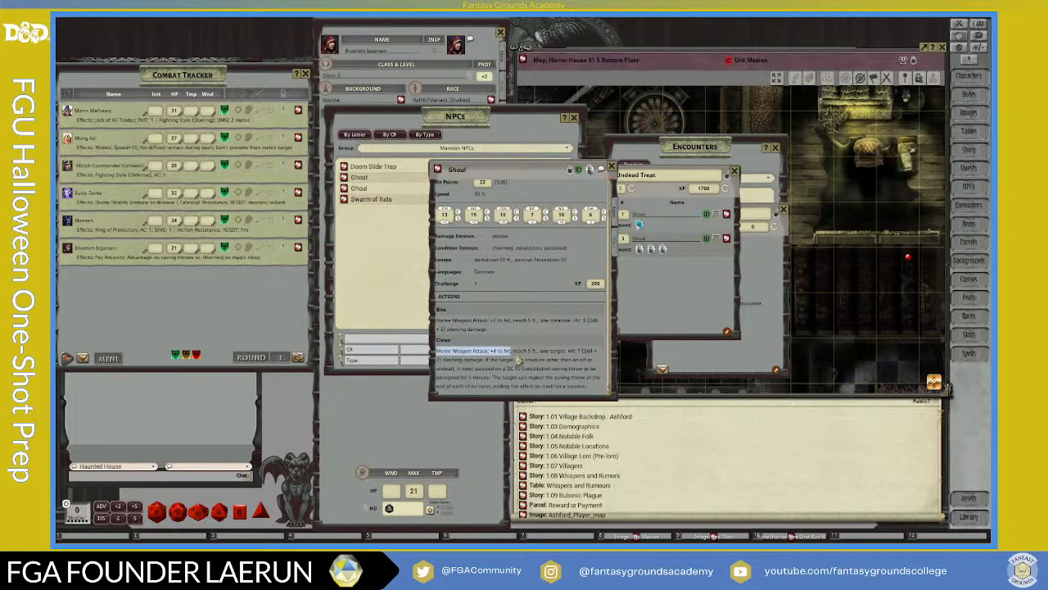
pyautogui.moveTo(588, 369); pyautogui.dragTo(487, 385)
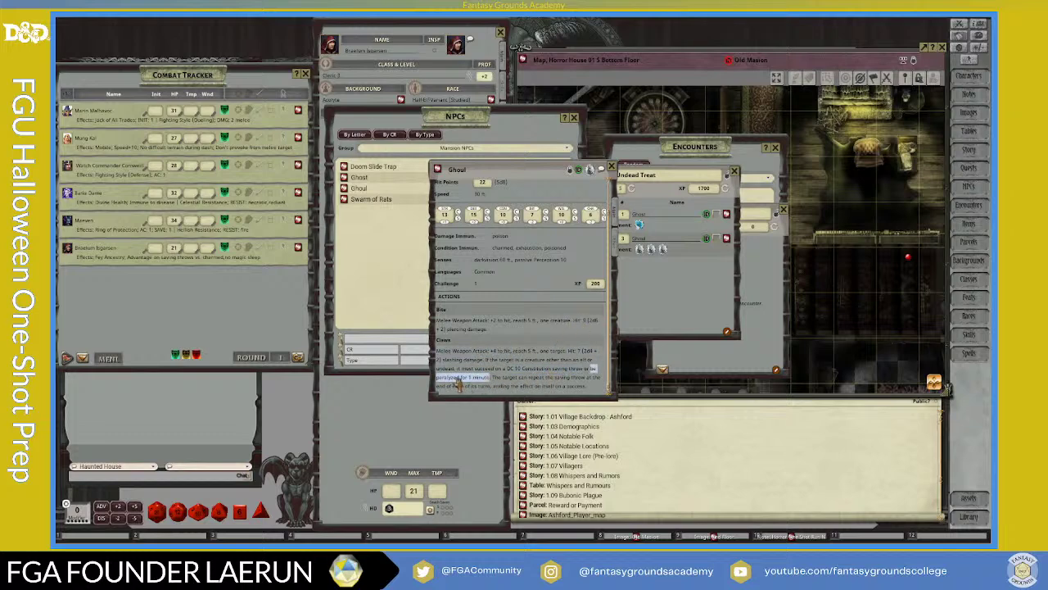
pyautogui.moveTo(506, 369); pyautogui.dragTo(583, 370)
pyautogui.click(495, 373)
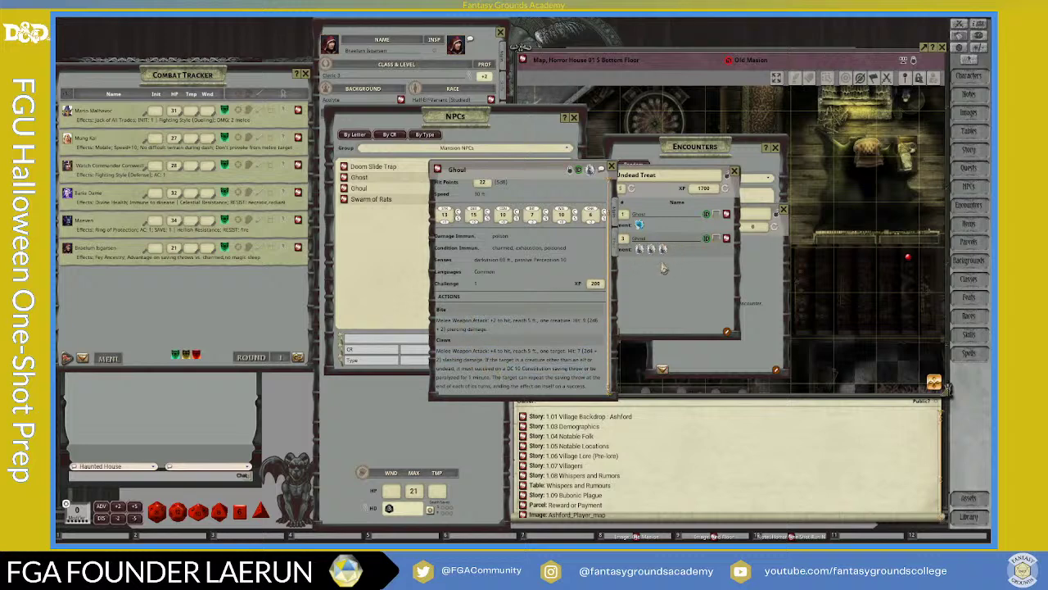
pyautogui.moveTo(561, 169); pyautogui.dragTo(516, 201)
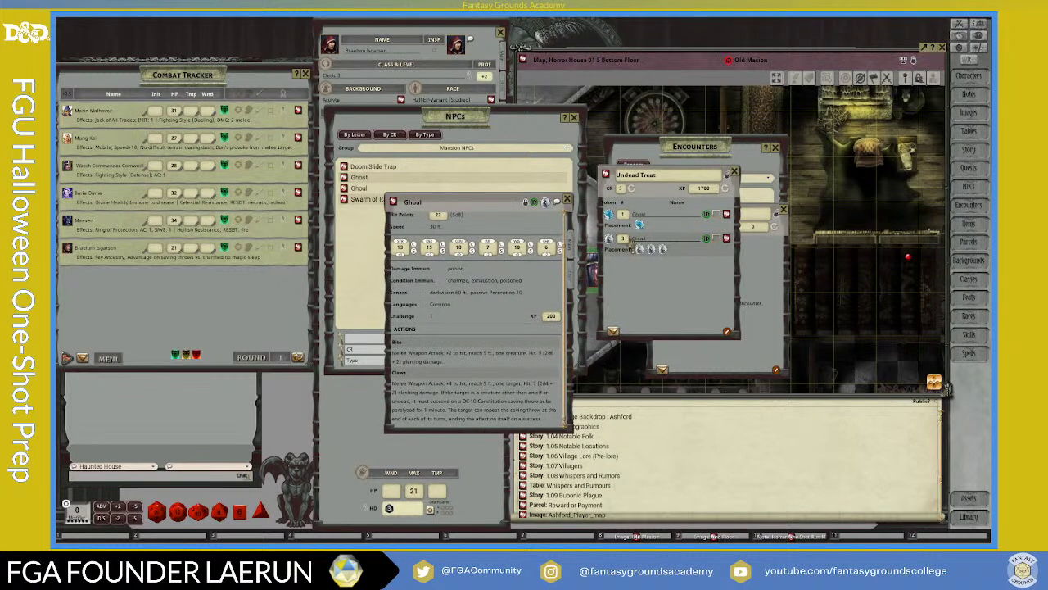
# Step: Reduce the Ghoul quantity in Undead Treat to 2 and move the Ghoul record clear of the NPC list
pyautogui.scroll(-1, 622, 238)
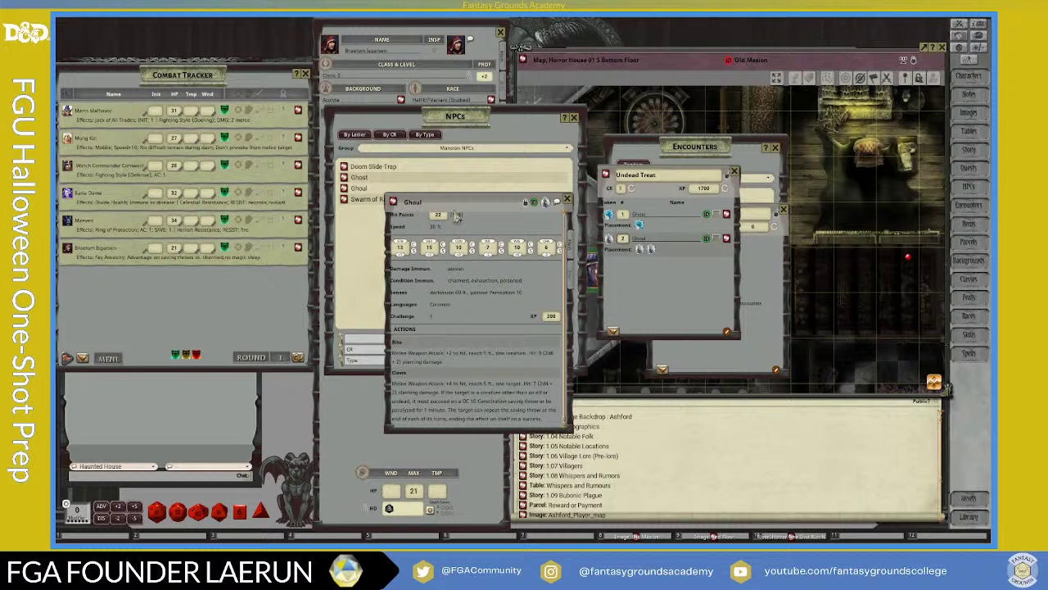
pyautogui.moveTo(501, 203); pyautogui.dragTo(436, 218)
pyautogui.click(621, 239)
pyautogui.write('2')
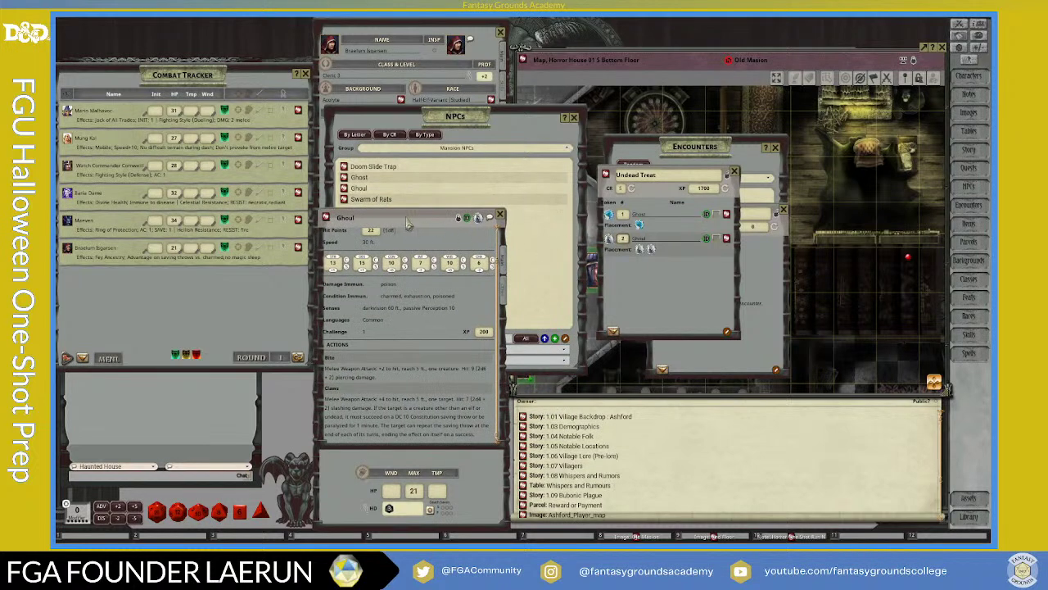
pyautogui.click(348, 194)
pyautogui.moveTo(629, 287); pyautogui.dragTo(677, 266)
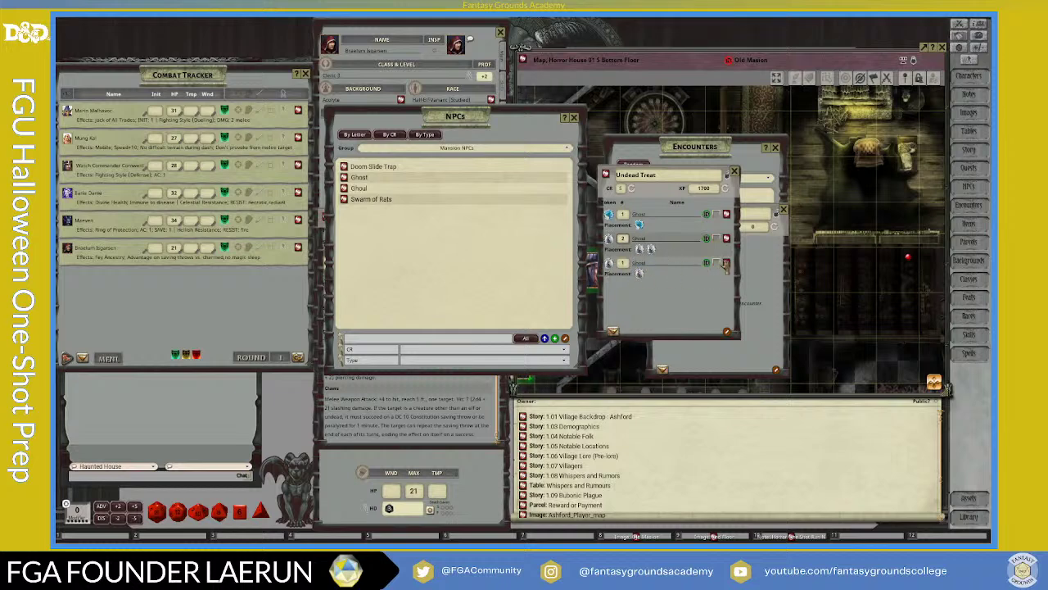
pyautogui.rightClick(724, 263)
pyautogui.click(658, 287)
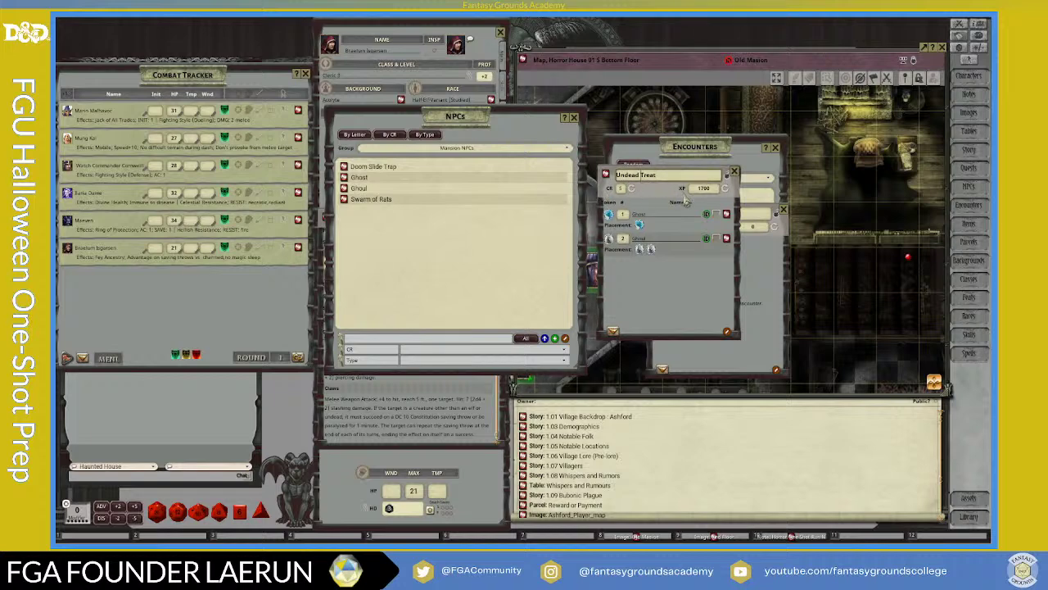
# Step: Rename the encounter Undead re-Treat! and arrange its window beside the NPC list so the two do not overlap
pyautogui.write('re-')
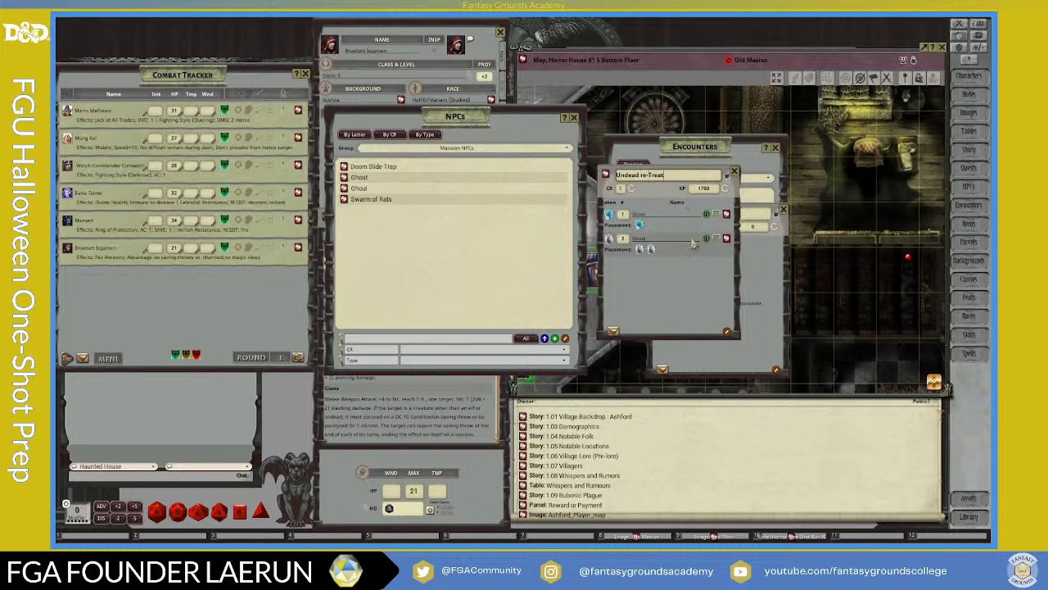
pyautogui.write('!')
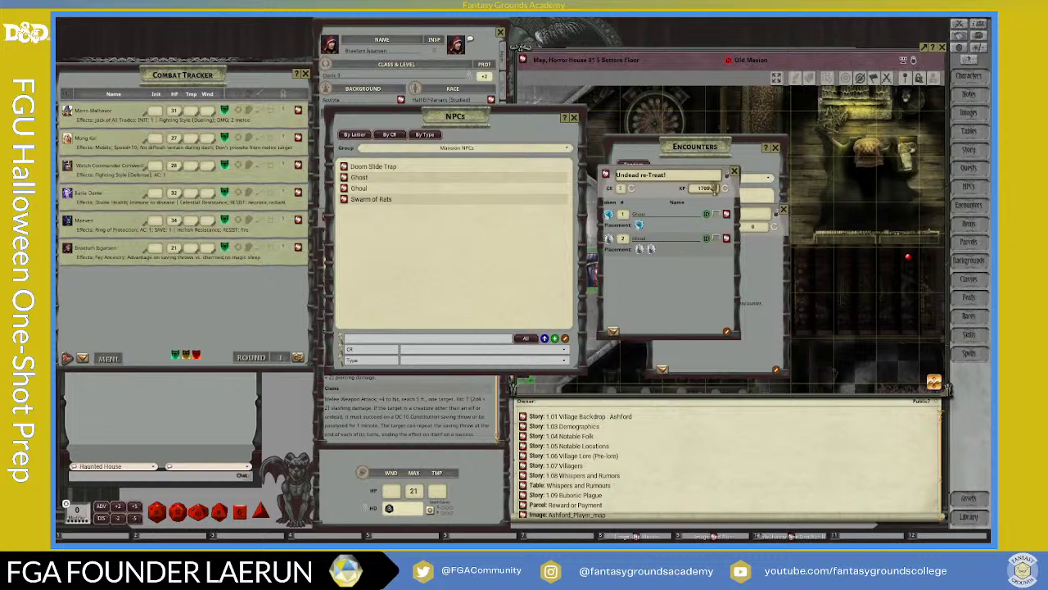
pyautogui.moveTo(683, 186); pyautogui.dragTo(532, 240)
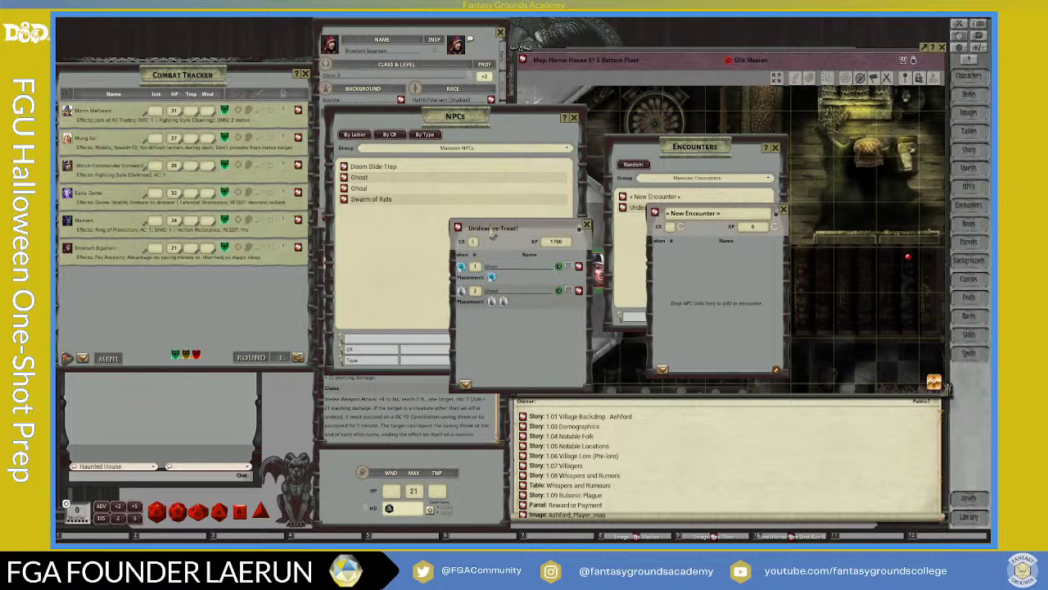
pyautogui.moveTo(500, 236); pyautogui.dragTo(651, 202)
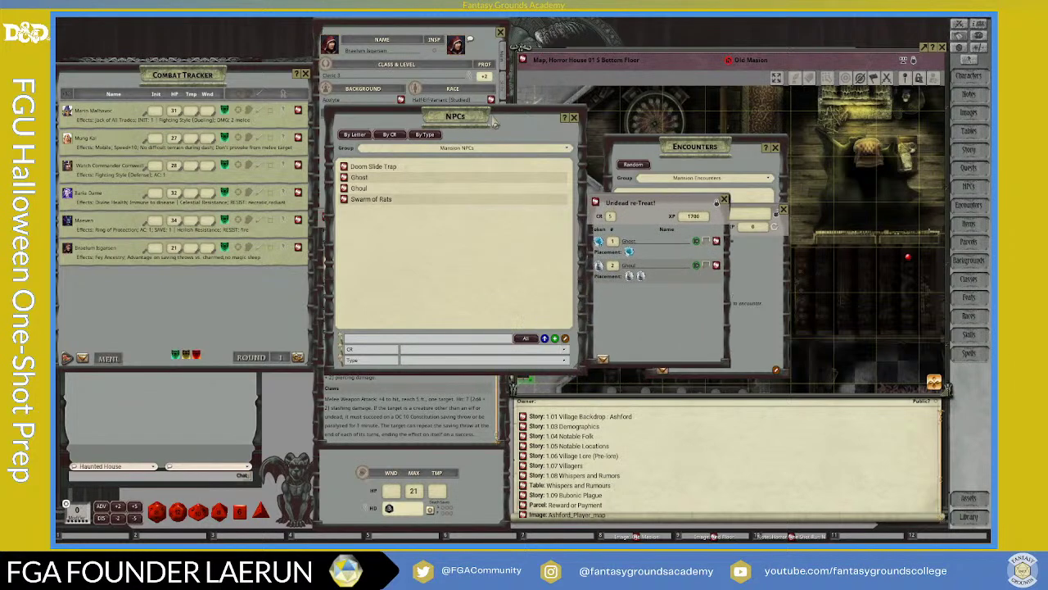
pyautogui.moveTo(495, 121); pyautogui.dragTo(461, 116)
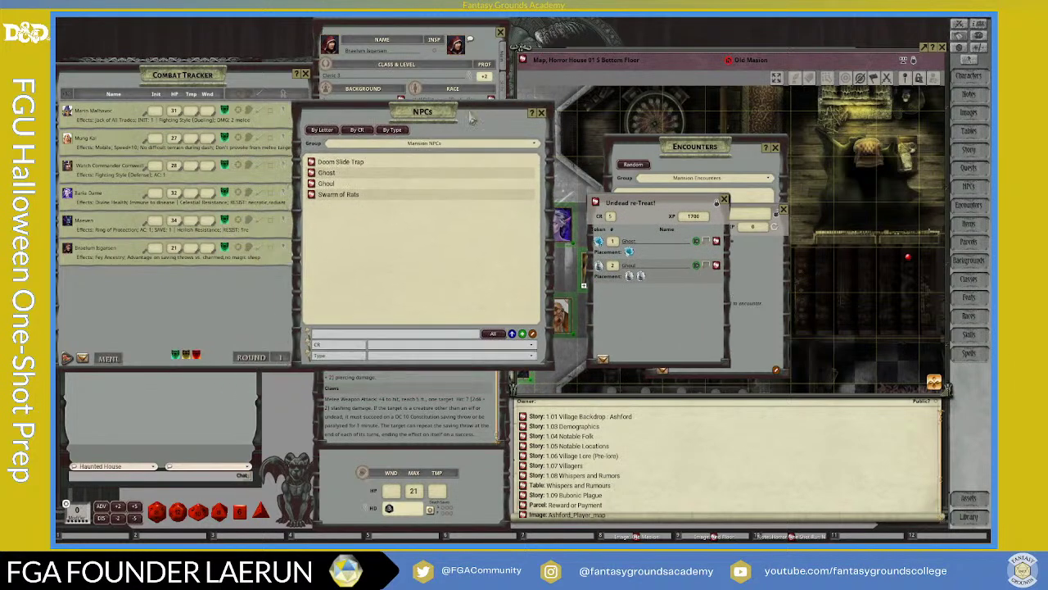
# Step: Insert a blank line beneath the Abandoned Mansion heading in the Horror One Shot Run Notes and move the encounter window clear of the notes
pyautogui.click(686, 428)
pyautogui.scroll(-2, 686, 428)
pyautogui.scroll(-1, 684, 432)
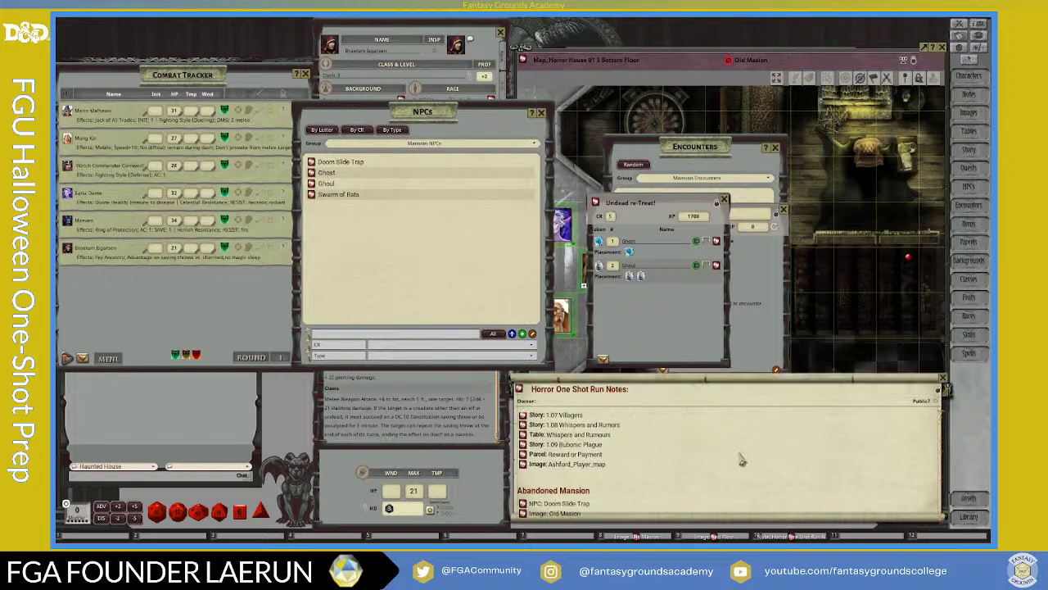
pyautogui.moveTo(750, 388); pyautogui.dragTo(748, 378)
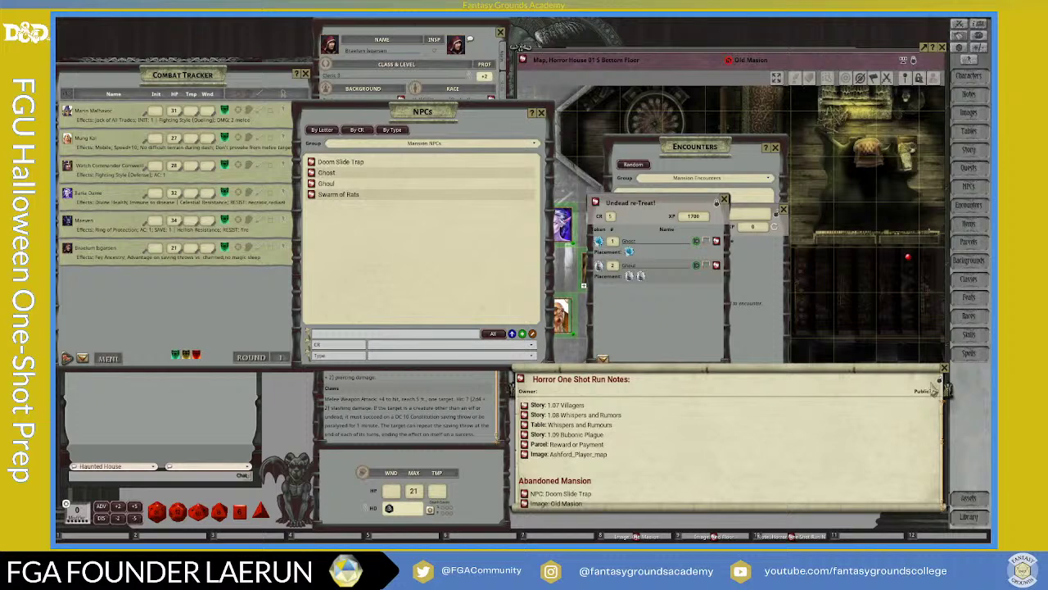
pyautogui.click(622, 497)
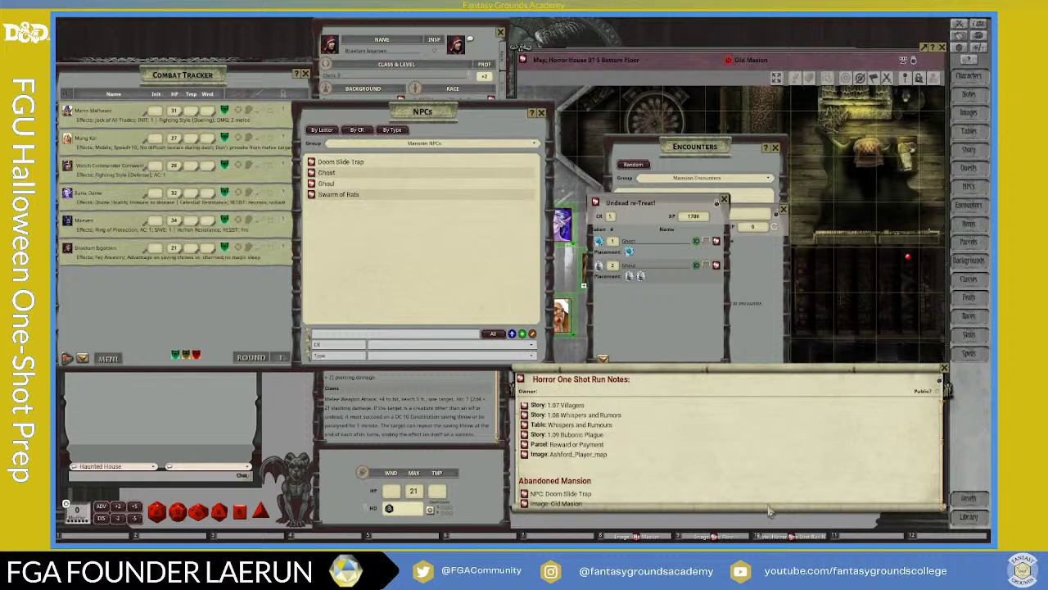
pyautogui.scroll(1, 734, 511)
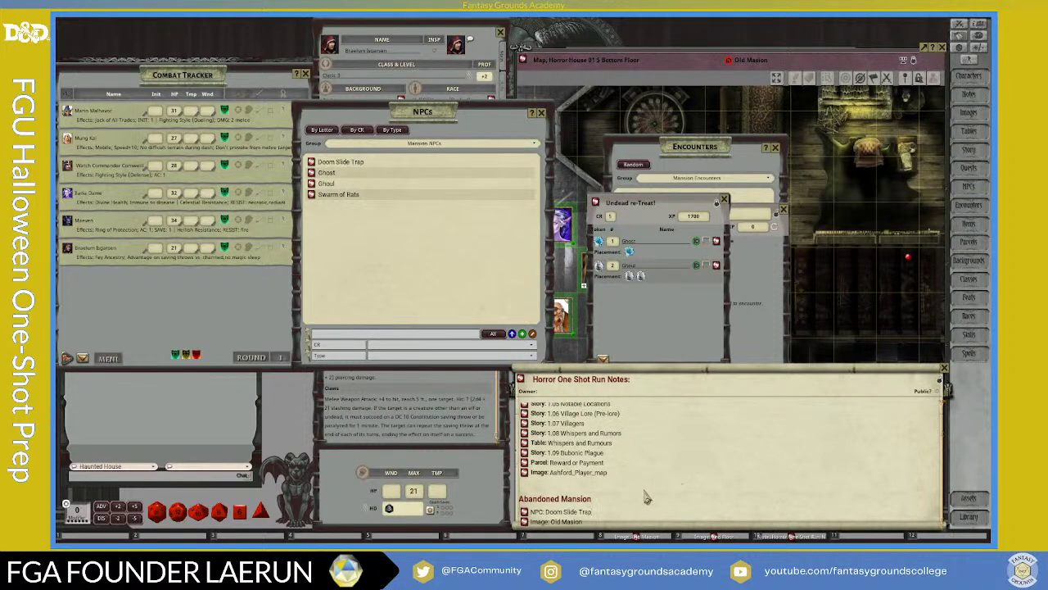
pyautogui.click(606, 502)
pyautogui.press('Return')
pyautogui.scroll(-1, 607, 508)
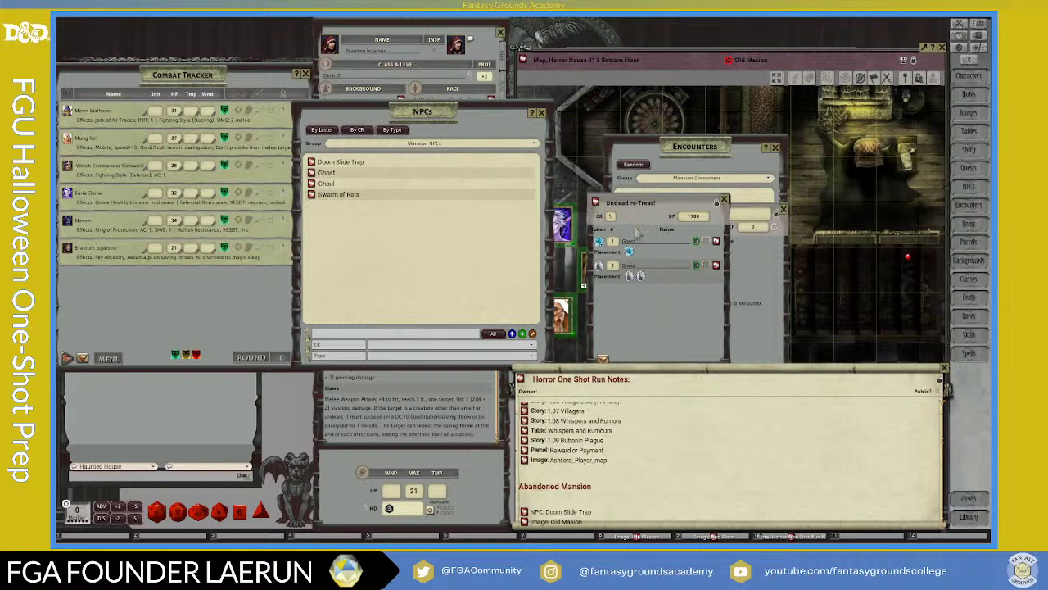
pyautogui.moveTo(672, 207); pyautogui.dragTo(709, 189)
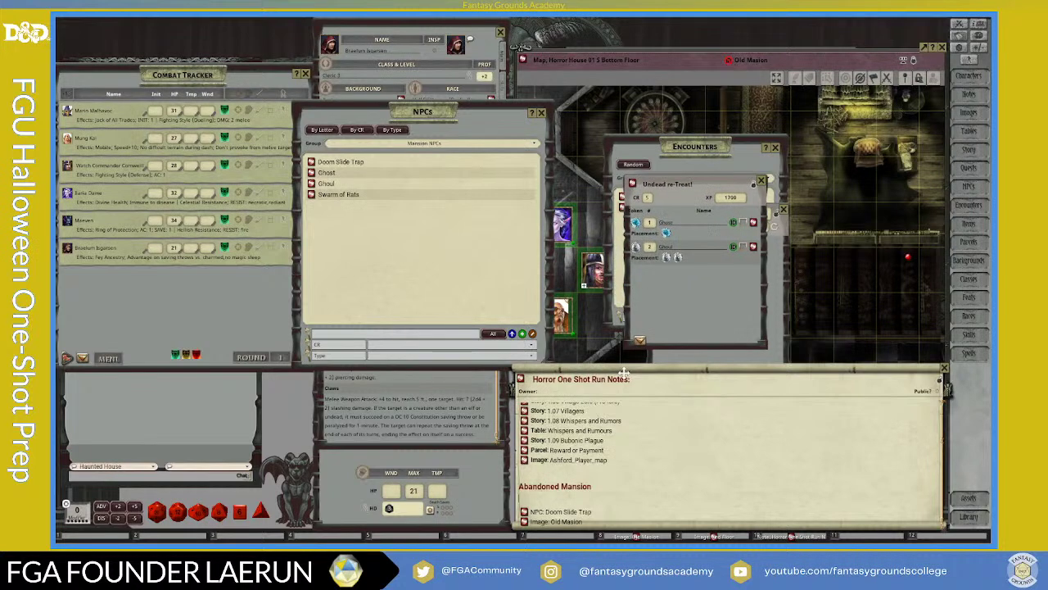
pyautogui.scroll(3, 655, 434)
pyautogui.scroll(-2, 651, 449)
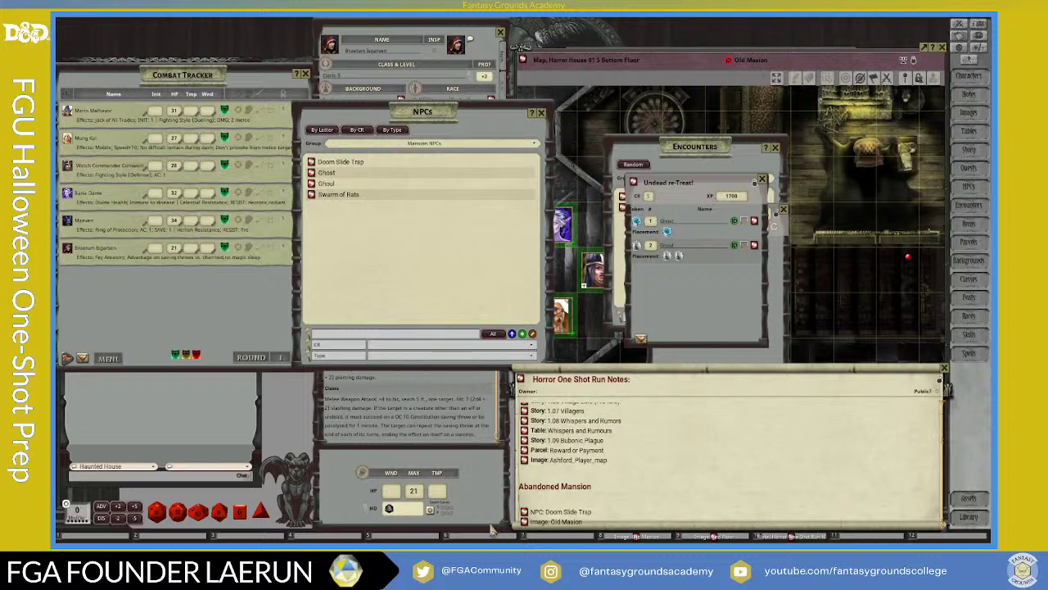
# Step: Open the token assets at the Data folder and enlarge the Assets window to show more folders at once
pyautogui.press('ctrl')
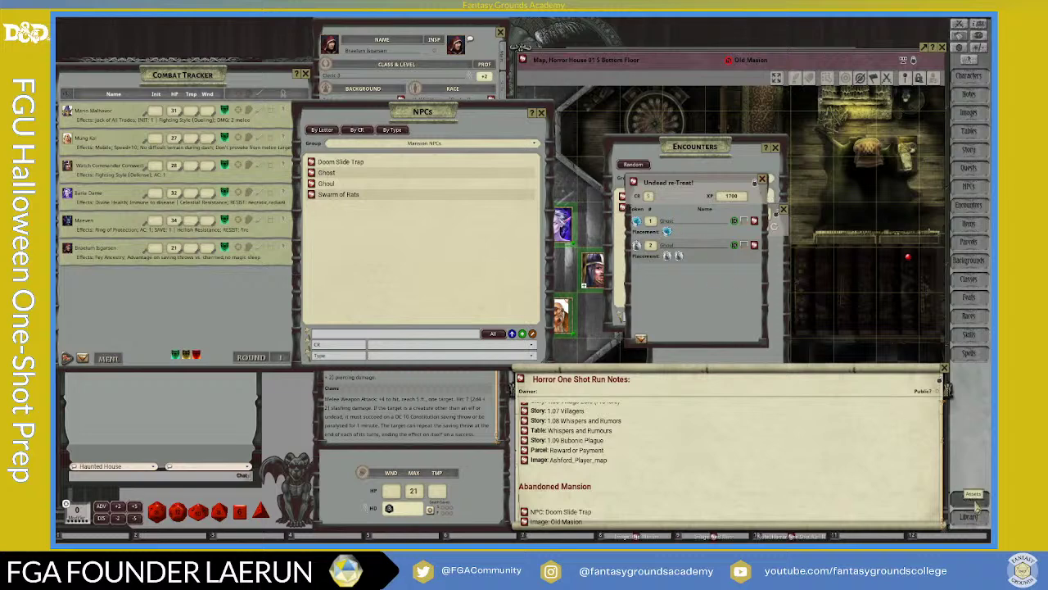
pyautogui.click(973, 500)
pyautogui.moveTo(474, 210); pyautogui.dragTo(430, 184)
pyautogui.click(392, 191)
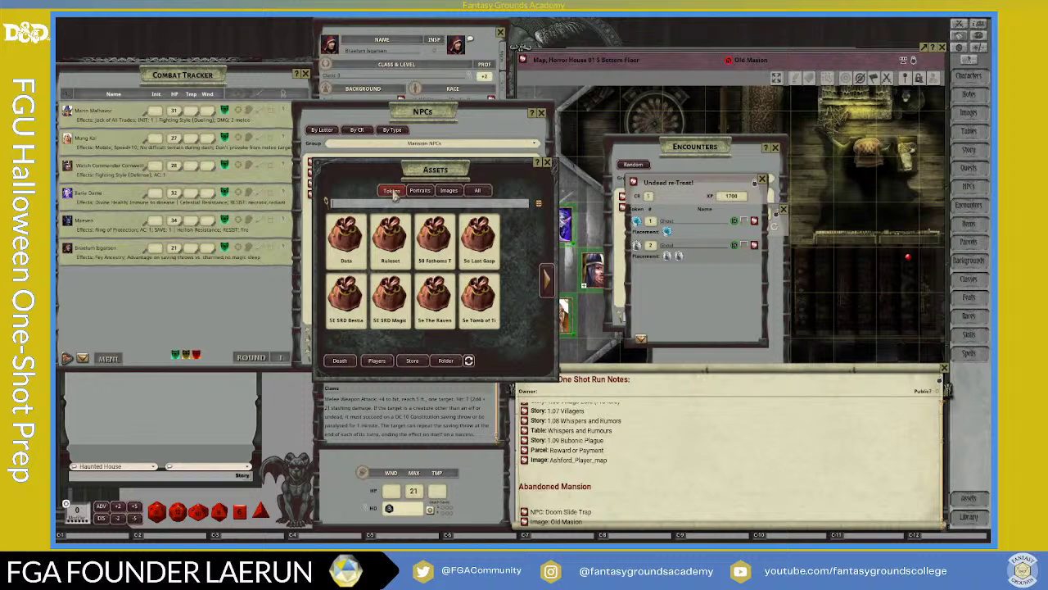
pyautogui.click(344, 233)
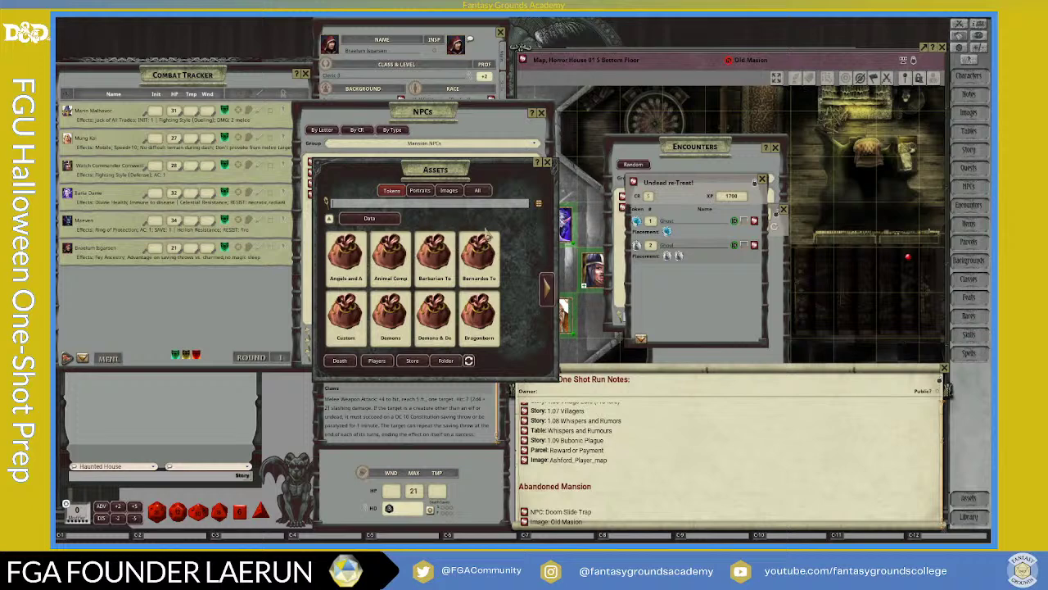
pyautogui.moveTo(555, 378); pyautogui.dragTo(563, 469)
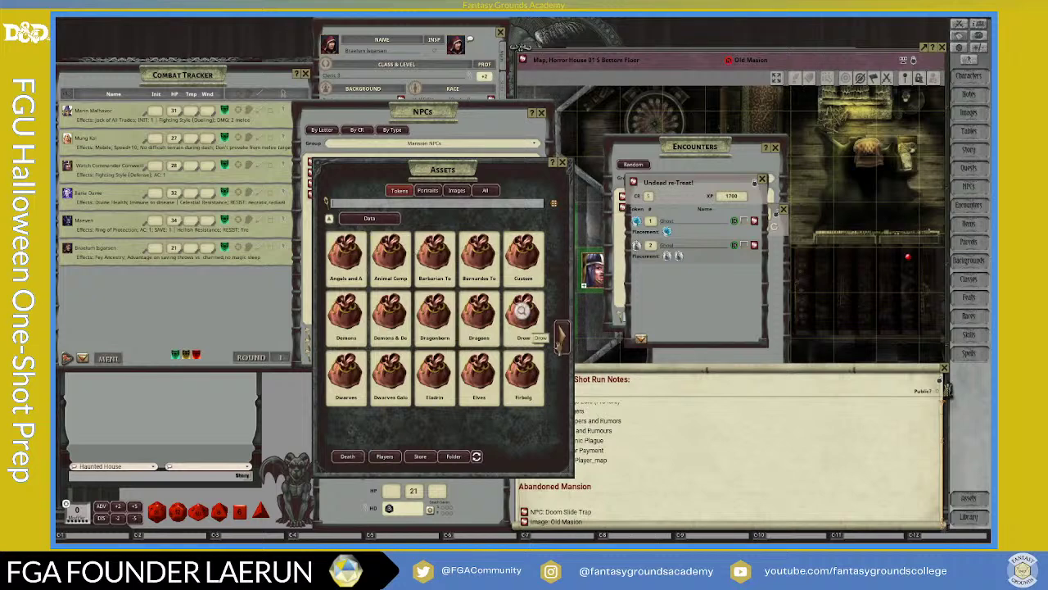
# Step: Look through the Data token folders and the Demons folder of Bernardes Tokens for suitable undead tokens
pyautogui.click(562, 337)
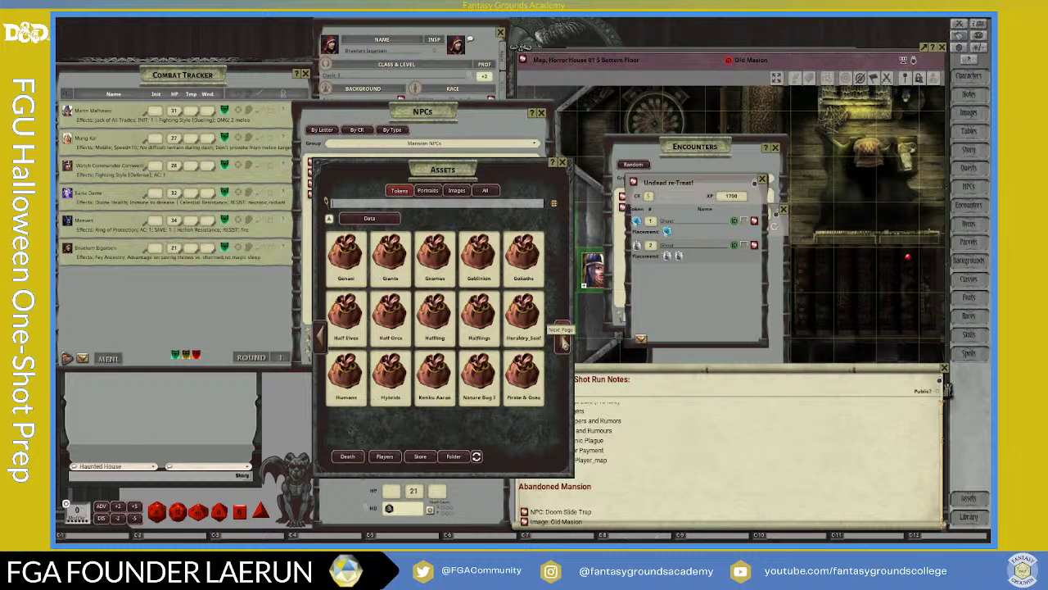
pyautogui.click(563, 343)
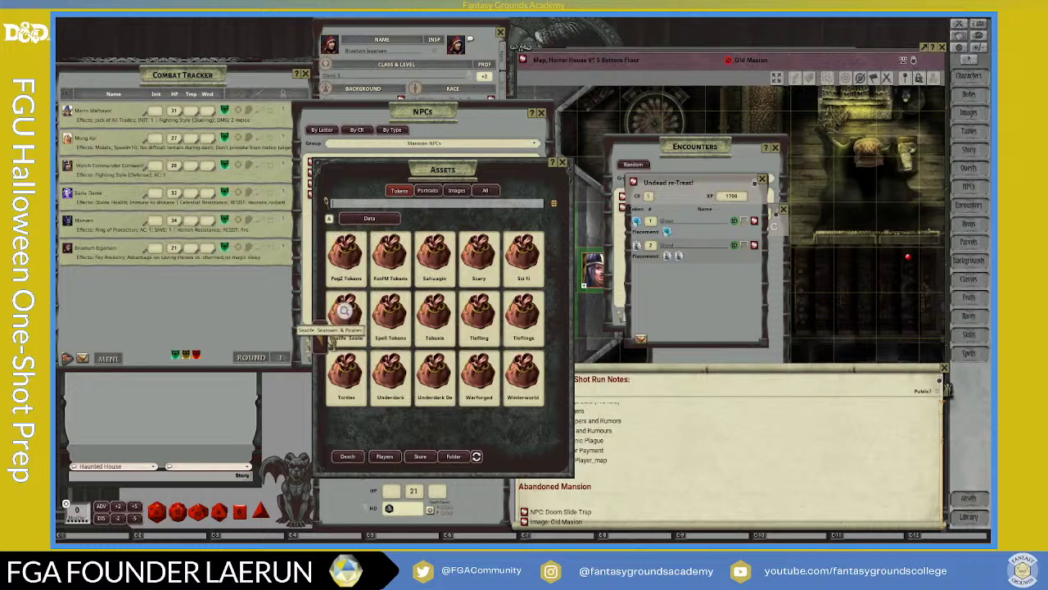
pyautogui.click(323, 345)
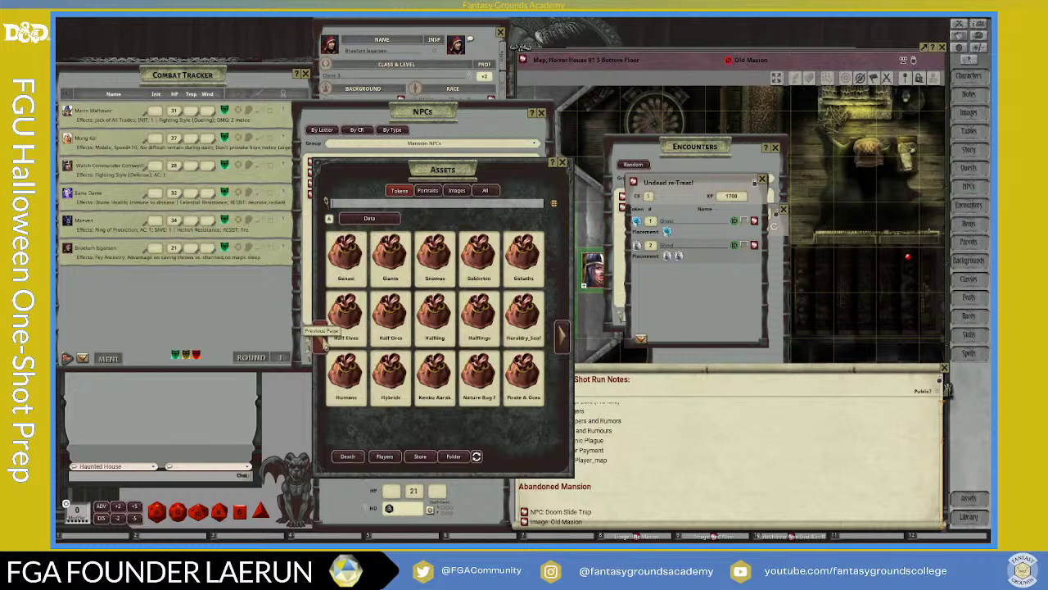
pyautogui.click(323, 345)
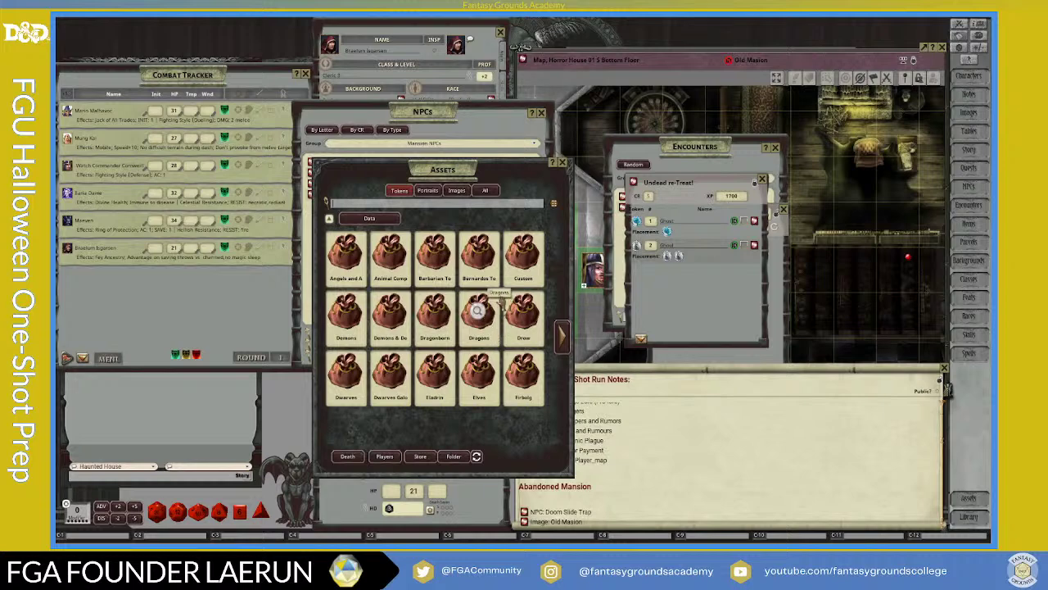
pyautogui.click(478, 254)
pyautogui.click(495, 327)
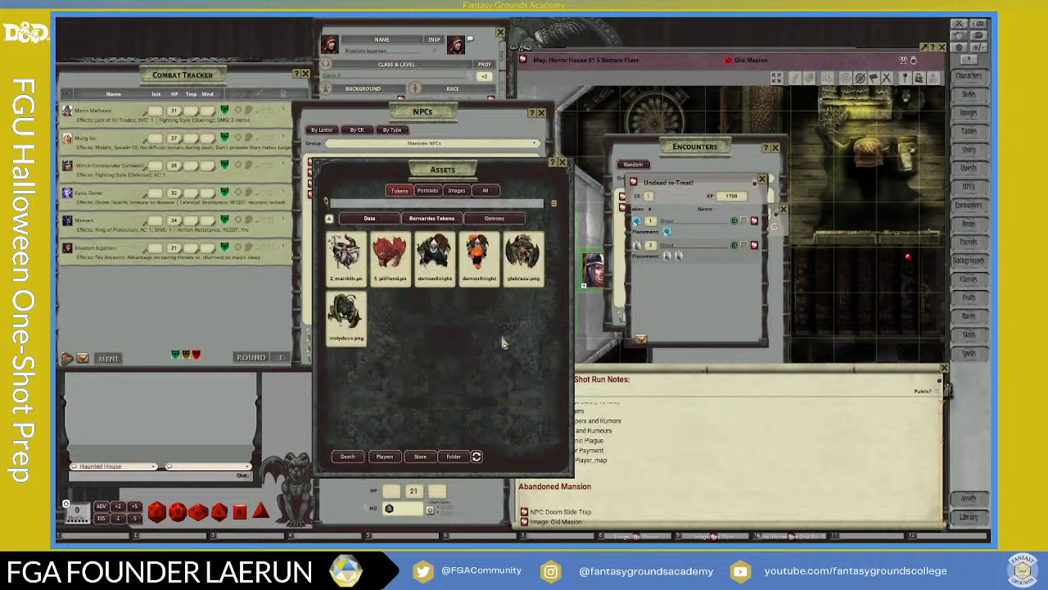
pyautogui.click(372, 218)
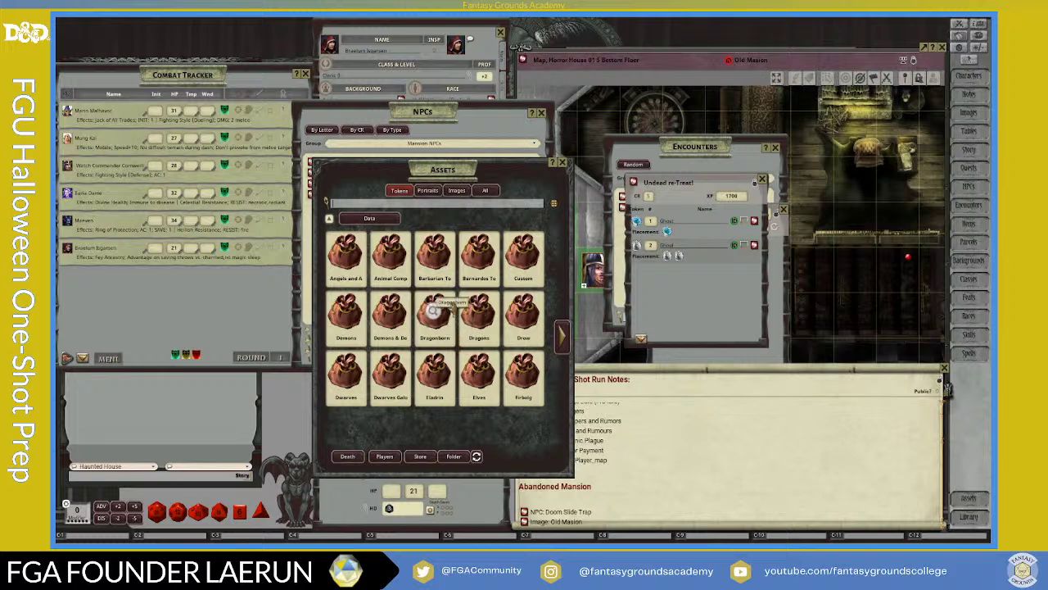
# Step: Open the Undead token folder within Bernardes Tokens
pyautogui.click(479, 254)
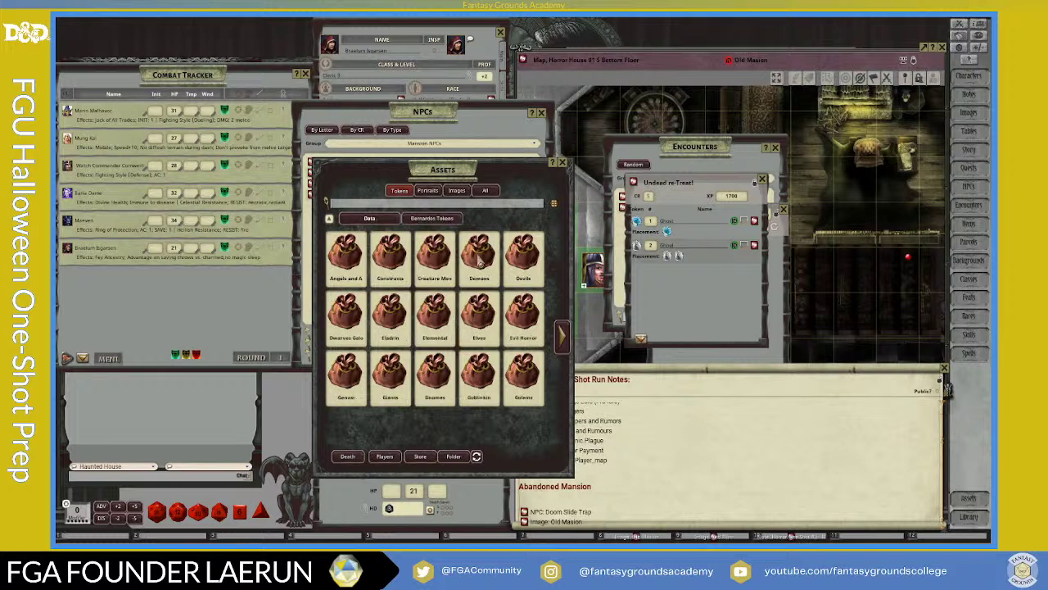
pyautogui.click(562, 343)
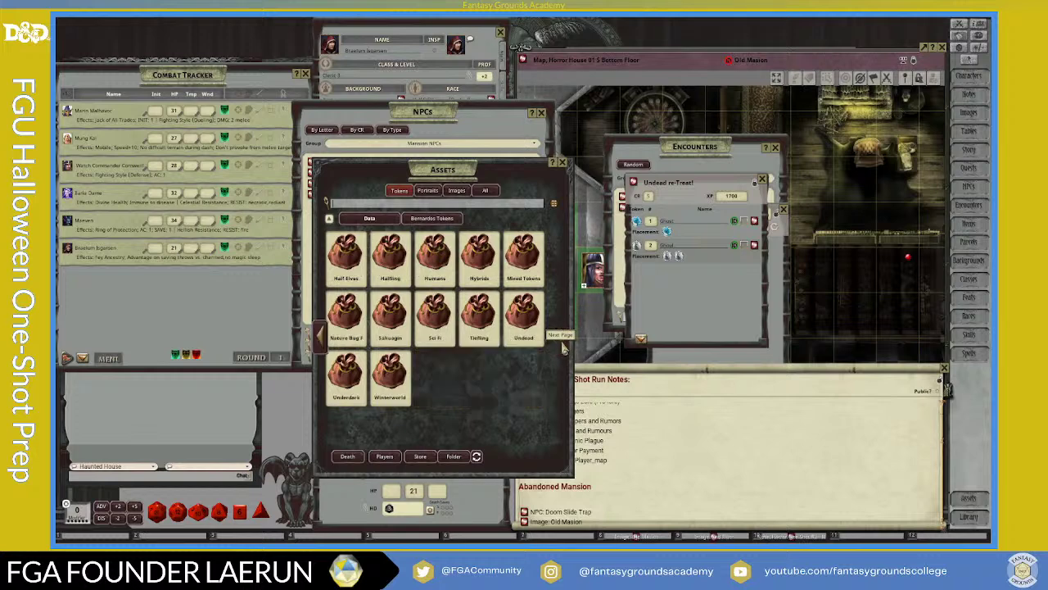
pyautogui.click(524, 319)
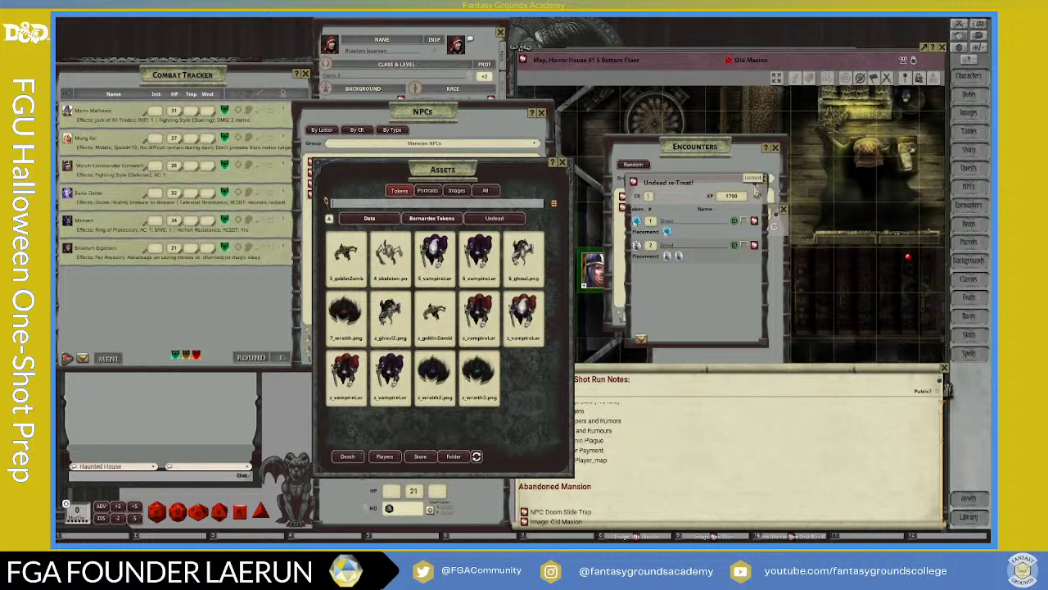
# Step: Assign a wraith token to the Ghost and ghoul tokens to the Ghouls in Undead re-Treat!, and refresh the encounter's CR and XP before locking it
pyautogui.click(756, 192)
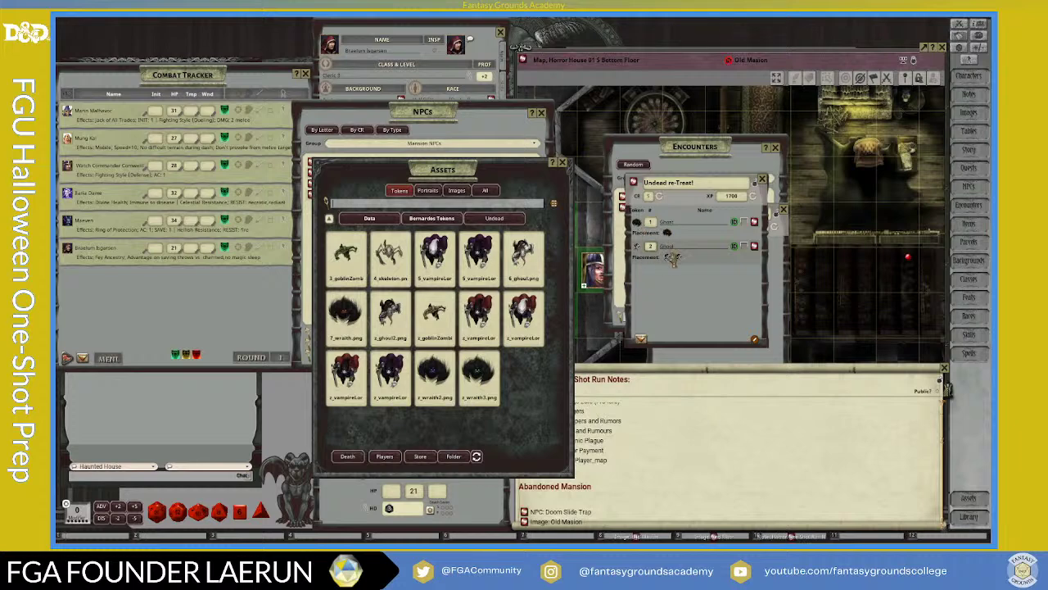
pyautogui.click(563, 164)
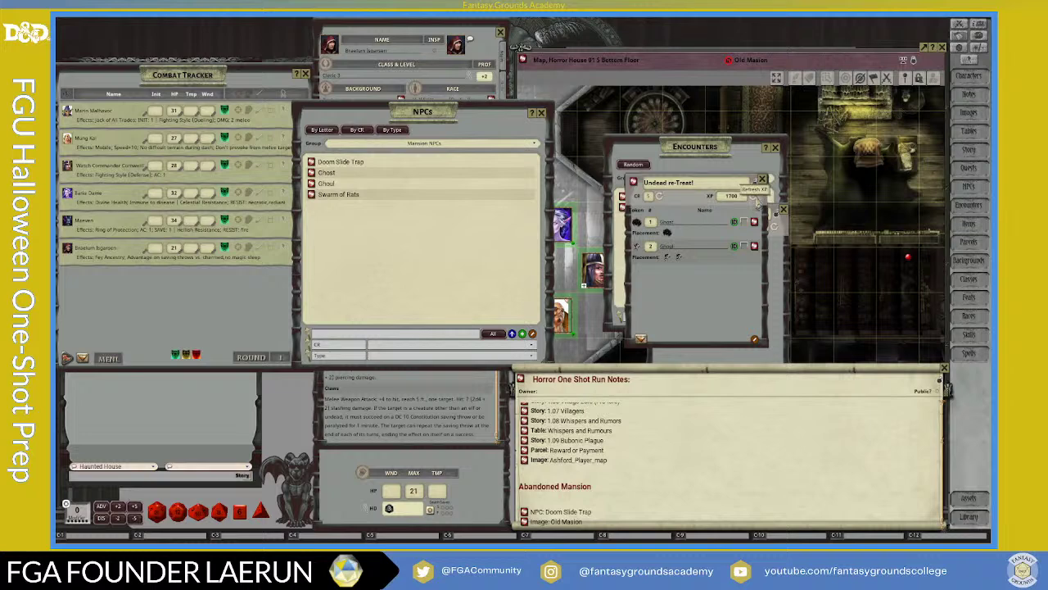
pyautogui.click(660, 197)
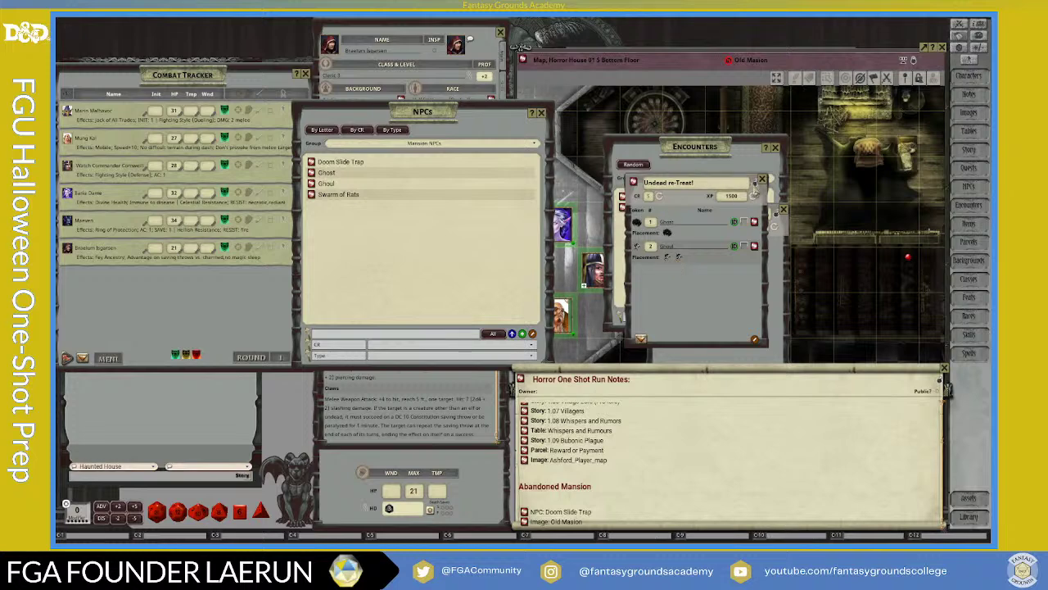
pyautogui.click(755, 191)
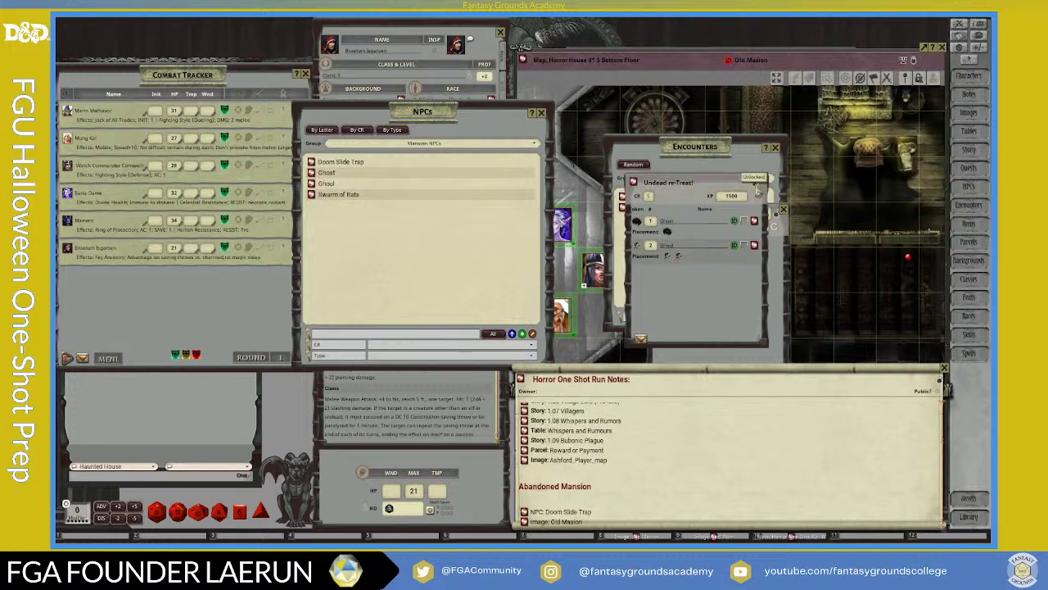
# Step: Link the Undead re-Treat! encounter beneath the Abandoned Mansion heading in the run notes and move its window clear of the notes
pyautogui.moveTo(660, 357); pyautogui.dragTo(681, 314)
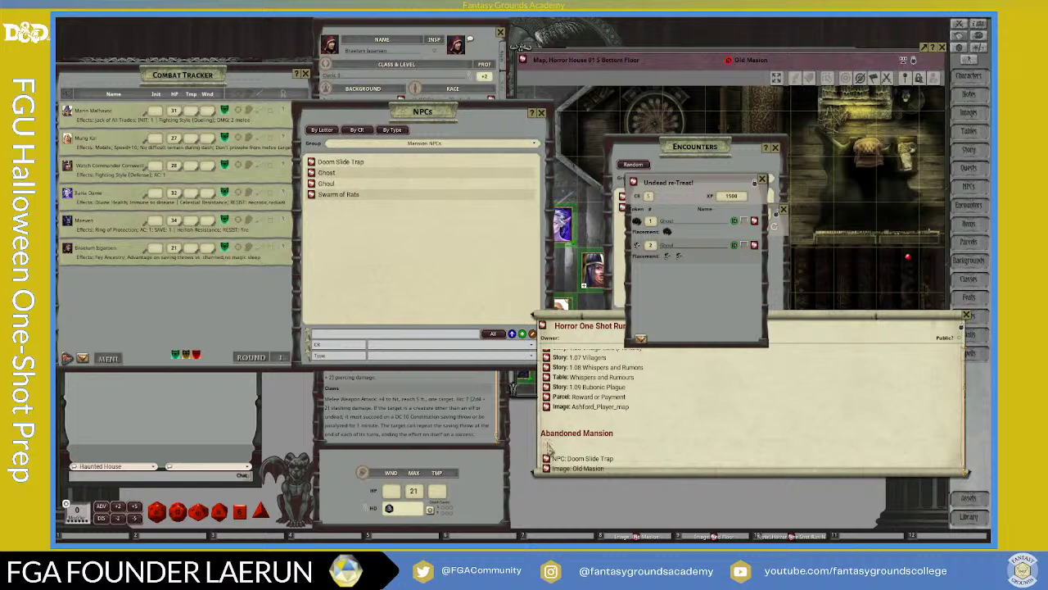
pyautogui.moveTo(549, 447); pyautogui.dragTo(576, 439)
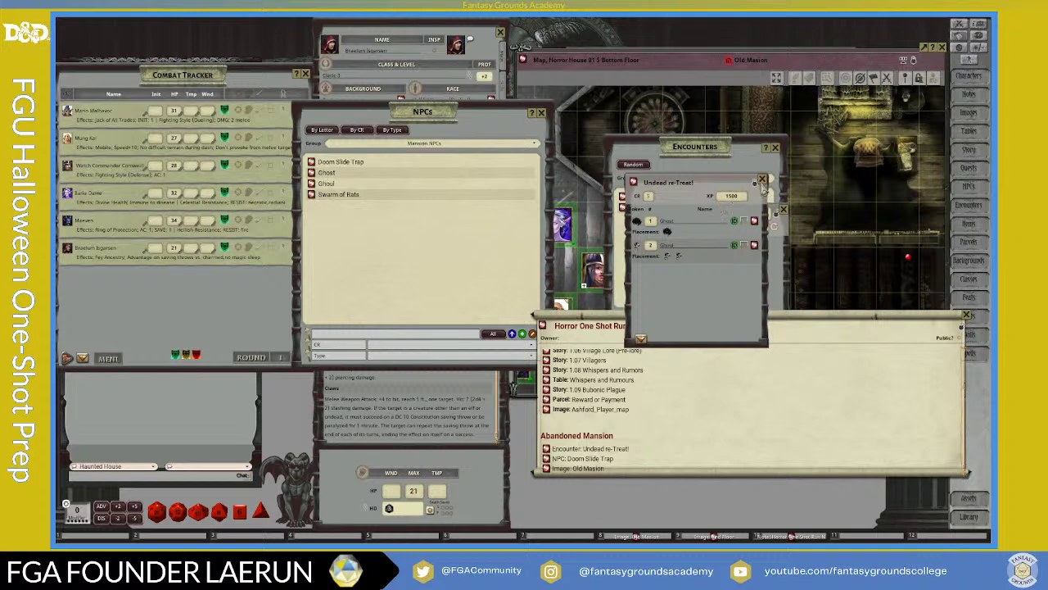
pyautogui.moveTo(745, 179); pyautogui.dragTo(436, 354)
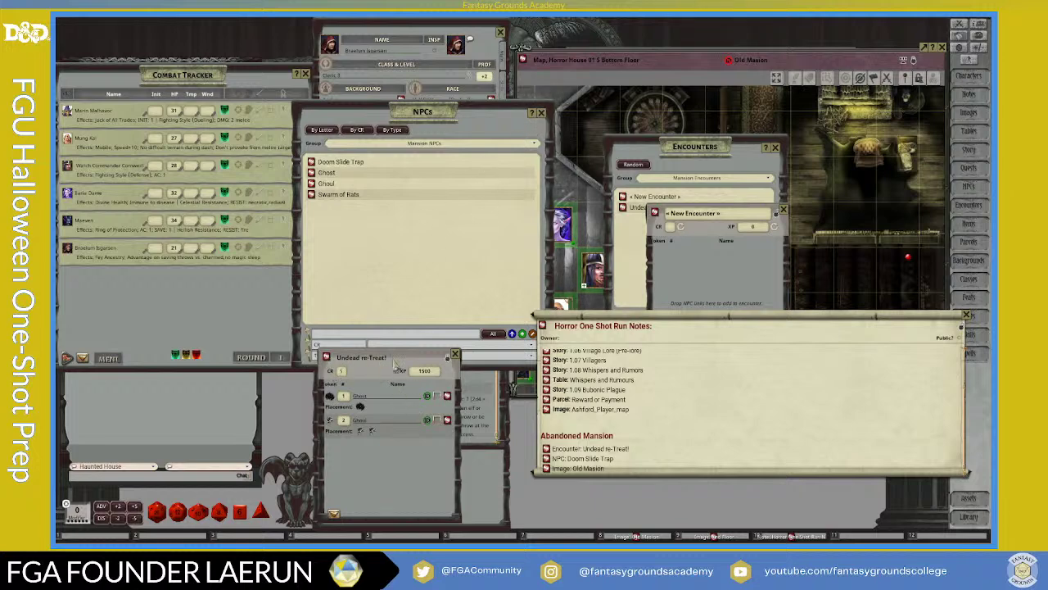
pyautogui.moveTo(662, 325); pyautogui.dragTo(645, 381)
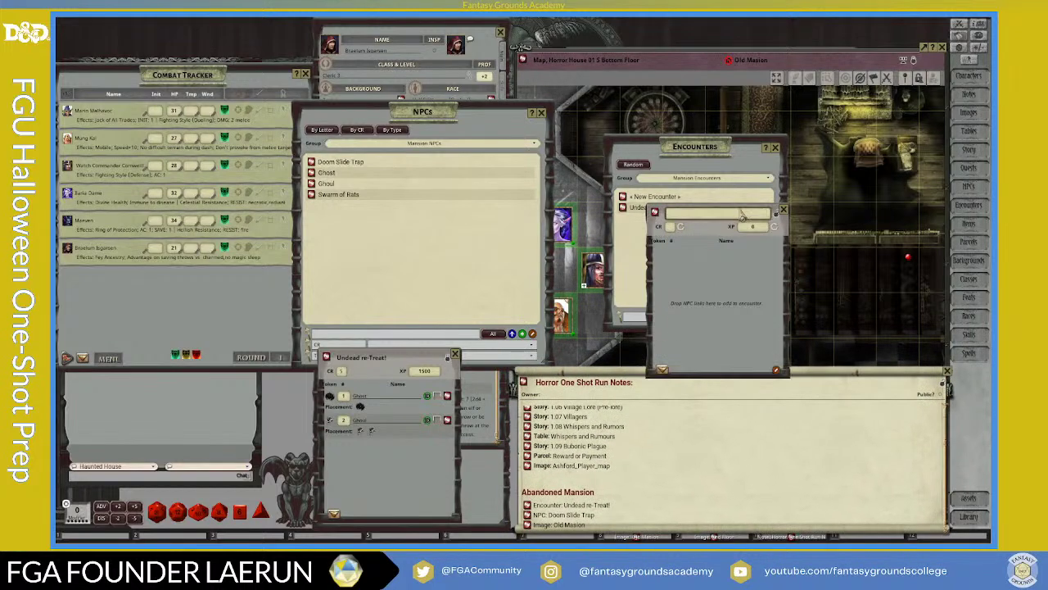
# Step: Arrange the blank New Encounter window beside the NPC list, with the Encounters list clear of the Mansion NPC entries
pyautogui.moveTo(711, 263); pyautogui.dragTo(235, 333)
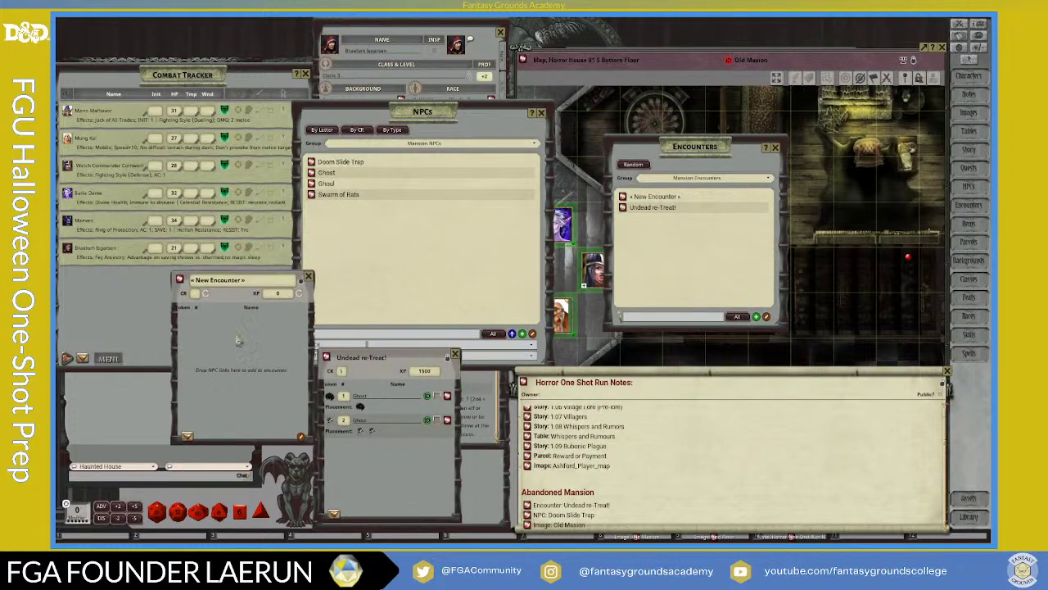
pyautogui.moveTo(692, 149); pyautogui.dragTo(419, 206)
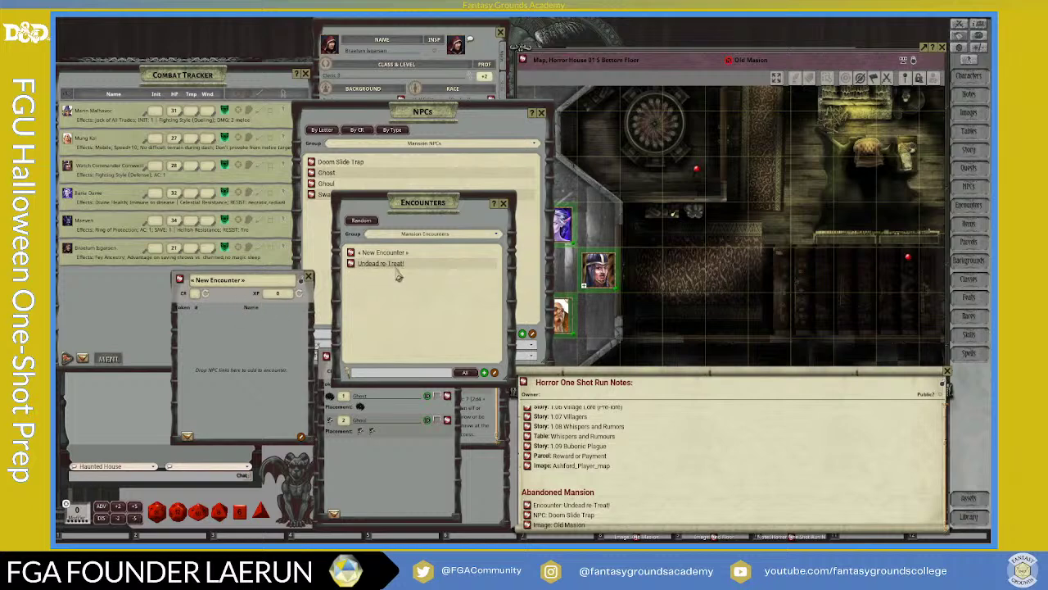
pyautogui.moveTo(262, 300); pyautogui.dragTo(543, 220)
pyautogui.moveTo(446, 213); pyautogui.dragTo(417, 286)
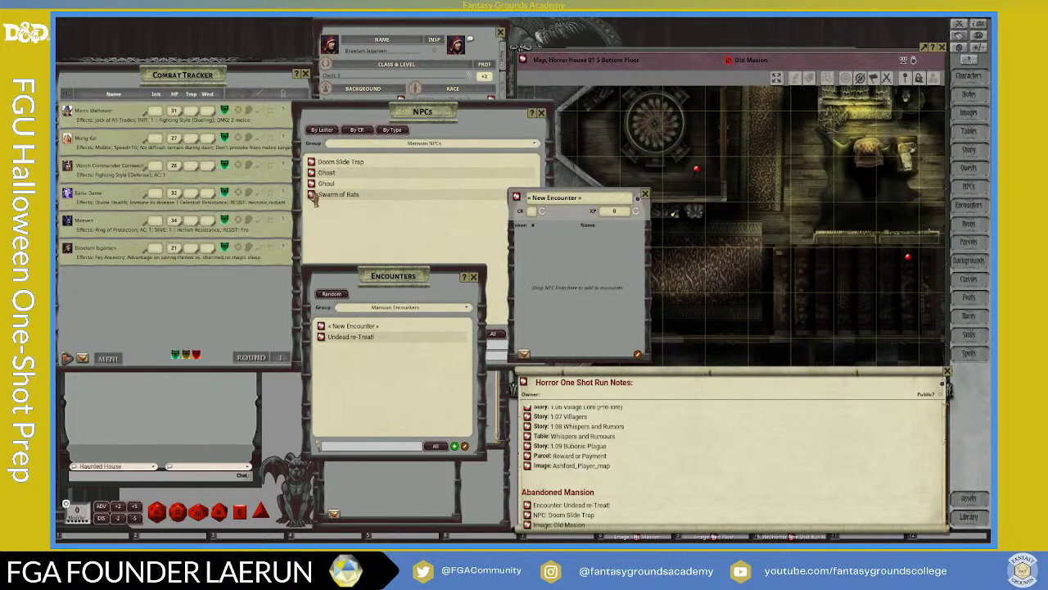
# Step: Build the new encounter from 2 Swarm of Rats, refreshing its CR and XP, and name it Rat Attack!
pyautogui.moveTo(441, 244); pyautogui.dragTo(604, 285)
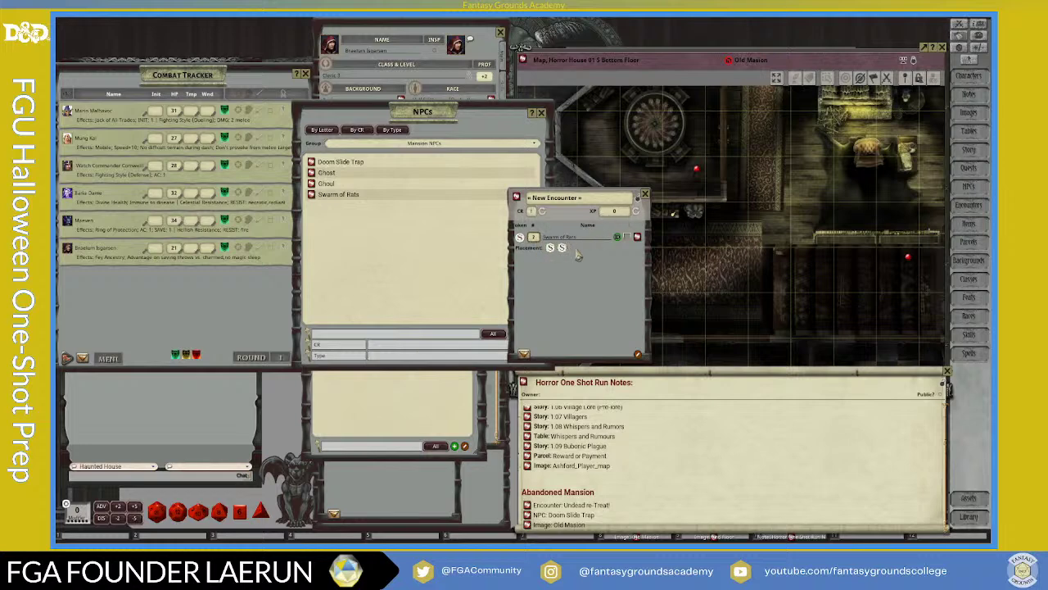
pyautogui.click(636, 210)
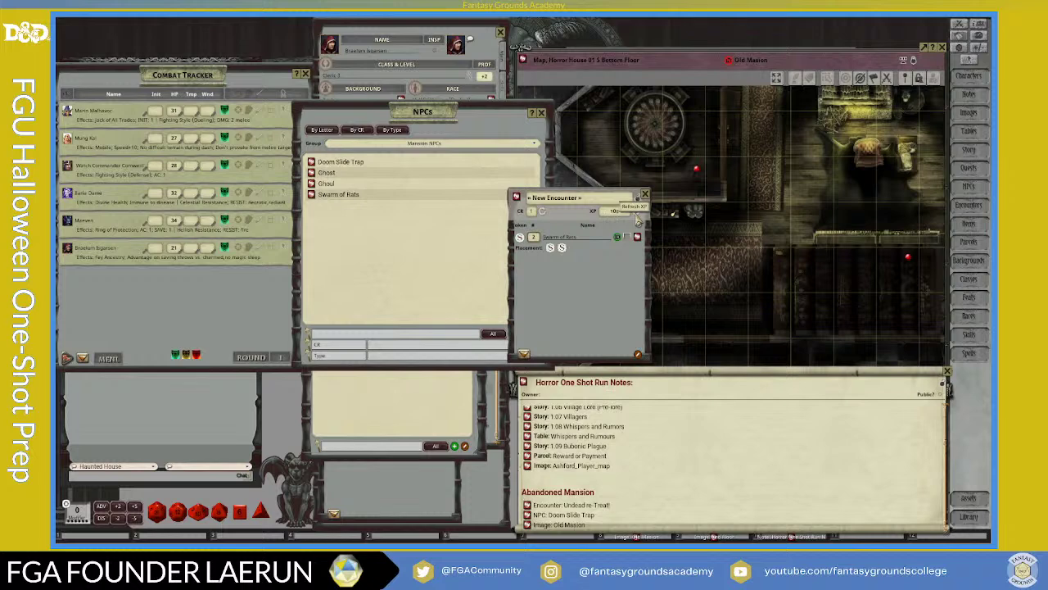
pyautogui.click(563, 200)
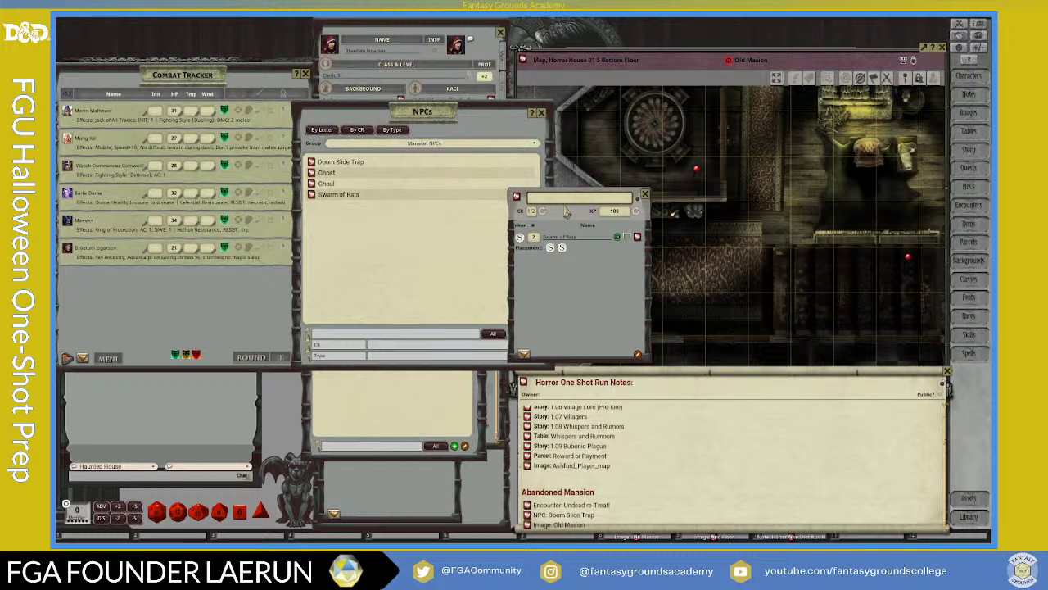
pyautogui.write('Rat Attack!')
# Step: Examine the rooms on the Old Mansion bottom floor map for a suitable place to stage the Rat Attack! encounter
pyautogui.scroll(-3, 779, 252)
pyautogui.scroll(2, 761, 264)
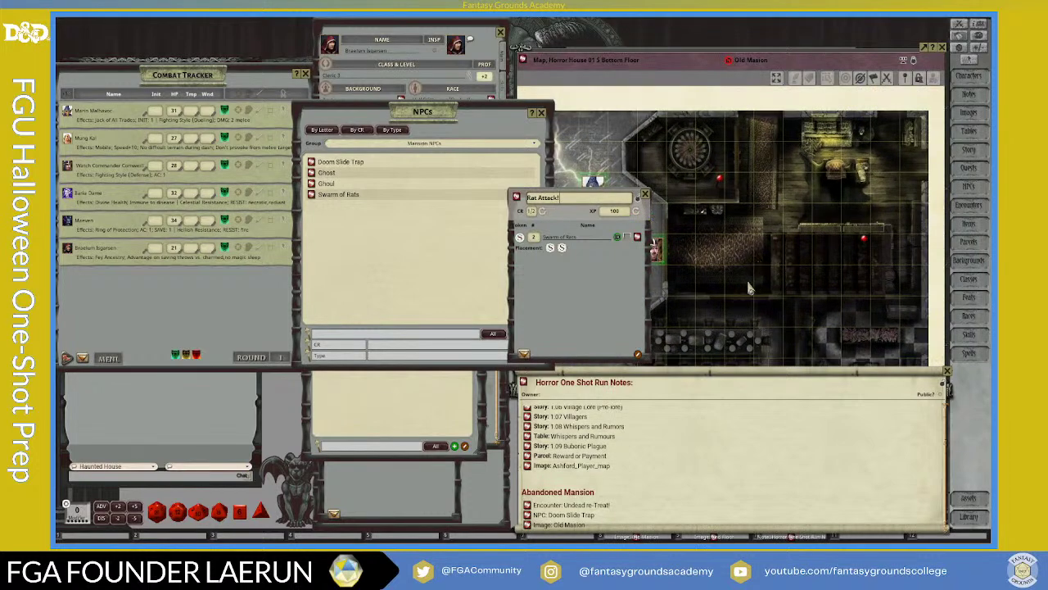
pyautogui.scroll(2, 748, 286)
pyautogui.scroll(-1, 747, 287)
pyautogui.scroll(1, 816, 320)
pyautogui.scroll(2, 893, 346)
pyautogui.scroll(-3, 883, 345)
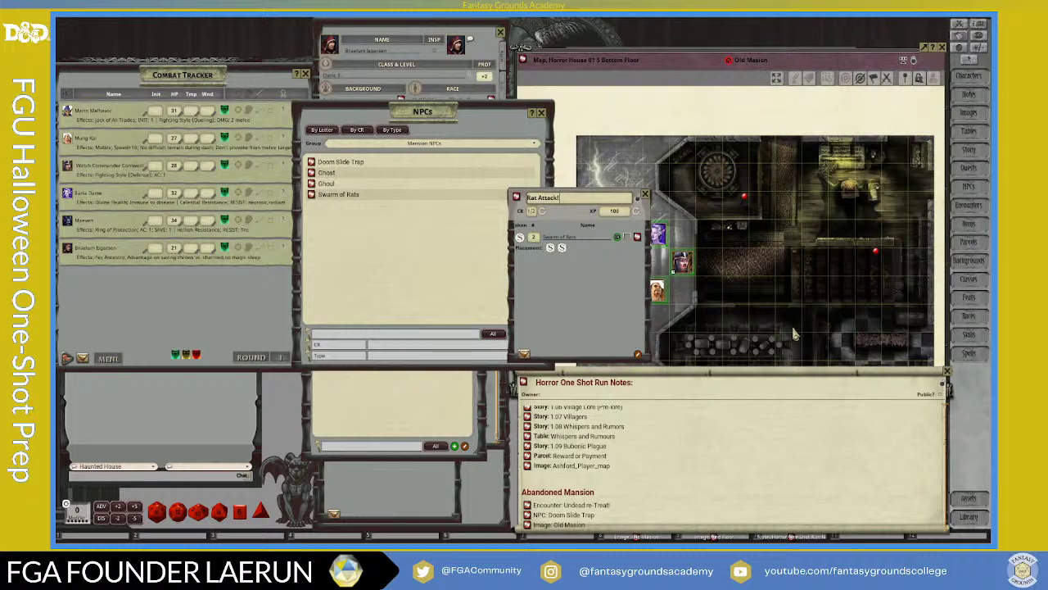
pyautogui.scroll(1, 793, 334)
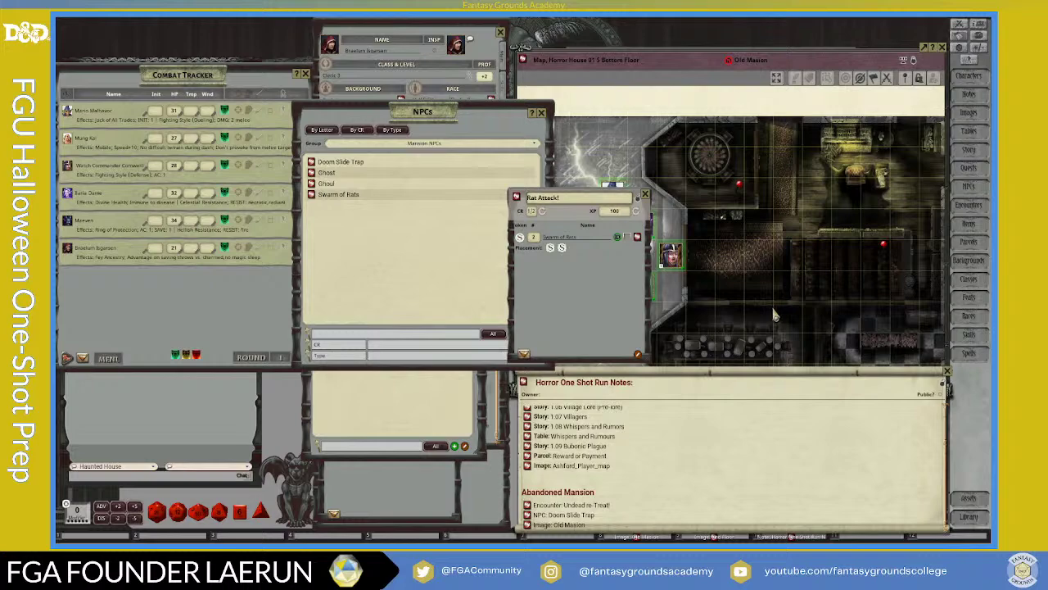
pyautogui.scroll(-2, 784, 289)
pyautogui.scroll(1, 807, 287)
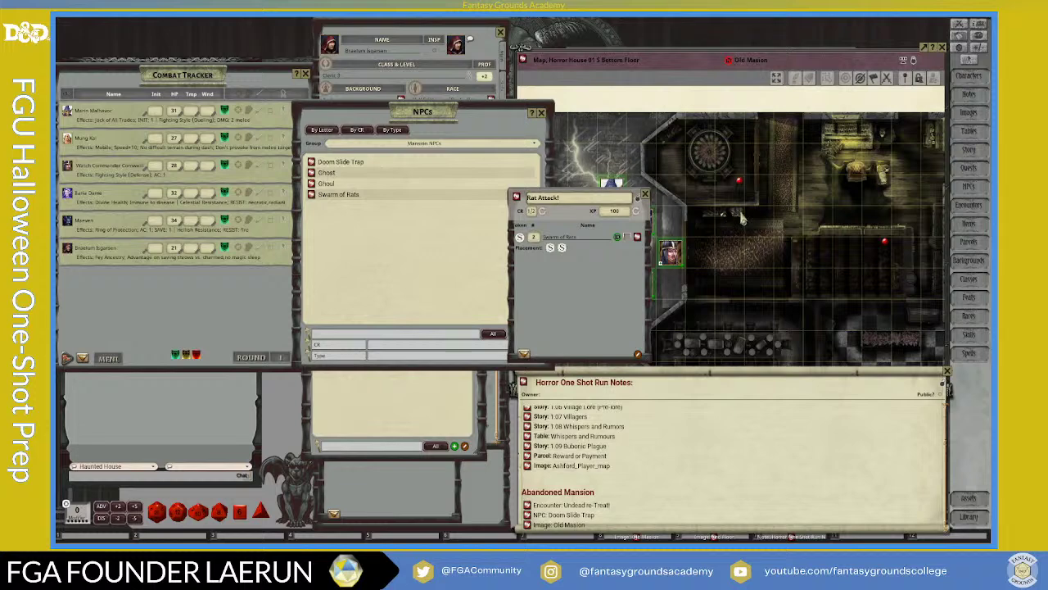
pyautogui.scroll(2, 754, 263)
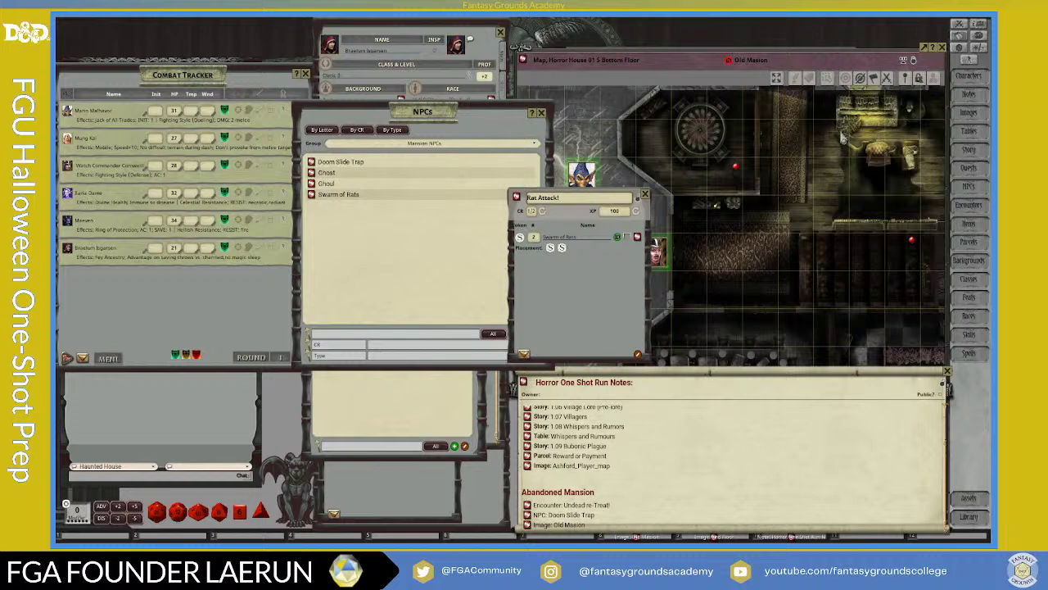
pyautogui.scroll(-1, 863, 127)
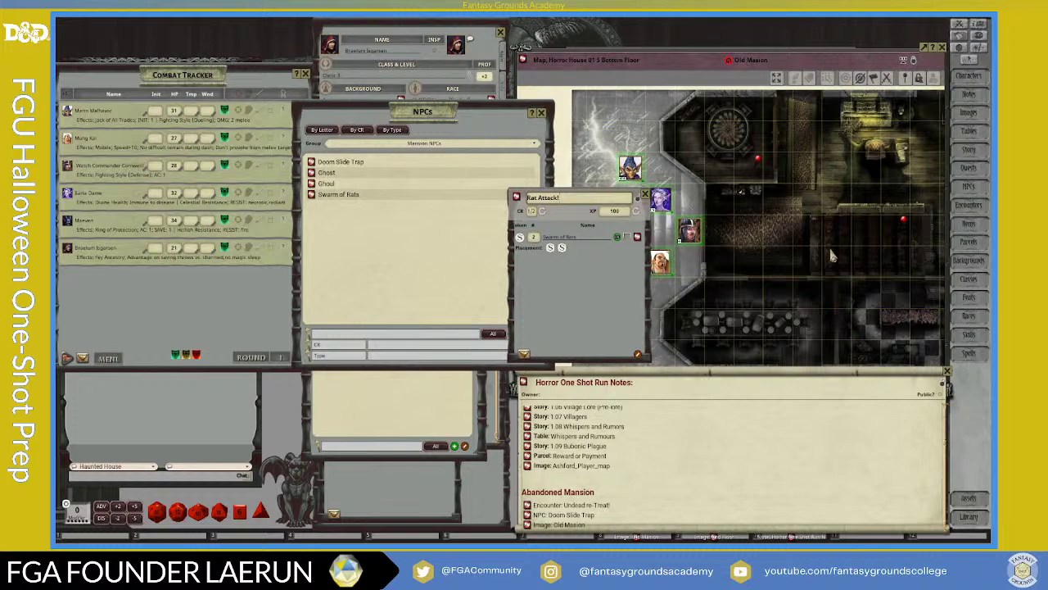
pyautogui.scroll(3, 880, 281)
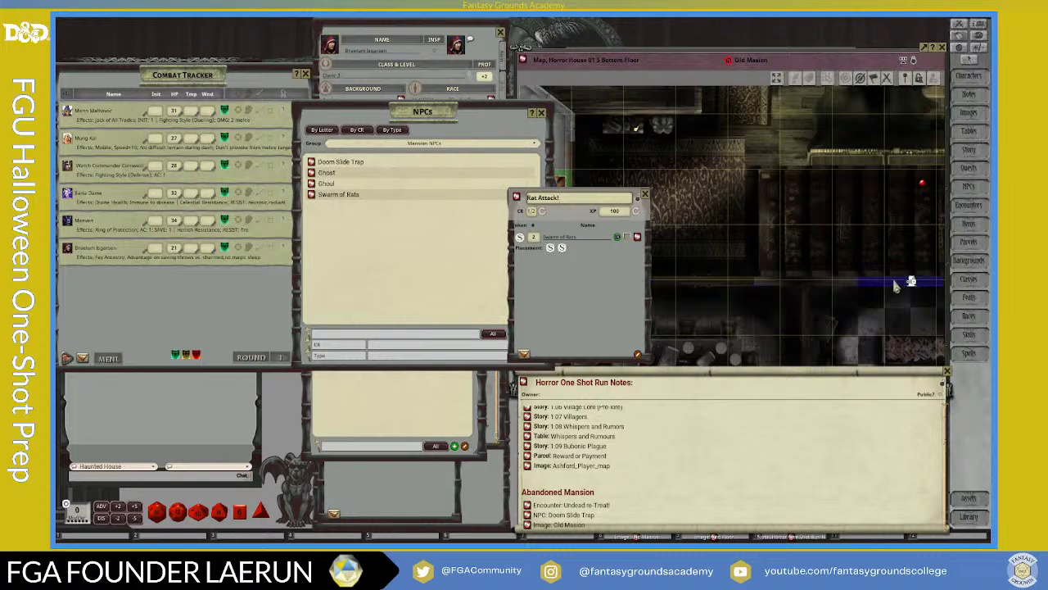
pyautogui.scroll(-3, 877, 287)
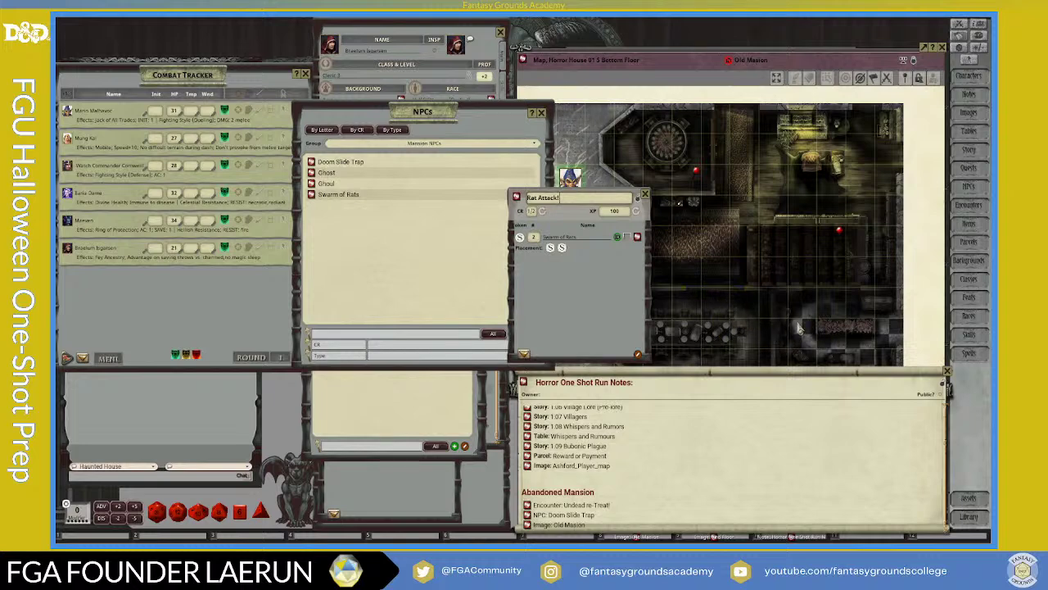
# Step: Review the Swarm of Rats stat block from the Rat Attack! encounter, covering its hit points, traits and Bites action
pyautogui.scroll(3, 737, 312)
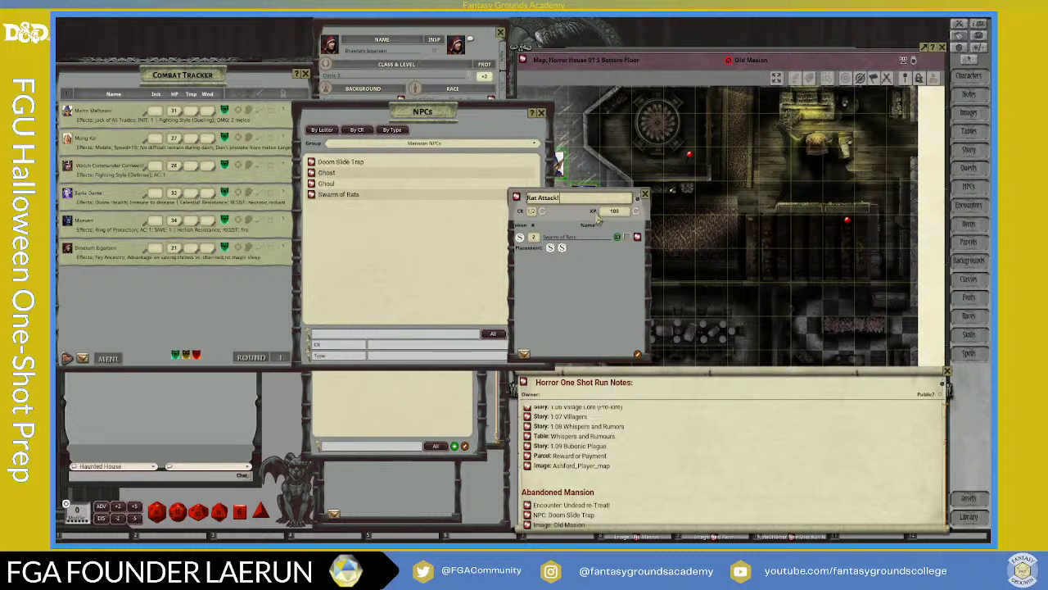
pyautogui.click(638, 238)
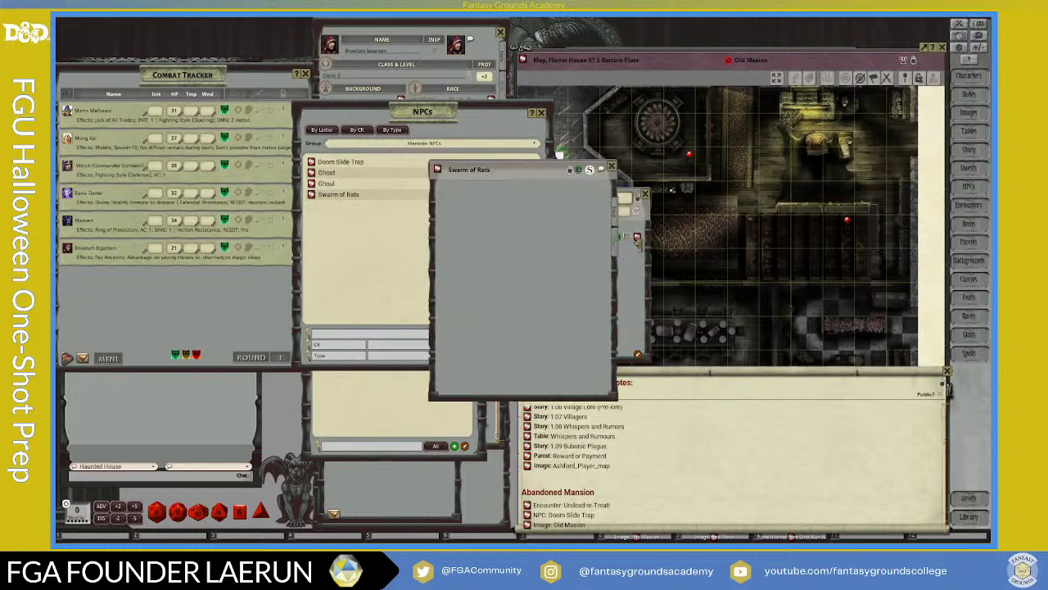
pyautogui.scroll(-5, 487, 301)
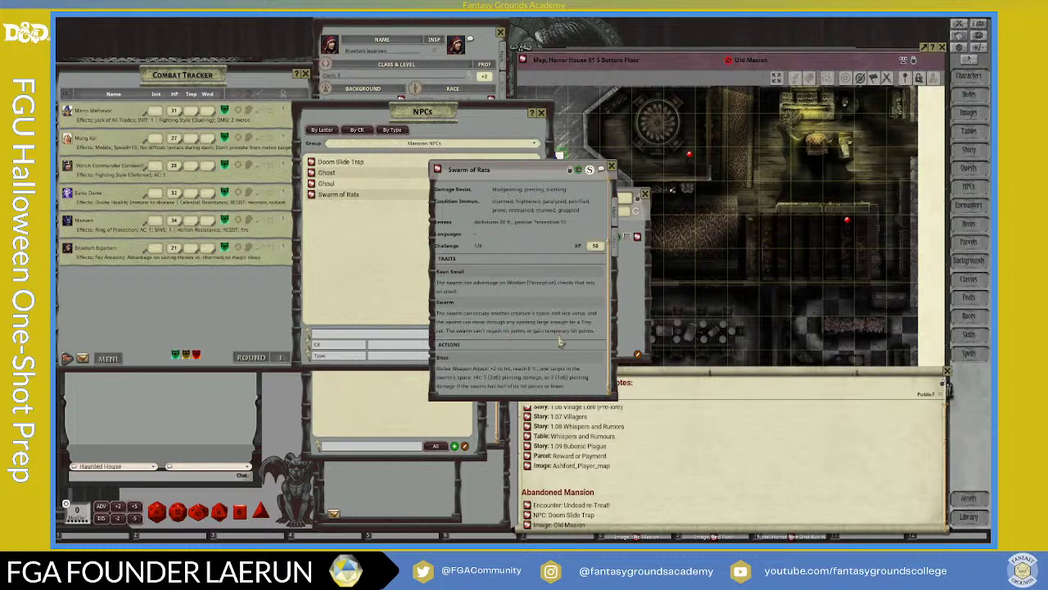
pyautogui.moveTo(436, 369); pyautogui.dragTo(583, 393)
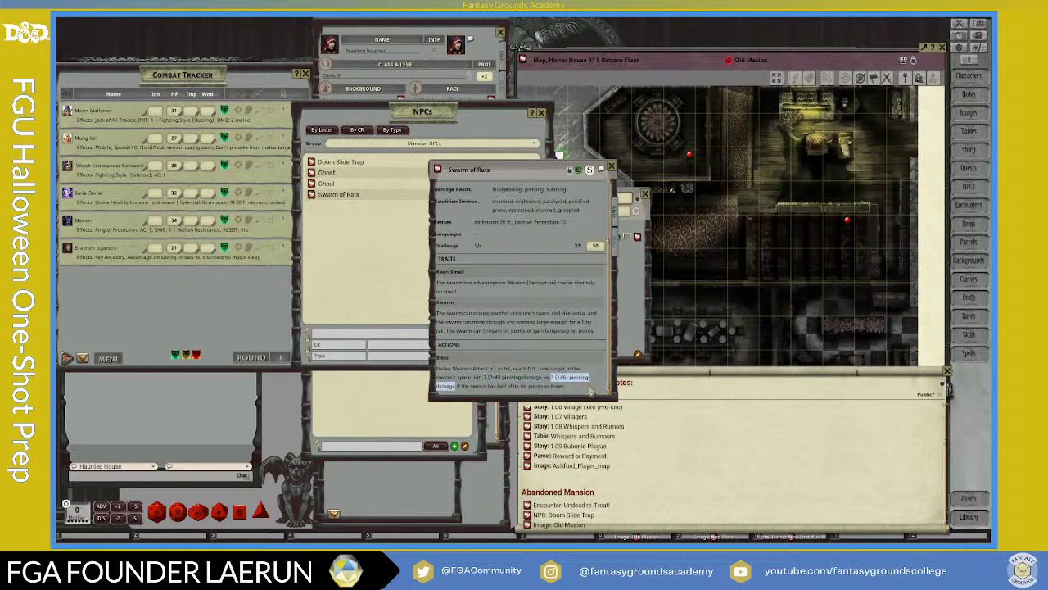
pyautogui.moveTo(593, 384); pyautogui.dragTo(584, 381)
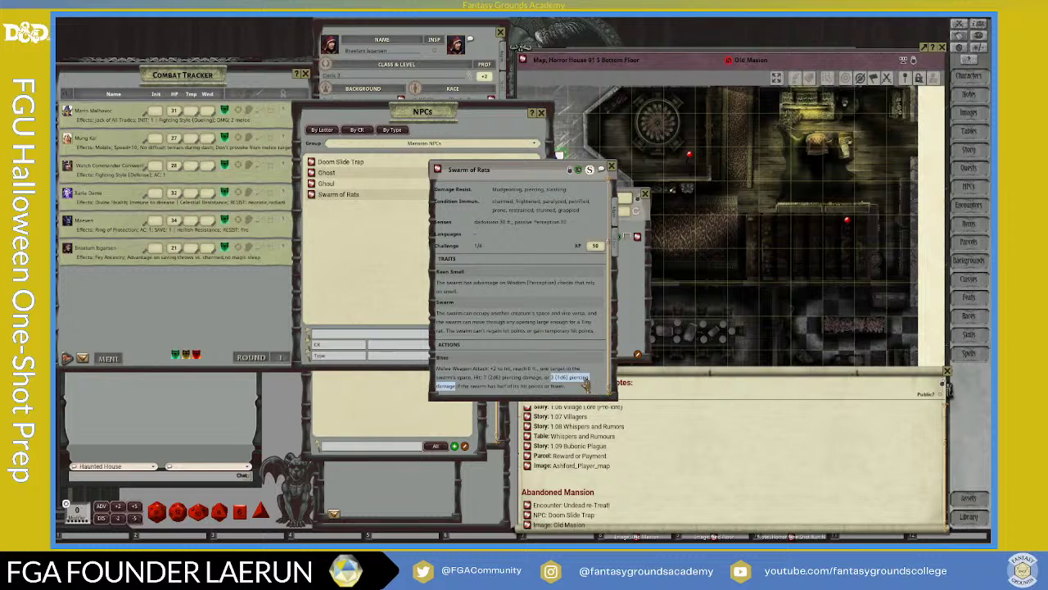
pyautogui.click(535, 339)
pyautogui.scroll(4, 498, 221)
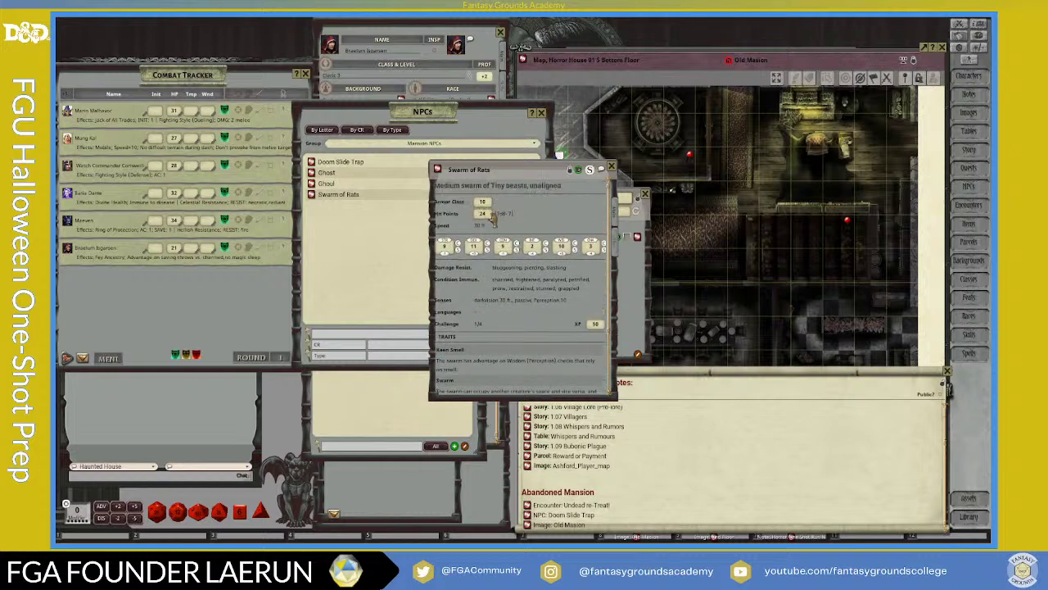
pyautogui.scroll(-3, 511, 271)
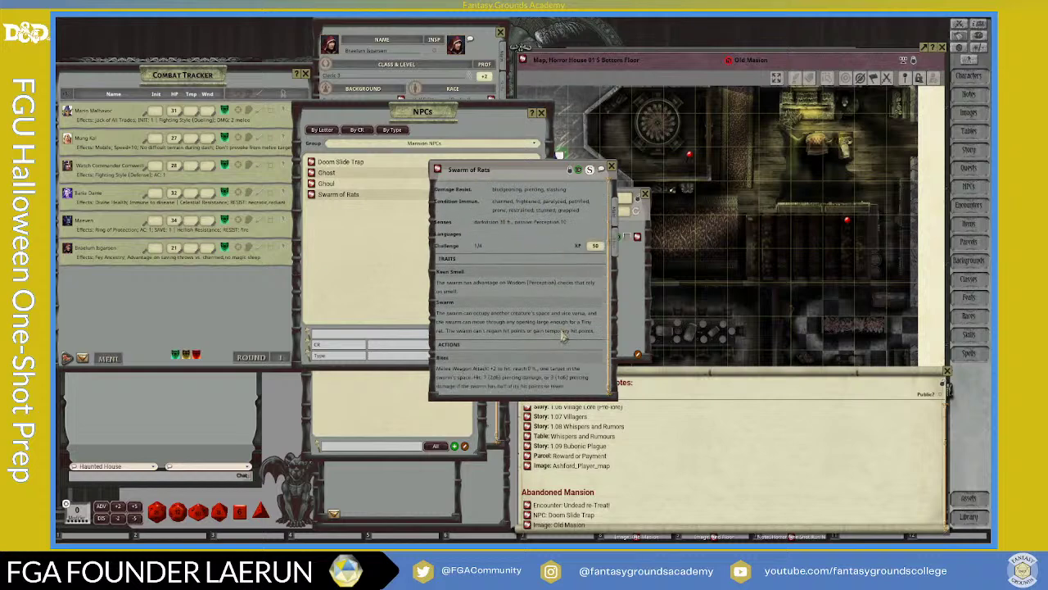
pyautogui.scroll(3, 519, 286)
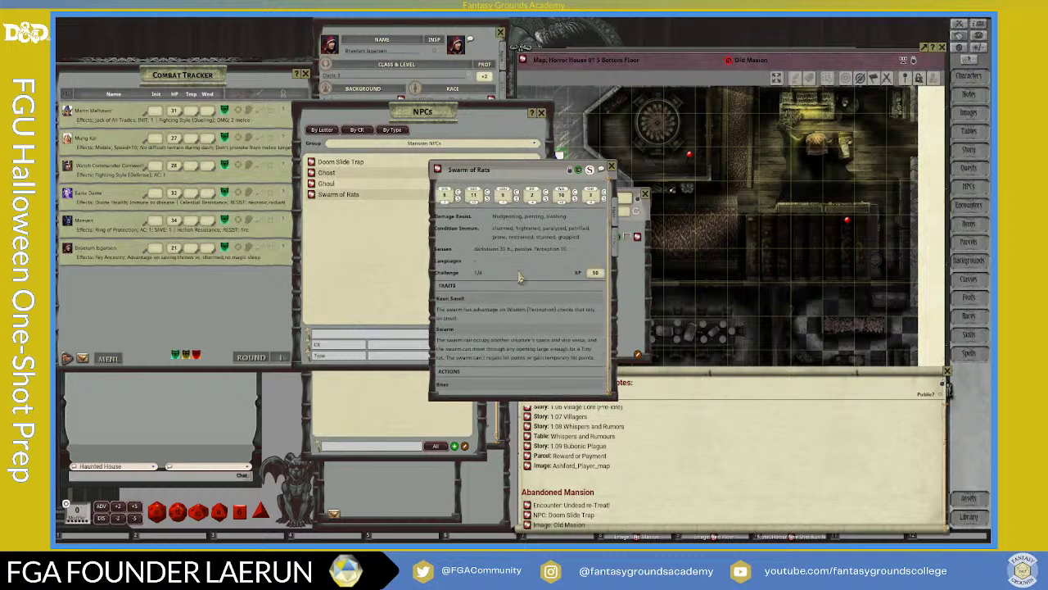
# Step: Read the Swarm of Rats record's notes on the nature of swarms and the insect variants, and close the record
pyautogui.click(616, 239)
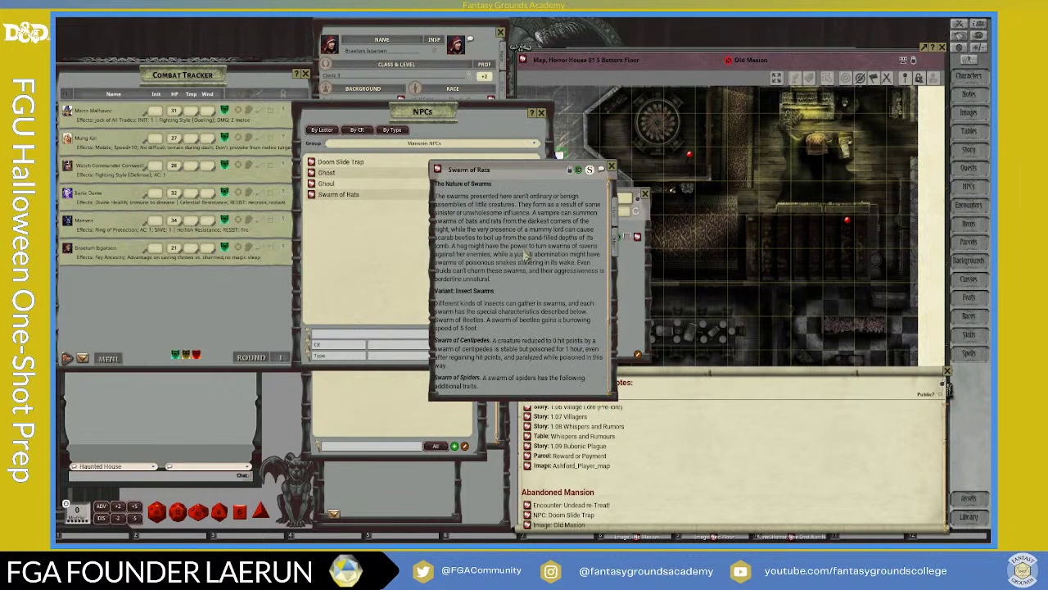
pyautogui.scroll(-3, 488, 267)
pyautogui.scroll(3, 520, 212)
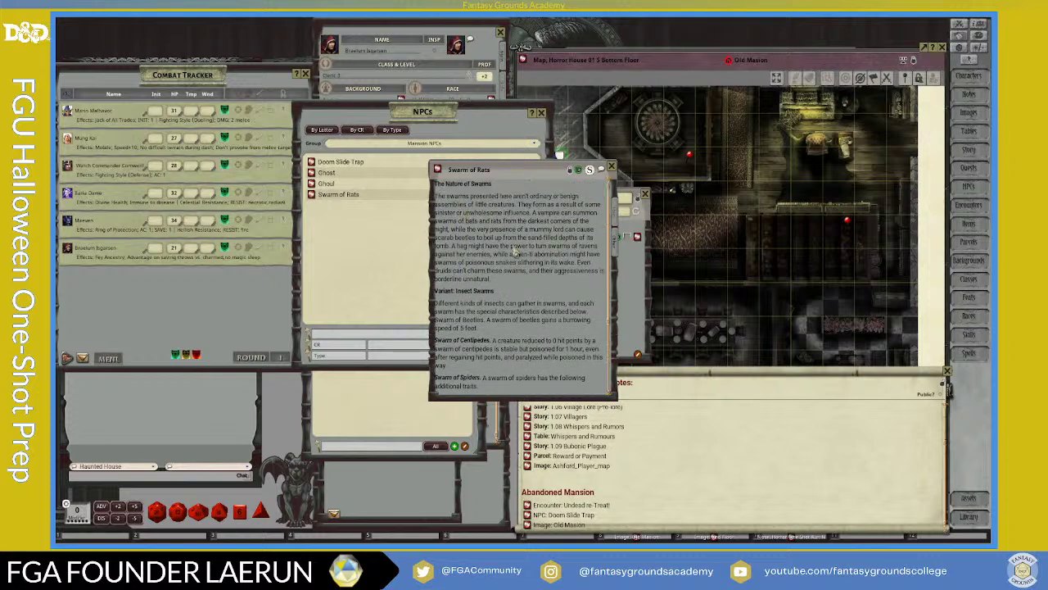
pyautogui.scroll(-1, 513, 271)
pyautogui.scroll(-3, 514, 270)
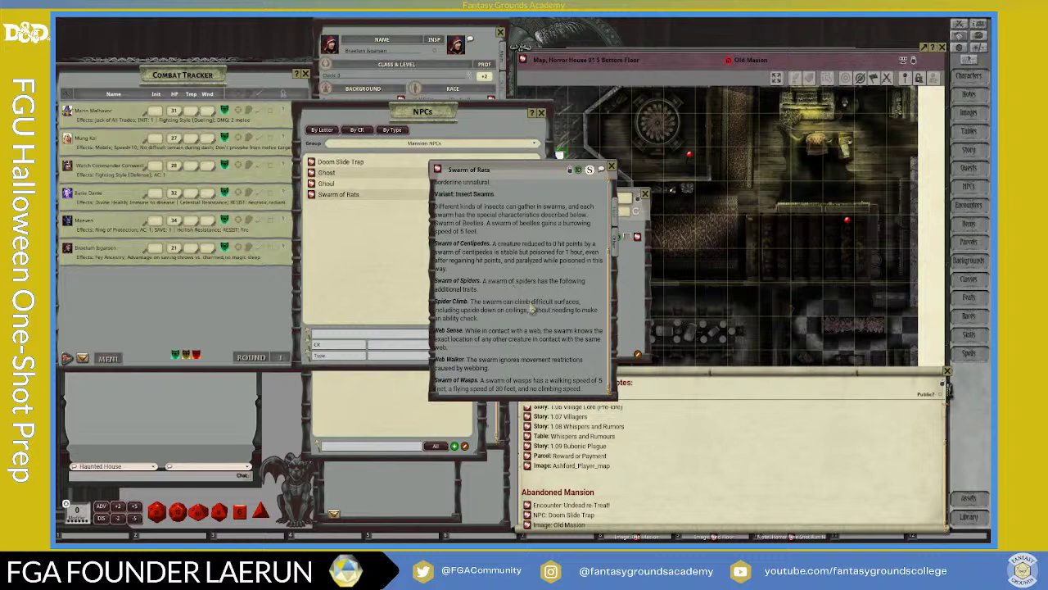
pyautogui.scroll(2, 501, 358)
pyautogui.scroll(-2, 502, 353)
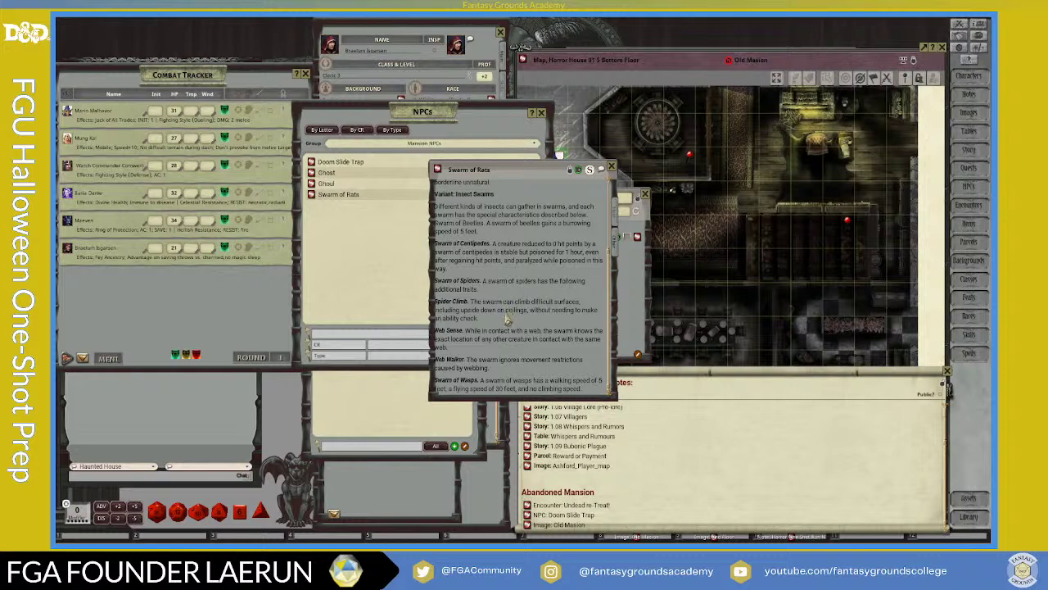
pyautogui.scroll(3, 508, 319)
pyautogui.scroll(-3, 504, 317)
pyautogui.scroll(1, 499, 321)
pyautogui.scroll(-1, 500, 348)
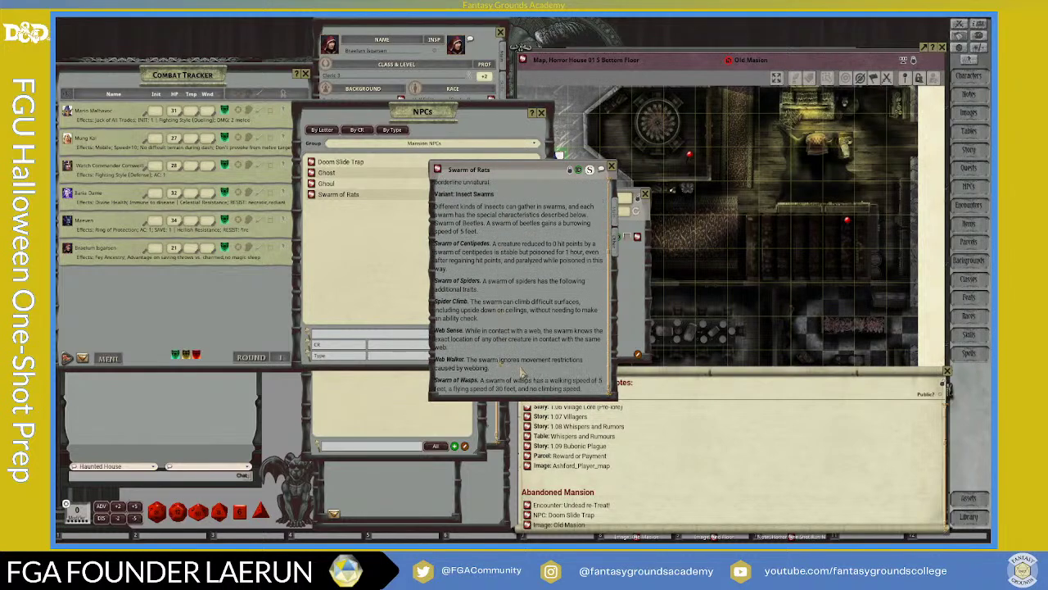
pyautogui.scroll(1, 494, 352)
pyautogui.scroll(3, 493, 351)
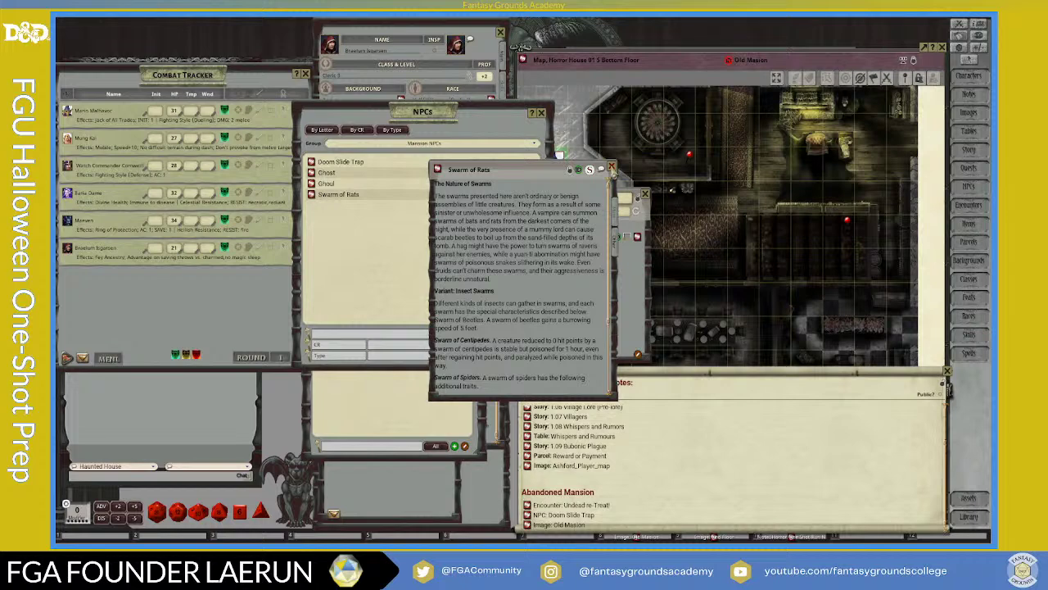
pyautogui.click(611, 167)
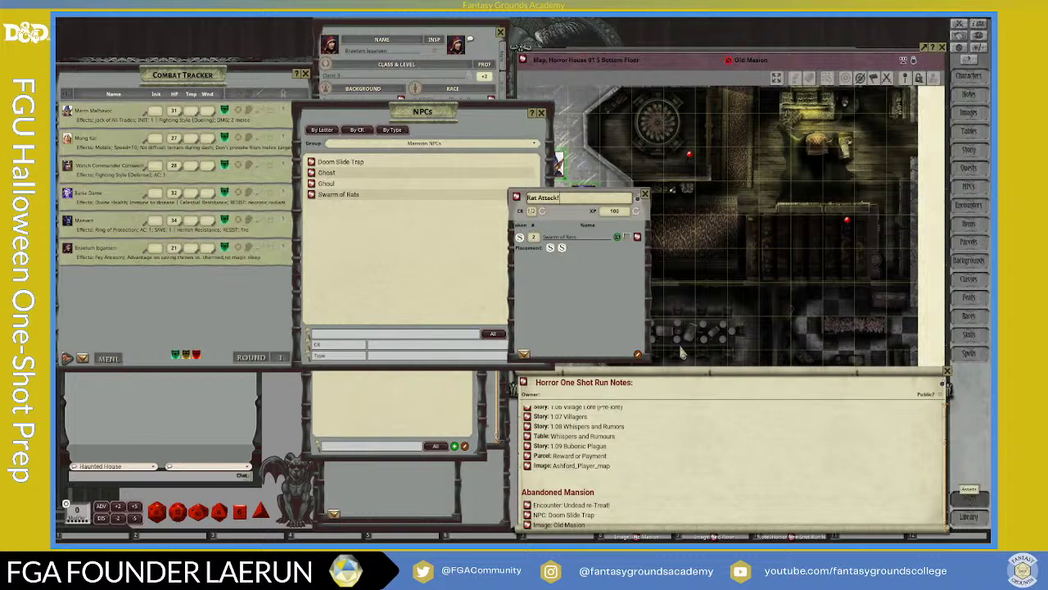
# Step: Search the token assets for swarm, give the Rat Attack! rats the 124372 Swarm of Rats token, and mark them as hostile
pyautogui.click(969, 497)
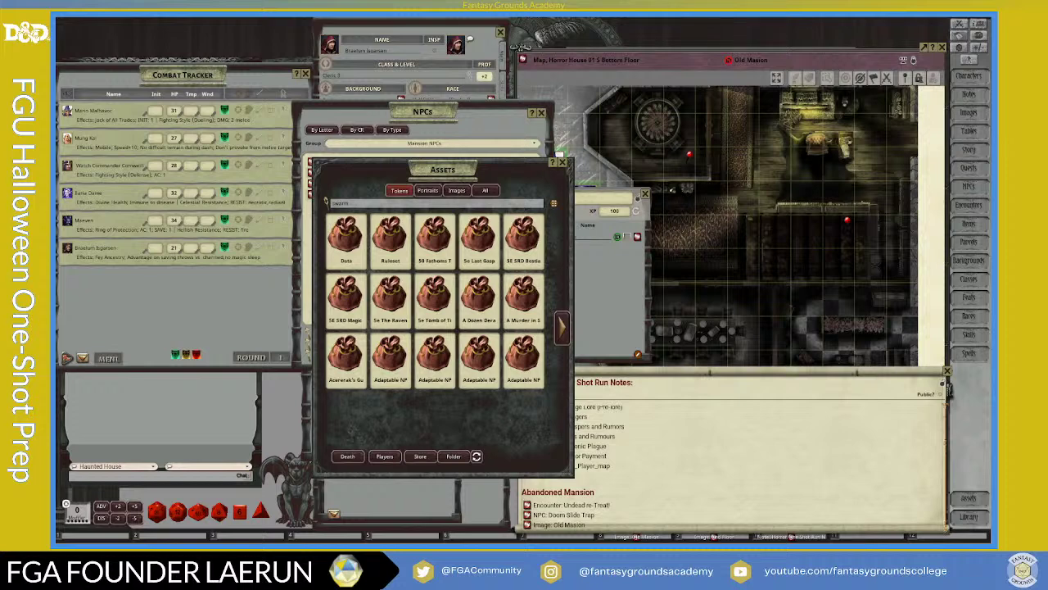
pyautogui.press('Return')
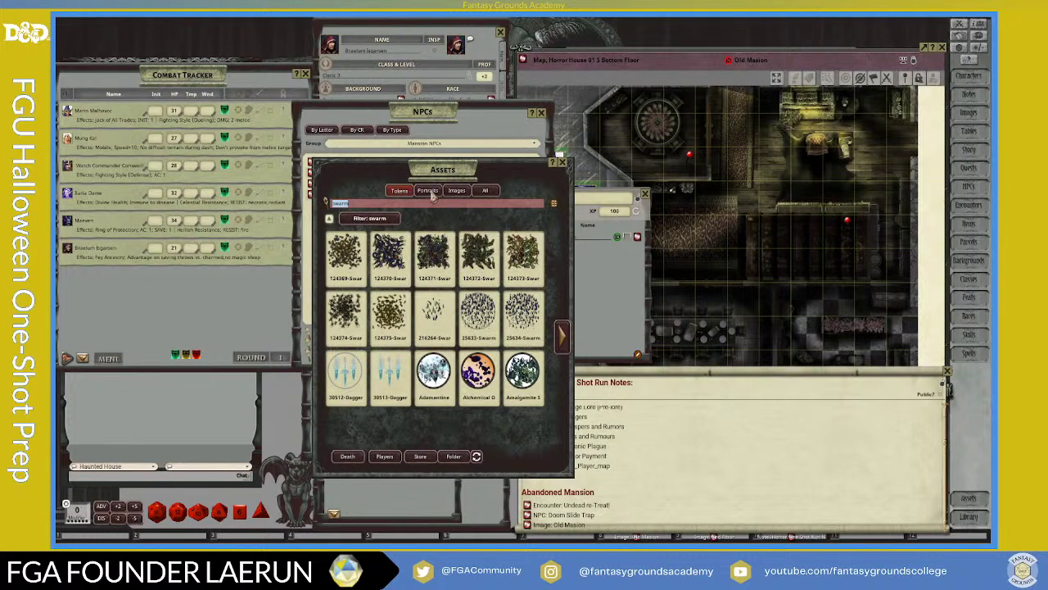
pyautogui.moveTo(449, 176); pyautogui.dragTo(785, 193)
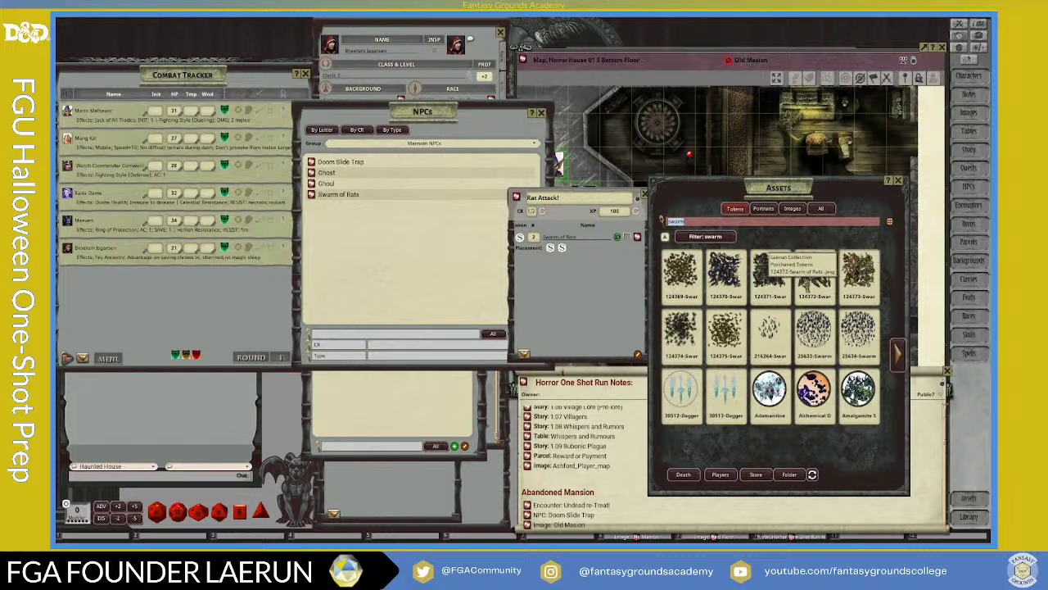
pyautogui.moveTo(815, 270); pyautogui.dragTo(519, 237)
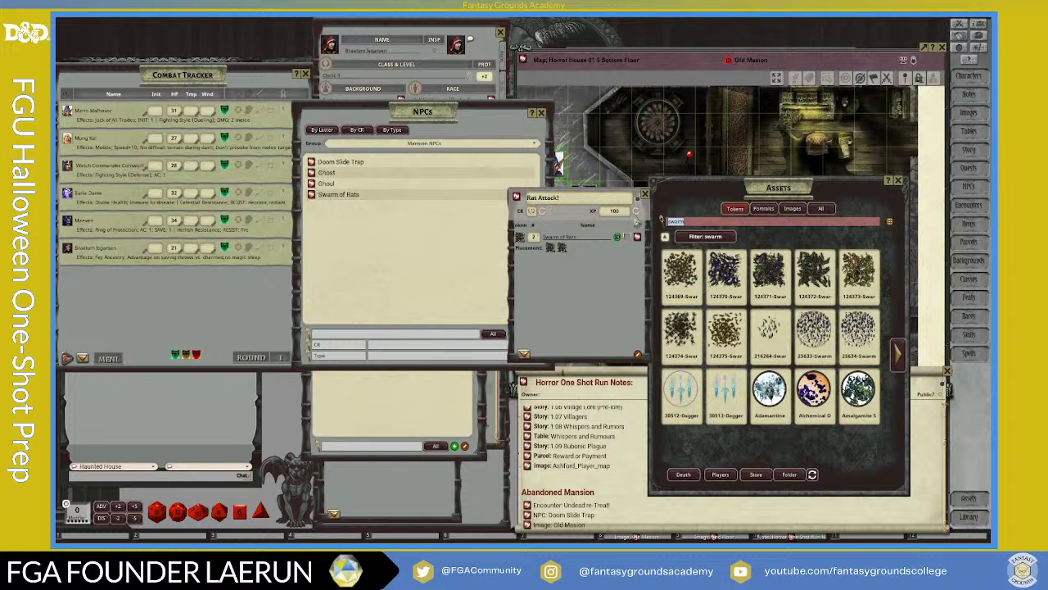
pyautogui.moveTo(584, 256); pyautogui.dragTo(516, 256)
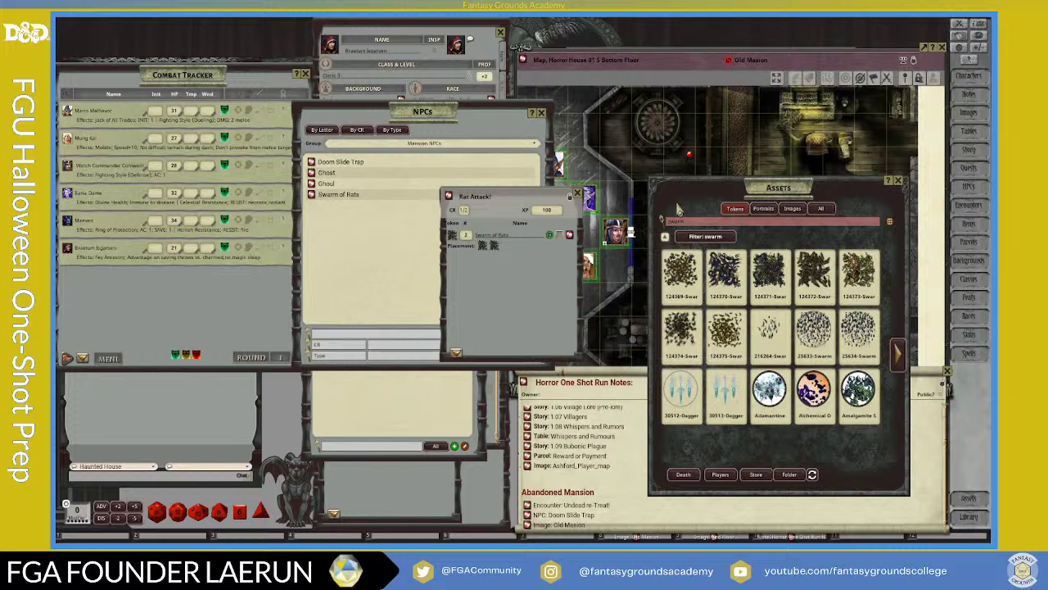
pyautogui.click(898, 181)
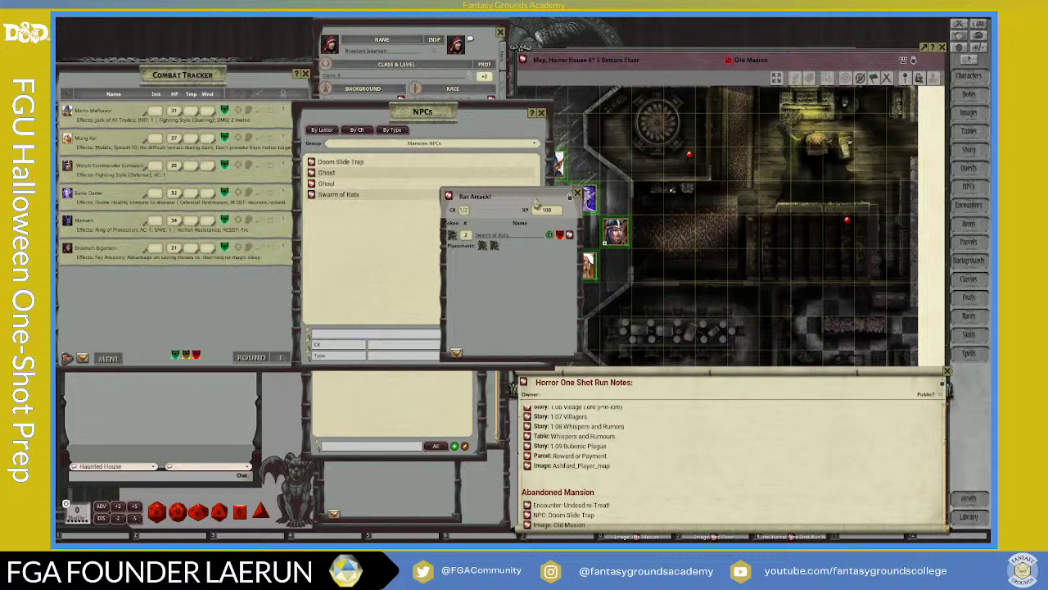
# Step: Link the Rat Attack! encounter on a new line directly beneath the Abandoned Mansion heading in the run notes and close its window
pyautogui.moveTo(553, 195); pyautogui.dragTo(741, 188)
pyautogui.moveTo(706, 378); pyautogui.dragTo(677, 281)
pyautogui.scroll(4, 688, 357)
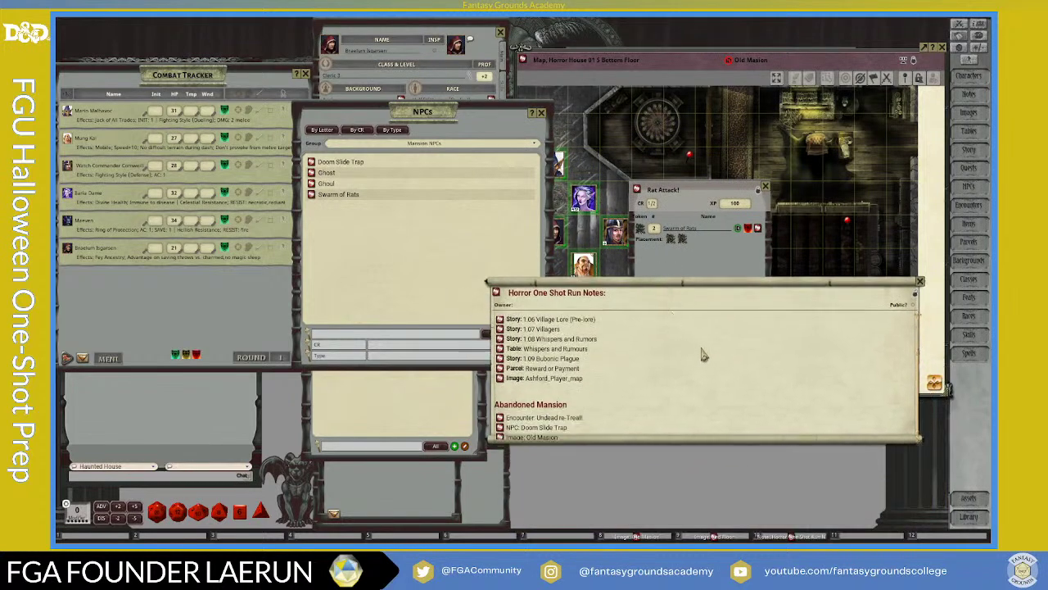
pyautogui.scroll(-3, 701, 355)
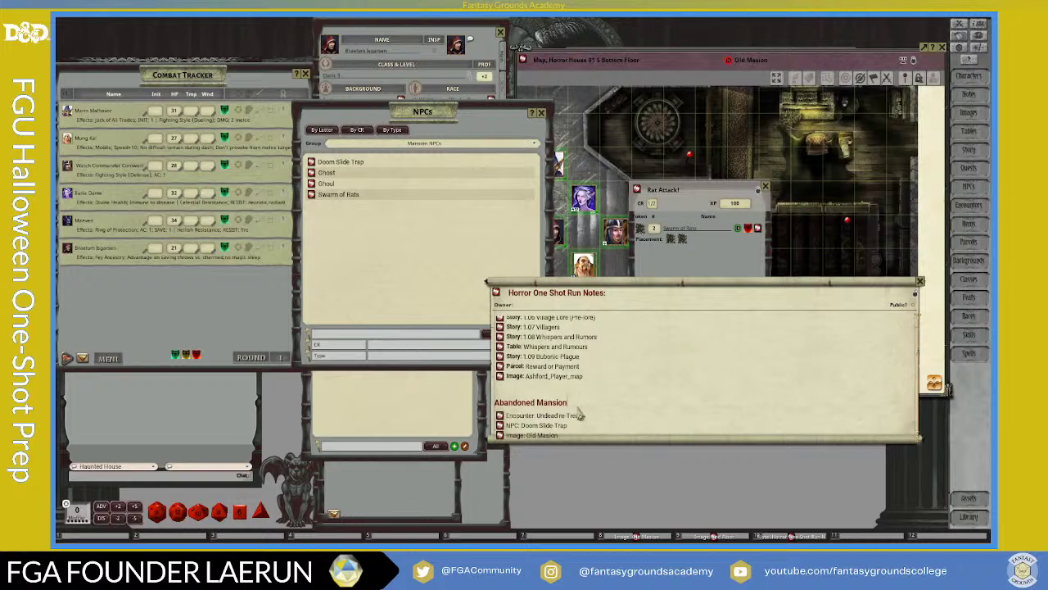
pyautogui.press('Return')
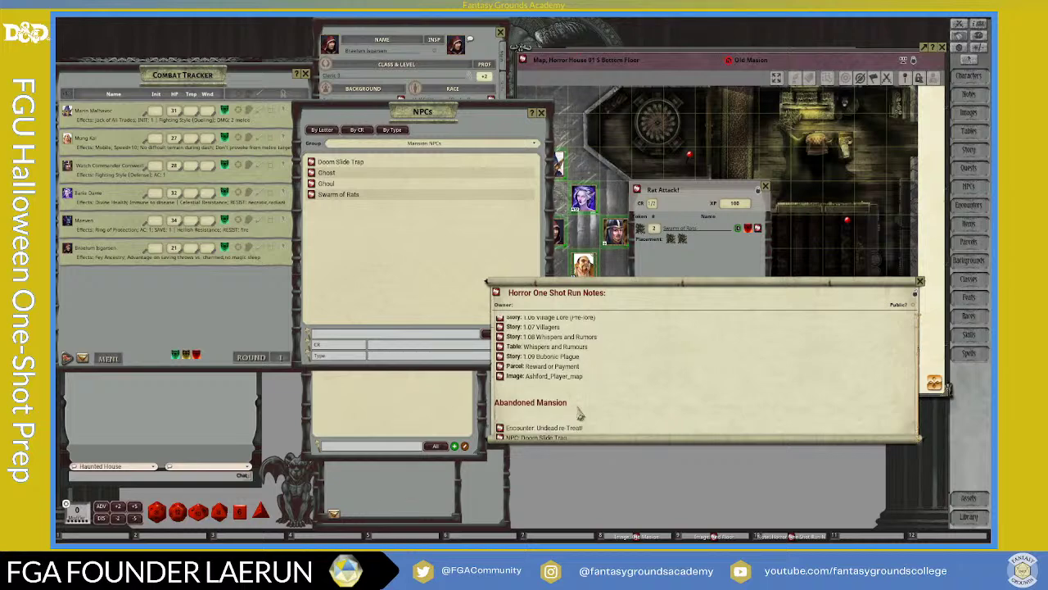
pyautogui.click(641, 193)
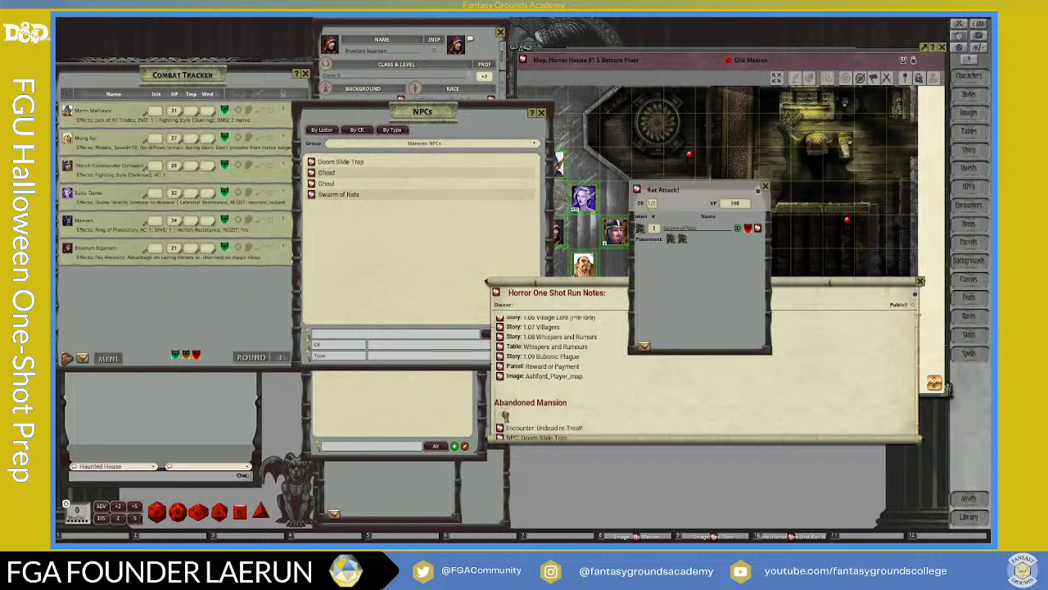
pyautogui.moveTo(504, 416); pyautogui.dragTo(506, 418)
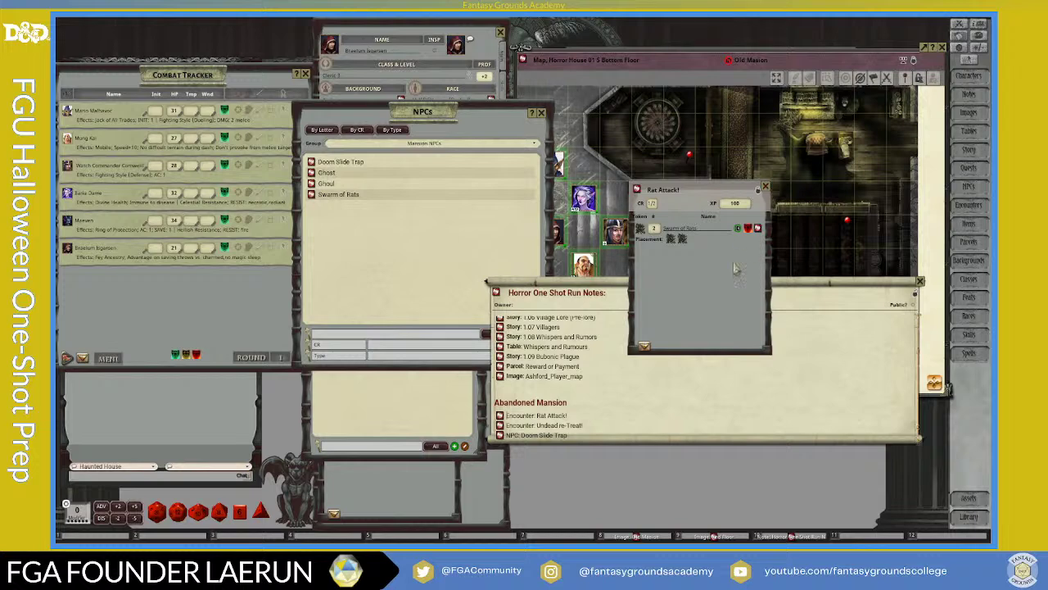
pyautogui.moveTo(754, 246); pyautogui.dragTo(600, 396)
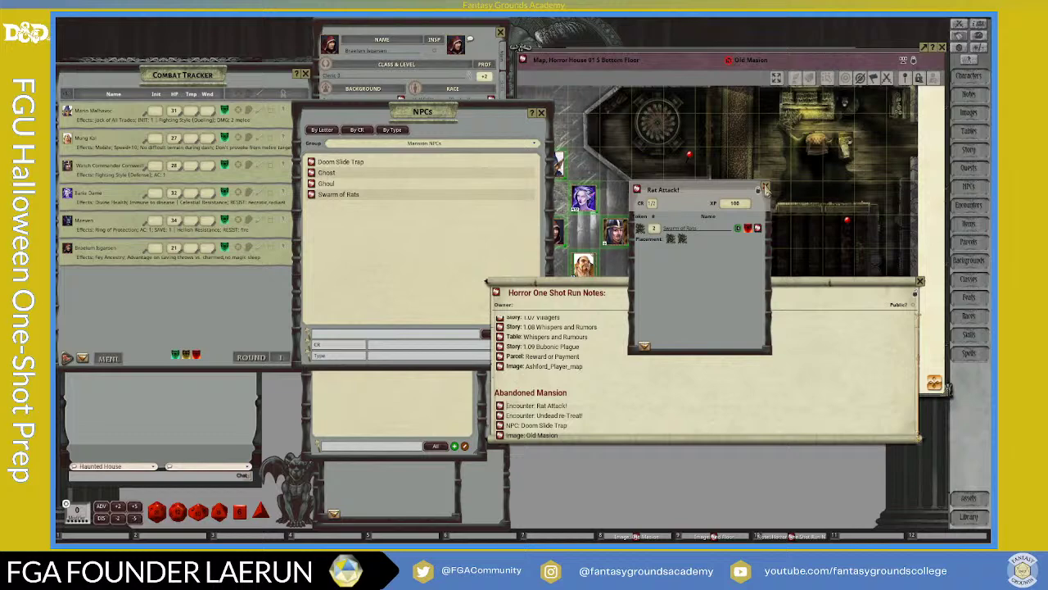
pyautogui.click(765, 189)
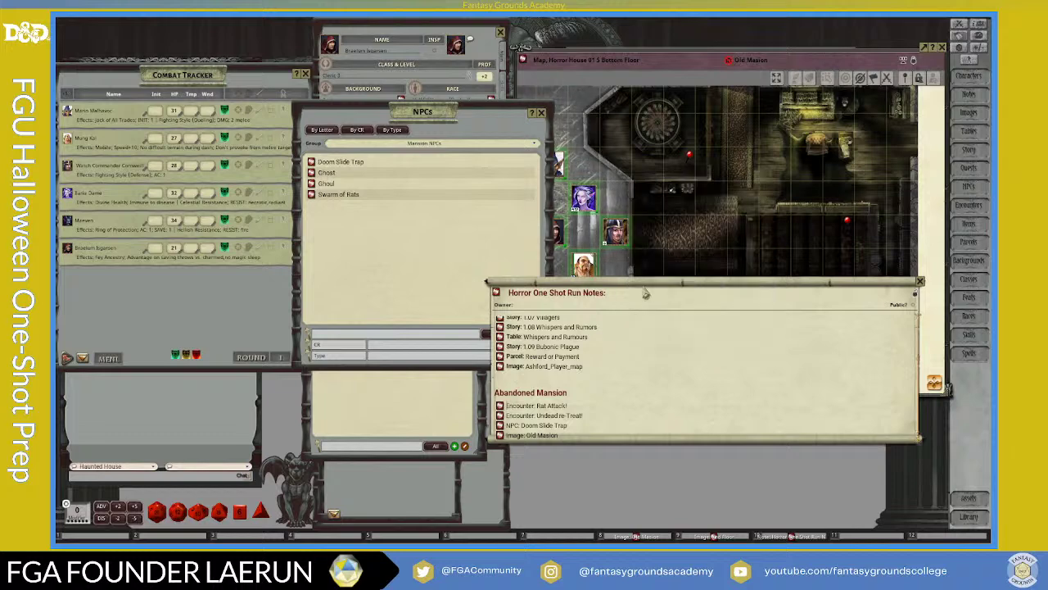
# Step: Arrange the run notes below the mansion map and the NPC list over the map, clear of the Encounters list
pyautogui.moveTo(646, 289); pyautogui.dragTo(526, 265)
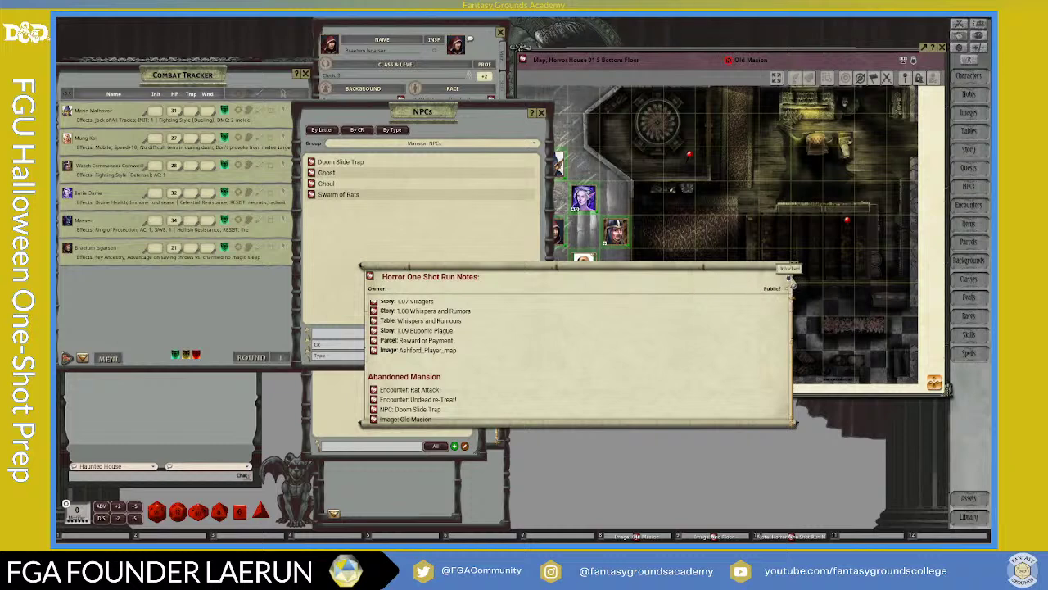
pyautogui.scroll(3, 489, 369)
pyautogui.scroll(-3, 487, 363)
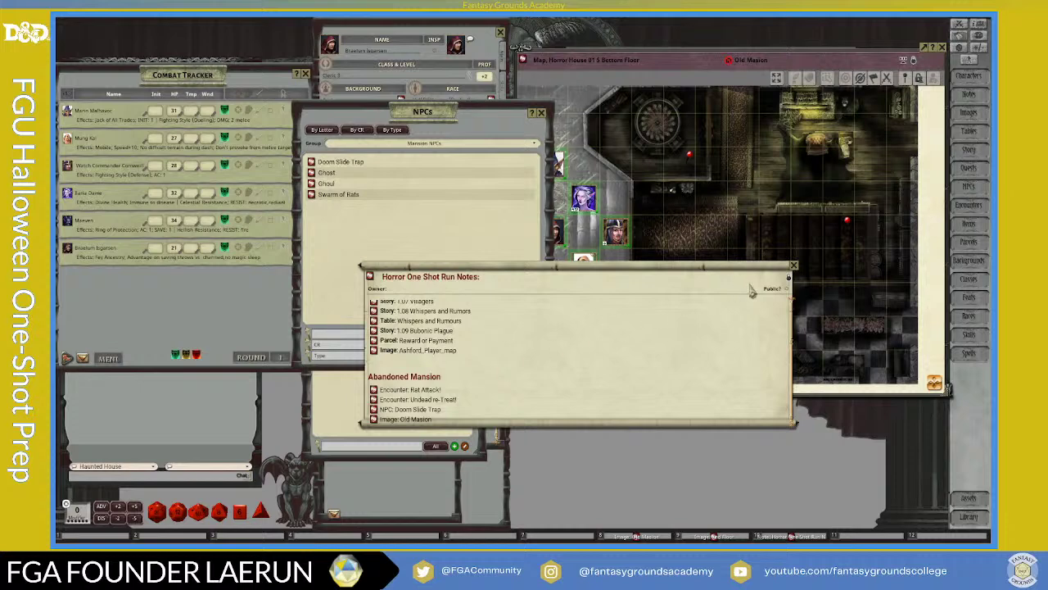
pyautogui.moveTo(723, 276); pyautogui.dragTo(871, 378)
pyautogui.moveTo(434, 120); pyautogui.dragTo(656, 158)
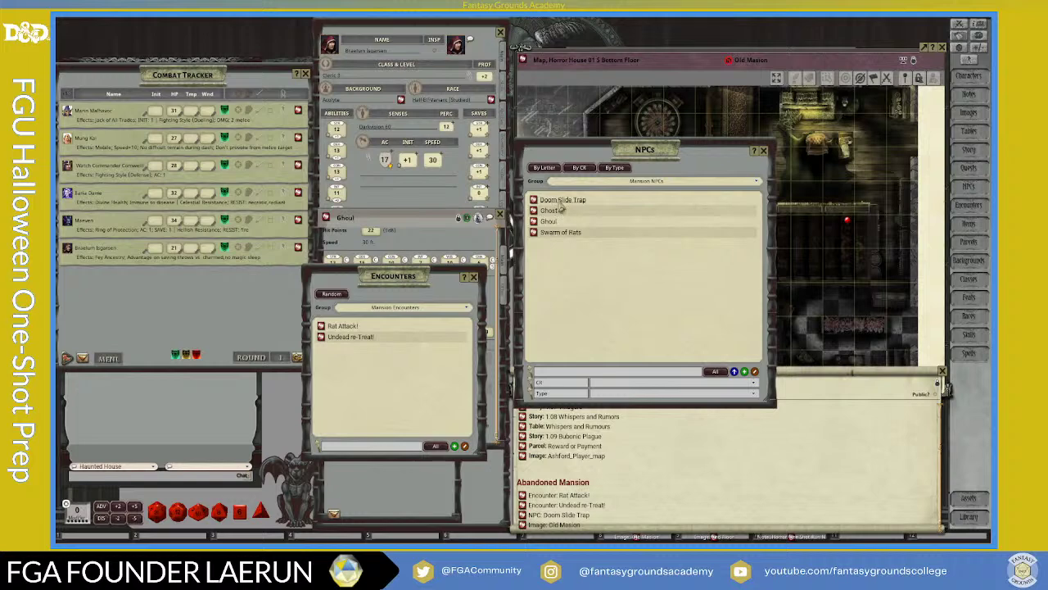
# Step: Close the Encounters list and the Undead re-Treat! encounter window
pyautogui.moveTo(401, 279); pyautogui.dragTo(417, 269)
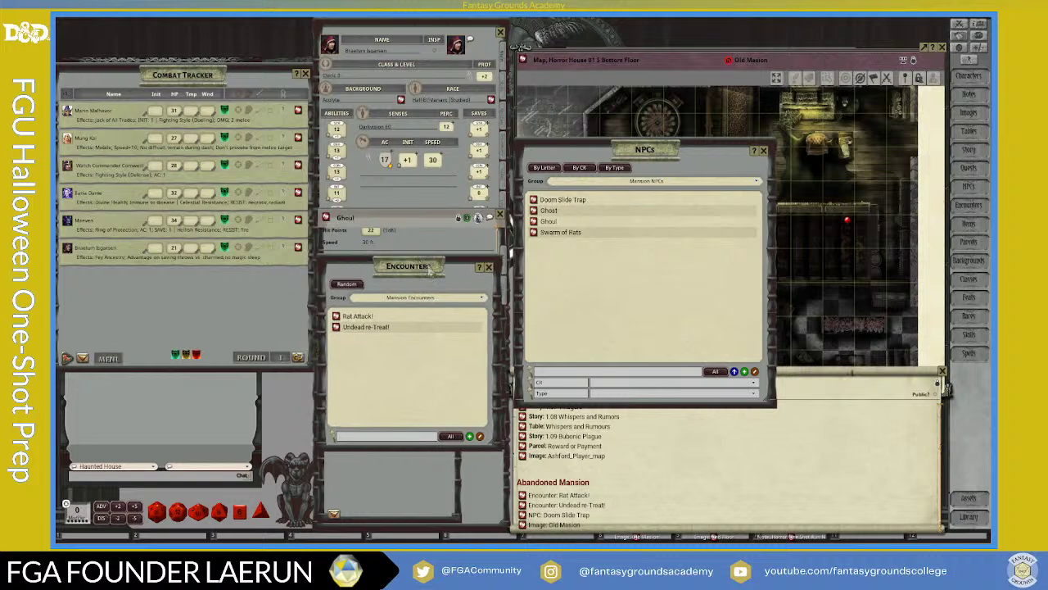
pyautogui.click(488, 269)
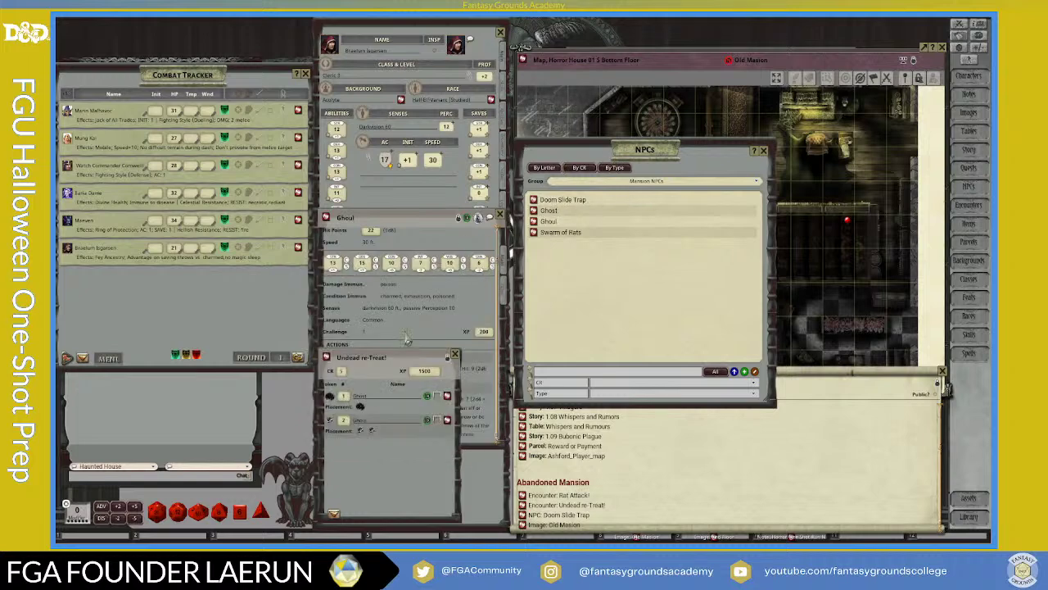
pyautogui.click(455, 355)
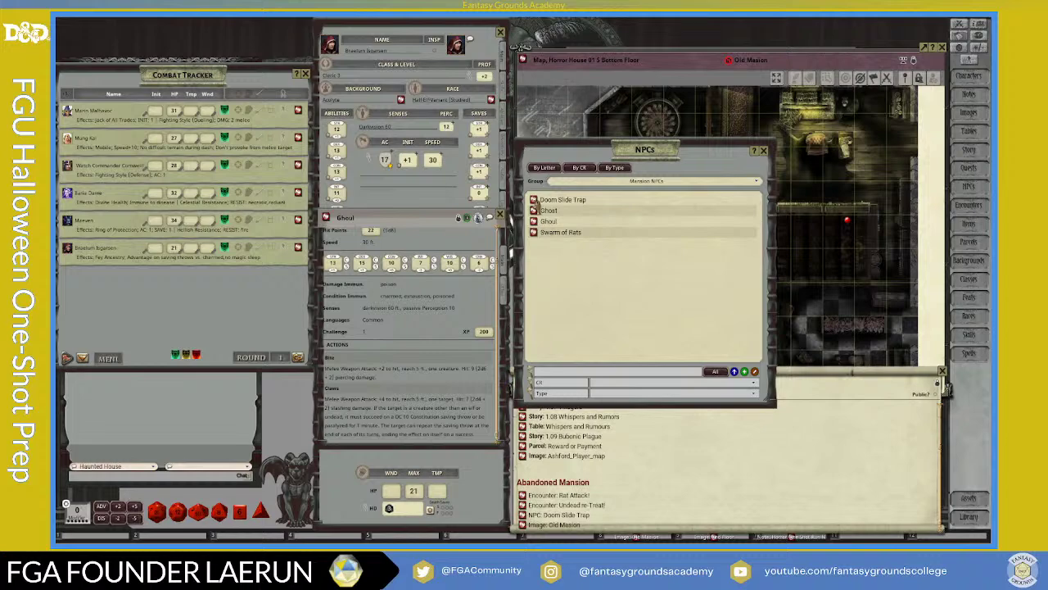
# Step: Open and unlock the Doom Slide Trap NPC record and rename it Mansion Stair Slide Trap
pyautogui.click(533, 199)
pyautogui.moveTo(744, 60); pyautogui.dragTo(532, 159)
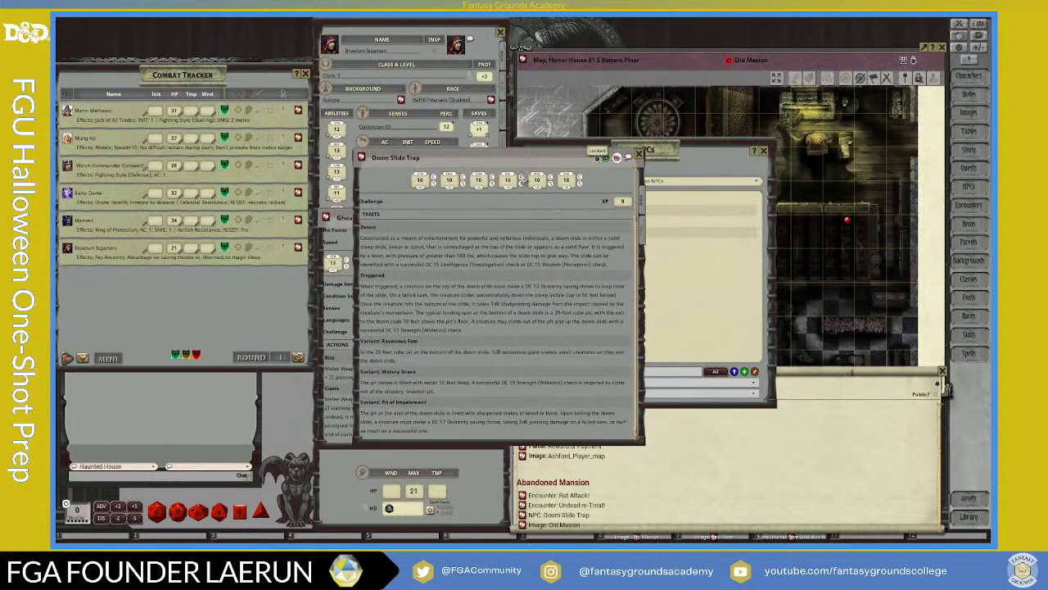
pyautogui.click(606, 157)
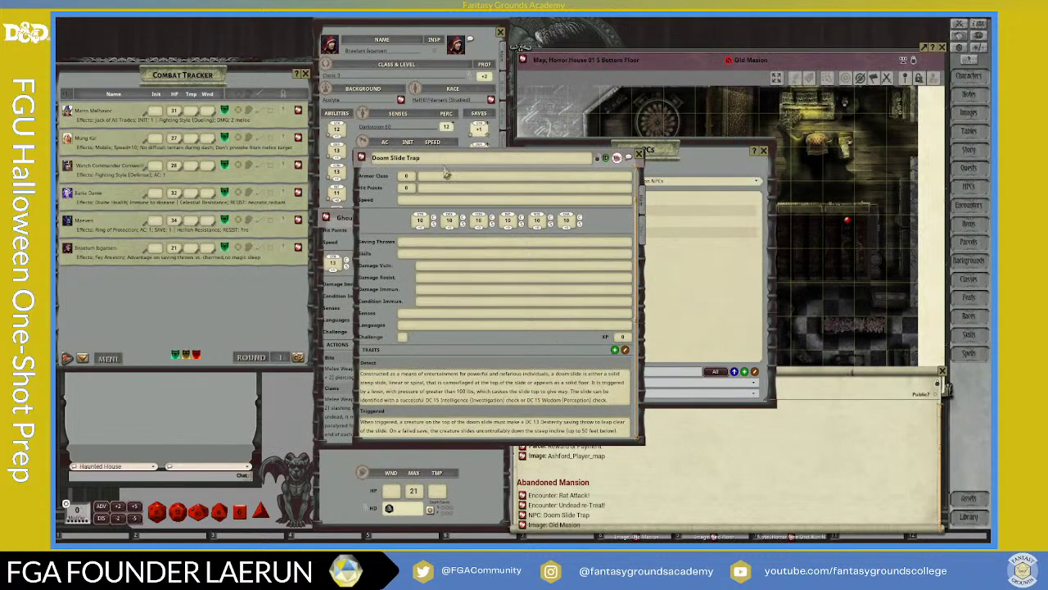
pyautogui.doubleClick(381, 158)
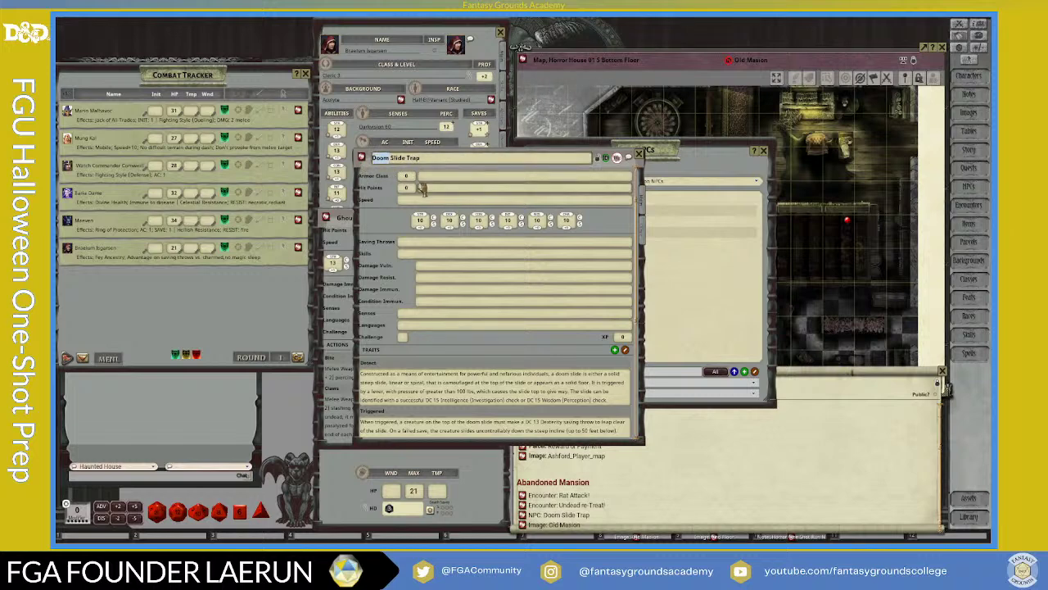
pyautogui.write('Mansion Sta')
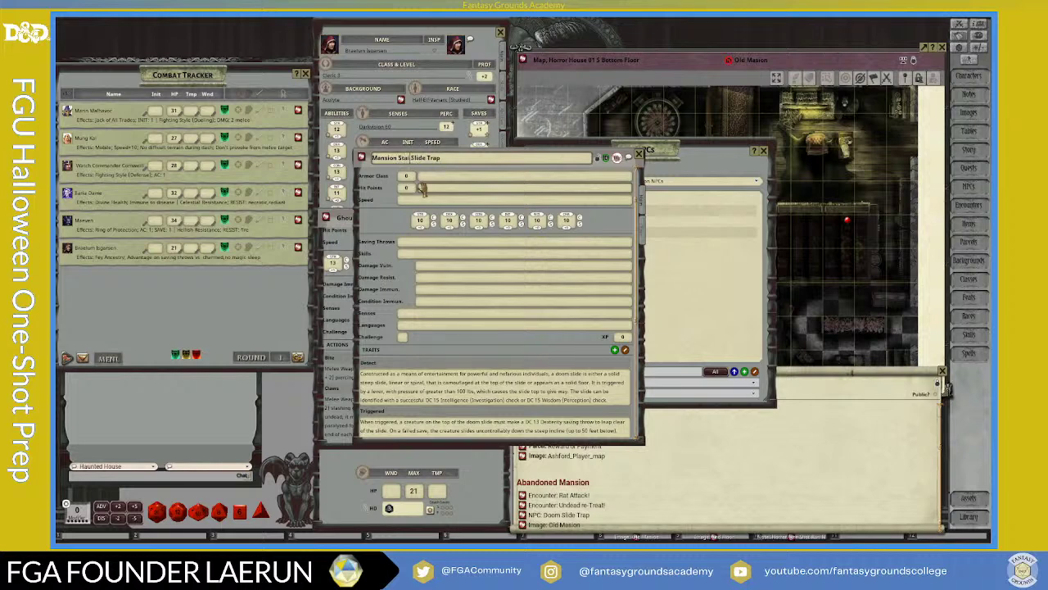
pyautogui.write('ir')
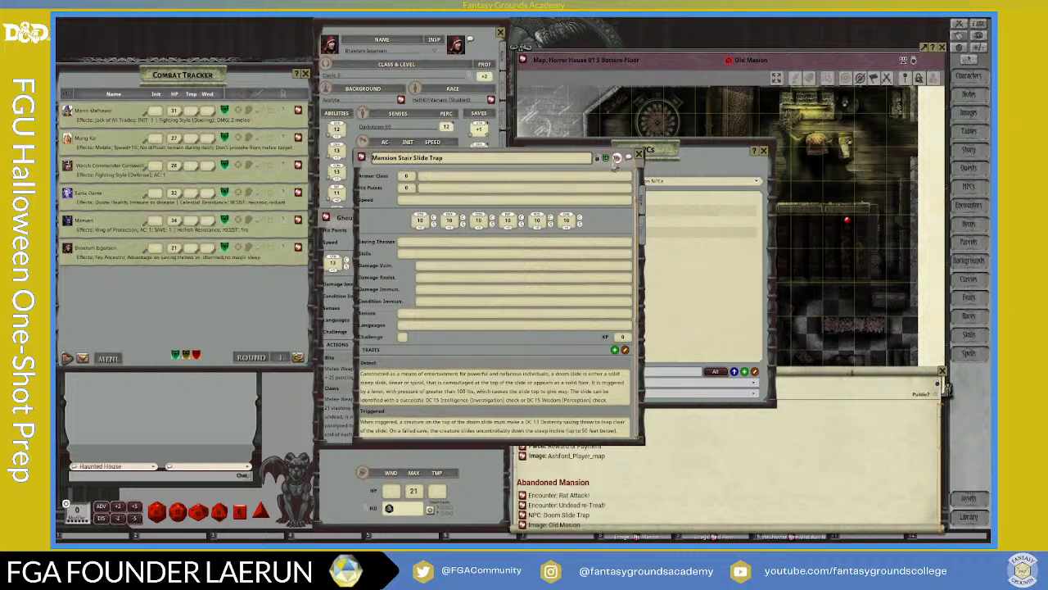